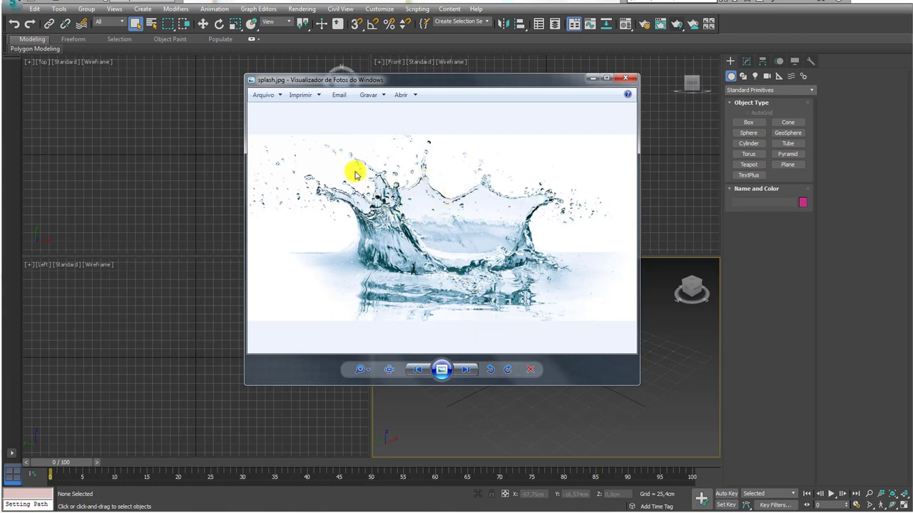
Browse the splash.jpg and splash-esquerdo.png reference images, then put the photo viewer away
{"action": "left_click", "coordinate": [469, 370]}
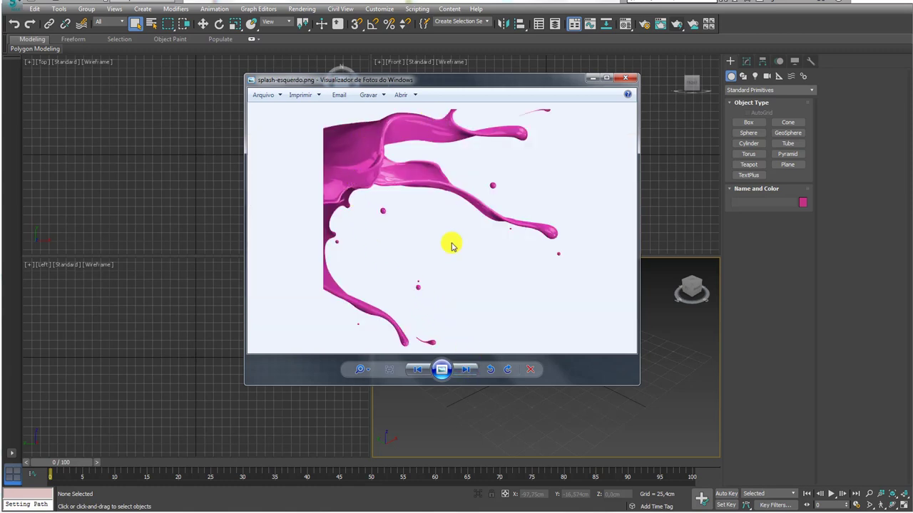
{"action": "left_click", "coordinate": [416, 370]}
{"action": "left_click", "coordinate": [468, 369]}
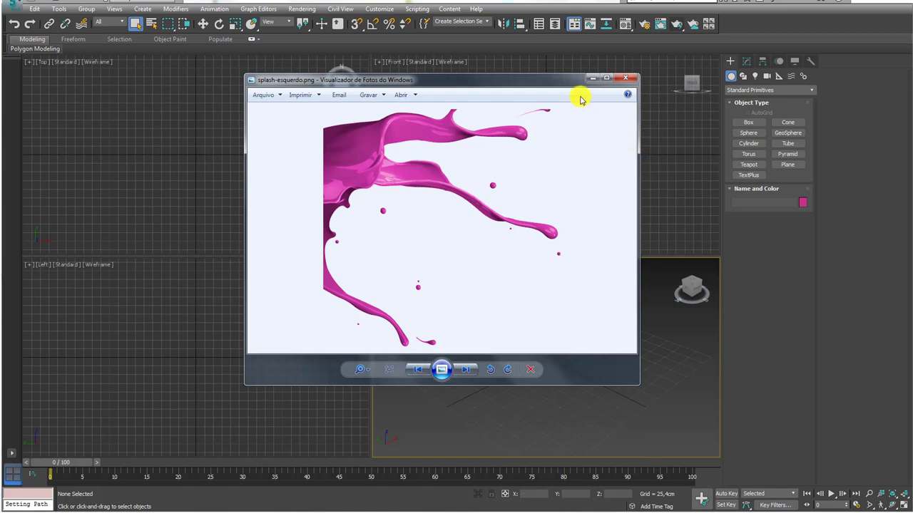
{"action": "left_click_drag", "start_coordinate": [546, 83], "coordinate": [505, 79]}
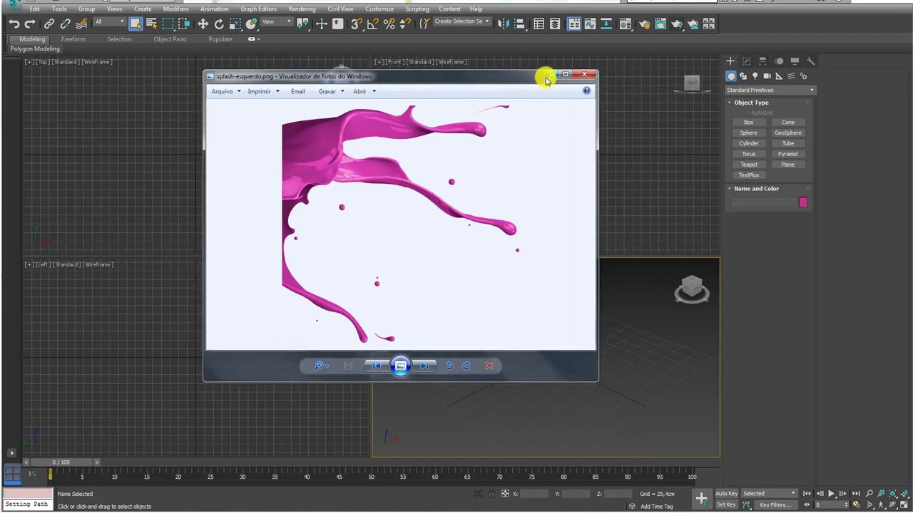
{"action": "left_click", "coordinate": [547, 76]}
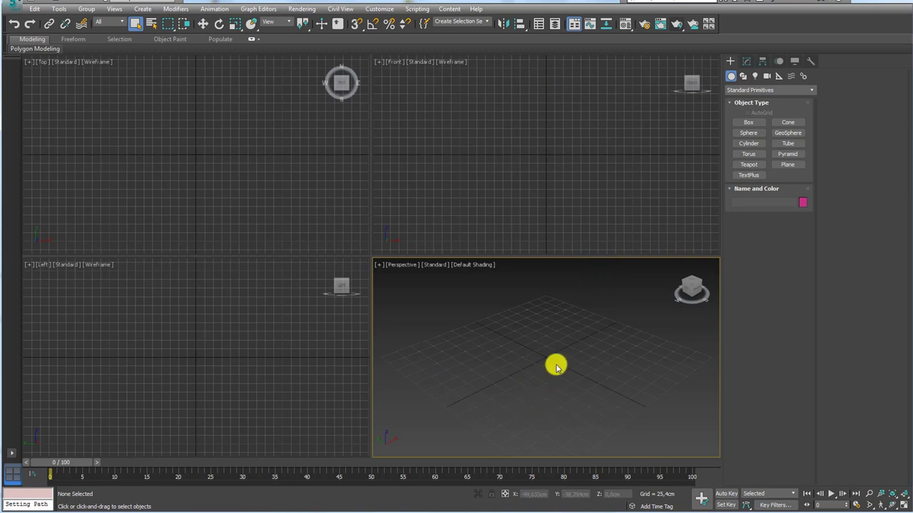
Create a 32-sided cylinder of radius about 169 cm at the origin and show Edged Faces
{"action": "left_click", "coordinate": [749, 144]}
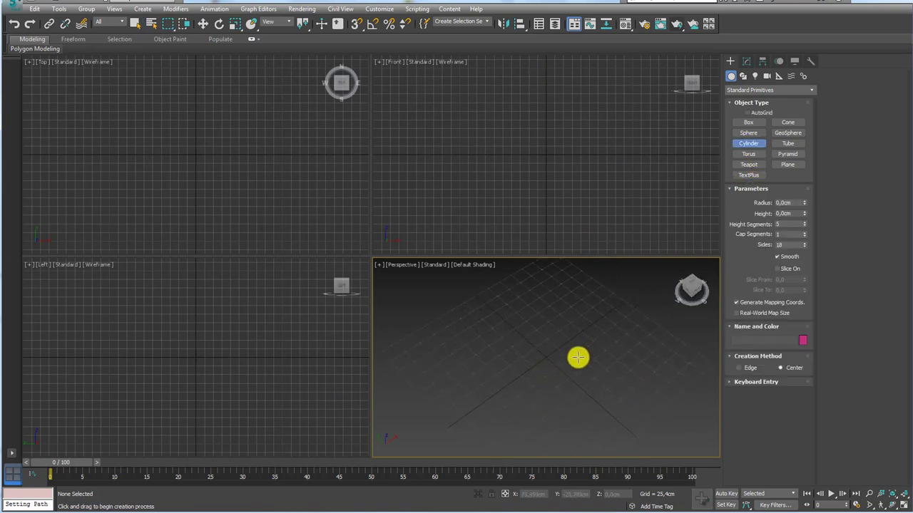
{"action": "left_click_drag", "start_coordinate": [542, 357], "coordinate": [622, 426]}
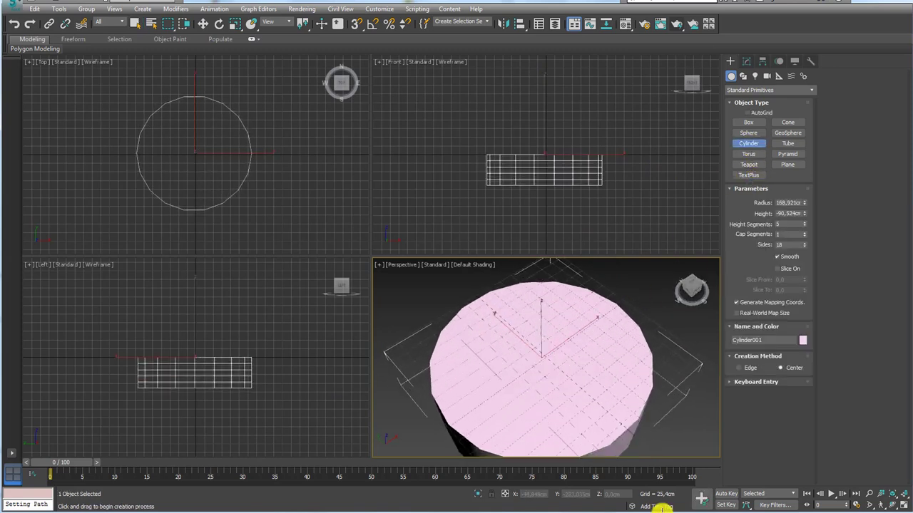
{"action": "scroll", "coordinate": [638, 377], "scroll_direction": "down", "scroll_amount": 4}
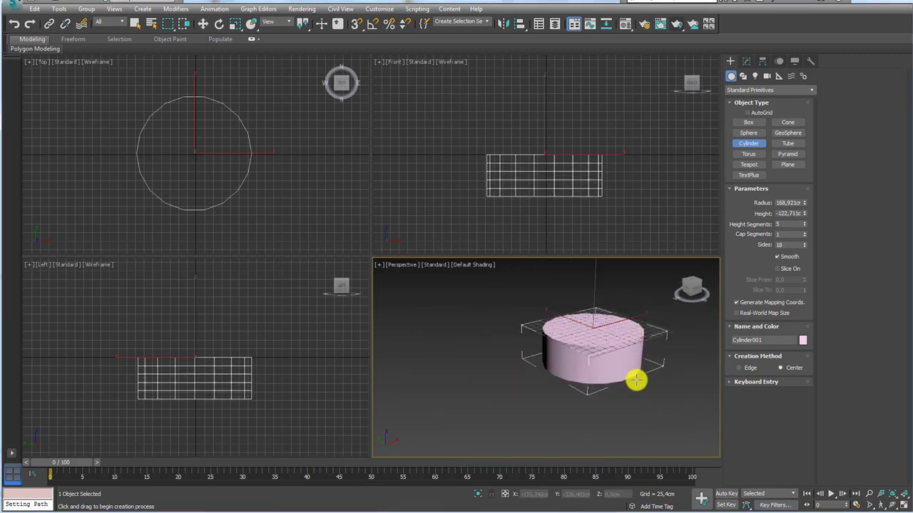
{"action": "key", "text": "F4"}
{"action": "scroll", "coordinate": [614, 383], "scroll_direction": "up", "scroll_amount": 3}
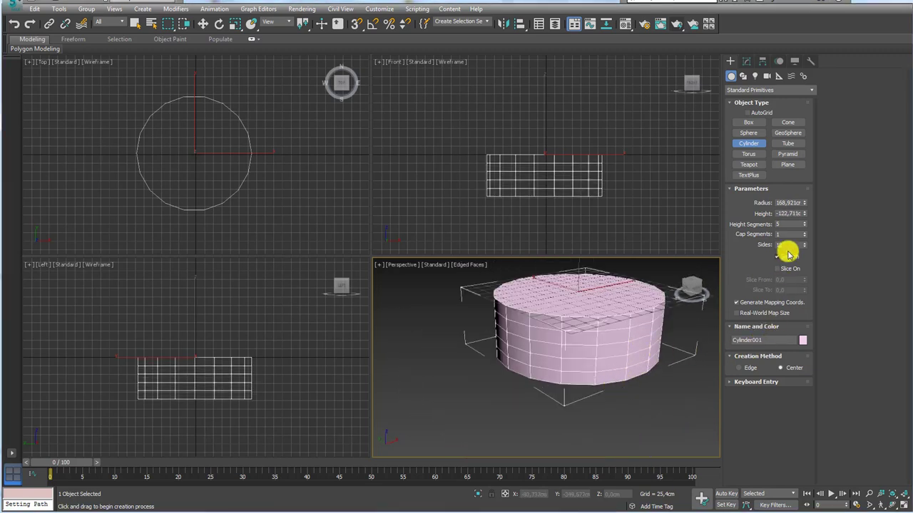
{"action": "middle_click_drag", "start_coordinate": [652, 306], "coordinate": [592, 327], "text": "alt"}
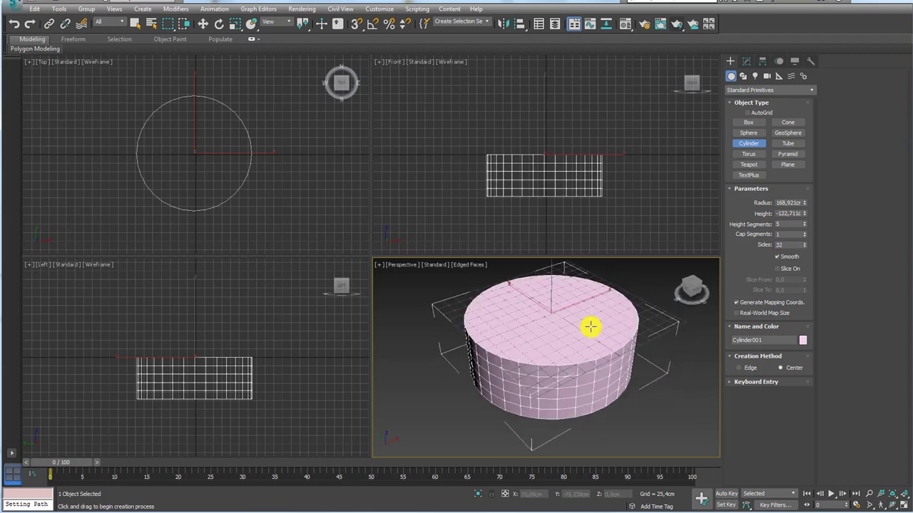
{"action": "right_click", "coordinate": [590, 327]}
{"action": "right_click", "coordinate": [575, 321]}
{"action": "mouse_move", "coordinate": [613, 437]}
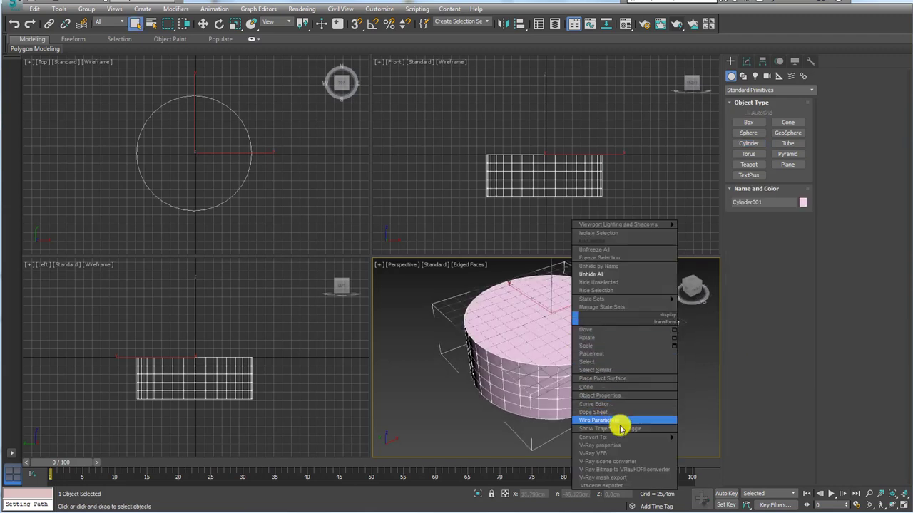
Convert the cylinder to Editable Poly and delete every polygon except the top disc
{"action": "left_click", "coordinate": [702, 447]}
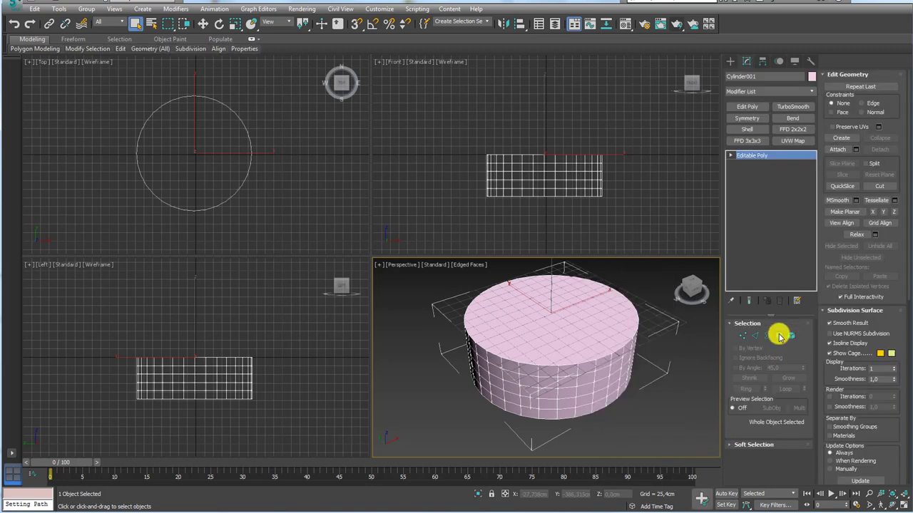
{"action": "left_click", "coordinate": [779, 336]}
{"action": "left_click", "coordinate": [575, 322]}
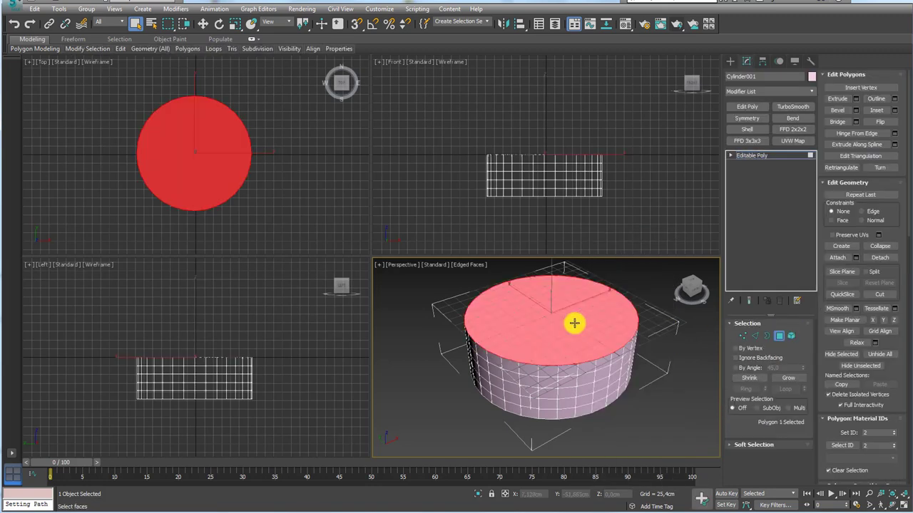
{"action": "key", "text": "ctrl+i"}
{"action": "key", "text": "Delete"}
{"action": "key", "text": "ctrl+i"}
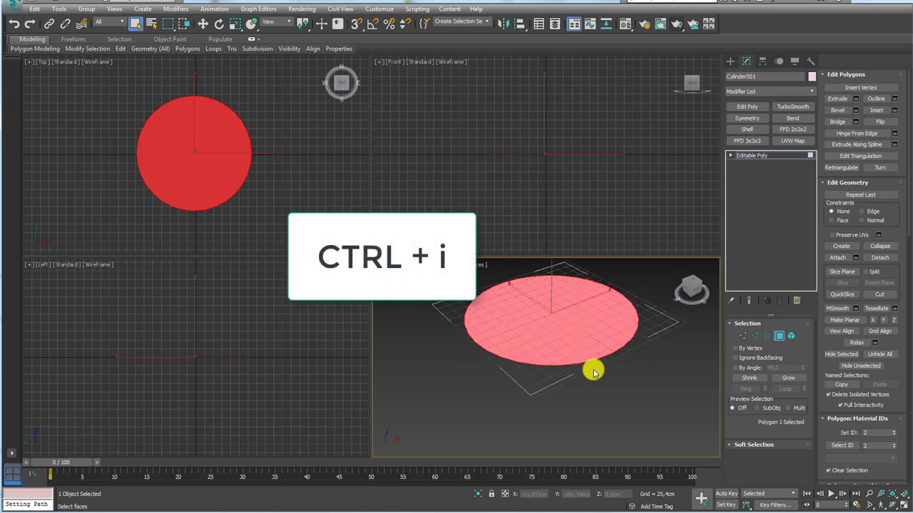
Maximize the Perspective viewport and orbit around the disc
{"action": "left_click", "coordinate": [901, 504]}
{"action": "middle_click_drag", "start_coordinate": [521, 261], "coordinate": [530, 373]}
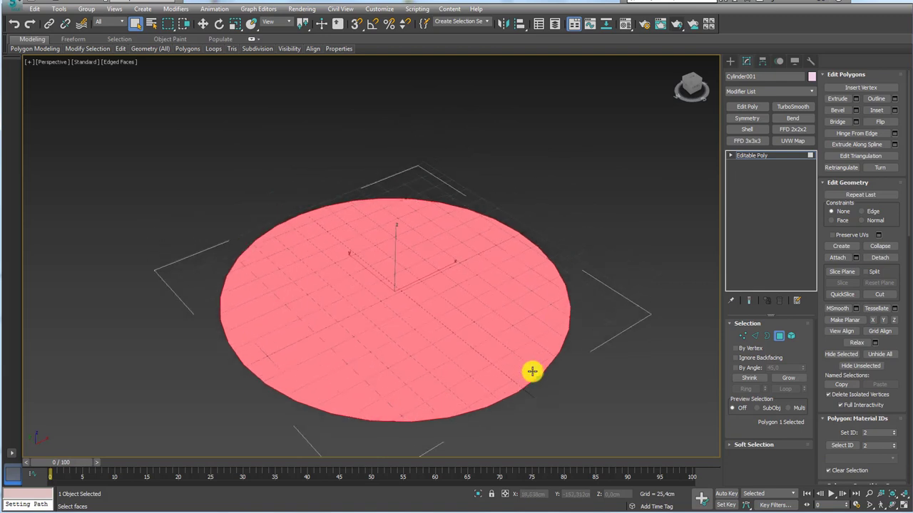
{"action": "mouse_move", "coordinate": [561, 338]}
{"action": "middle_mouse_down", "text": "alt"}
{"action": "mouse_move", "coordinate": [547, 376]}
{"action": "mouse_move", "coordinate": [546, 320]}
{"action": "mouse_move", "coordinate": [546, 352]}
{"action": "middle_mouse_up", "text": "alt"}
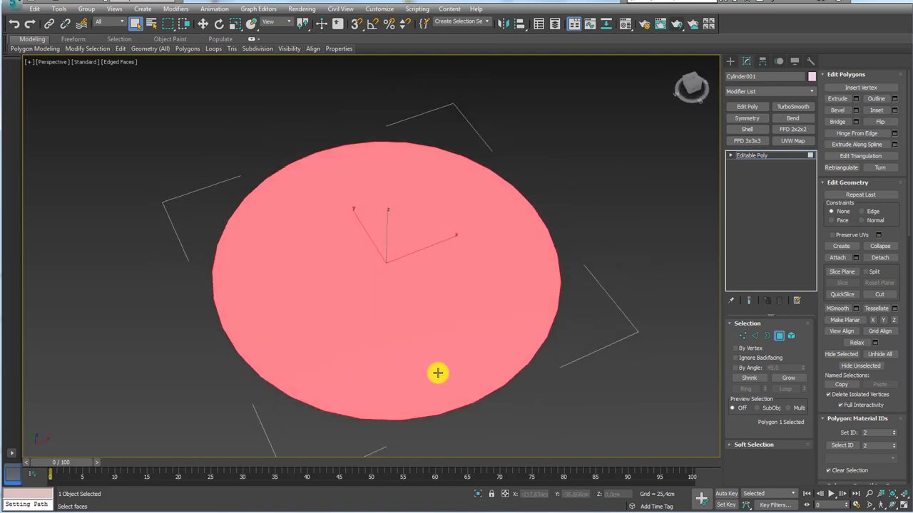
{"action": "middle_click_drag", "start_coordinate": [438, 372], "coordinate": [486, 353], "text": "alt"}
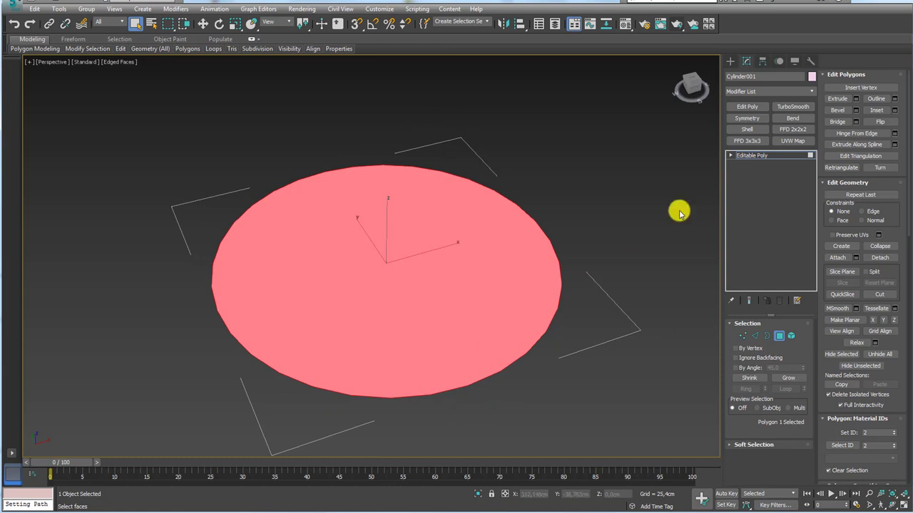
{"action": "left_click", "coordinate": [882, 111]}
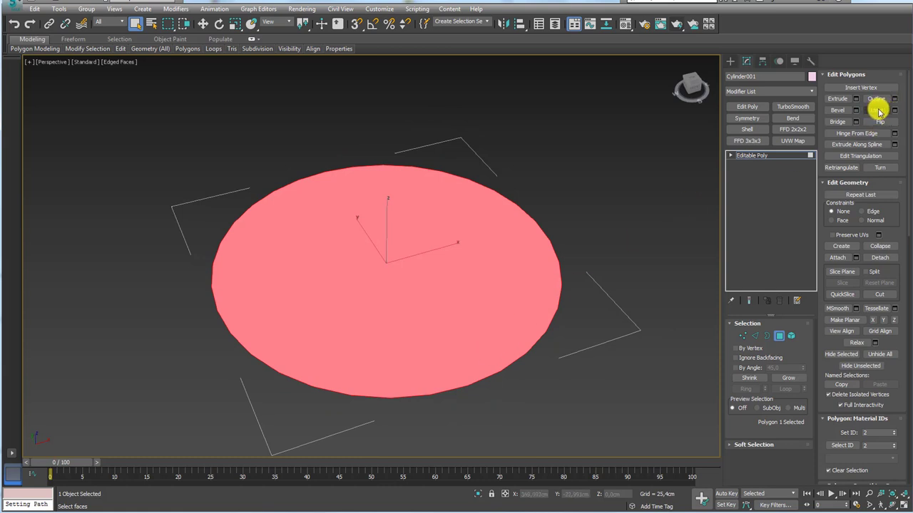
Inset the disc polygon and scale the centre circle down smaller
{"action": "left_click_drag", "start_coordinate": [465, 320], "coordinate": [359, 165]}
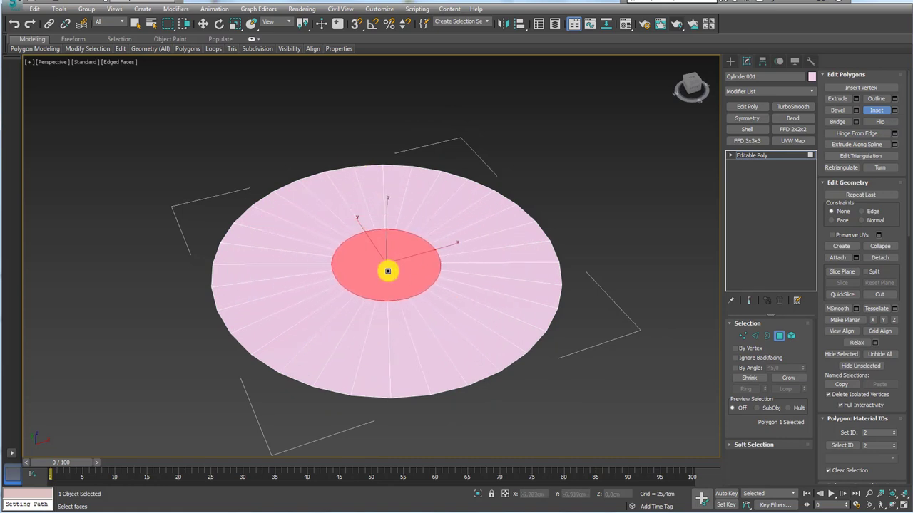
{"action": "key", "text": "e"}
{"action": "key", "text": "r"}
{"action": "mouse_move", "coordinate": [379, 264]}
{"action": "left_mouse_down"}
{"action": "mouse_move", "coordinate": [384, 279]}
{"action": "mouse_move", "coordinate": [382, 252]}
{"action": "left_mouse_up"}
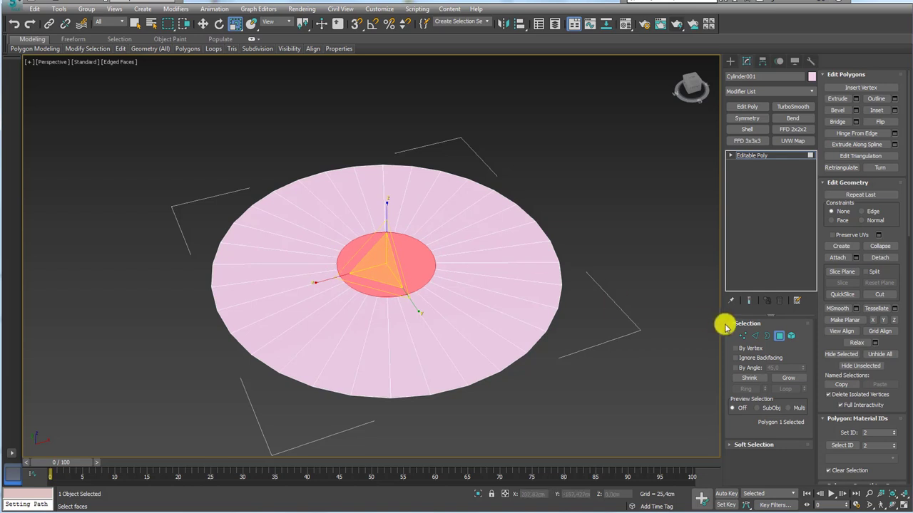
Select a radial edge and change the disc's object colour to blue
{"action": "left_click", "coordinate": [754, 338]}
{"action": "left_click", "coordinate": [555, 284]}
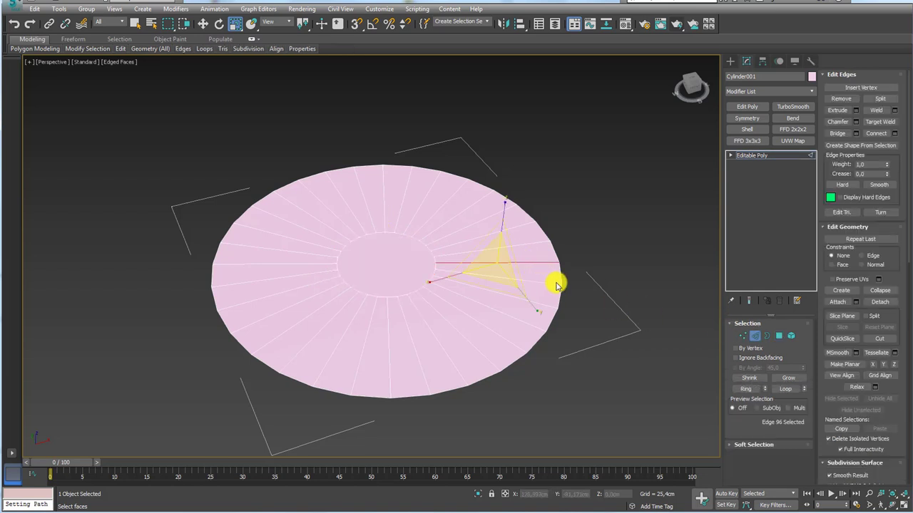
{"action": "left_click", "coordinate": [812, 76]}
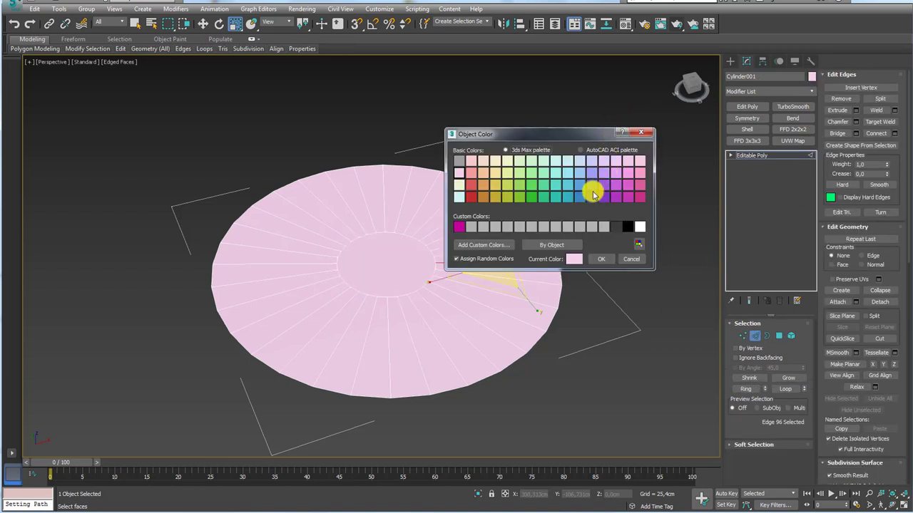
{"action": "left_click", "coordinate": [593, 194]}
{"action": "left_click", "coordinate": [600, 259]}
Ring-select the radial edges and Connect them into several concentric edge rings
{"action": "mouse_move", "coordinate": [525, 273]}
{"action": "middle_mouse_down", "text": "alt"}
{"action": "mouse_move", "coordinate": [493, 326]}
{"action": "mouse_move", "coordinate": [488, 289]}
{"action": "middle_mouse_up", "text": "alt"}
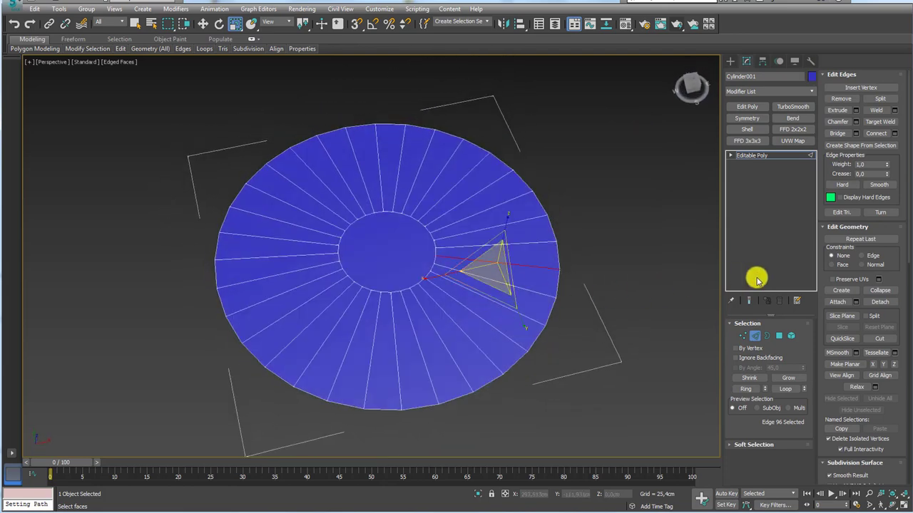
{"action": "left_click", "coordinate": [746, 389]}
{"action": "left_click", "coordinate": [888, 133]}
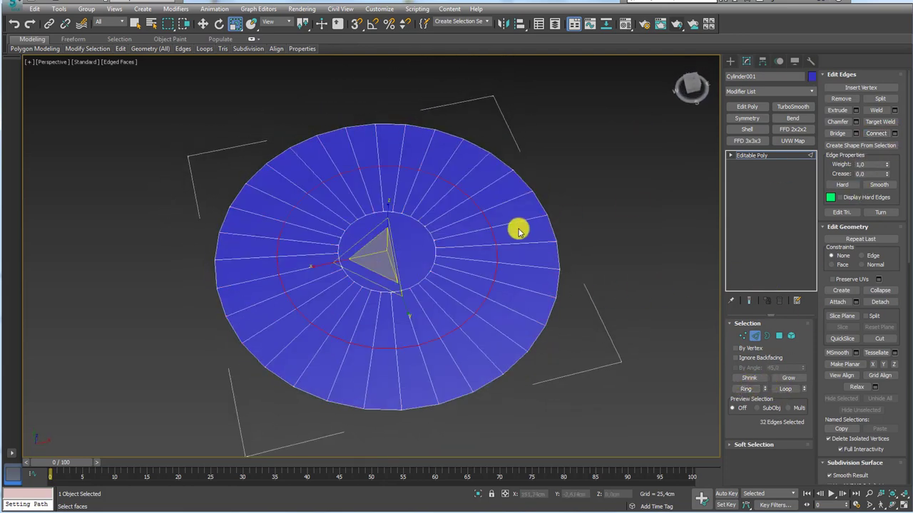
{"action": "left_click", "coordinate": [894, 133]}
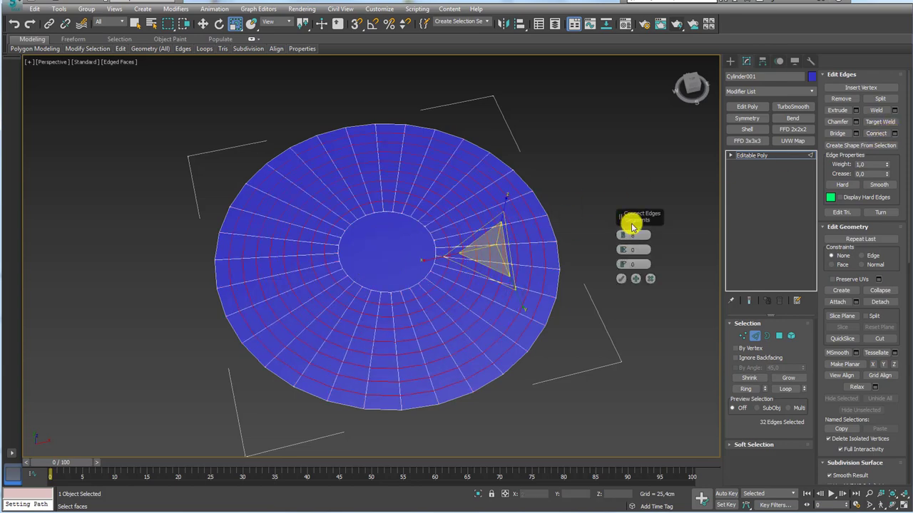
{"action": "left_click", "coordinate": [621, 279]}
Return to object level and pick Ripple from the Geometric/Deformable space warps
{"action": "left_click", "coordinate": [751, 157]}
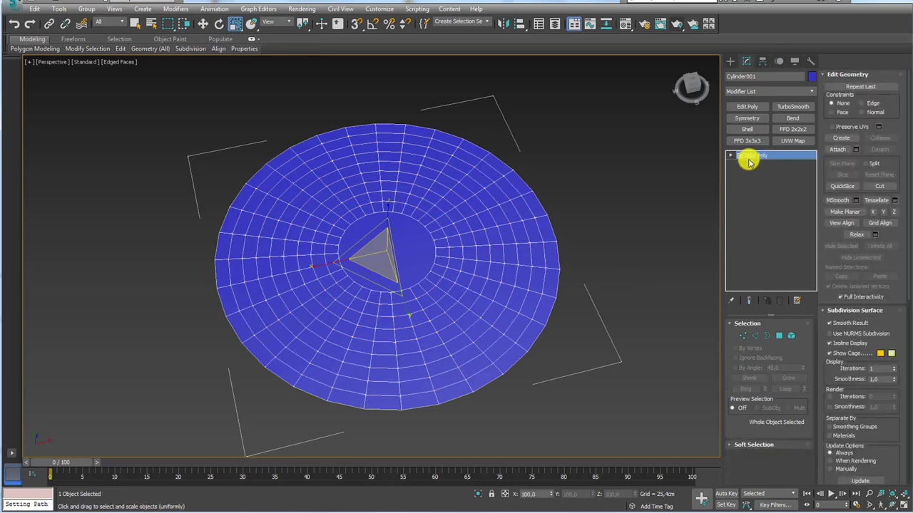
{"action": "middle_click_drag", "start_coordinate": [632, 205], "coordinate": [569, 213], "text": "alt"}
{"action": "scroll", "coordinate": [551, 243], "scroll_direction": "down", "scroll_amount": 3}
{"action": "middle_click_drag", "start_coordinate": [551, 243], "coordinate": [425, 254], "text": "alt"}
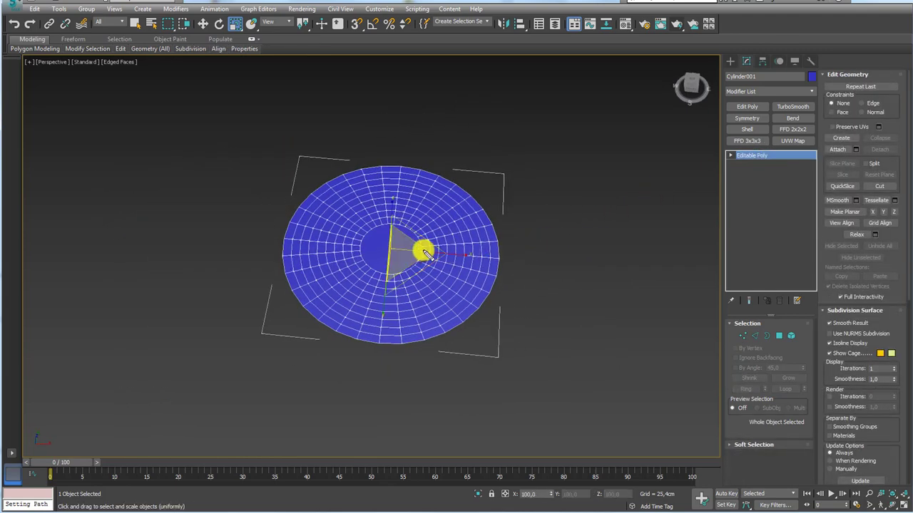
{"action": "middle_click_drag", "start_coordinate": [606, 275], "coordinate": [465, 281]}
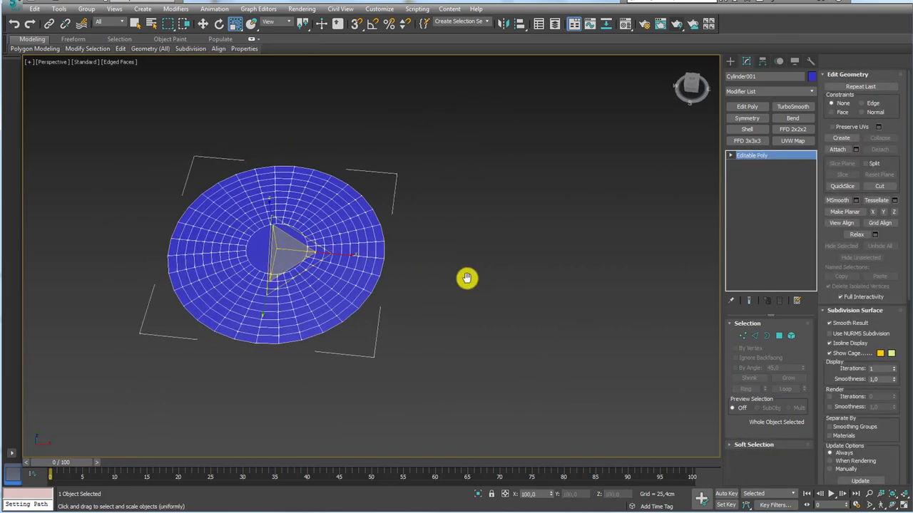
{"action": "left_click", "coordinate": [731, 63]}
{"action": "left_click", "coordinate": [795, 77]}
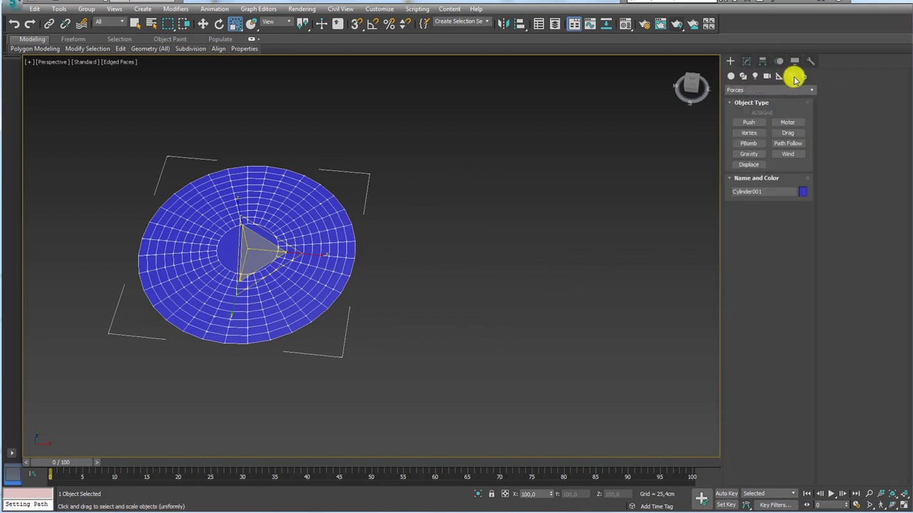
{"action": "left_click", "coordinate": [761, 91]}
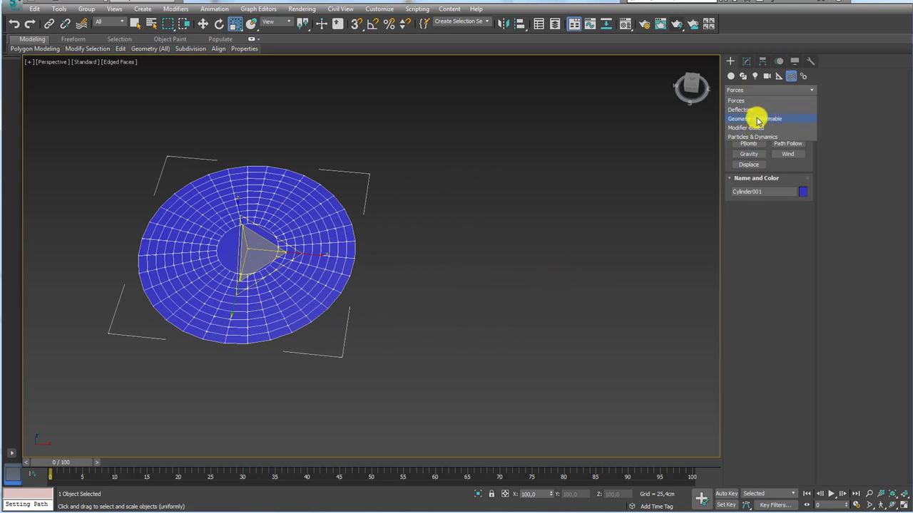
{"action": "left_click", "coordinate": [762, 119]}
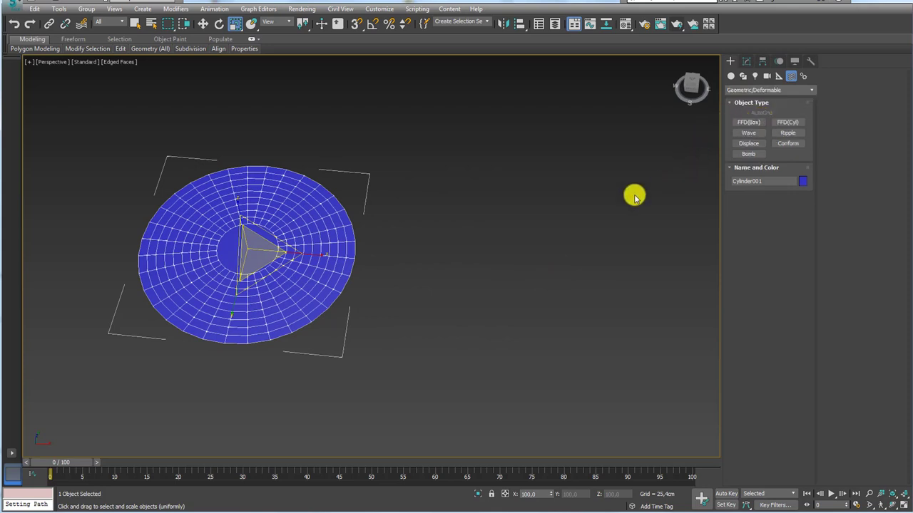
{"action": "middle_click_drag", "start_coordinate": [410, 200], "coordinate": [452, 200]}
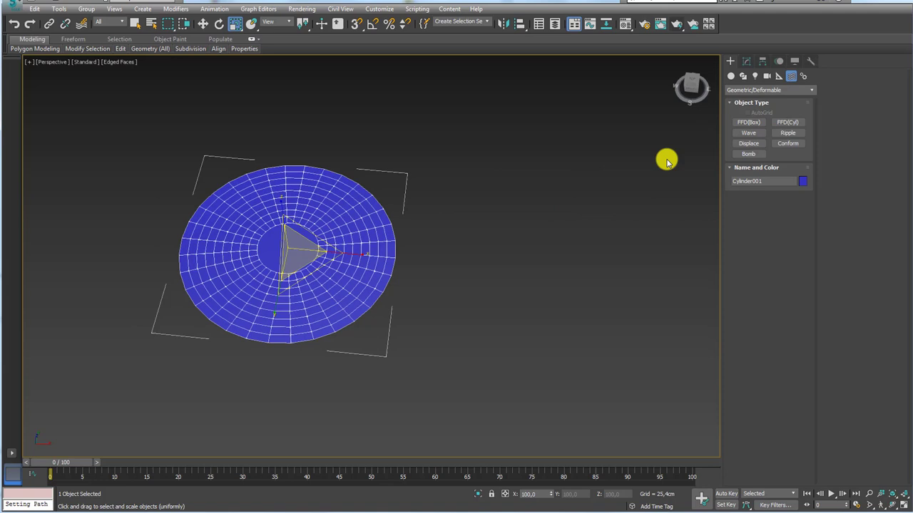
{"action": "left_click", "coordinate": [788, 134]}
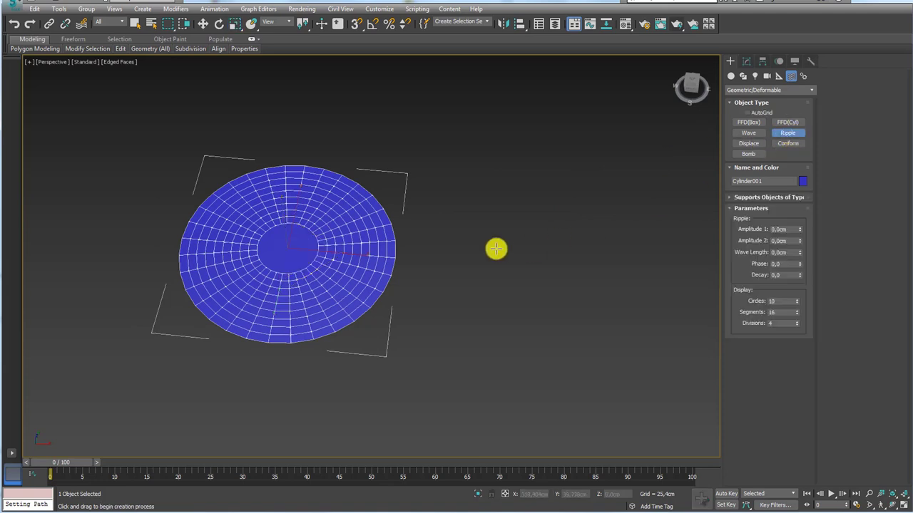
Draw a Ripple space warp beside the disc with amplitude -4.392 and wave length 41.564
{"action": "left_click_drag", "start_coordinate": [495, 249], "coordinate": [536, 280]}
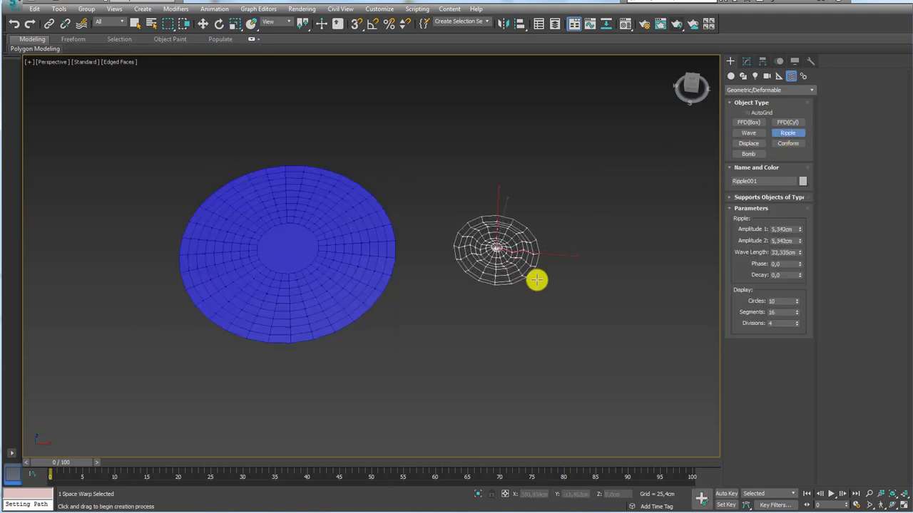
{"action": "mouse_move", "coordinate": [522, 261]}
{"action": "middle_mouse_down", "text": "alt"}
{"action": "mouse_move", "coordinate": [509, 224]}
{"action": "mouse_move", "coordinate": [521, 238]}
{"action": "mouse_move", "coordinate": [519, 256]}
{"action": "middle_mouse_up", "text": "alt"}
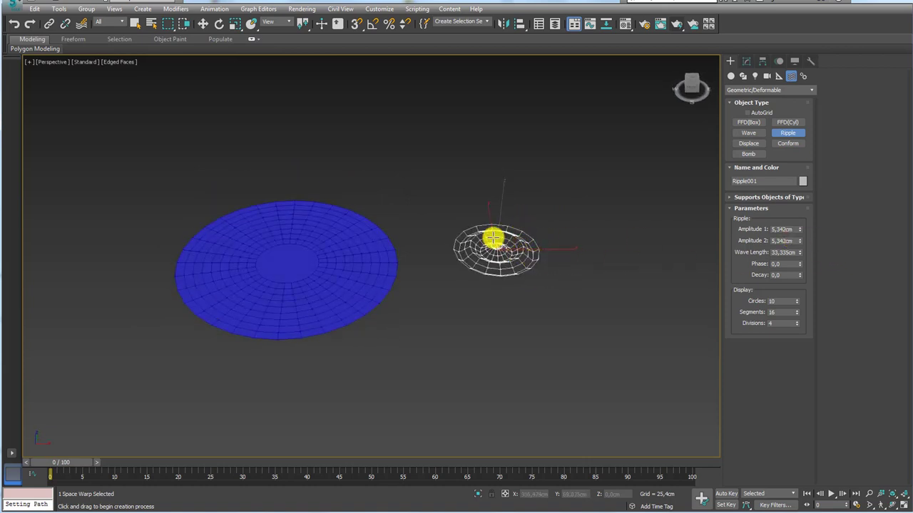
{"action": "key", "text": "ctrl+z"}
{"action": "left_click_drag", "start_coordinate": [502, 256], "coordinate": [538, 295]}
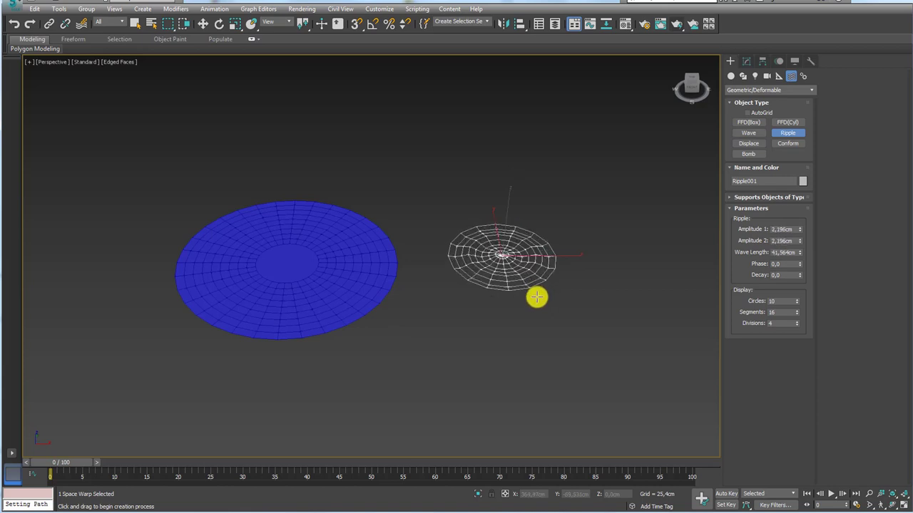
{"action": "left_click", "coordinate": [532, 284]}
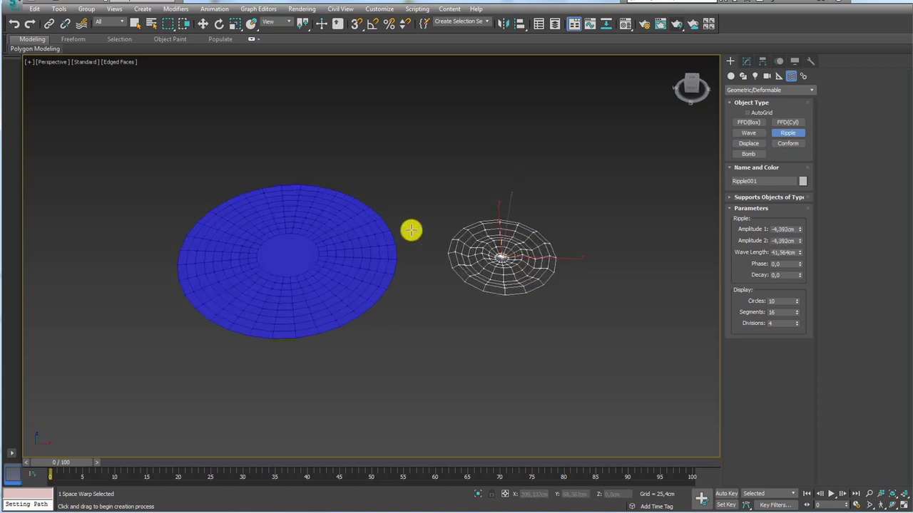
{"action": "mouse_move", "coordinate": [353, 227]}
{"action": "left_mouse_down"}
{"action": "mouse_move", "coordinate": [387, 177]}
{"action": "mouse_move", "coordinate": [452, 171]}
{"action": "mouse_move", "coordinate": [468, 179]}
{"action": "left_mouse_up"}
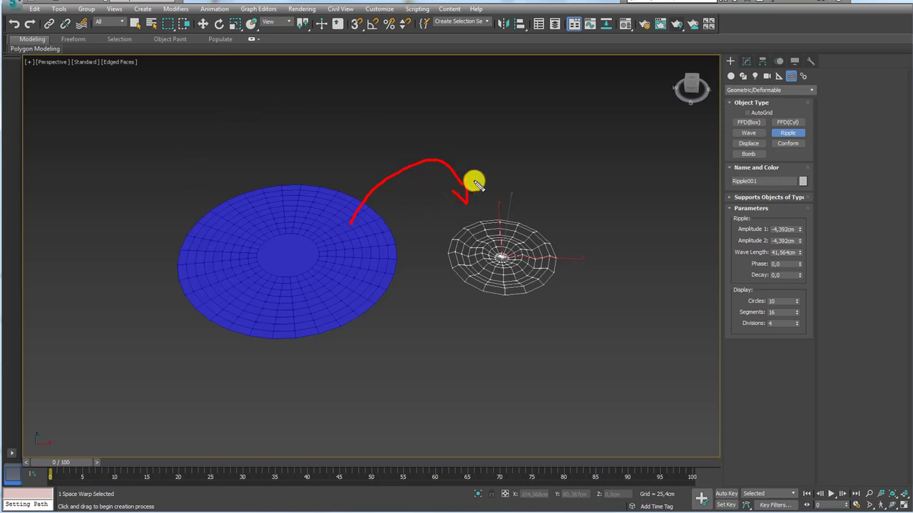
{"action": "mouse_move", "coordinate": [399, 125]}
{"action": "left_mouse_down"}
{"action": "mouse_move", "coordinate": [343, 144]}
{"action": "mouse_move", "coordinate": [378, 163]}
{"action": "left_mouse_up"}
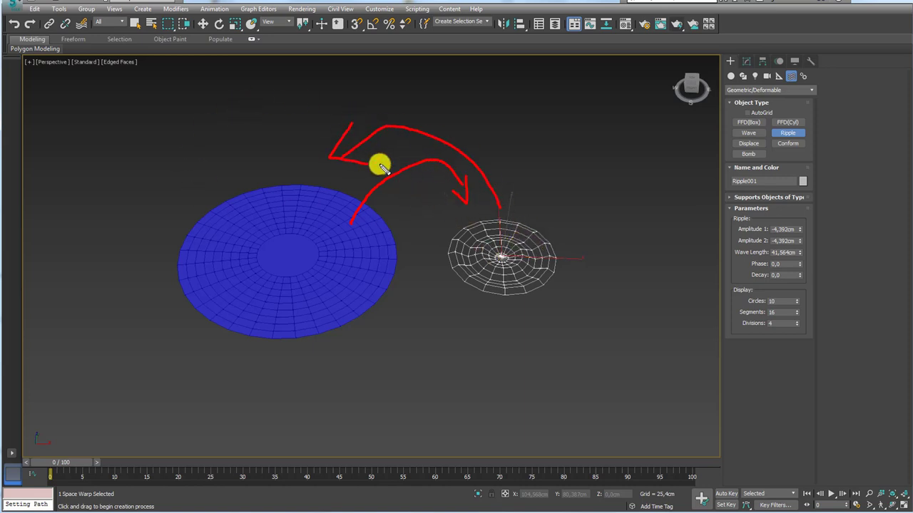
Bind the blue disc to the Ripple space warp
{"action": "left_click", "coordinate": [81, 25]}
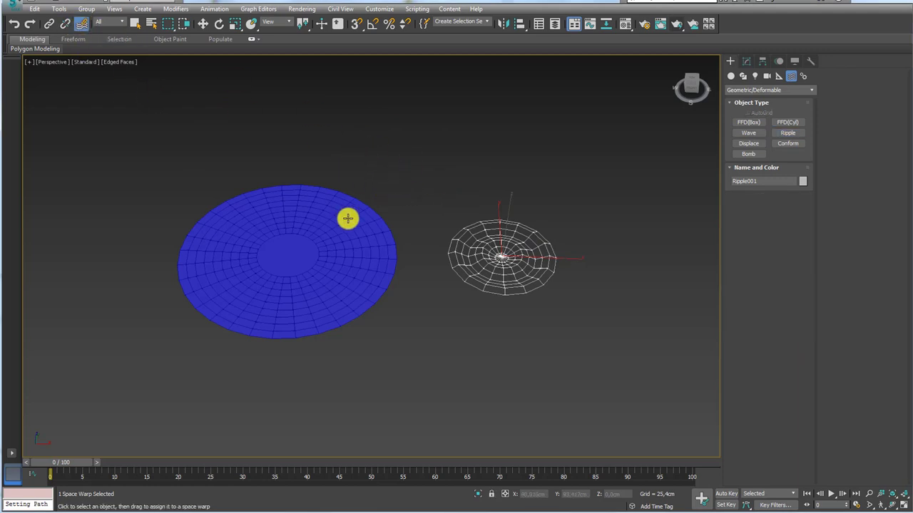
{"action": "mouse_move", "coordinate": [347, 218]}
{"action": "left_mouse_down"}
{"action": "mouse_move", "coordinate": [416, 105]}
{"action": "mouse_move", "coordinate": [541, 227]}
{"action": "left_mouse_up"}
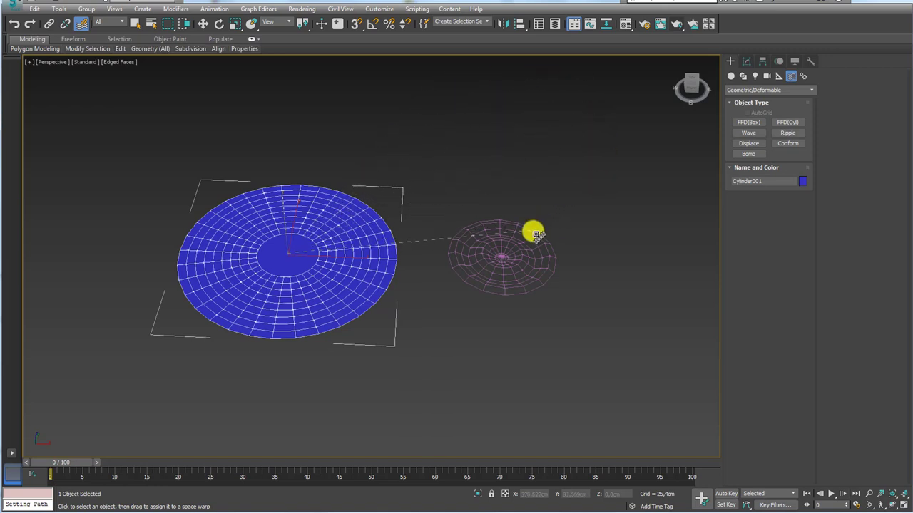
{"action": "left_click_drag", "start_coordinate": [536, 234], "coordinate": [563, 241]}
{"action": "mouse_move", "coordinate": [555, 243]}
{"action": "middle_mouse_down", "text": "alt"}
{"action": "mouse_move", "coordinate": [556, 286]}
{"action": "mouse_move", "coordinate": [526, 238]}
{"action": "middle_mouse_up", "text": "alt"}
Move the ripple across the disc to test the deformation
{"action": "key", "text": "w"}
{"action": "left_click", "coordinate": [501, 257]}
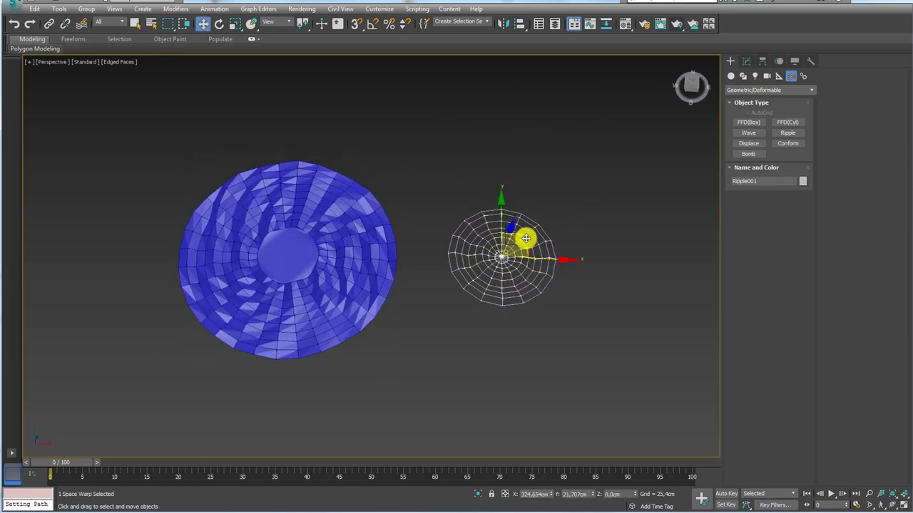
{"action": "left_click_drag", "start_coordinate": [525, 239], "coordinate": [339, 250]}
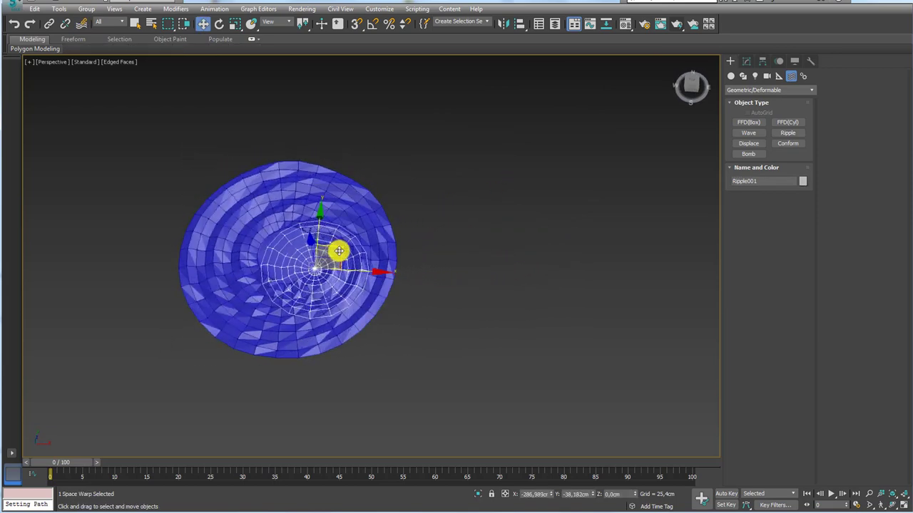
{"action": "mouse_move", "coordinate": [339, 251]}
{"action": "left_mouse_down"}
{"action": "mouse_move", "coordinate": [308, 264]}
{"action": "mouse_move", "coordinate": [273, 249]}
{"action": "mouse_move", "coordinate": [318, 206]}
{"action": "mouse_move", "coordinate": [480, 261]}
{"action": "mouse_move", "coordinate": [502, 250]}
{"action": "left_mouse_up"}
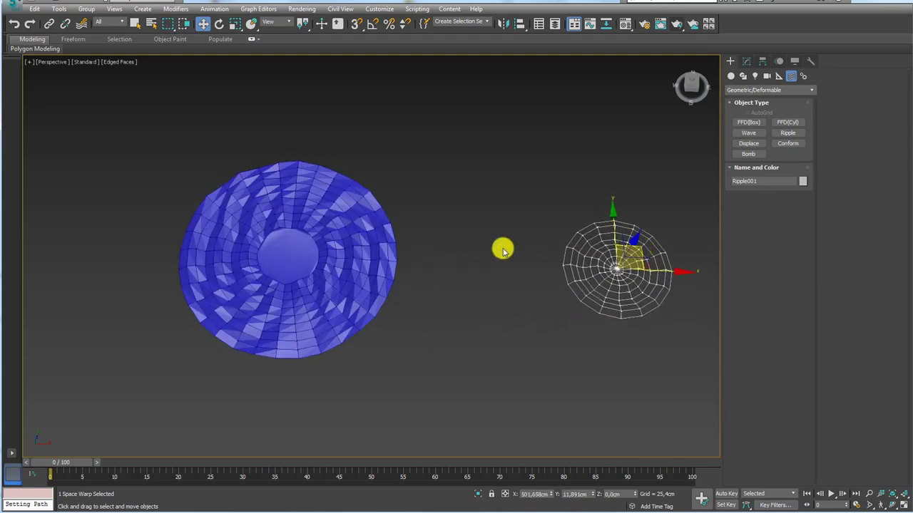
{"action": "mouse_move", "coordinate": [503, 250]}
{"action": "middle_mouse_down", "text": "alt"}
{"action": "mouse_move", "coordinate": [550, 223]}
{"action": "mouse_move", "coordinate": [507, 198]}
{"action": "mouse_move", "coordinate": [530, 277]}
{"action": "middle_mouse_up", "text": "alt"}
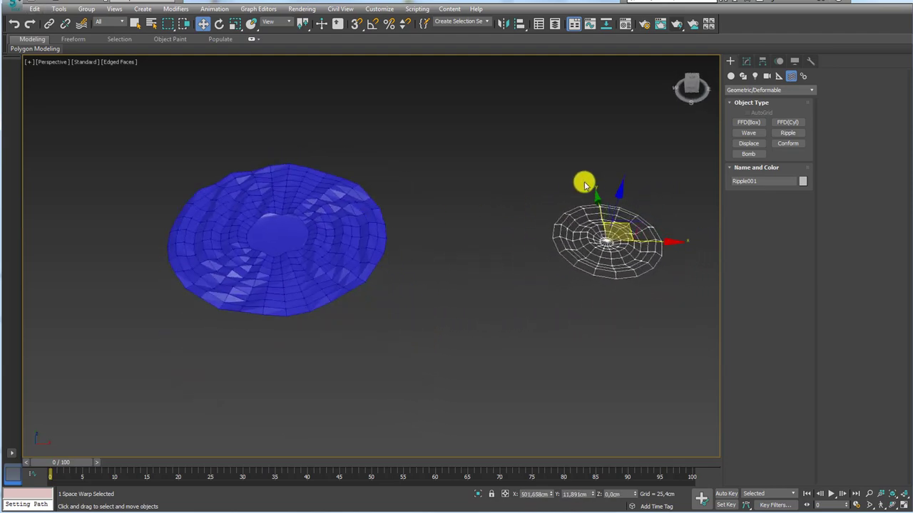
Align the ripple's pivot to the disc's pivot on X, Y and Z
{"action": "left_click", "coordinate": [521, 27]}
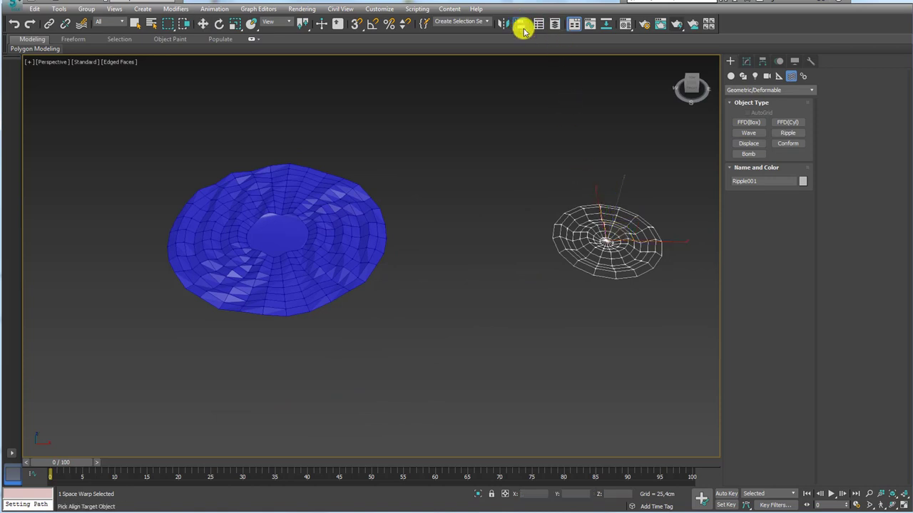
{"action": "left_click", "coordinate": [281, 228]}
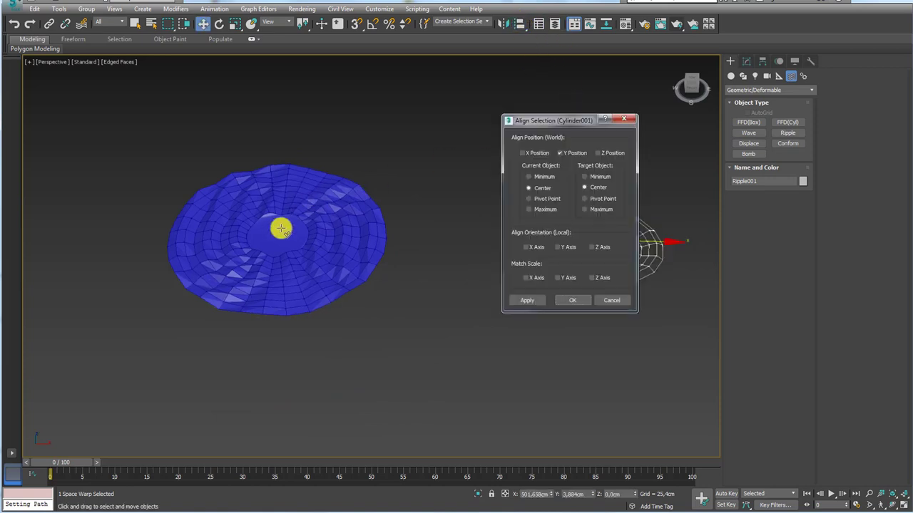
{"action": "left_click", "coordinate": [531, 152]}
{"action": "left_click", "coordinate": [603, 153]}
{"action": "left_click", "coordinate": [541, 199]}
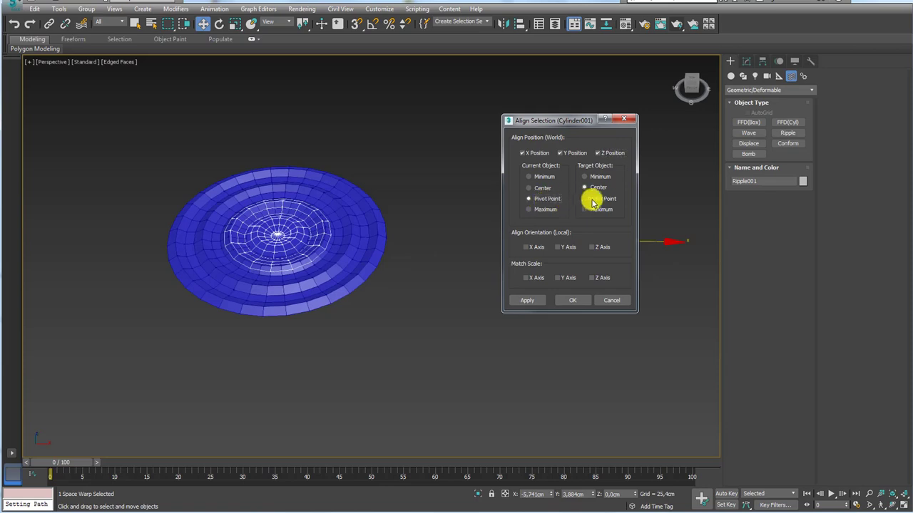
{"action": "left_click", "coordinate": [589, 199]}
{"action": "left_click", "coordinate": [574, 300]}
Collapse the Ripple Binding into the disc's mesh
{"action": "left_click", "coordinate": [296, 248]}
{"action": "mouse_move", "coordinate": [295, 249]}
{"action": "middle_mouse_down", "text": "alt"}
{"action": "mouse_move", "coordinate": [510, 251]}
{"action": "mouse_move", "coordinate": [505, 289]}
{"action": "mouse_move", "coordinate": [516, 200]}
{"action": "middle_mouse_up", "text": "alt"}
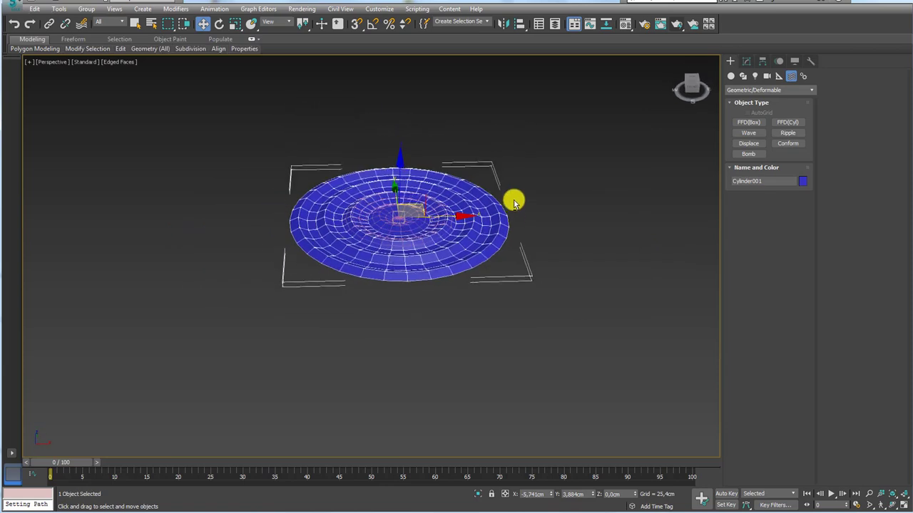
{"action": "mouse_move", "coordinate": [424, 218]}
{"action": "middle_mouse_down", "text": "alt"}
{"action": "mouse_move", "coordinate": [462, 216]}
{"action": "mouse_move", "coordinate": [373, 250]}
{"action": "middle_mouse_up", "text": "alt"}
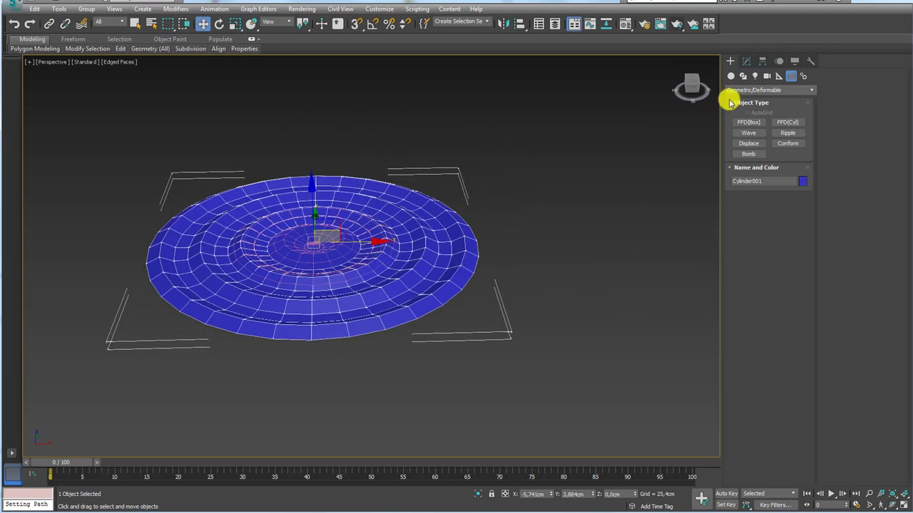
{"action": "left_click", "coordinate": [747, 61]}
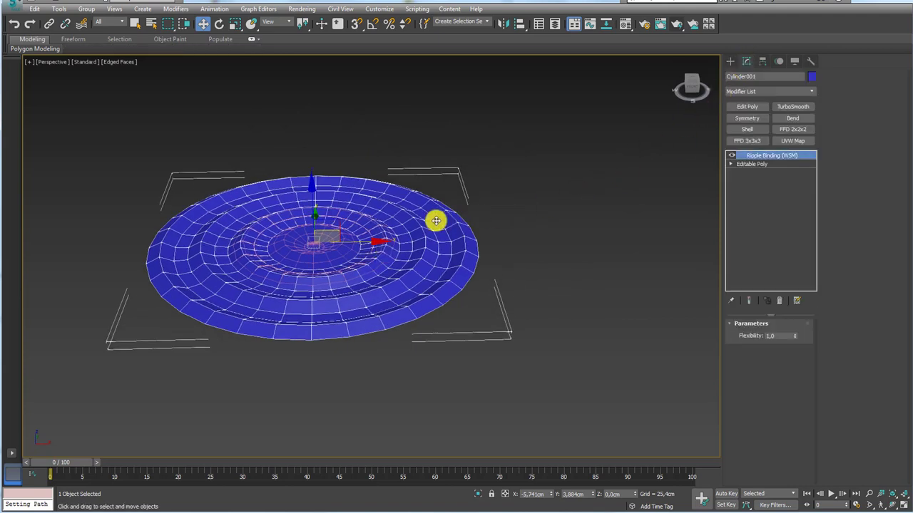
{"action": "right_click", "coordinate": [754, 159]}
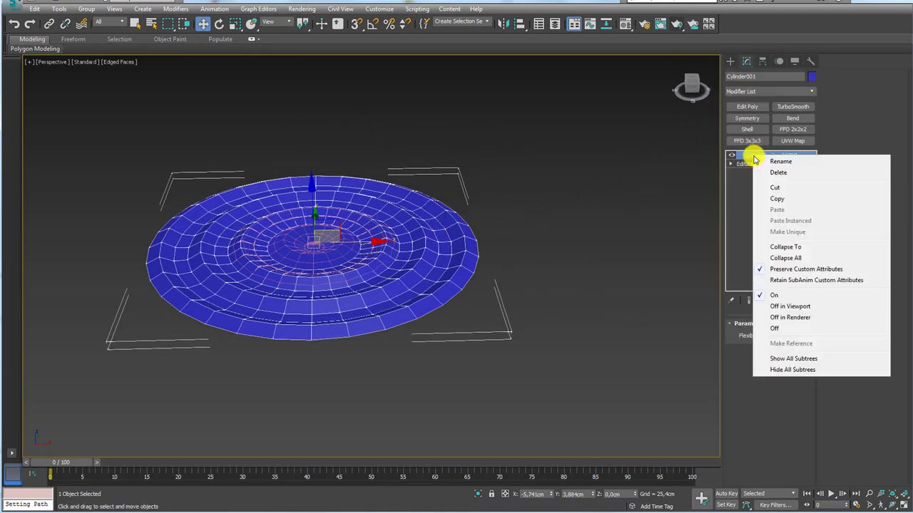
{"action": "left_click", "coordinate": [792, 248]}
Delete the Ripple space warp
{"action": "middle_click_drag", "start_coordinate": [413, 221], "coordinate": [355, 257], "text": "alt"}
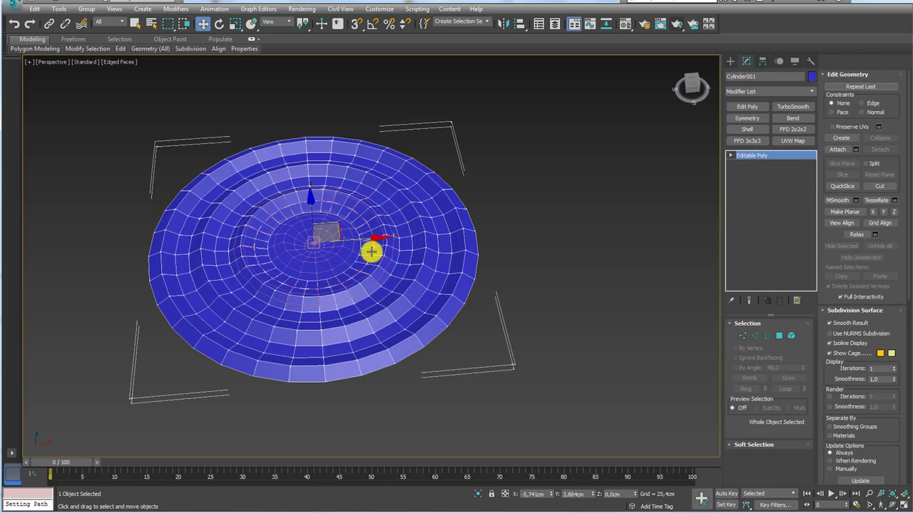
{"action": "left_click", "coordinate": [371, 251]}
{"action": "left_click_drag", "start_coordinate": [369, 238], "coordinate": [118, 253]}
{"action": "middle_click_drag", "start_coordinate": [119, 253], "coordinate": [338, 226]}
{"action": "scroll", "coordinate": [429, 221], "scroll_direction": "down", "scroll_amount": 2}
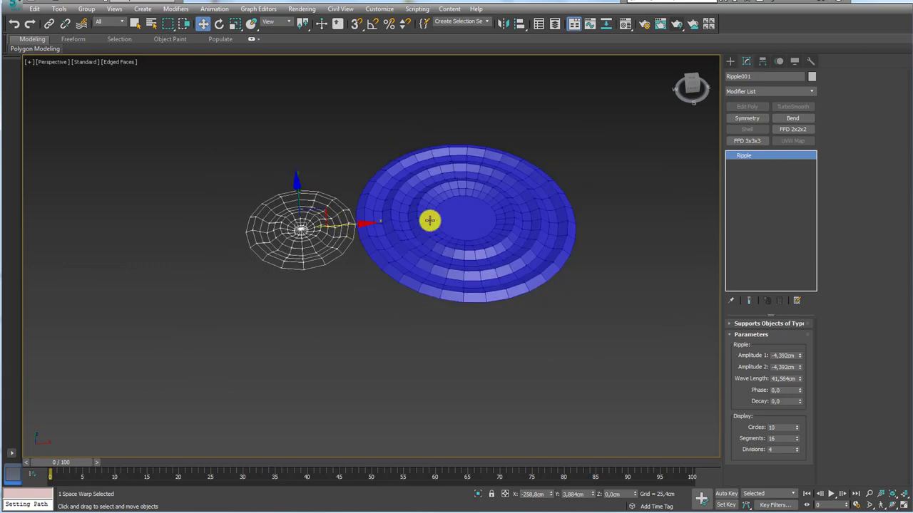
{"action": "key", "text": "Delete"}
Orbit around the rippled disc to inspect the baked waves
{"action": "left_click", "coordinate": [461, 219]}
{"action": "mouse_move", "coordinate": [501, 216]}
{"action": "middle_mouse_down", "text": "alt"}
{"action": "mouse_move", "coordinate": [369, 247]}
{"action": "mouse_move", "coordinate": [342, 228]}
{"action": "mouse_move", "coordinate": [354, 227]}
{"action": "middle_mouse_up", "text": "alt"}
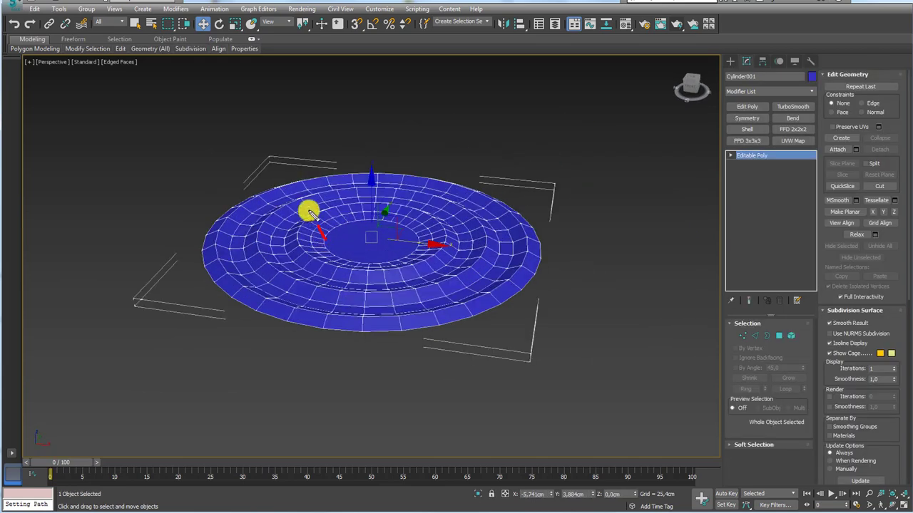
{"action": "left_click_drag", "start_coordinate": [324, 237], "coordinate": [224, 155]}
{"action": "left_click_drag", "start_coordinate": [410, 223], "coordinate": [506, 162]}
{"action": "left_click_drag", "start_coordinate": [345, 211], "coordinate": [337, 110]}
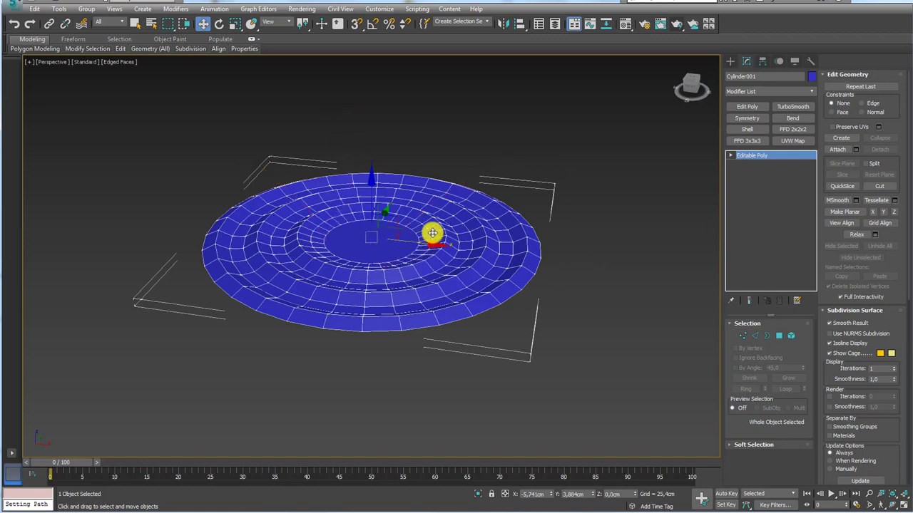
{"action": "middle_click_drag", "start_coordinate": [430, 235], "coordinate": [441, 263], "text": "alt"}
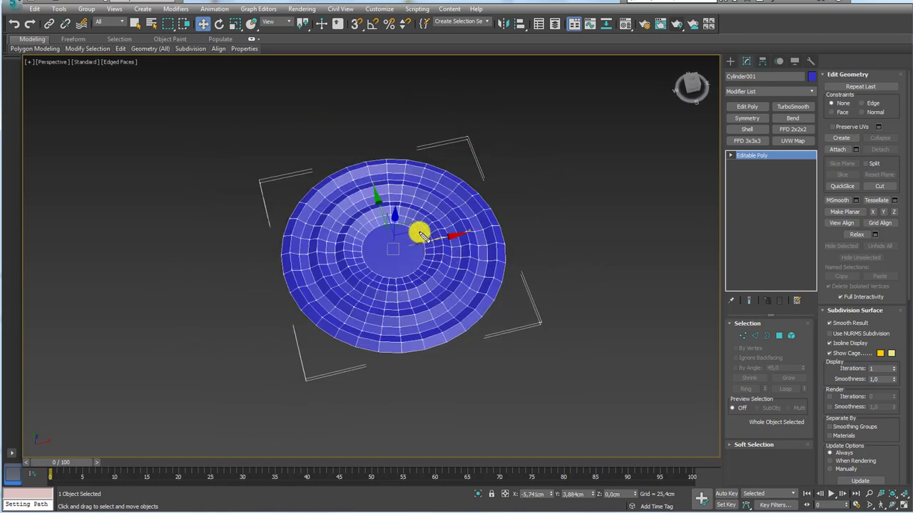
{"action": "mouse_move", "coordinate": [423, 236]}
{"action": "left_mouse_down"}
{"action": "mouse_move", "coordinate": [363, 228]}
{"action": "mouse_move", "coordinate": [401, 279]}
{"action": "mouse_move", "coordinate": [481, 252]}
{"action": "left_mouse_up"}
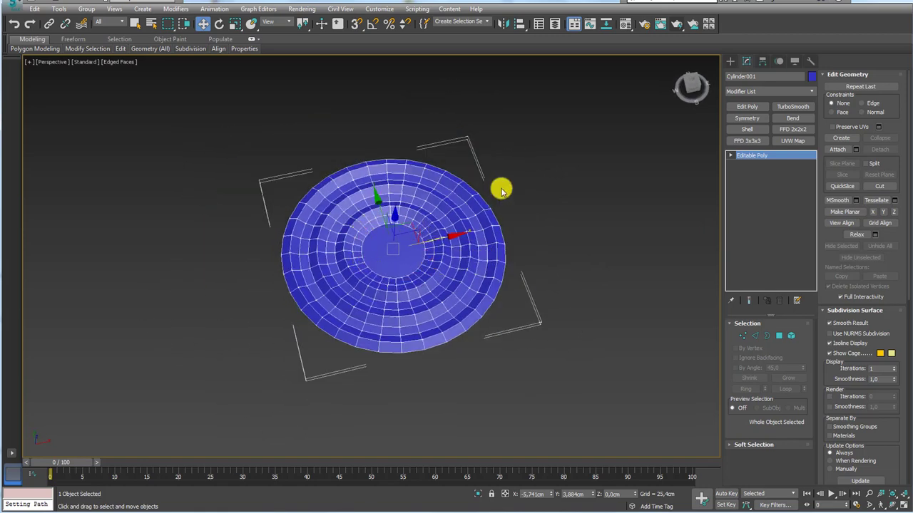
{"action": "mouse_move", "coordinate": [502, 192]}
{"action": "middle_mouse_down", "text": "alt"}
{"action": "mouse_move", "coordinate": [468, 184]}
{"action": "mouse_move", "coordinate": [463, 172]}
{"action": "middle_mouse_up", "text": "alt"}
{"action": "mouse_move", "coordinate": [417, 131]}
{"action": "left_mouse_down"}
{"action": "mouse_move", "coordinate": [417, 168]}
{"action": "mouse_move", "coordinate": [454, 174]}
{"action": "left_mouse_up"}
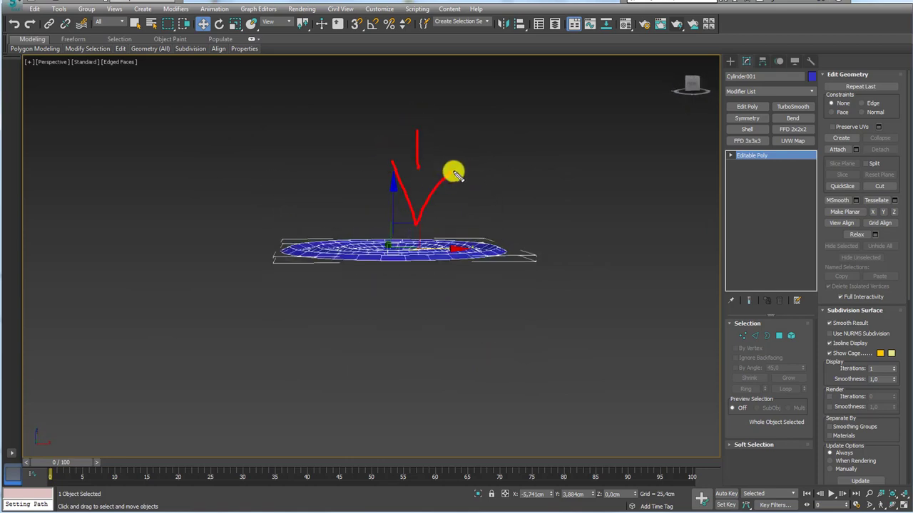
{"action": "left_click_drag", "start_coordinate": [259, 251], "coordinate": [594, 242]}
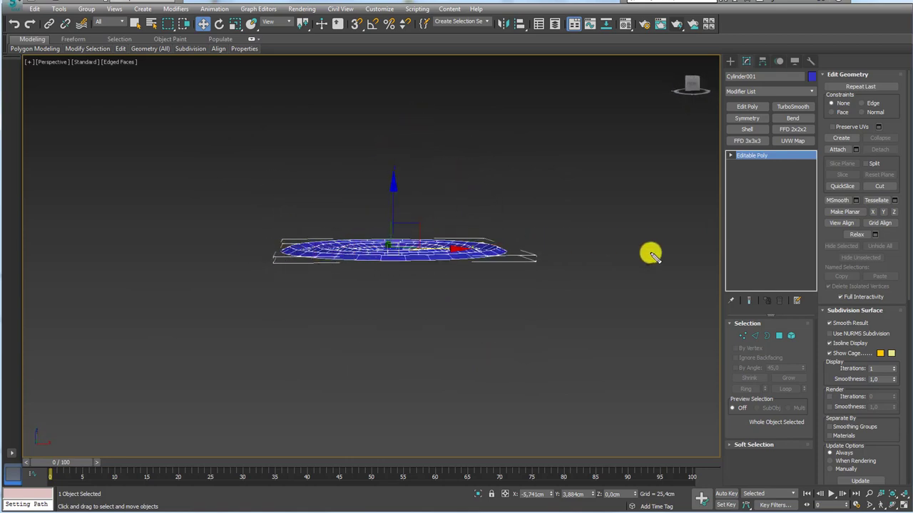
{"action": "middle_click_drag", "start_coordinate": [633, 254], "coordinate": [556, 235], "text": "alt"}
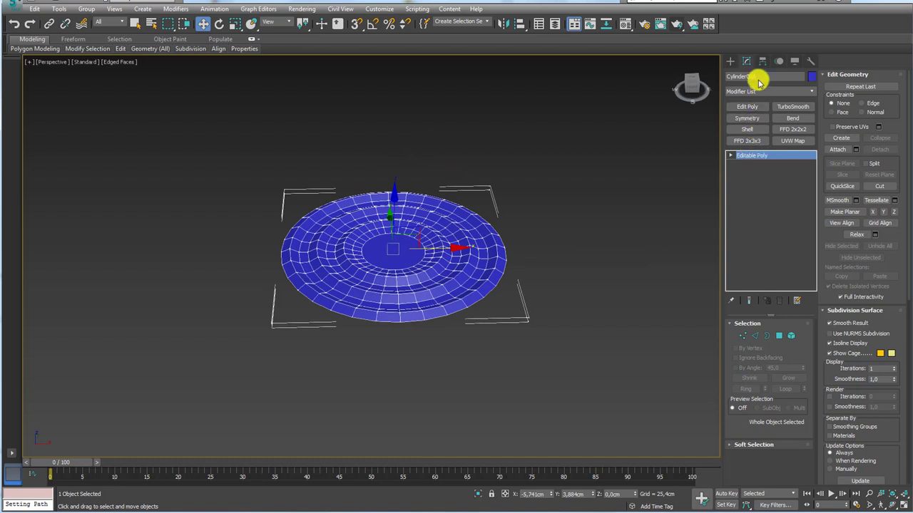
Create a teapot beside the rippled disc and set its Segments to 12
{"action": "left_click", "coordinate": [730, 61]}
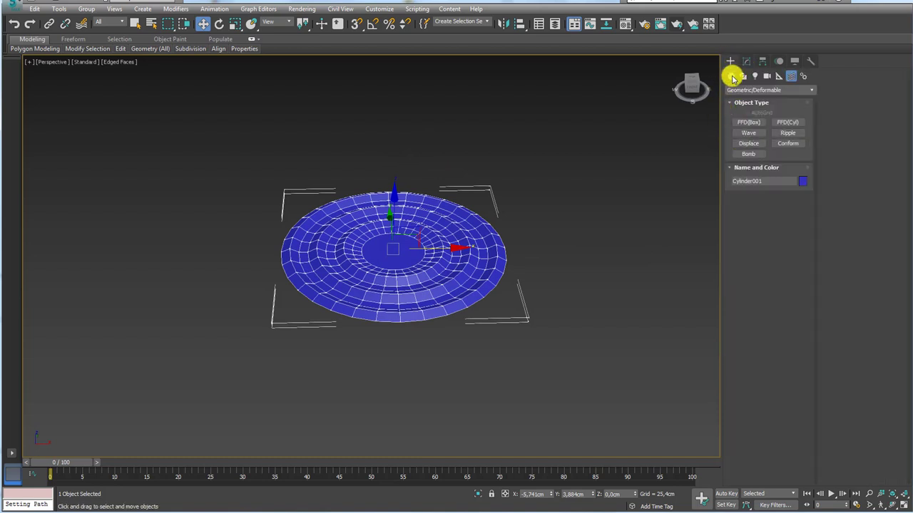
{"action": "left_click", "coordinate": [732, 75]}
{"action": "left_click", "coordinate": [749, 164]}
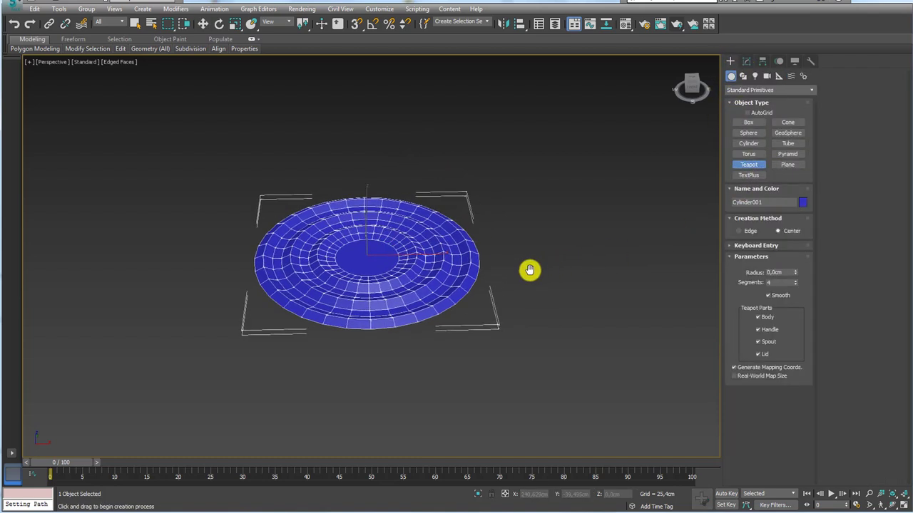
{"action": "mouse_move", "coordinate": [521, 261]}
{"action": "left_mouse_down"}
{"action": "mouse_move", "coordinate": [552, 275]}
{"action": "mouse_move", "coordinate": [563, 261]}
{"action": "left_mouse_up"}
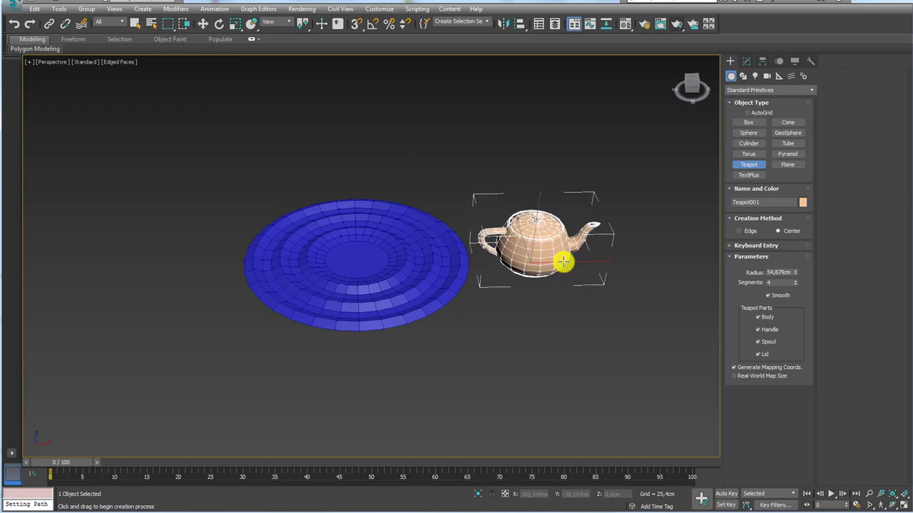
{"action": "scroll", "coordinate": [562, 261], "scroll_direction": "up", "scroll_amount": 3}
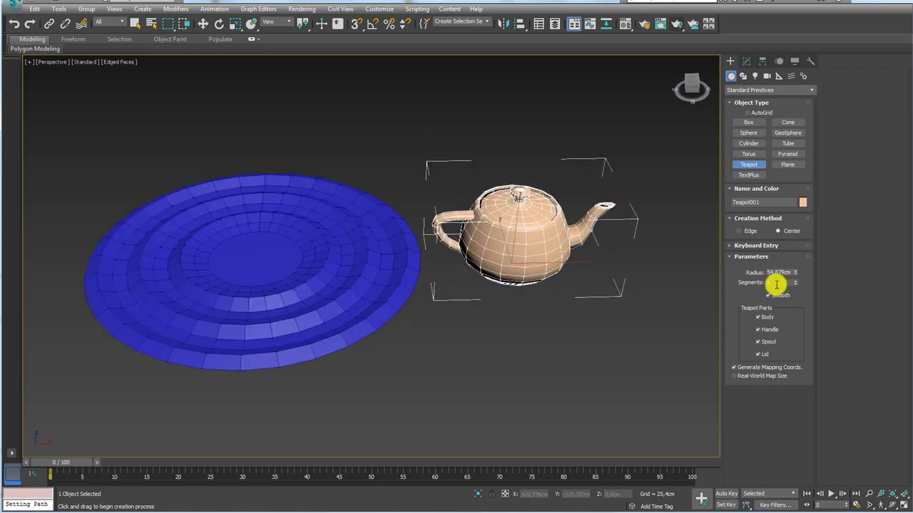
{"action": "left_click_drag", "start_coordinate": [776, 284], "coordinate": [759, 282]}
{"action": "type", "text": "12"}
{"action": "key", "text": "Return"}
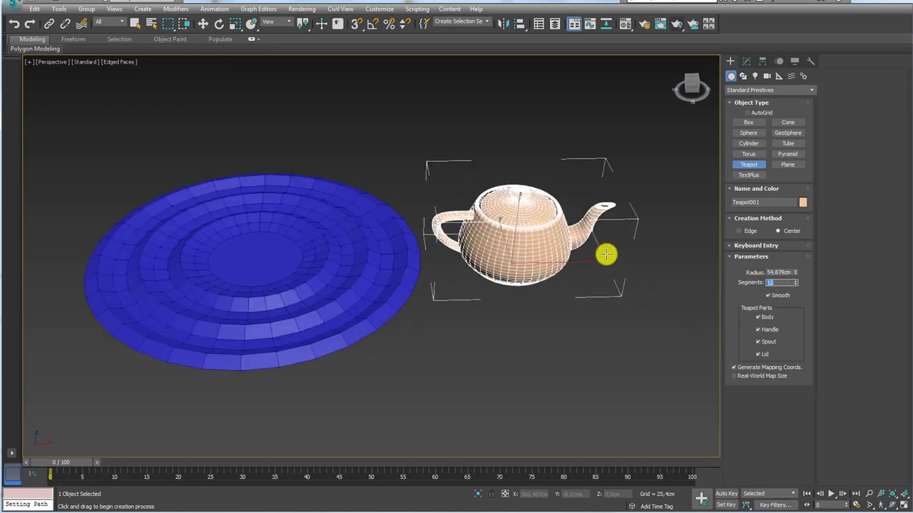
{"action": "scroll", "coordinate": [485, 238], "scroll_direction": "up", "scroll_amount": 1}
{"action": "scroll", "coordinate": [434, 215], "scroll_direction": "up", "scroll_amount": 3}
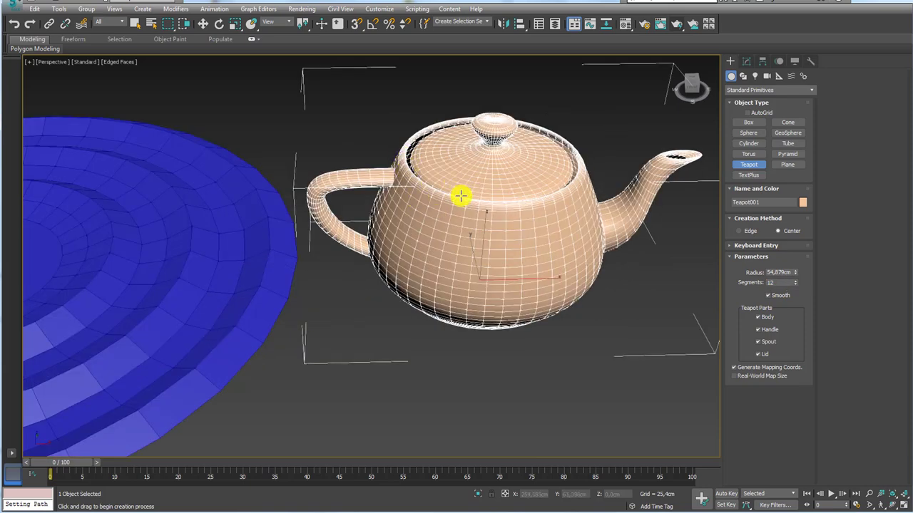
{"action": "scroll", "coordinate": [461, 196], "scroll_direction": "down", "scroll_amount": 4}
Convert the teapot to an Editable Poly
{"action": "right_click", "coordinate": [465, 198]}
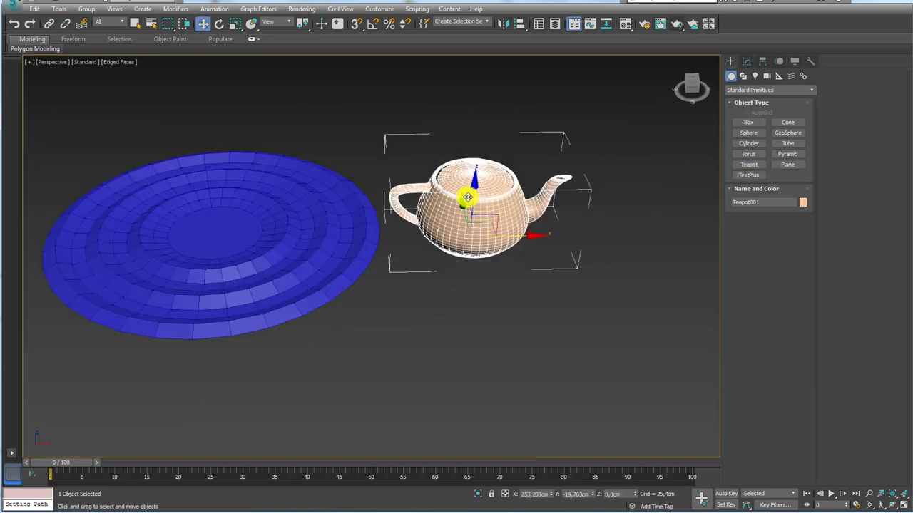
{"action": "right_click", "coordinate": [467, 199]}
{"action": "left_click", "coordinate": [613, 322]}
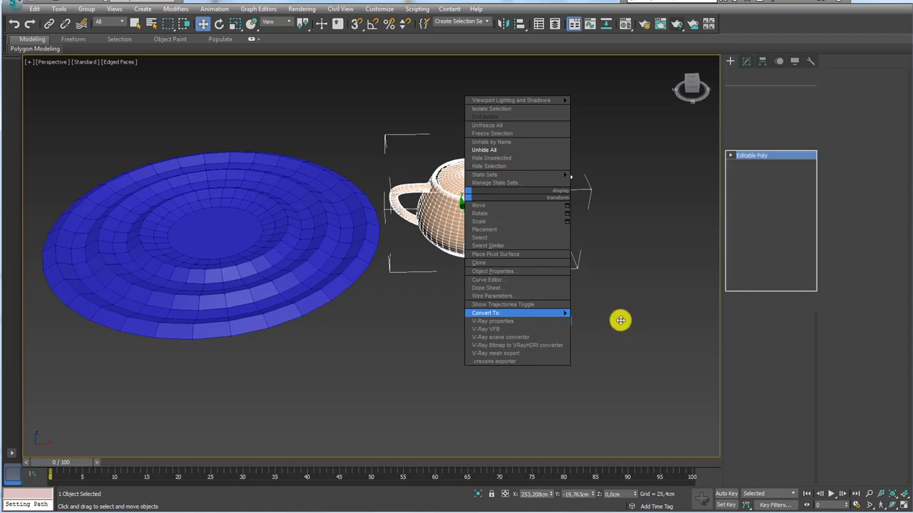
Select the spout's open border and Cap it, then return to object level
{"action": "left_click", "coordinate": [767, 335]}
{"action": "key", "text": "z"}
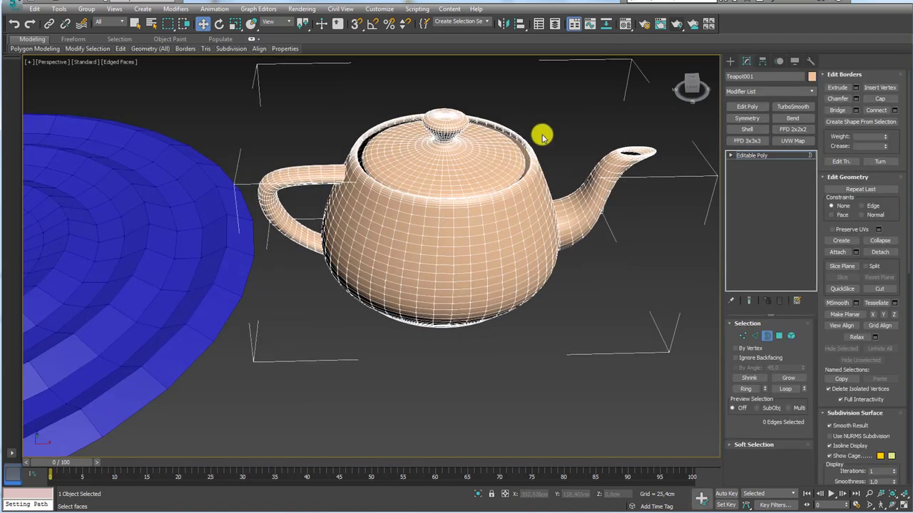
{"action": "left_click", "coordinate": [493, 159]}
{"action": "key", "text": "z"}
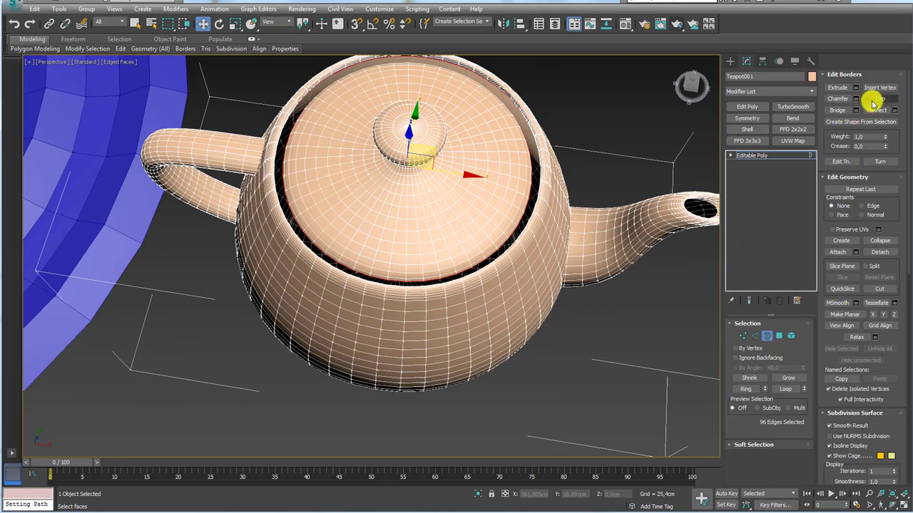
{"action": "mouse_move", "coordinate": [613, 152]}
{"action": "middle_mouse_down", "text": "alt"}
{"action": "mouse_move", "coordinate": [512, 215]}
{"action": "mouse_move", "coordinate": [567, 196]}
{"action": "middle_mouse_up", "text": "alt"}
{"action": "left_click", "coordinate": [571, 193]}
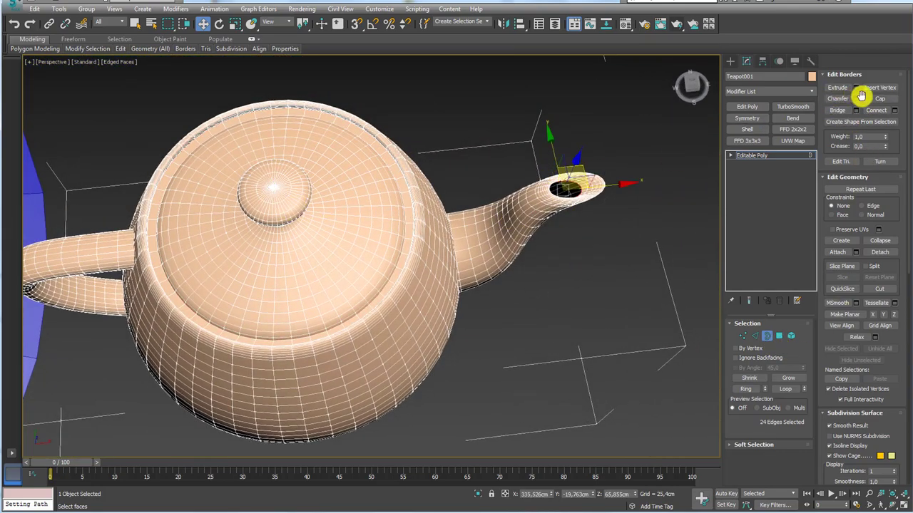
{"action": "left_click", "coordinate": [883, 100]}
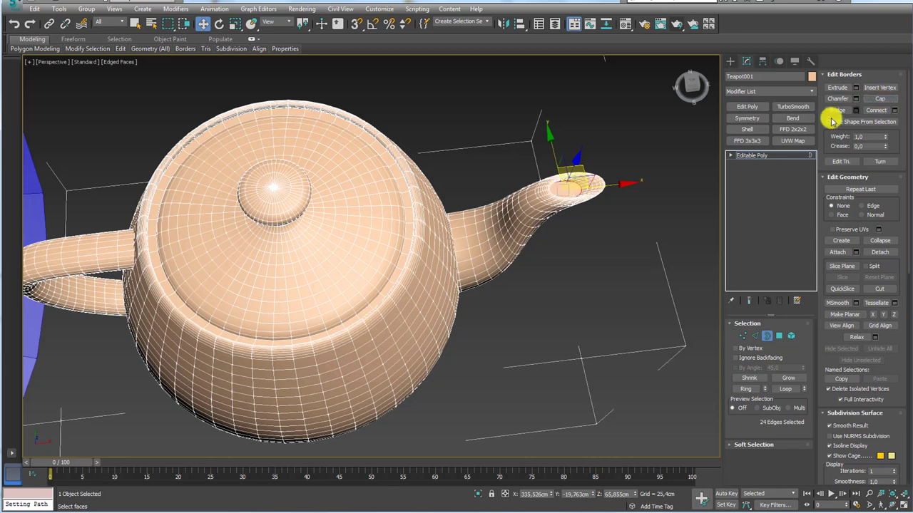
{"action": "left_click", "coordinate": [740, 157]}
{"action": "scroll", "coordinate": [506, 235], "scroll_direction": "down", "scroll_amount": 5}
{"action": "mouse_move", "coordinate": [505, 235]}
{"action": "middle_mouse_down", "text": "alt"}
{"action": "mouse_move", "coordinate": [464, 305]}
{"action": "mouse_move", "coordinate": [538, 53]}
{"action": "middle_mouse_up", "text": "alt"}
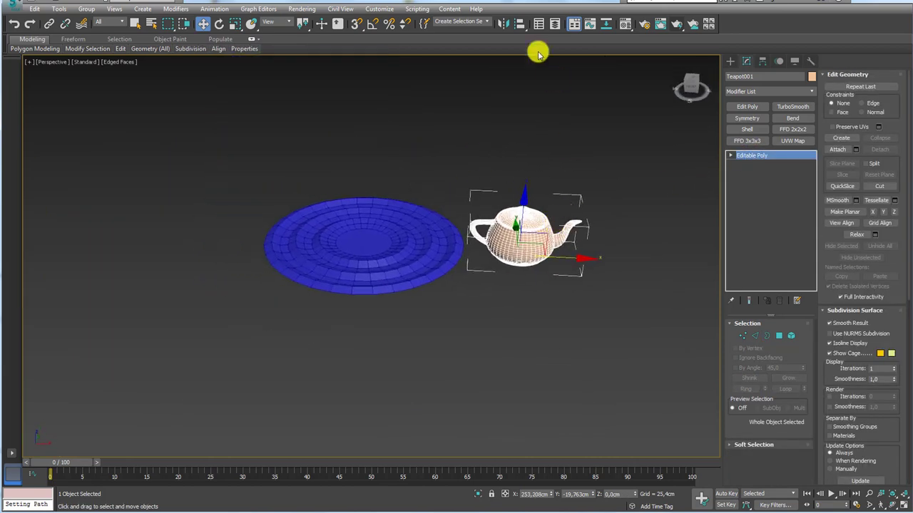
Align the teapot to the disc's centre and lower it into the disc
{"action": "left_click", "coordinate": [523, 24]}
{"action": "left_click", "coordinate": [367, 238]}
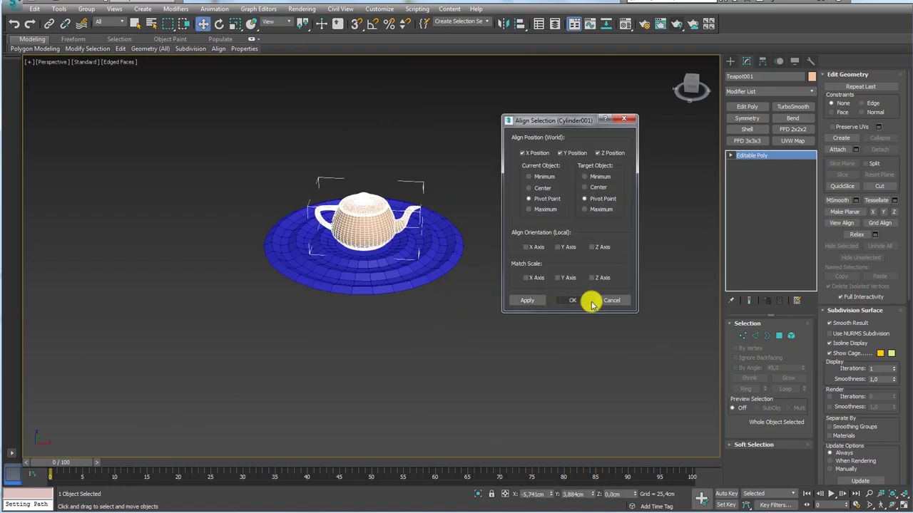
{"action": "left_click", "coordinate": [589, 301]}
{"action": "scroll", "coordinate": [428, 214], "scroll_direction": "up", "scroll_amount": 2}
{"action": "left_click_drag", "start_coordinate": [424, 146], "coordinate": [422, 164]}
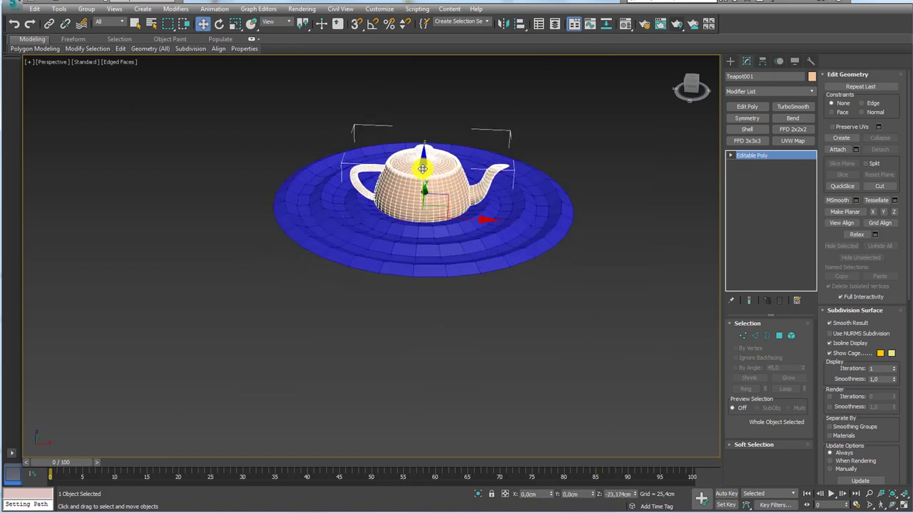
Rotate and shift the teapot so it tilts partly sunk into the disc
{"action": "key", "text": "e"}
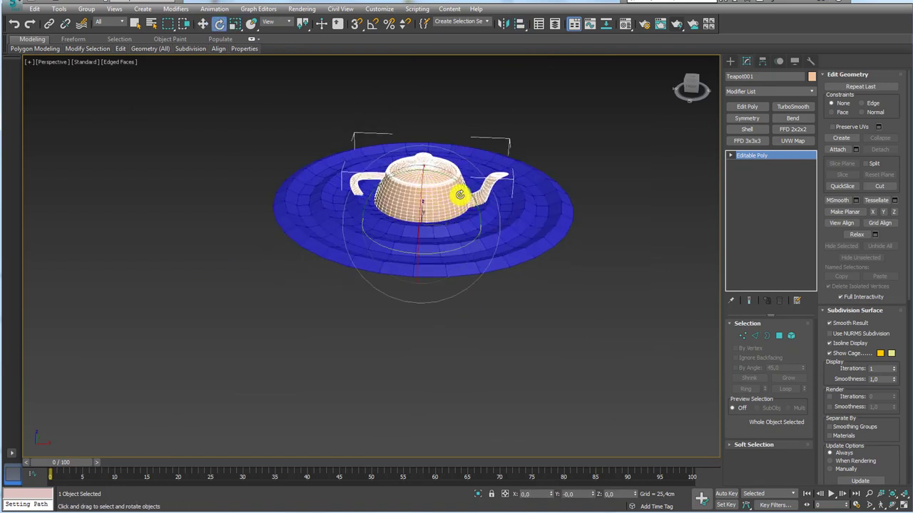
{"action": "left_click_drag", "start_coordinate": [459, 194], "coordinate": [423, 169]}
{"action": "key", "text": "w"}
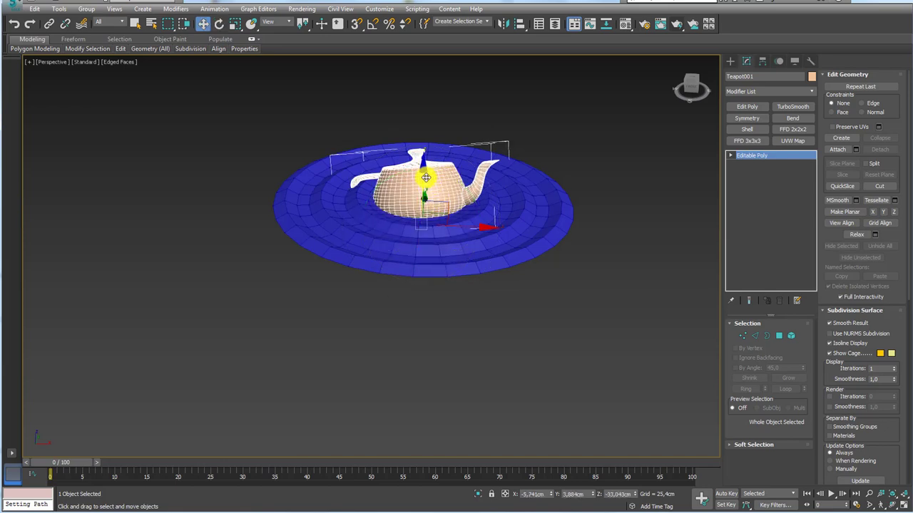
{"action": "middle_click_drag", "start_coordinate": [425, 178], "coordinate": [401, 222], "text": "alt"}
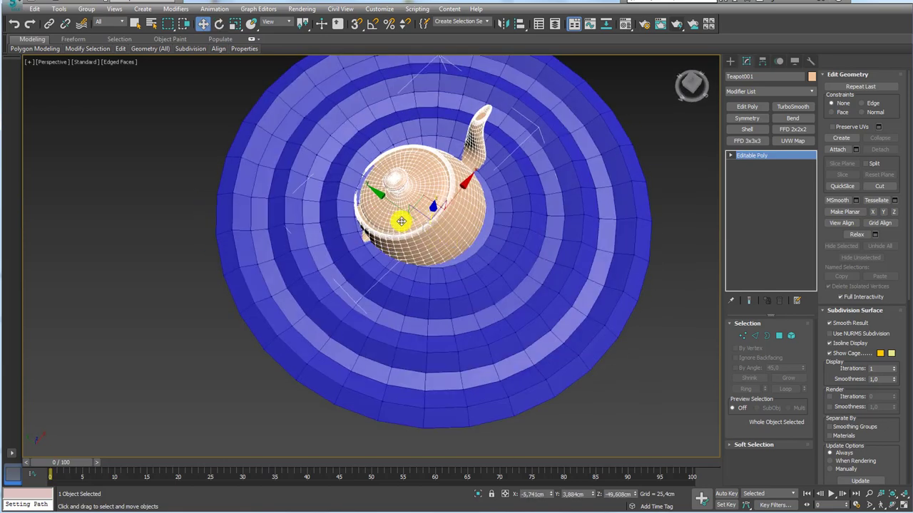
{"action": "mouse_move", "coordinate": [391, 198]}
{"action": "left_mouse_down"}
{"action": "mouse_move", "coordinate": [401, 207]}
{"action": "mouse_move", "coordinate": [380, 198]}
{"action": "mouse_move", "coordinate": [445, 214]}
{"action": "left_mouse_up"}
{"action": "key", "text": "e"}
{"action": "middle_click_drag", "start_coordinate": [444, 214], "coordinate": [434, 198], "text": "alt"}
{"action": "mouse_move", "coordinate": [435, 197]}
{"action": "left_mouse_down"}
{"action": "mouse_move", "coordinate": [464, 204]}
{"action": "mouse_move", "coordinate": [463, 216]}
{"action": "left_mouse_up"}
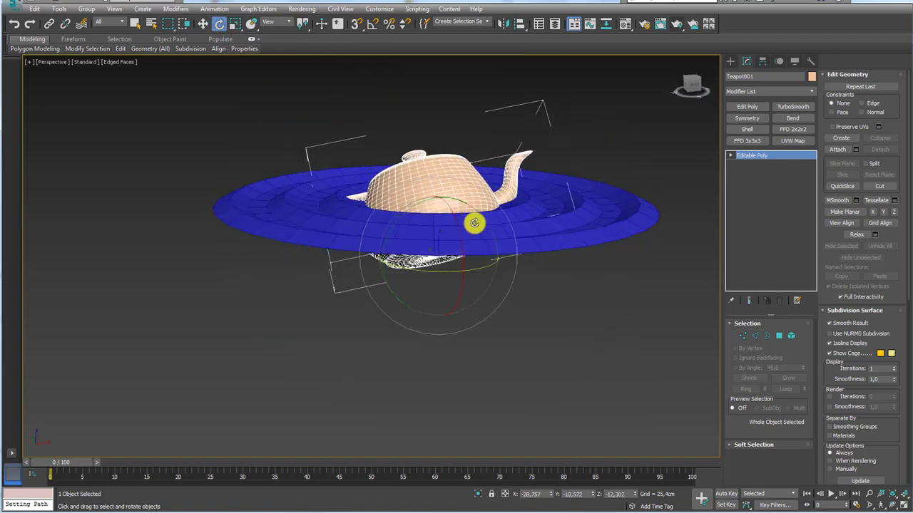
{"action": "mouse_move", "coordinate": [475, 222]}
{"action": "middle_mouse_down", "text": "alt"}
{"action": "mouse_move", "coordinate": [481, 210]}
{"action": "mouse_move", "coordinate": [455, 267]}
{"action": "mouse_move", "coordinate": [473, 247]}
{"action": "mouse_move", "coordinate": [464, 246]}
{"action": "middle_mouse_up", "text": "alt"}
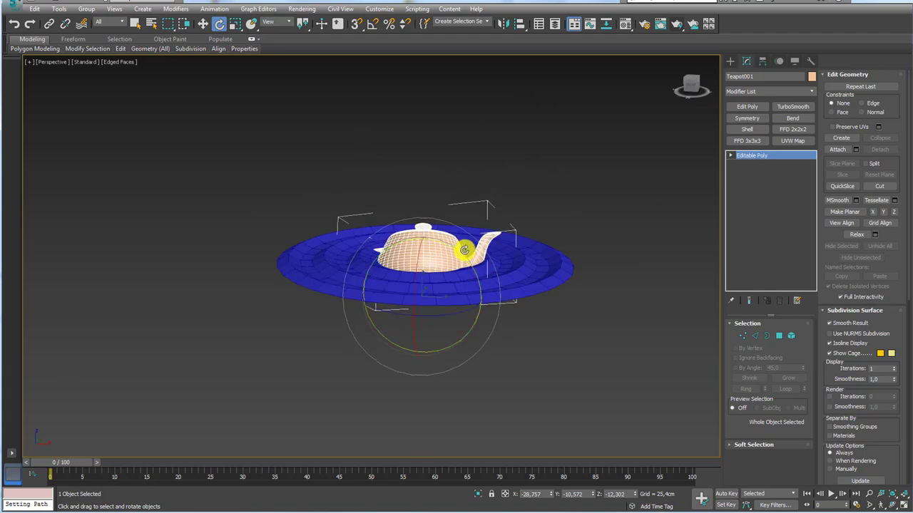
{"action": "mouse_move", "coordinate": [445, 151]}
{"action": "left_mouse_down"}
{"action": "mouse_move", "coordinate": [431, 200]}
{"action": "mouse_move", "coordinate": [470, 135]}
{"action": "left_mouse_up"}
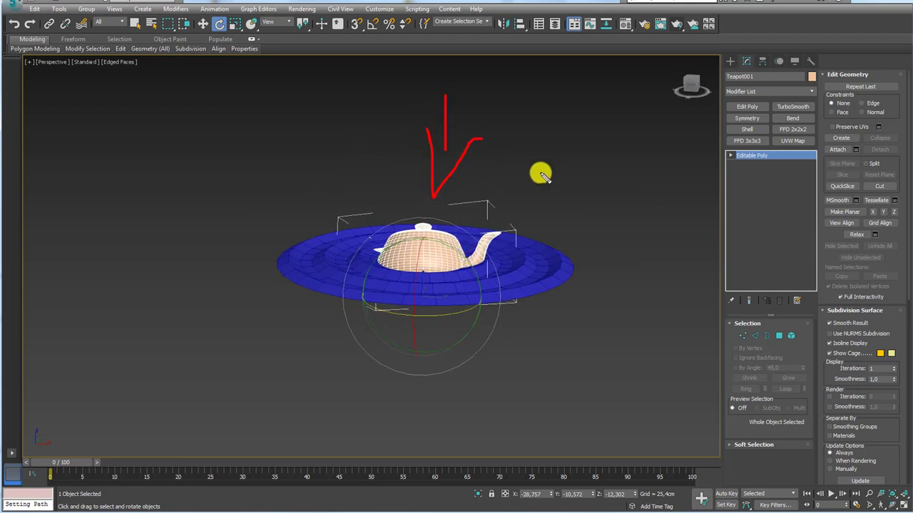
{"action": "key", "text": "Escape"}
{"action": "mouse_move", "coordinate": [560, 118]}
{"action": "middle_mouse_down", "text": "alt"}
{"action": "mouse_move", "coordinate": [586, 212]}
{"action": "mouse_move", "coordinate": [599, 154]}
{"action": "mouse_move", "coordinate": [501, 232]}
{"action": "middle_mouse_up", "text": "alt"}
Select the blue disc Cylinder001 in Polygon mode and isolate it, hiding the teapot
{"action": "left_click_drag", "start_coordinate": [465, 259], "coordinate": [520, 181]}
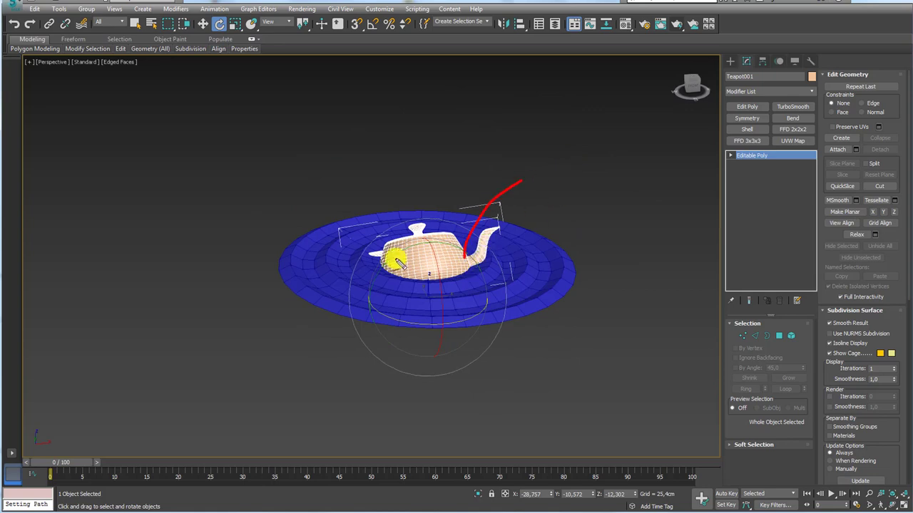
{"action": "left_click_drag", "start_coordinate": [378, 251], "coordinate": [291, 214]}
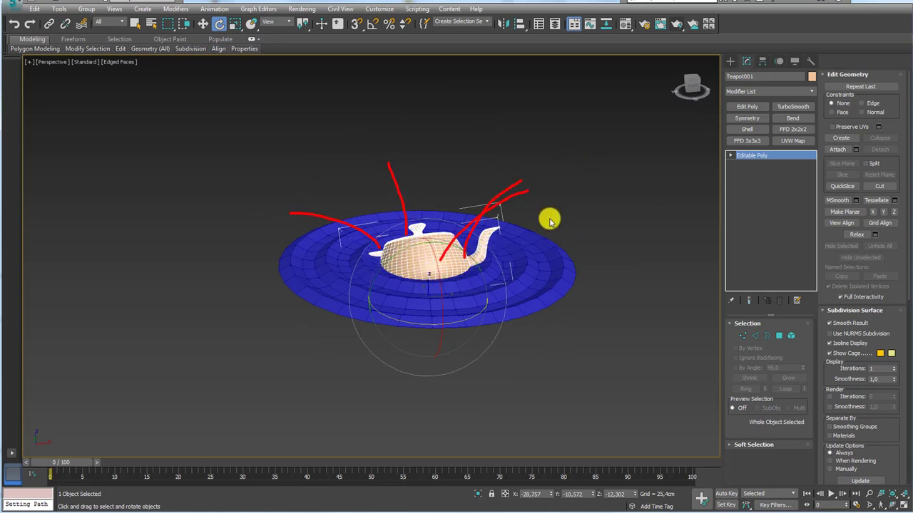
{"action": "key", "text": "Escape"}
{"action": "mouse_move", "coordinate": [546, 218]}
{"action": "middle_mouse_down", "text": "alt"}
{"action": "mouse_move", "coordinate": [465, 238]}
{"action": "mouse_move", "coordinate": [554, 261]}
{"action": "mouse_move", "coordinate": [515, 429]}
{"action": "middle_mouse_up", "text": "alt"}
{"action": "left_click", "coordinate": [554, 262]}
{"action": "left_click", "coordinate": [778, 336]}
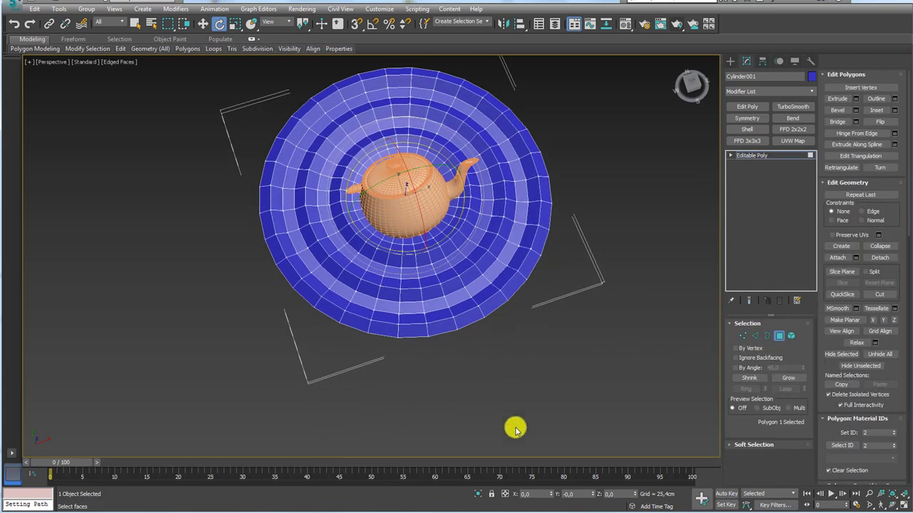
{"action": "left_click", "coordinate": [477, 492]}
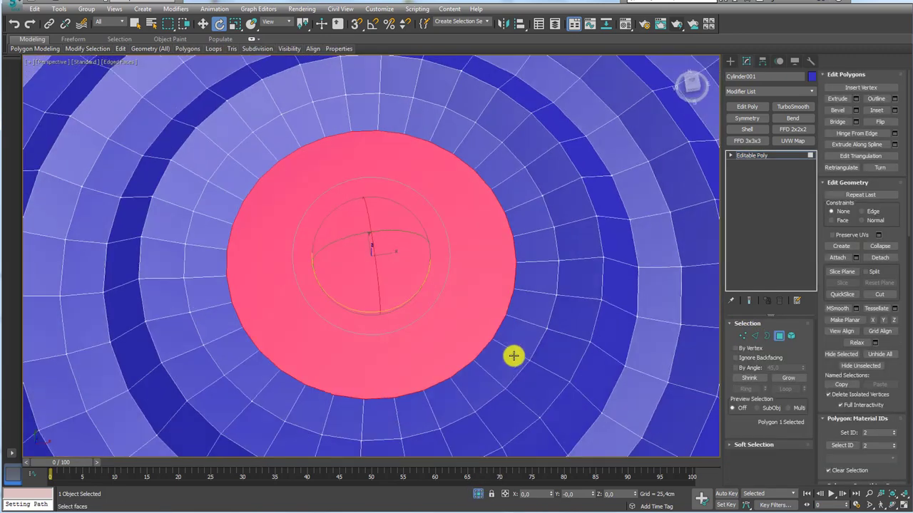
Delete the disc's centre polygon to leave an open round hole
{"action": "scroll", "coordinate": [514, 357], "scroll_direction": "down", "scroll_amount": 5}
{"action": "mouse_move", "coordinate": [513, 357]}
{"action": "middle_mouse_down", "text": "alt"}
{"action": "mouse_move", "coordinate": [542, 331]}
{"action": "mouse_move", "coordinate": [484, 302]}
{"action": "mouse_move", "coordinate": [447, 262]}
{"action": "middle_mouse_up", "text": "alt"}
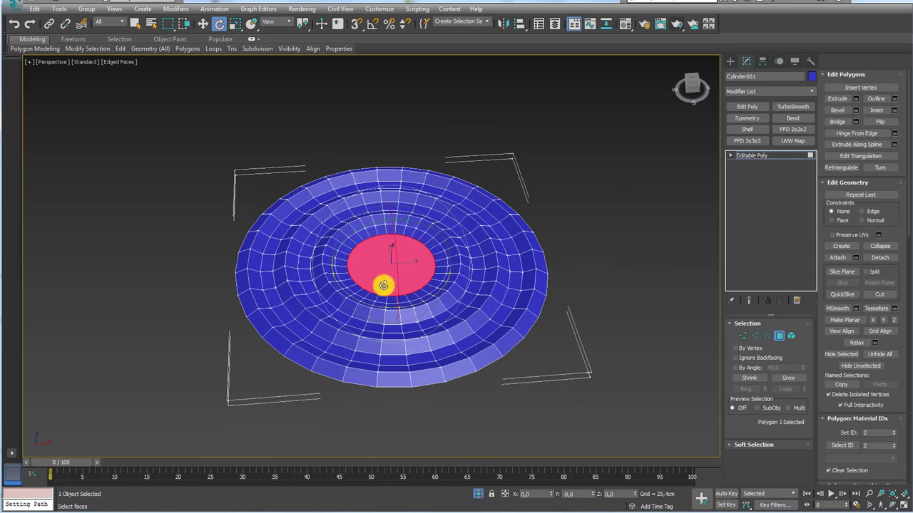
{"action": "key", "text": "Delete"}
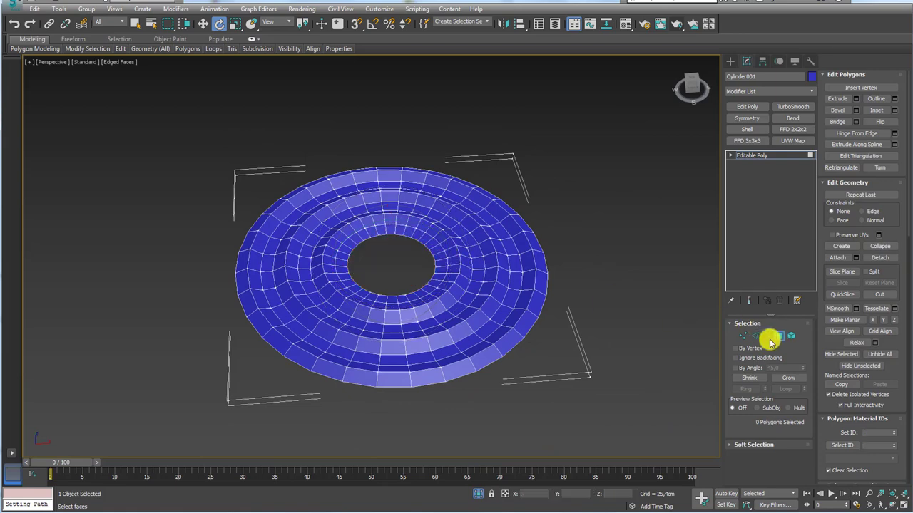
{"action": "left_click", "coordinate": [766, 336]}
Select the centre hole's border and scale it outward
{"action": "left_click", "coordinate": [421, 269]}
{"action": "mouse_move", "coordinate": [424, 271]}
{"action": "middle_mouse_down", "text": "alt"}
{"action": "mouse_move", "coordinate": [504, 286]}
{"action": "mouse_move", "coordinate": [497, 261]}
{"action": "middle_mouse_up", "text": "alt"}
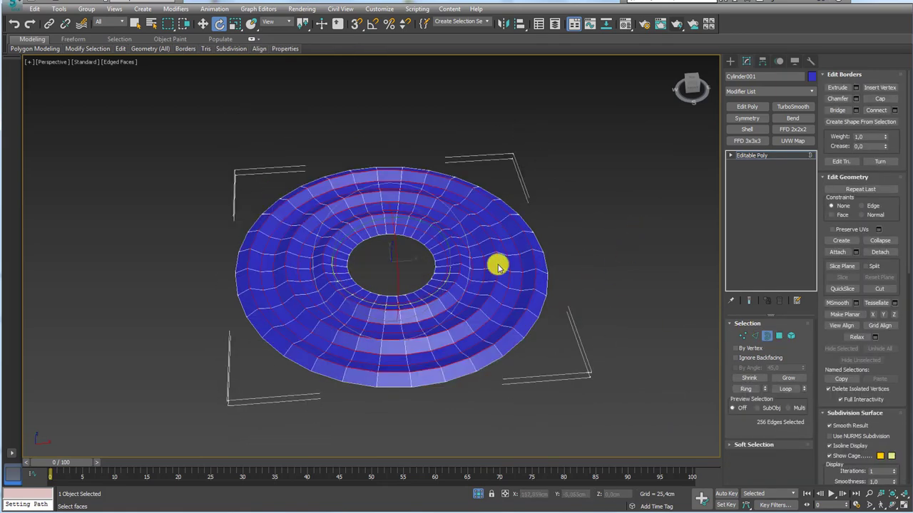
{"action": "left_click", "coordinate": [568, 261]}
{"action": "left_click", "coordinate": [425, 292]}
{"action": "scroll", "coordinate": [425, 292], "scroll_direction": "up", "scroll_amount": 3}
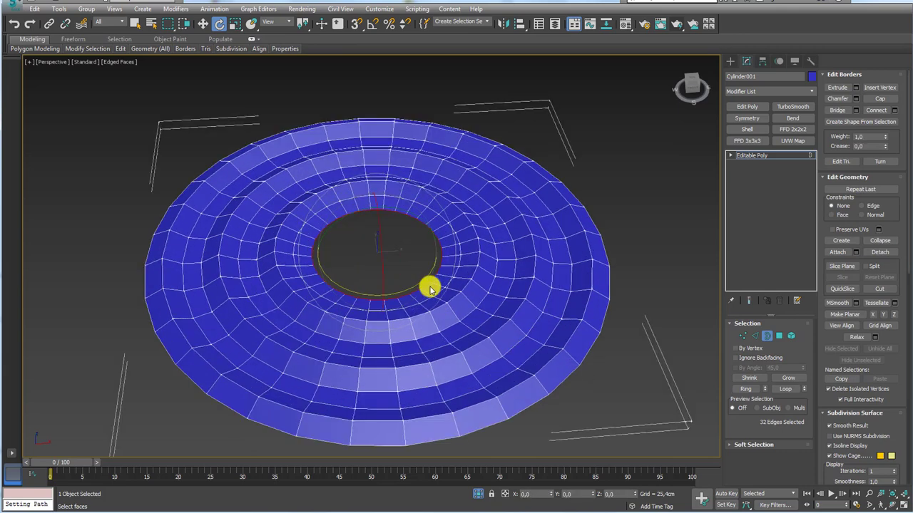
{"action": "key", "text": "r"}
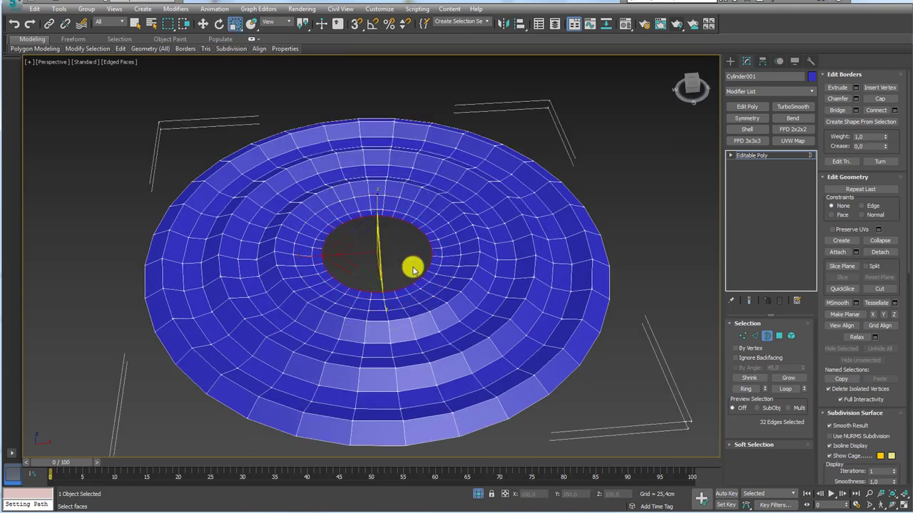
{"action": "mouse_move", "coordinate": [413, 269]}
{"action": "middle_mouse_down", "text": "alt"}
{"action": "mouse_move", "coordinate": [434, 322]}
{"action": "mouse_move", "coordinate": [383, 281]}
{"action": "middle_mouse_up", "text": "alt"}
{"action": "key", "text": "w"}
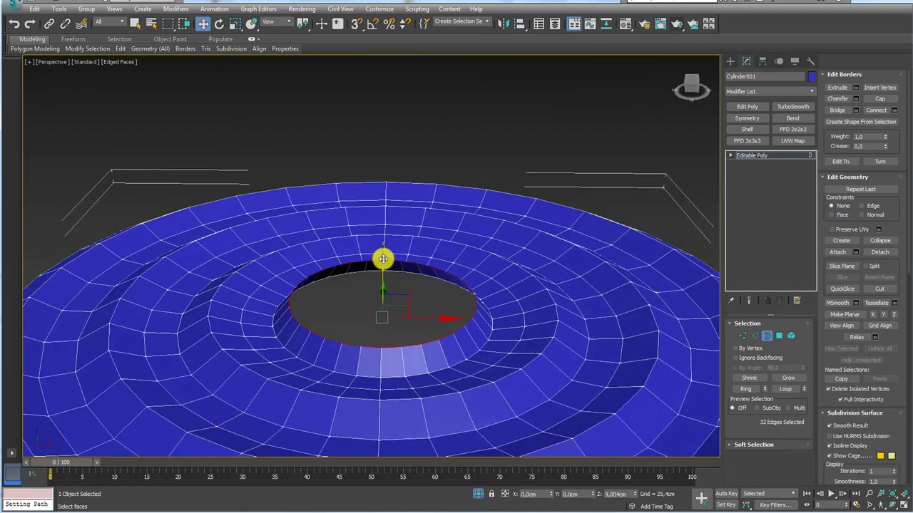
{"action": "scroll", "coordinate": [378, 272], "scroll_direction": "down", "scroll_amount": 5}
Pull the widened border upward into a flared cone rising above the teapot
{"action": "left_click_drag", "start_coordinate": [380, 248], "coordinate": [391, 129], "text": "shift"}
{"action": "key", "text": "r"}
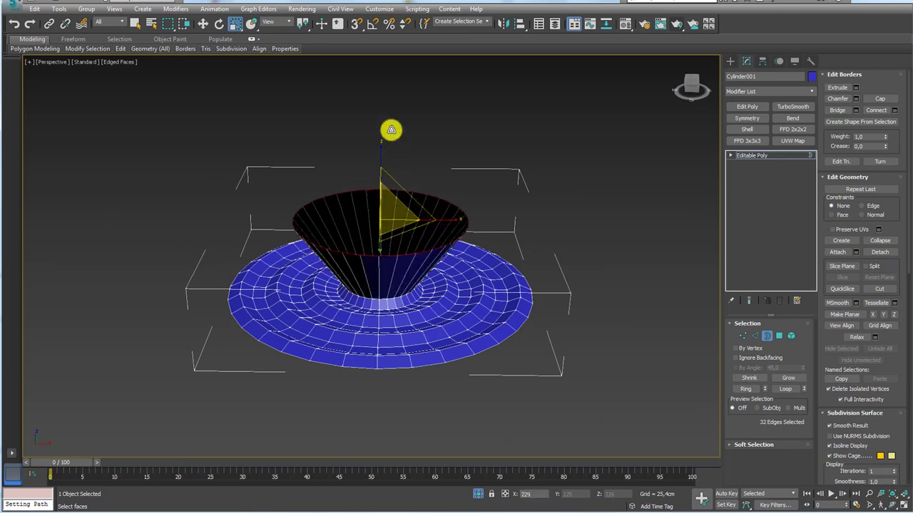
{"action": "key", "text": "w"}
{"action": "left_click_drag", "start_coordinate": [379, 165], "coordinate": [383, 199]}
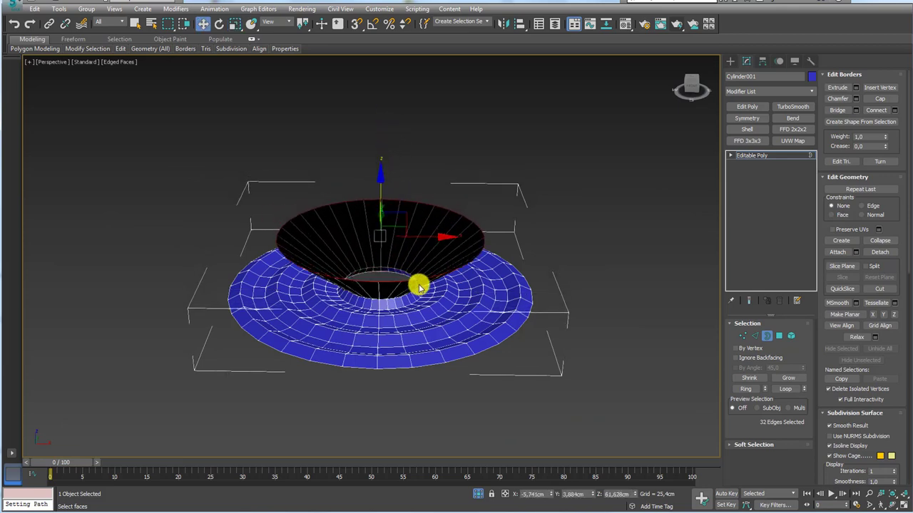
{"action": "mouse_move", "coordinate": [482, 494]}
{"action": "middle_mouse_down", "text": "alt"}
{"action": "mouse_move", "coordinate": [448, 259]}
{"action": "mouse_move", "coordinate": [416, 191]}
{"action": "mouse_move", "coordinate": [438, 177]}
{"action": "mouse_move", "coordinate": [450, 236]}
{"action": "mouse_move", "coordinate": [459, 232]}
{"action": "mouse_move", "coordinate": [420, 189]}
{"action": "middle_mouse_up", "text": "alt"}
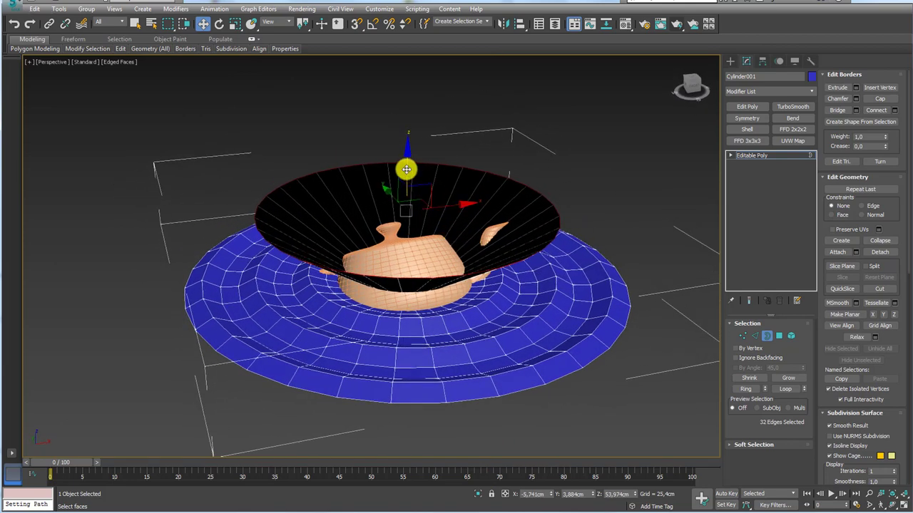
{"action": "left_click_drag", "start_coordinate": [406, 167], "coordinate": [410, 146]}
{"action": "middle_click_drag", "start_coordinate": [410, 147], "coordinate": [542, 239], "text": "alt"}
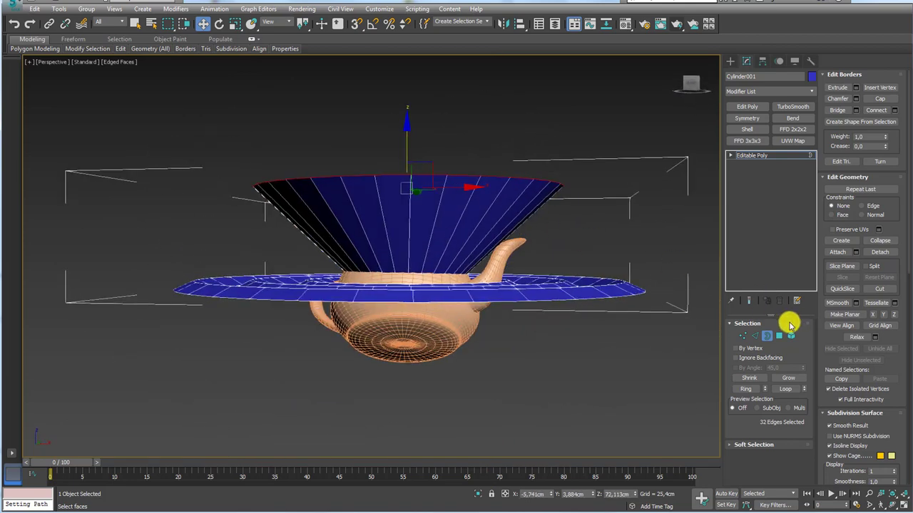
{"action": "left_click", "coordinate": [755, 336]}
Connect the cone's vertical edge ring into a new edge loop and move it up
{"action": "left_click", "coordinate": [183, 226]}
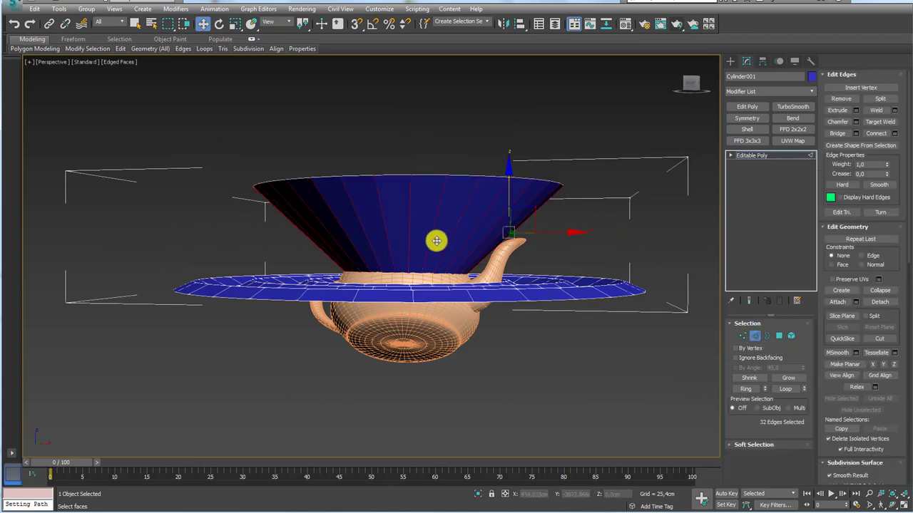
{"action": "left_click", "coordinate": [349, 231]}
{"action": "middle_click_drag", "start_coordinate": [459, 234], "coordinate": [481, 241], "text": "alt"}
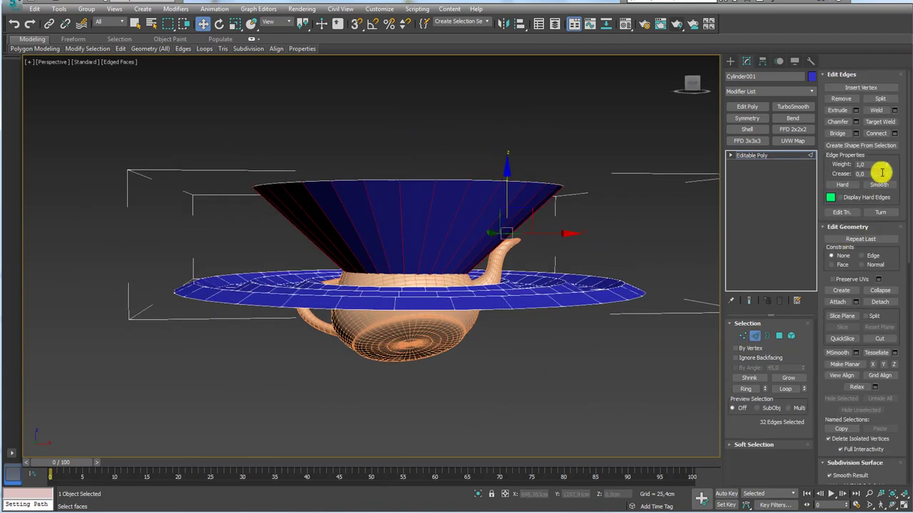
{"action": "left_click", "coordinate": [883, 135]}
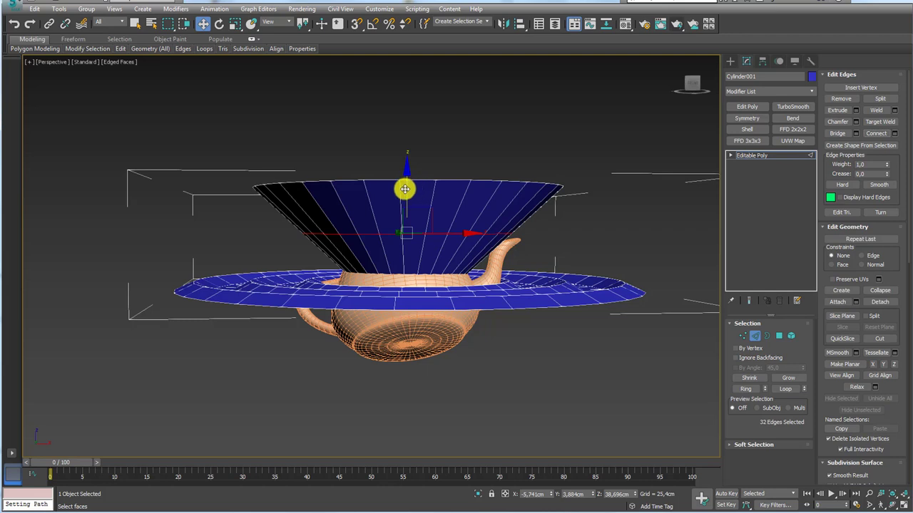
{"action": "left_click_drag", "start_coordinate": [404, 189], "coordinate": [408, 178]}
{"action": "key", "text": "e"}
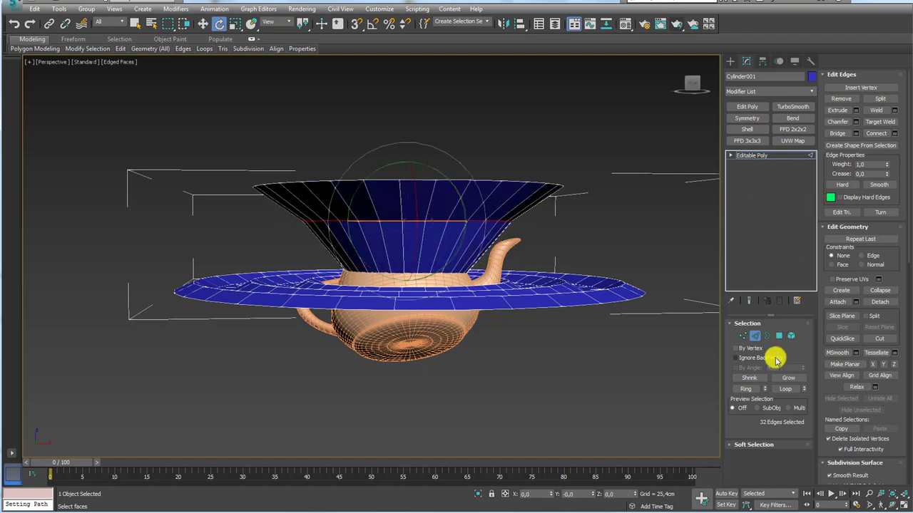
Lower the cone's top rim border
{"action": "left_click", "coordinate": [767, 335]}
{"action": "left_click", "coordinate": [523, 191]}
{"action": "key", "text": "w"}
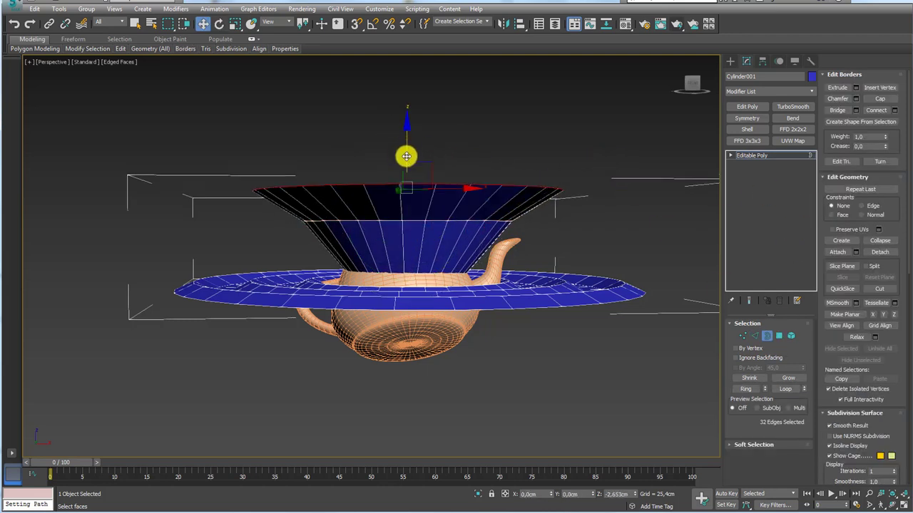
{"action": "left_click_drag", "start_coordinate": [406, 155], "coordinate": [672, 275]}
Chamfer the selected cone edges at 25,33cm with 2 segments
{"action": "left_click", "coordinate": [757, 335]}
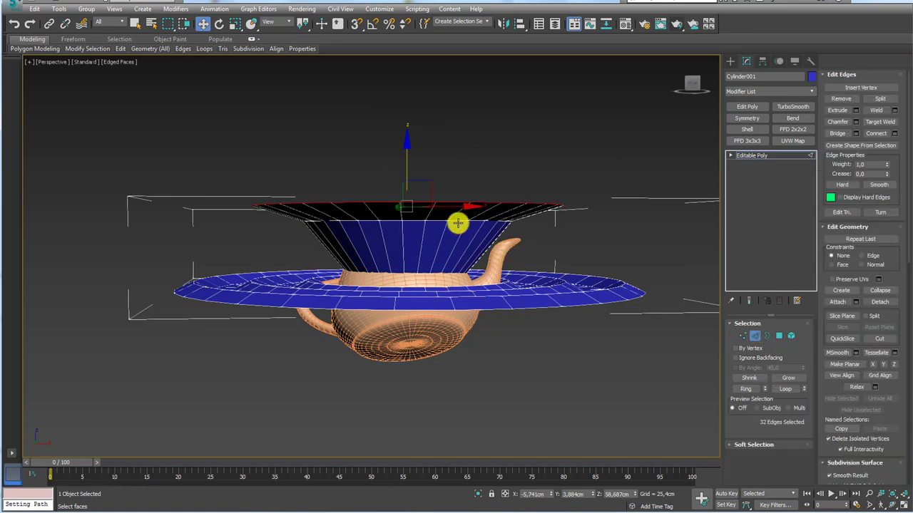
{"action": "middle_click_drag", "start_coordinate": [457, 223], "coordinate": [489, 292], "text": "alt"}
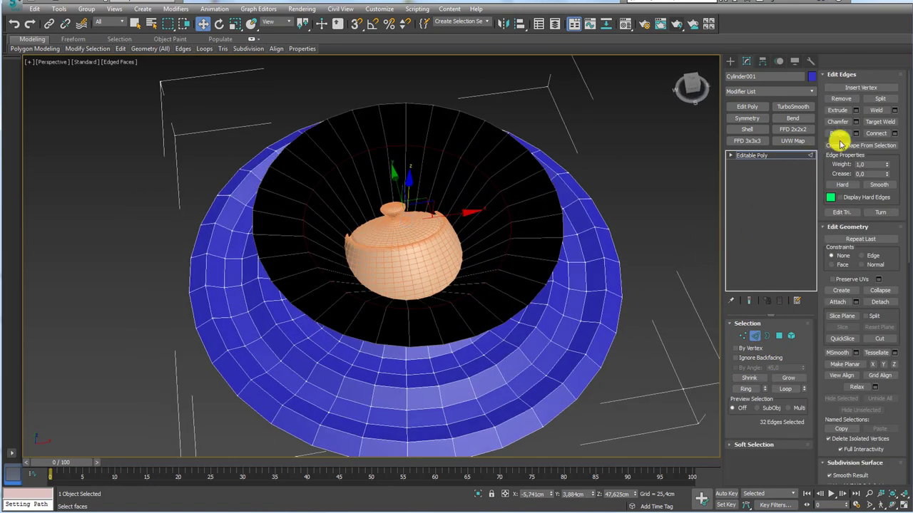
{"action": "left_click", "coordinate": [856, 123]}
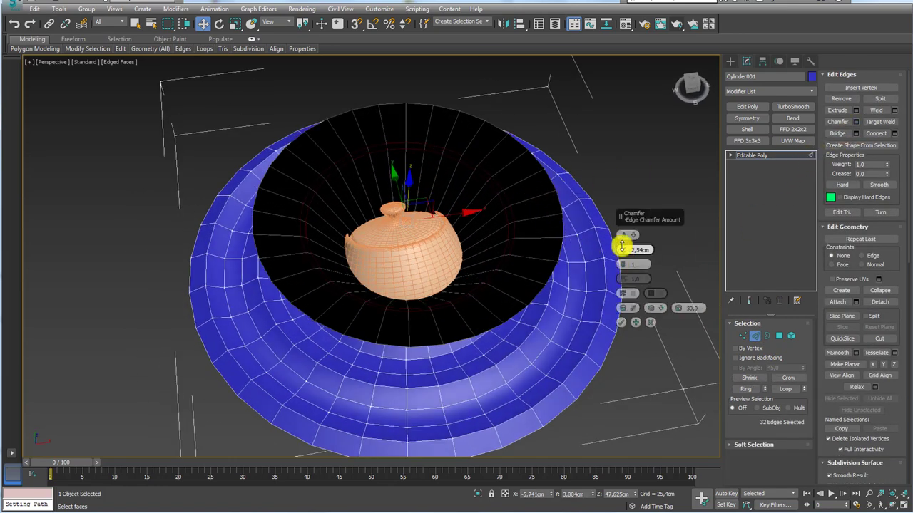
{"action": "left_click_drag", "start_coordinate": [623, 279], "coordinate": [623, 259]}
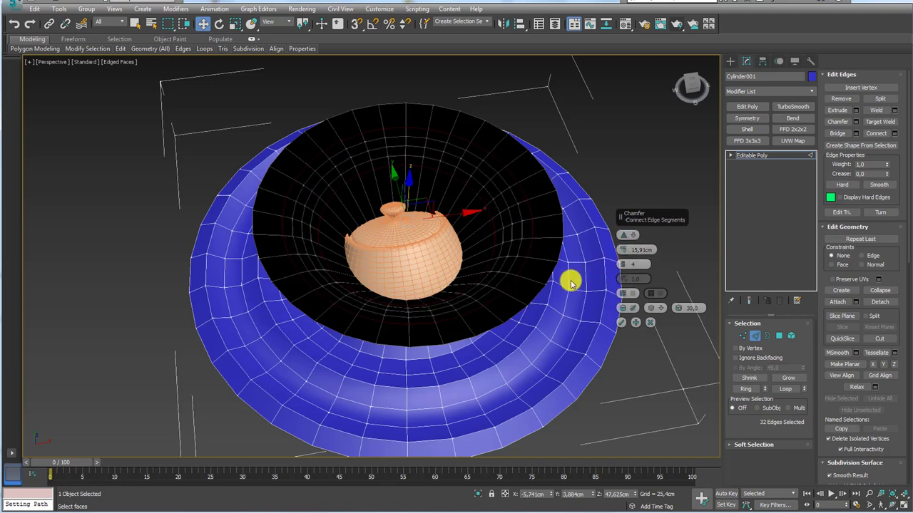
{"action": "middle_click_drag", "start_coordinate": [573, 279], "coordinate": [528, 214], "text": "alt"}
{"action": "scroll", "coordinate": [528, 214], "scroll_direction": "up", "scroll_amount": 3}
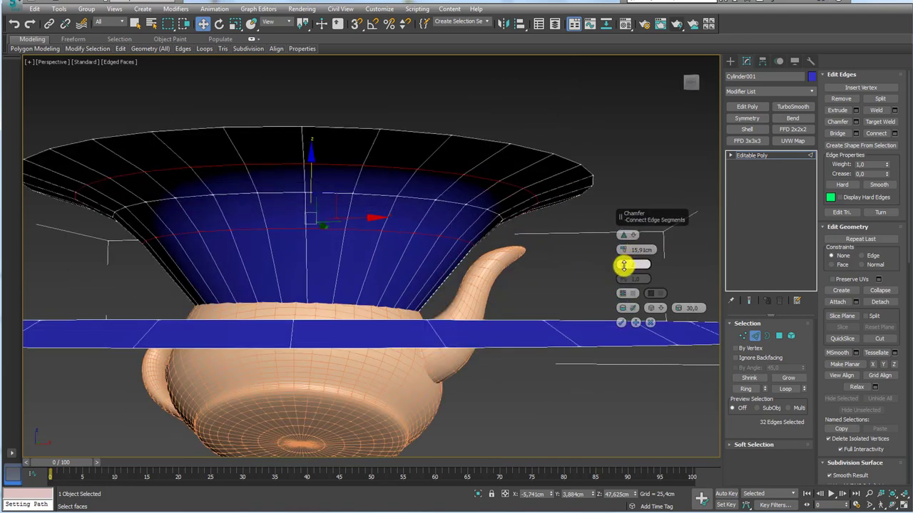
{"action": "left_click_drag", "start_coordinate": [624, 256], "coordinate": [627, 238]}
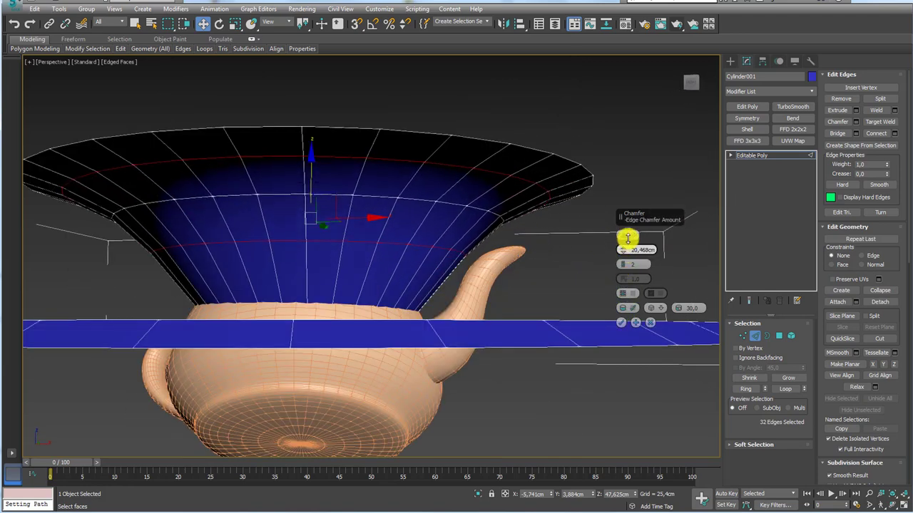
{"action": "left_click", "coordinate": [622, 325]}
{"action": "scroll", "coordinate": [510, 247], "scroll_direction": "down", "scroll_amount": 5}
{"action": "middle_click_drag", "start_coordinate": [534, 269], "coordinate": [526, 279], "text": "alt"}
{"action": "scroll", "coordinate": [526, 279], "scroll_direction": "up", "scroll_amount": 3}
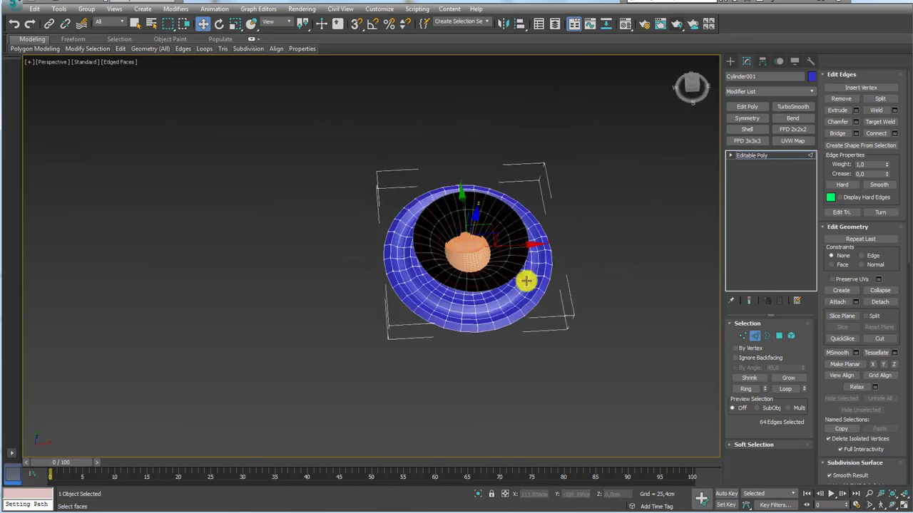
{"action": "key", "text": "alt+Tab"}
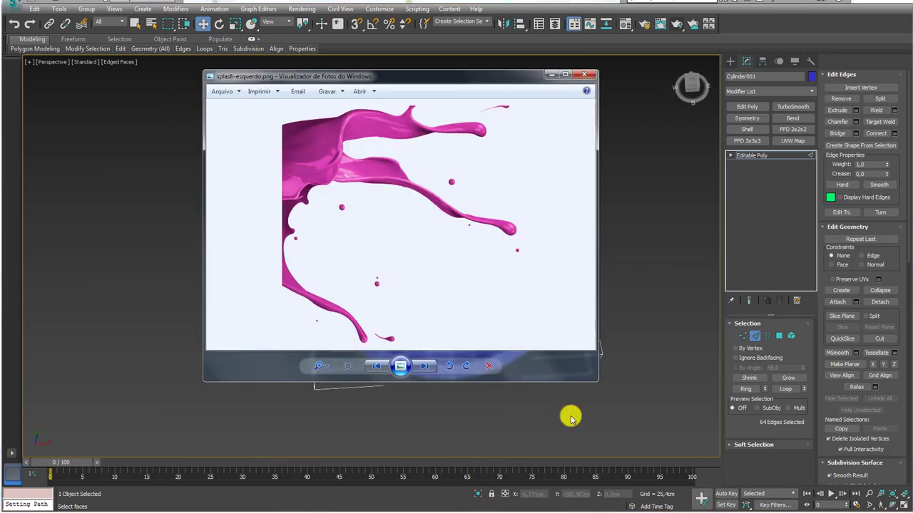
{"action": "left_click", "coordinate": [422, 366]}
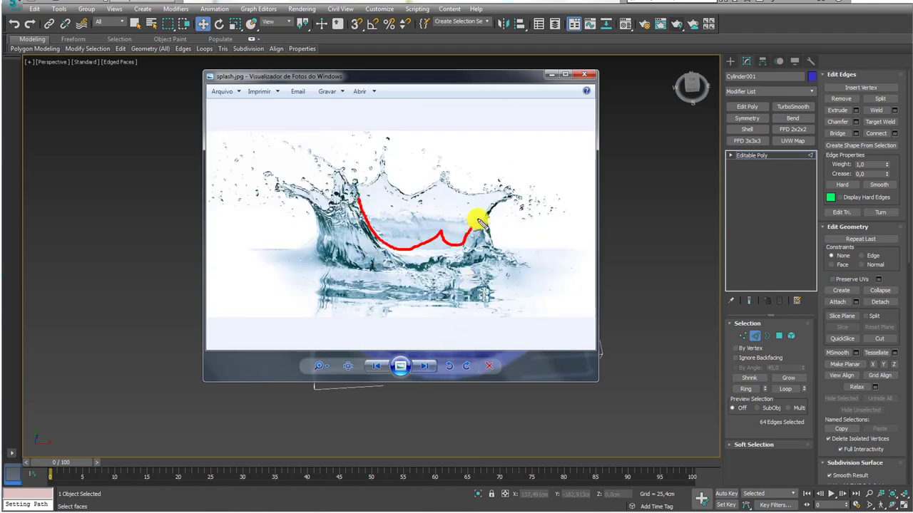
{"action": "left_click_drag", "start_coordinate": [450, 174], "coordinate": [386, 171]}
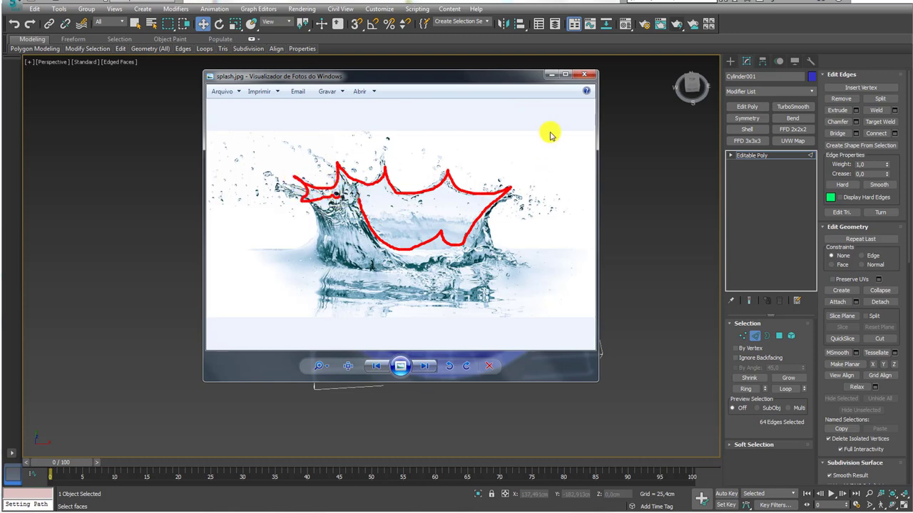
{"action": "key", "text": "Escape"}
{"action": "left_click", "coordinate": [551, 75]}
{"action": "middle_click_drag", "start_coordinate": [540, 230], "coordinate": [475, 238], "text": "alt"}
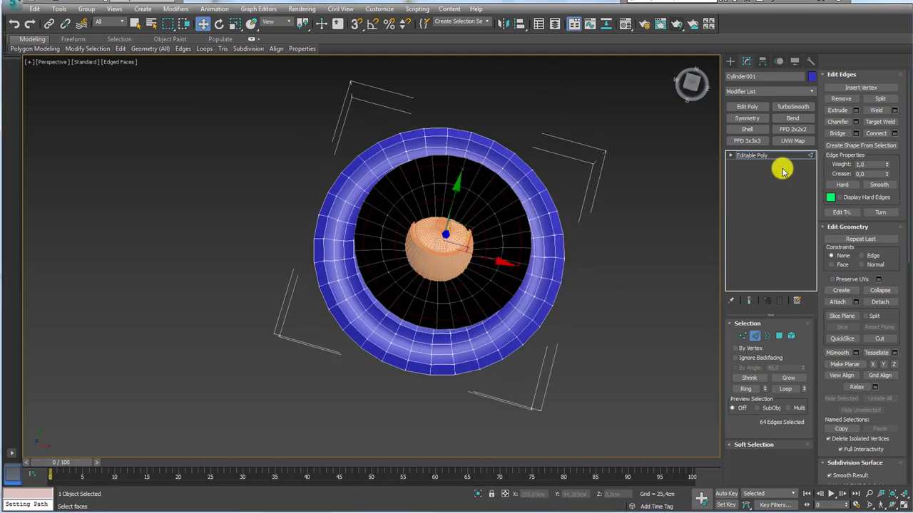
Select the whole cylinder element and flip its face normals
{"action": "left_click", "coordinate": [757, 154]}
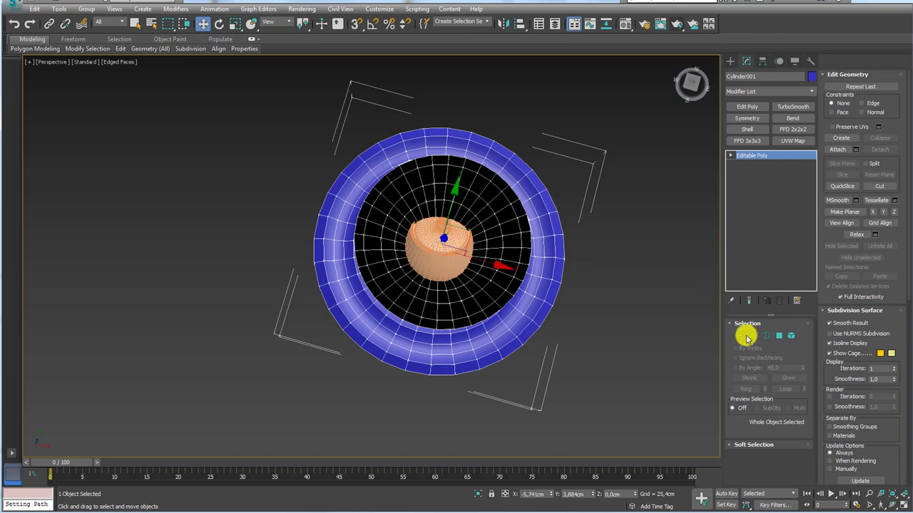
{"action": "middle_click_drag", "start_coordinate": [591, 332], "coordinate": [591, 303], "text": "alt"}
{"action": "left_click", "coordinate": [791, 336]}
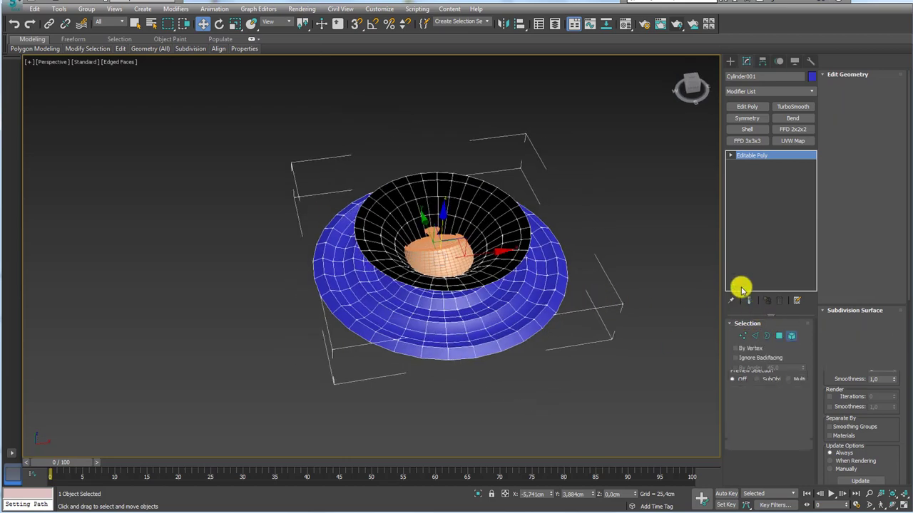
{"action": "left_click", "coordinate": [445, 360]}
{"action": "left_click", "coordinate": [795, 469]}
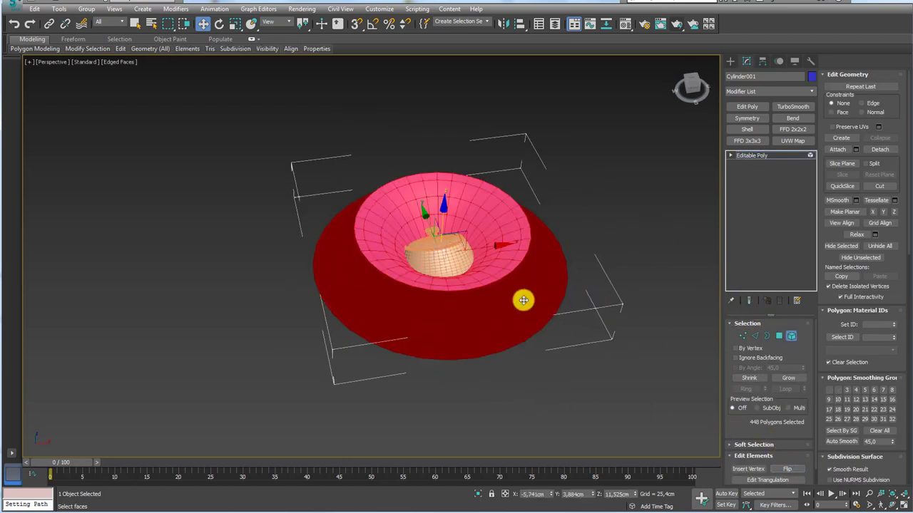
{"action": "mouse_move", "coordinate": [479, 273]}
{"action": "middle_mouse_down", "text": "alt"}
{"action": "mouse_move", "coordinate": [473, 379]}
{"action": "mouse_move", "coordinate": [574, 306]}
{"action": "middle_mouse_up", "text": "alt"}
Select the vertices around the bowl's inner ring
{"action": "left_click", "coordinate": [742, 336]}
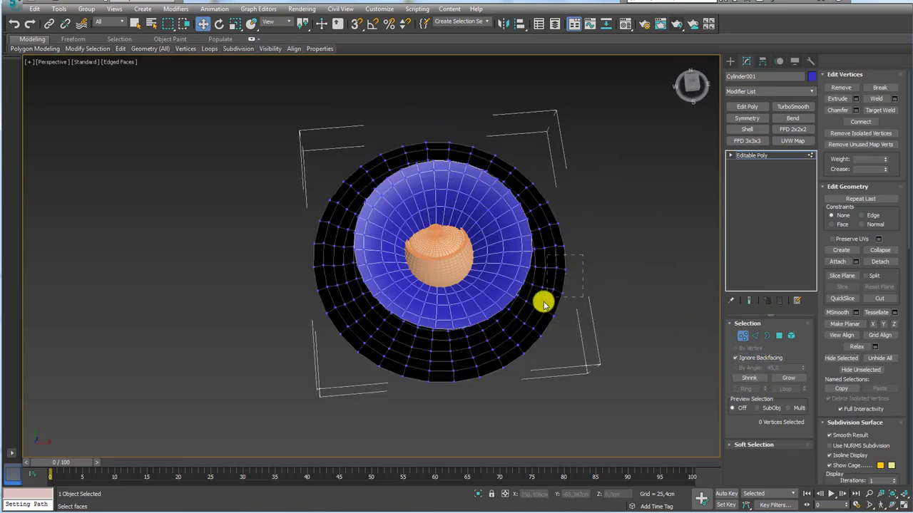
{"action": "middle_click_drag", "start_coordinate": [542, 302], "coordinate": [571, 261], "text": "alt"}
{"action": "mouse_move", "coordinate": [605, 287]}
{"action": "middle_mouse_down", "text": "alt"}
{"action": "mouse_move", "coordinate": [603, 257]}
{"action": "mouse_move", "coordinate": [617, 251]}
{"action": "middle_mouse_up", "text": "alt"}
{"action": "left_click_drag", "start_coordinate": [546, 302], "coordinate": [598, 265]}
{"action": "mouse_move", "coordinate": [604, 247]}
{"action": "middle_mouse_down", "text": "alt"}
{"action": "mouse_move", "coordinate": [603, 261]}
{"action": "mouse_move", "coordinate": [606, 235]}
{"action": "middle_mouse_up", "text": "alt"}
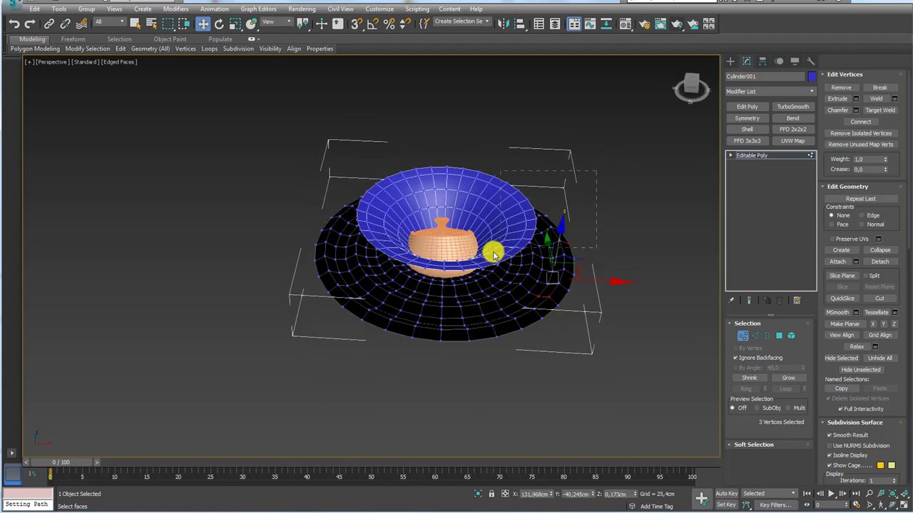
{"action": "left_click", "coordinate": [536, 228]}
{"action": "middle_click_drag", "start_coordinate": [536, 229], "coordinate": [632, 186], "text": "alt"}
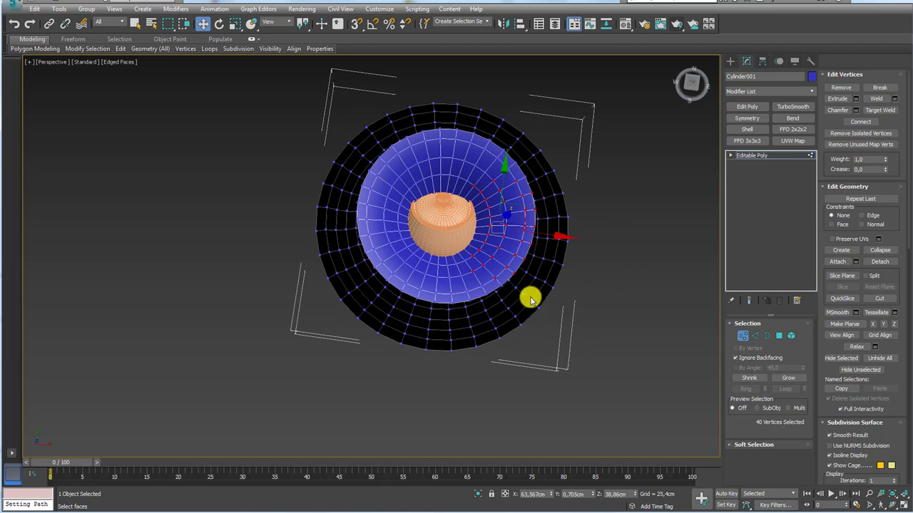
{"action": "scroll", "coordinate": [495, 265], "scroll_direction": "up", "scroll_amount": 3}
{"action": "scroll", "coordinate": [492, 261], "scroll_direction": "up", "scroll_amount": 2}
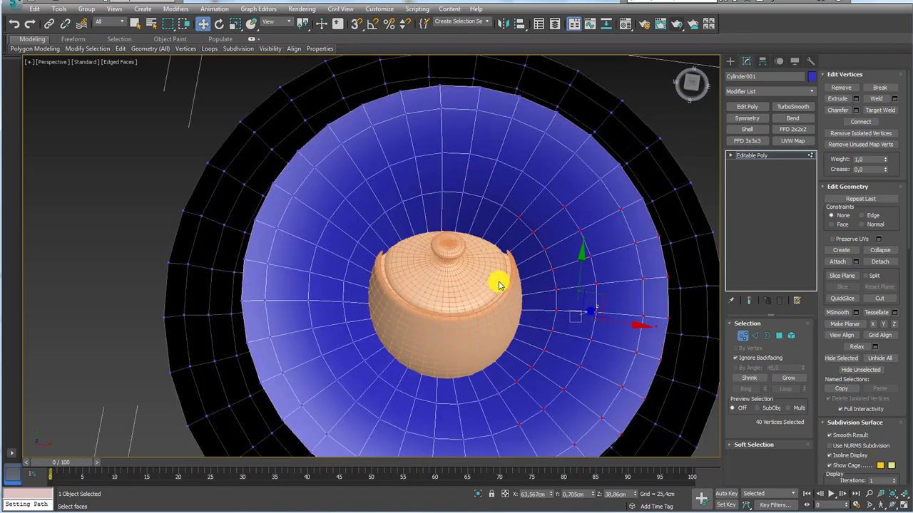
Isolate the funnel mesh to hide the teapot, then clear the vertex selection
{"action": "left_click", "coordinate": [479, 494]}
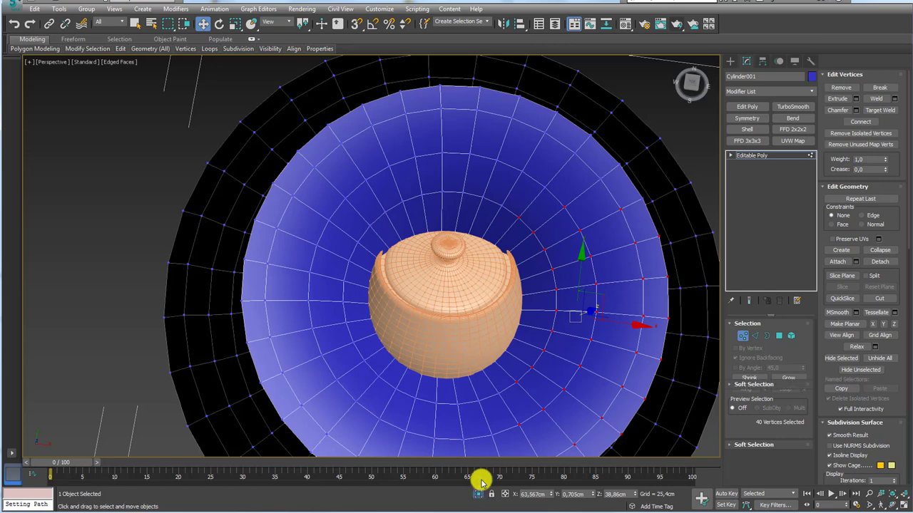
{"action": "scroll", "coordinate": [427, 300], "scroll_direction": "down", "scroll_amount": 4}
{"action": "scroll", "coordinate": [492, 344], "scroll_direction": "up", "scroll_amount": 2}
{"action": "left_click", "coordinate": [452, 348]}
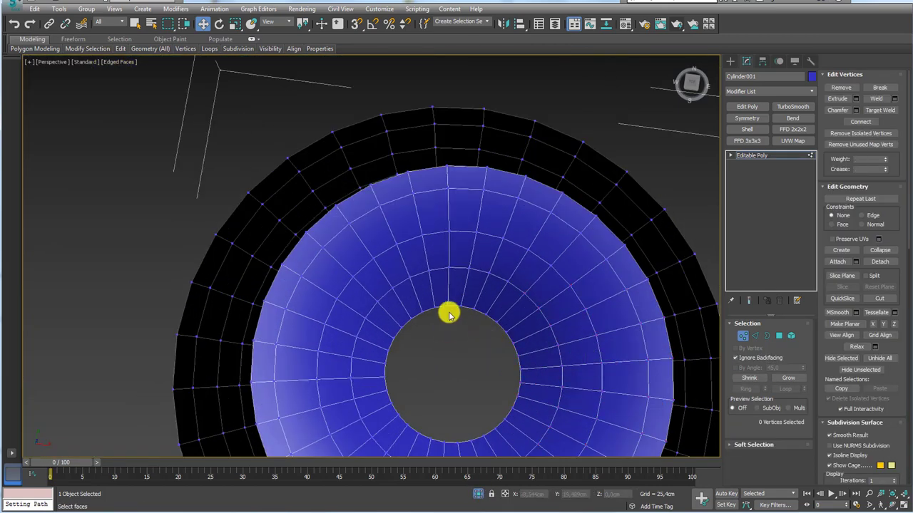
{"action": "scroll", "coordinate": [452, 292], "scroll_direction": "up", "scroll_amount": 2}
{"action": "scroll", "coordinate": [428, 328], "scroll_direction": "up", "scroll_amount": 2}
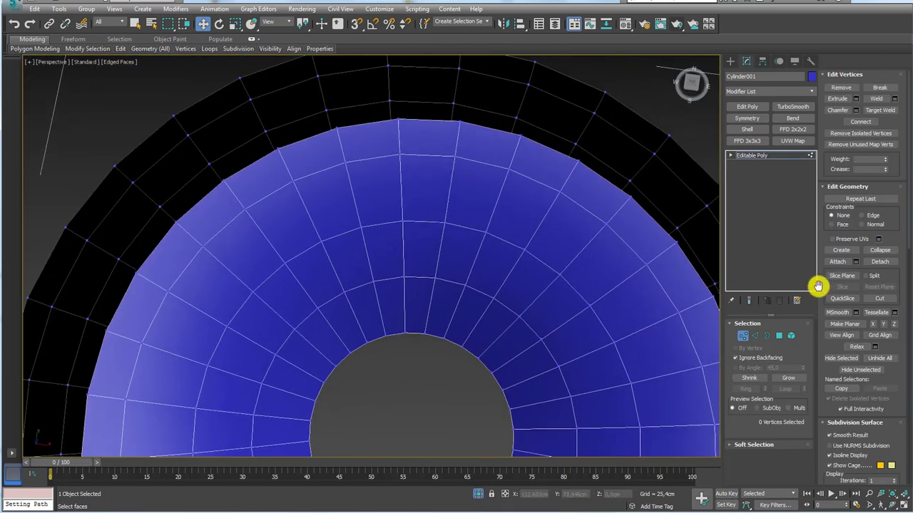
{"action": "scroll", "coordinate": [883, 269], "scroll_direction": "down", "scroll_amount": 2}
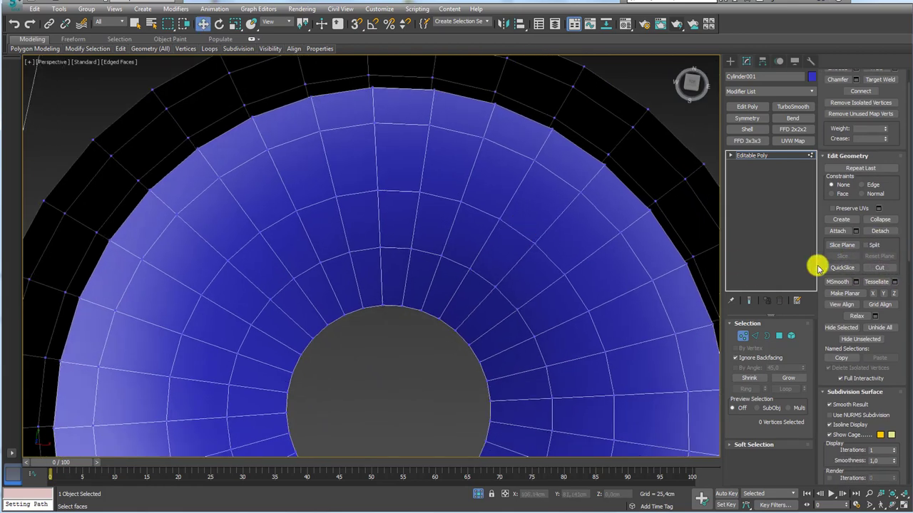
{"action": "key", "text": "alt+c"}
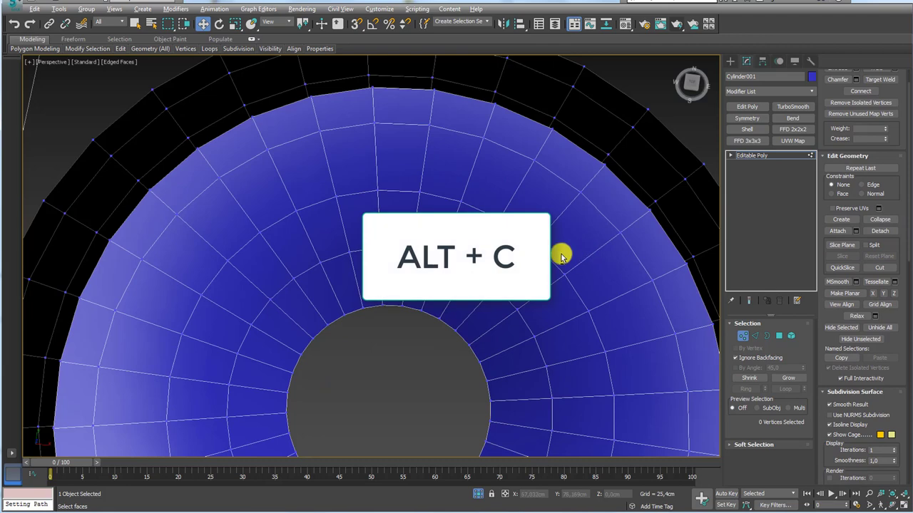
Cut a jagged edge from the inner faces' top outer edge down toward the left side
{"action": "left_click", "coordinate": [879, 268]}
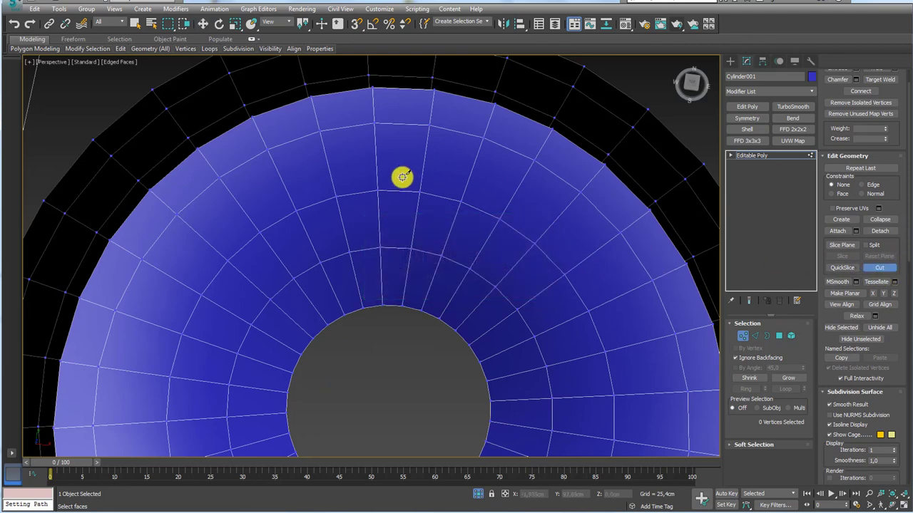
{"action": "middle_click_drag", "start_coordinate": [402, 177], "coordinate": [420, 244], "text": "alt"}
{"action": "middle_click_drag", "start_coordinate": [375, 130], "coordinate": [441, 121]}
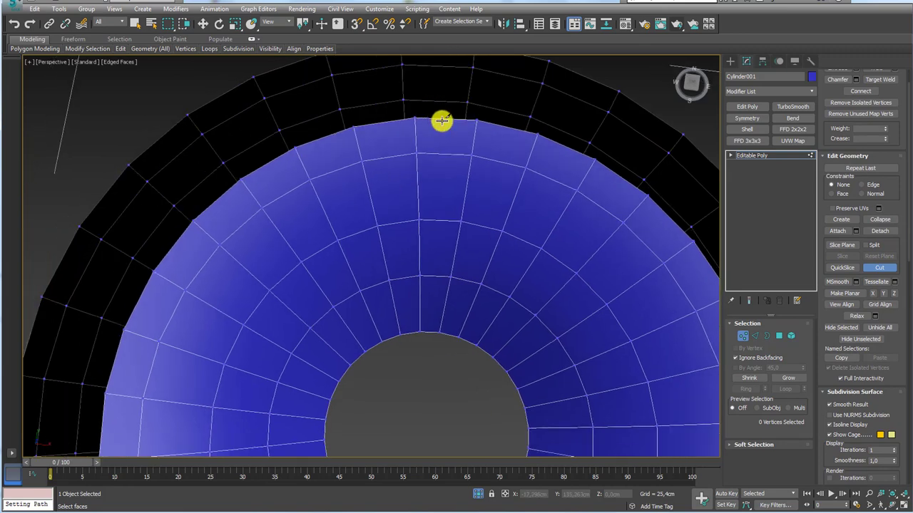
{"action": "left_click", "coordinate": [440, 120]}
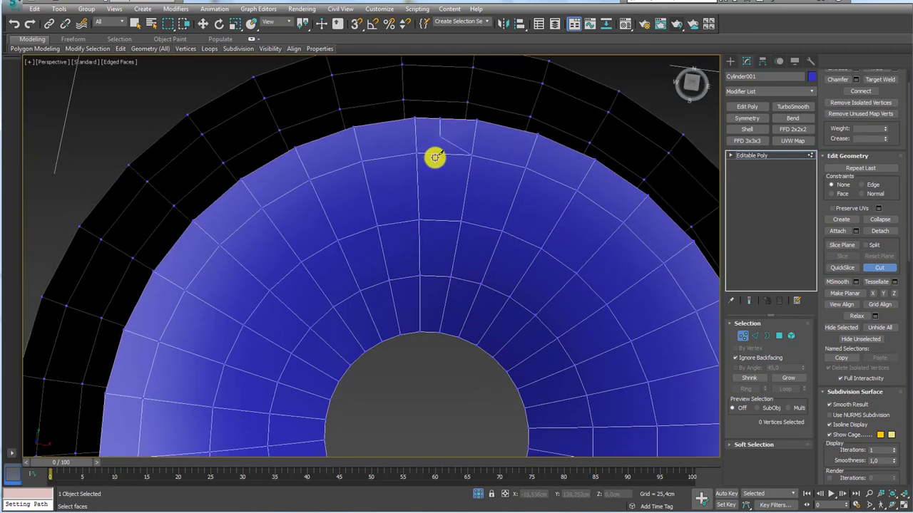
{"action": "left_click", "coordinate": [419, 219]}
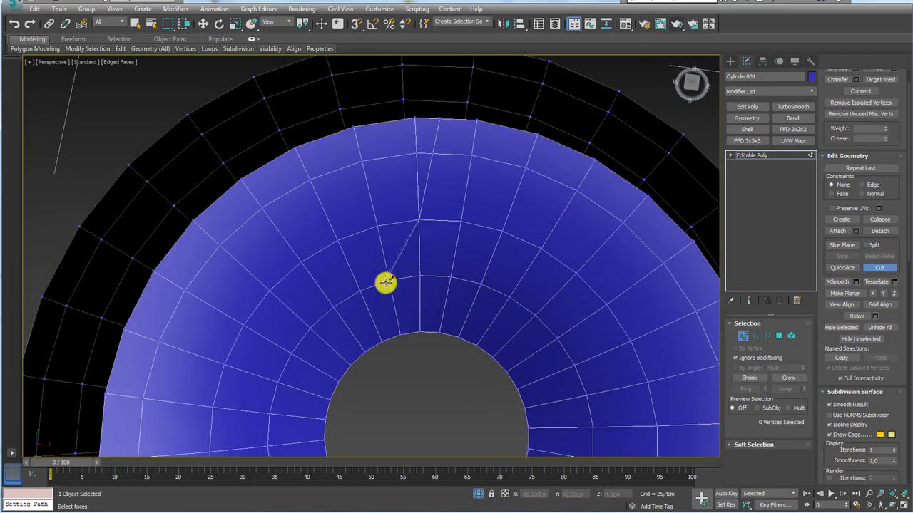
{"action": "left_click", "coordinate": [379, 287]}
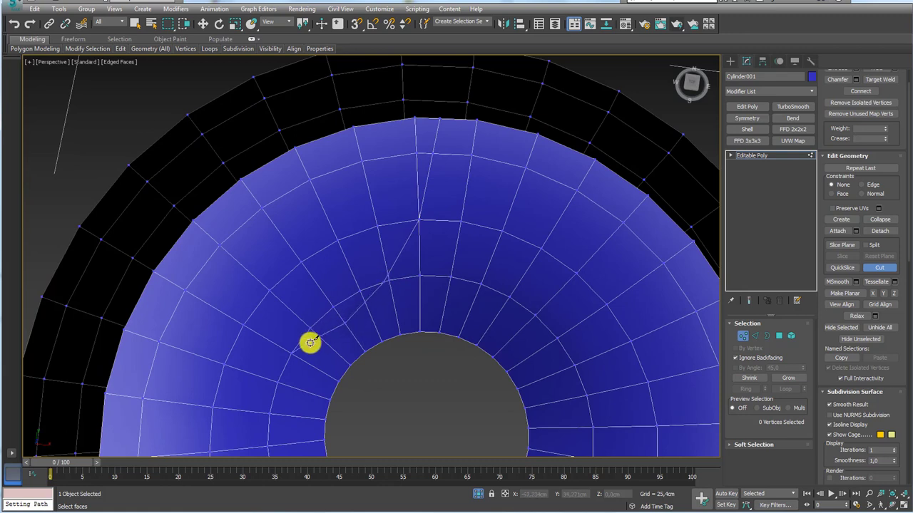
{"action": "left_click", "coordinate": [229, 351]}
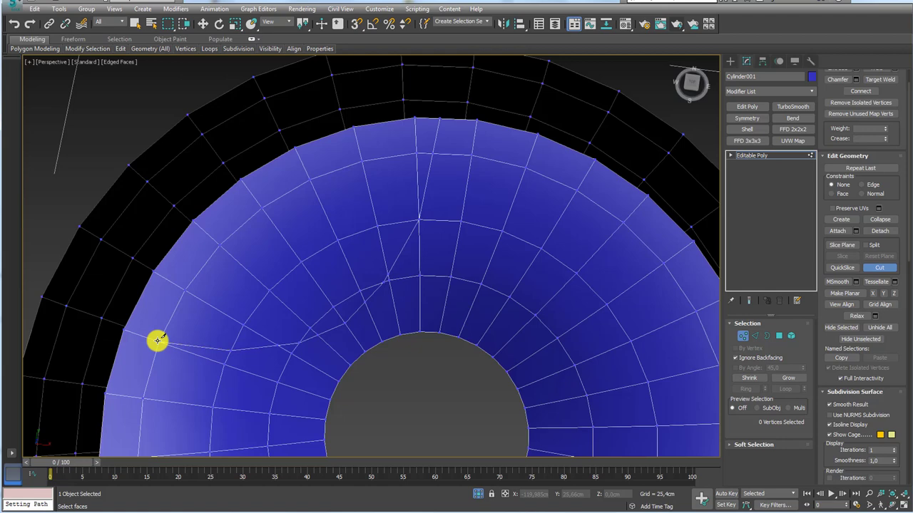
{"action": "scroll", "coordinate": [314, 271], "scroll_direction": "down", "scroll_amount": 3}
{"action": "scroll", "coordinate": [455, 252], "scroll_direction": "down", "scroll_amount": 3}
{"action": "scroll", "coordinate": [450, 220], "scroll_direction": "up", "scroll_amount": 1}
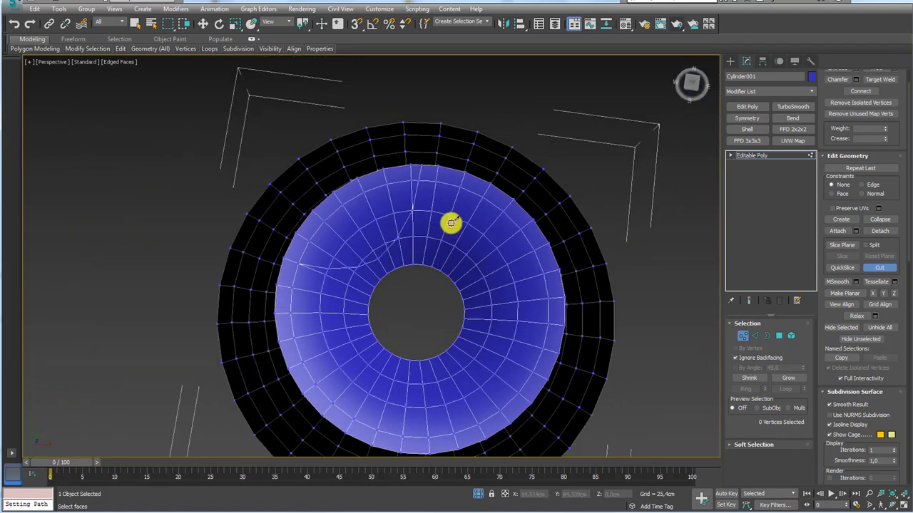
{"action": "scroll", "coordinate": [397, 123], "scroll_direction": "up", "scroll_amount": 3}
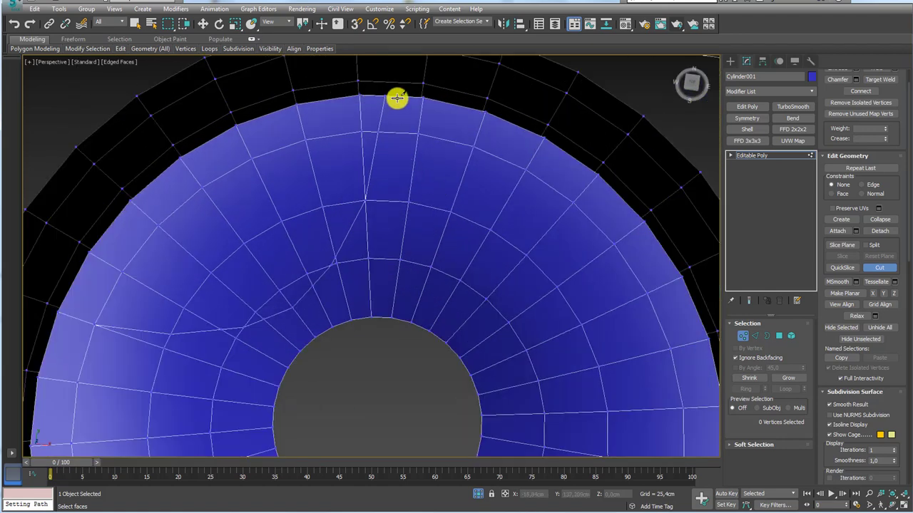
Cut further irregular edges from the top and right outer edges toward the hole
{"action": "left_click", "coordinate": [397, 98]}
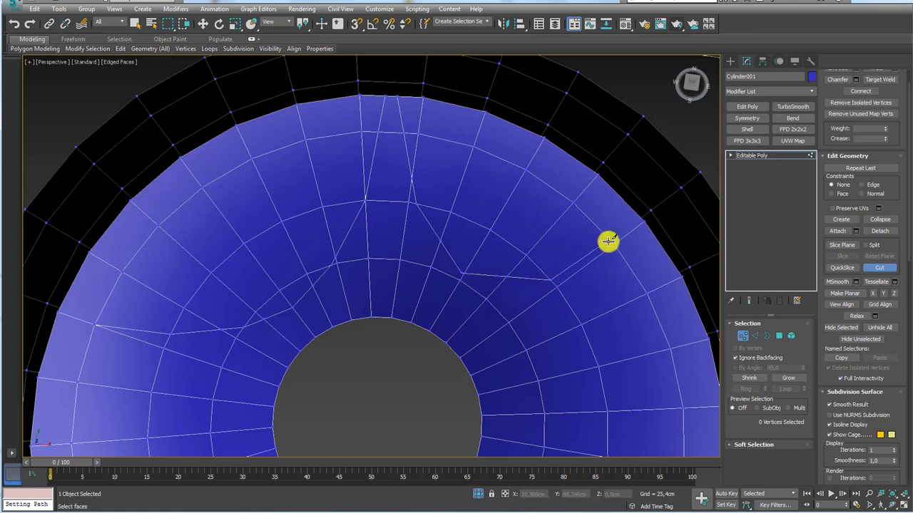
{"action": "middle_click_drag", "start_coordinate": [655, 246], "coordinate": [505, 264]}
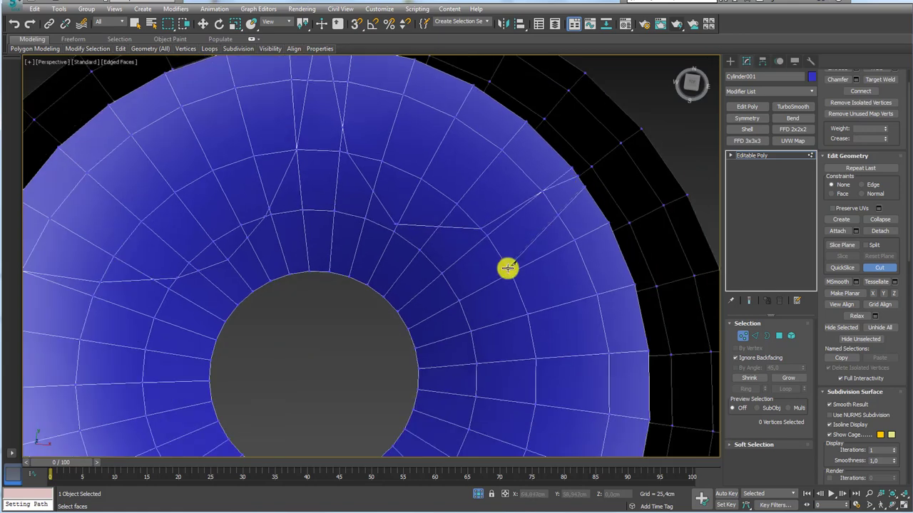
{"action": "mouse_move", "coordinate": [449, 423]}
{"action": "middle_mouse_down"}
{"action": "mouse_move", "coordinate": [505, 348]}
{"action": "mouse_move", "coordinate": [416, 268]}
{"action": "middle_mouse_up"}
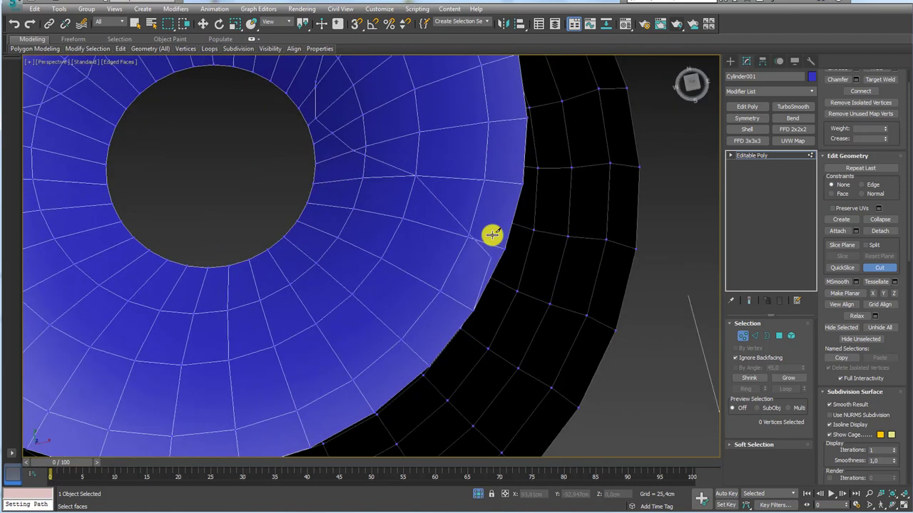
{"action": "left_click", "coordinate": [504, 249]}
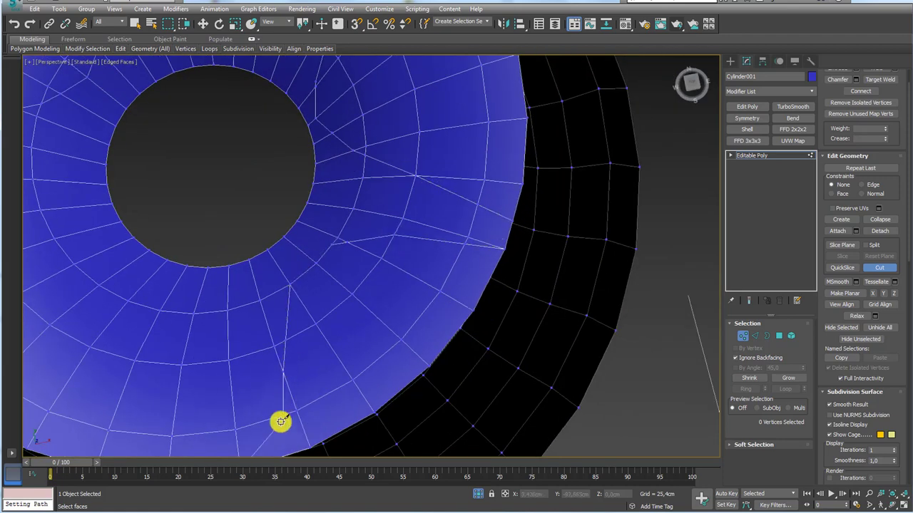
{"action": "middle_click_drag", "start_coordinate": [279, 422], "coordinate": [285, 376]}
{"action": "middle_click_drag", "start_coordinate": [150, 194], "coordinate": [311, 224], "text": "alt"}
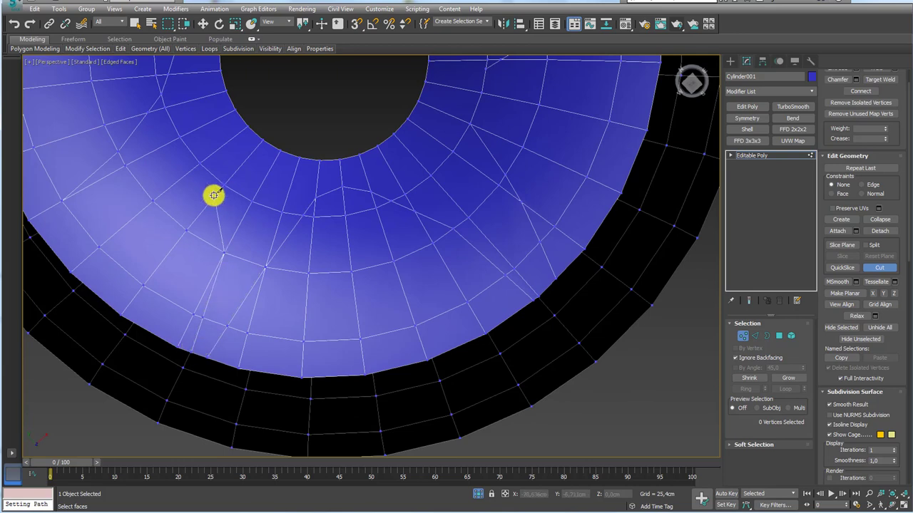
{"action": "middle_click_drag", "start_coordinate": [112, 193], "coordinate": [265, 255]}
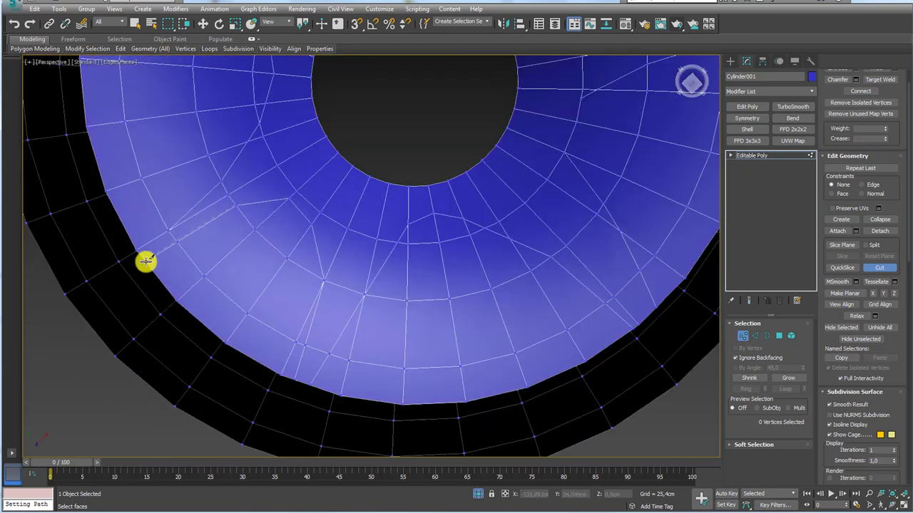
{"action": "scroll", "coordinate": [146, 262], "scroll_direction": "down", "scroll_amount": 5}
{"action": "mouse_move", "coordinate": [241, 287]}
{"action": "middle_mouse_down"}
{"action": "mouse_move", "coordinate": [409, 321]}
{"action": "mouse_move", "coordinate": [456, 288]}
{"action": "mouse_move", "coordinate": [435, 254]}
{"action": "middle_mouse_up"}
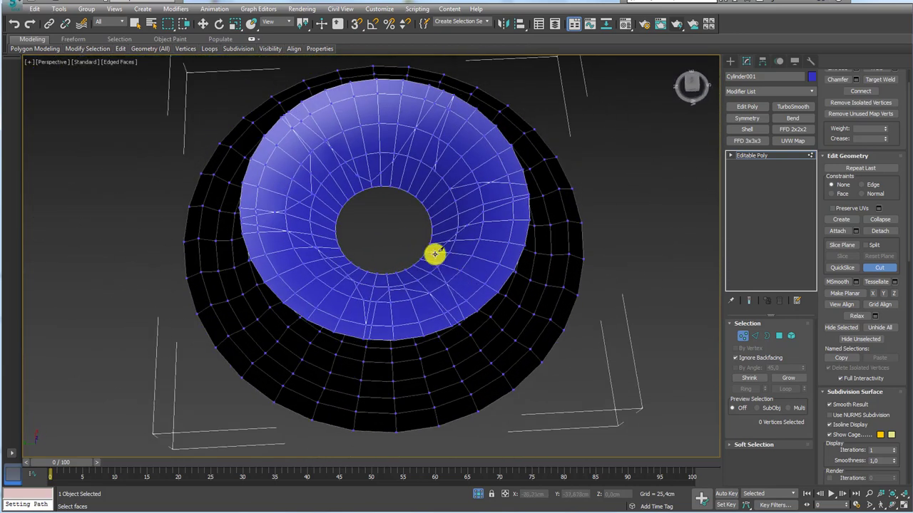
{"action": "middle_click_drag", "start_coordinate": [417, 172], "coordinate": [416, 139], "text": "alt"}
{"action": "scroll", "coordinate": [416, 182], "scroll_direction": "up", "scroll_amount": 4}
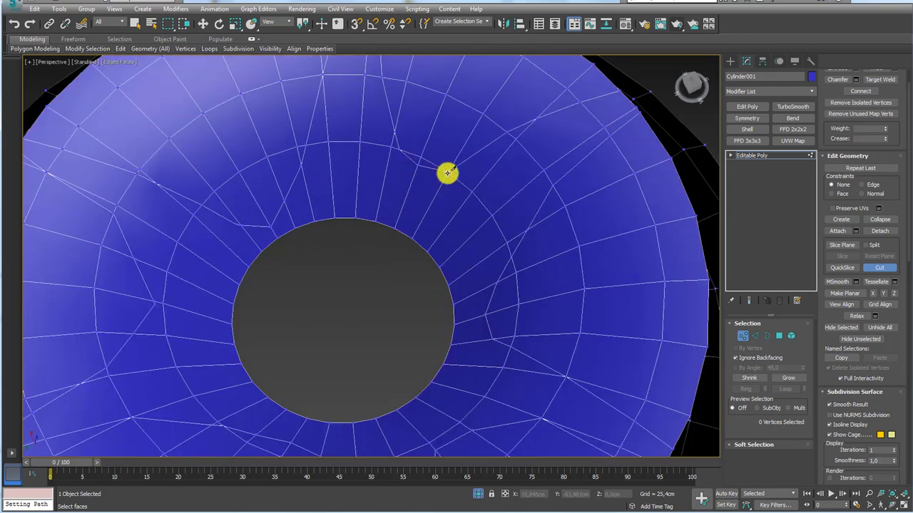
{"action": "scroll", "coordinate": [448, 173], "scroll_direction": "down", "scroll_amount": 5}
{"action": "scroll", "coordinate": [450, 179], "scroll_direction": "up", "scroll_amount": 1}
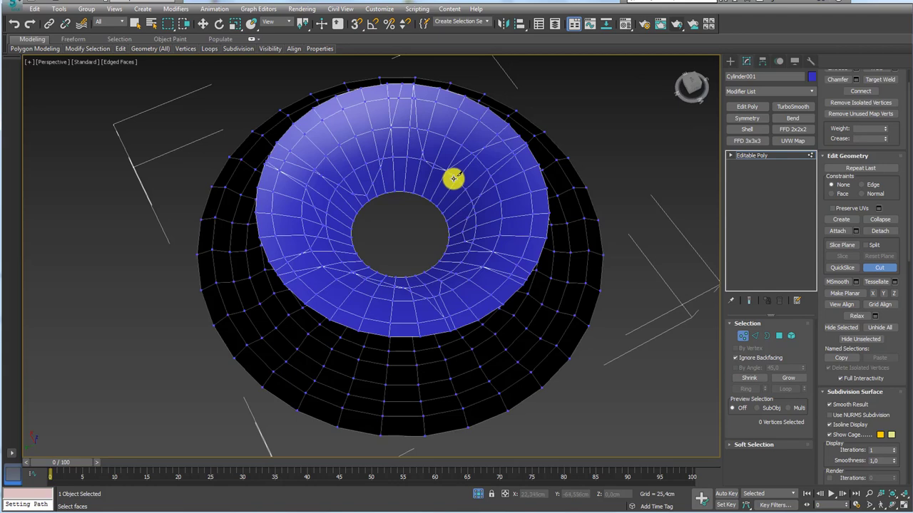
{"action": "mouse_move", "coordinate": [454, 179]}
{"action": "middle_mouse_down", "text": "alt"}
{"action": "mouse_move", "coordinate": [383, 181]}
{"action": "mouse_move", "coordinate": [361, 271]}
{"action": "mouse_move", "coordinate": [375, 312]}
{"action": "middle_mouse_up", "text": "alt"}
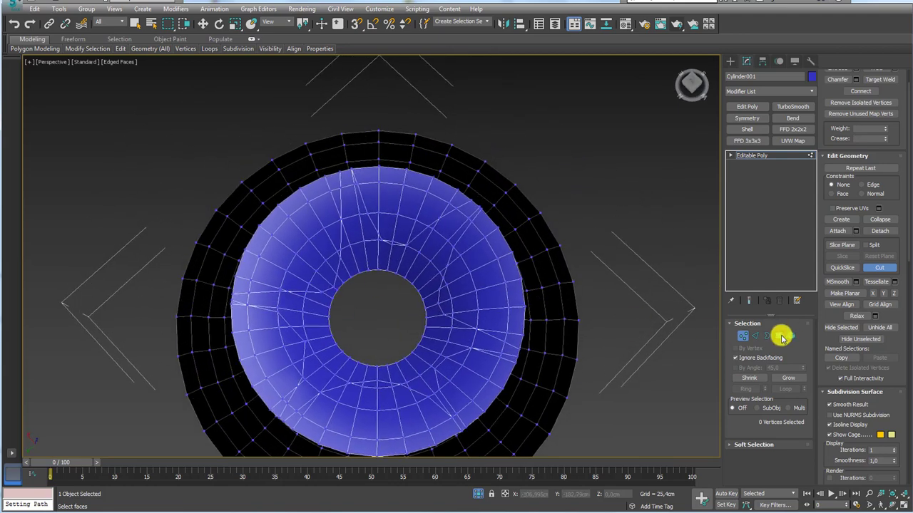
Switch the ring to Polygon mode with a different selection region shape and no faces selected
{"action": "left_click", "coordinate": [779, 336]}
{"action": "middle_click_drag", "start_coordinate": [577, 305], "coordinate": [596, 271], "text": "alt"}
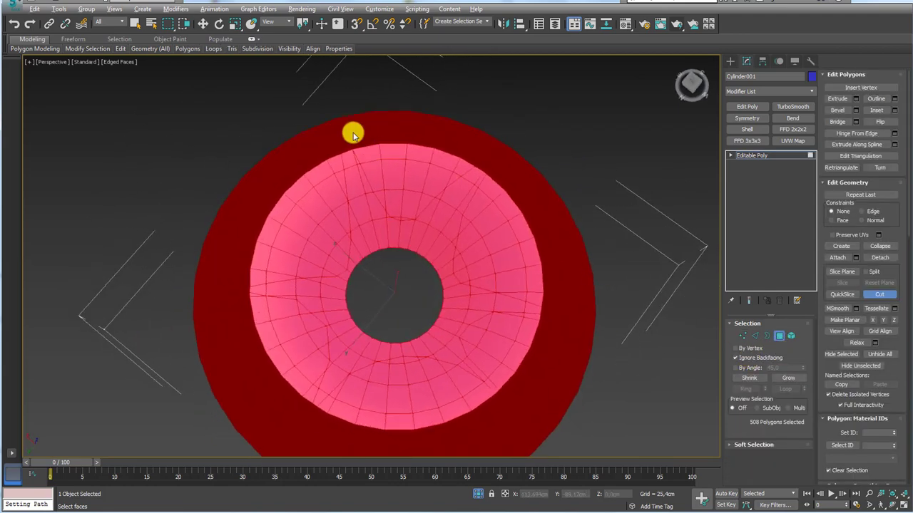
{"action": "left_click_drag", "start_coordinate": [165, 24], "coordinate": [168, 53]}
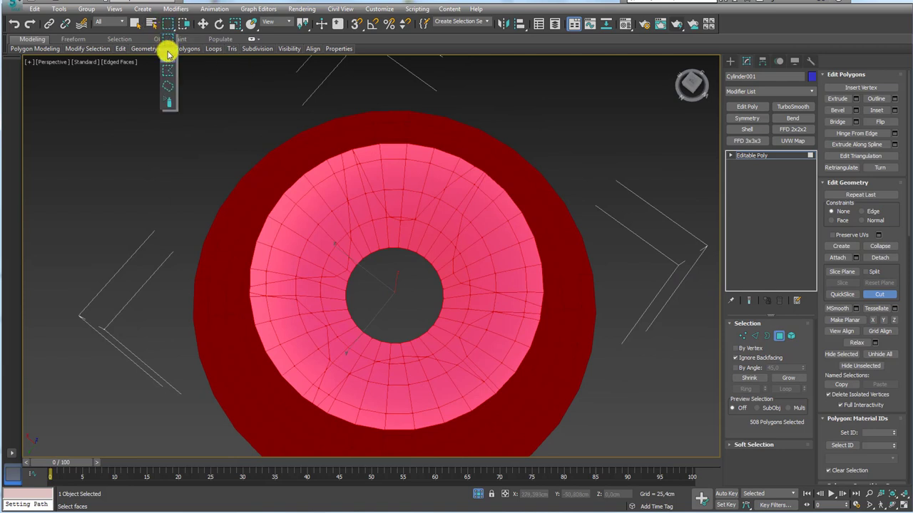
{"action": "left_click_drag", "start_coordinate": [168, 84], "coordinate": [169, 86]}
{"action": "middle_click_drag", "start_coordinate": [360, 95], "coordinate": [321, 92]}
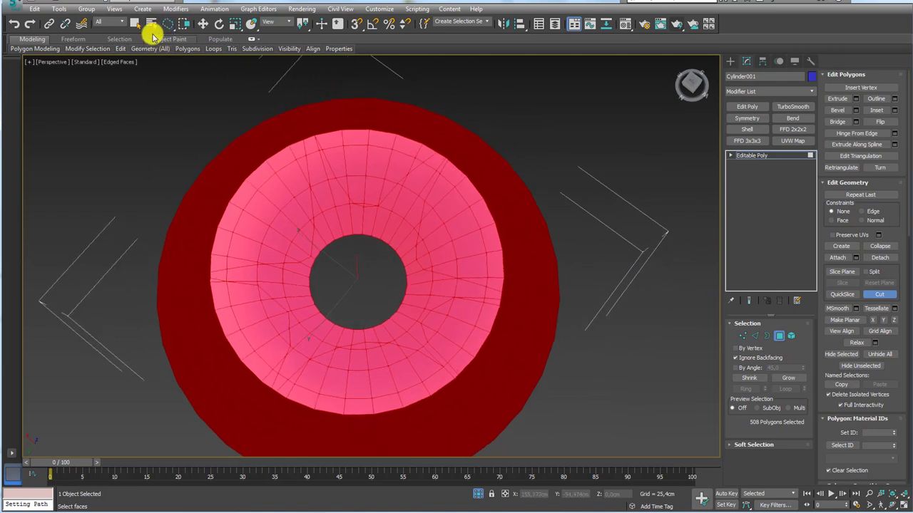
{"action": "left_click_drag", "start_coordinate": [167, 23], "coordinate": [170, 84]}
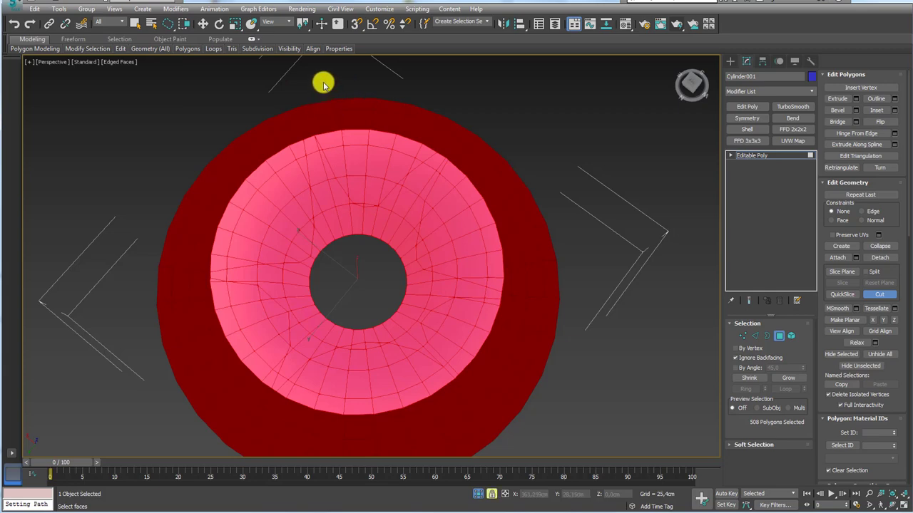
{"action": "left_click", "coordinate": [762, 156]}
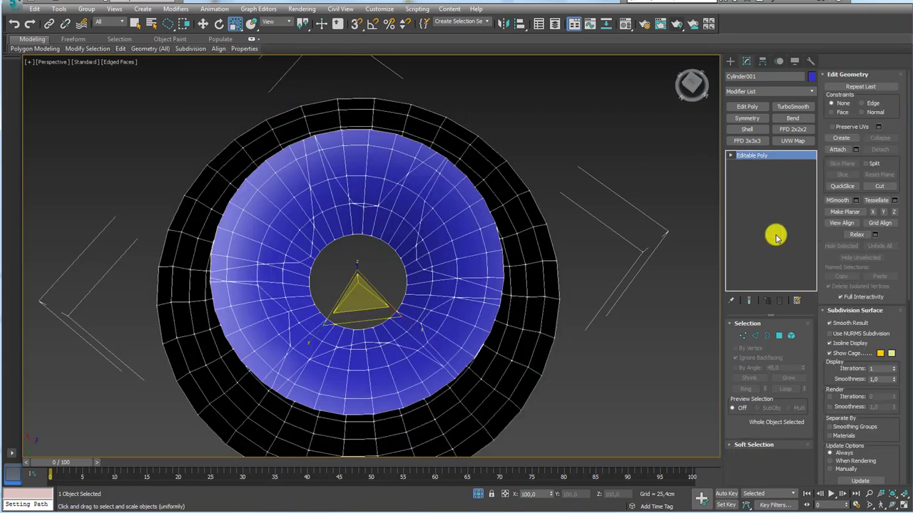
{"action": "left_click", "coordinate": [777, 337]}
{"action": "left_click", "coordinate": [318, 80]}
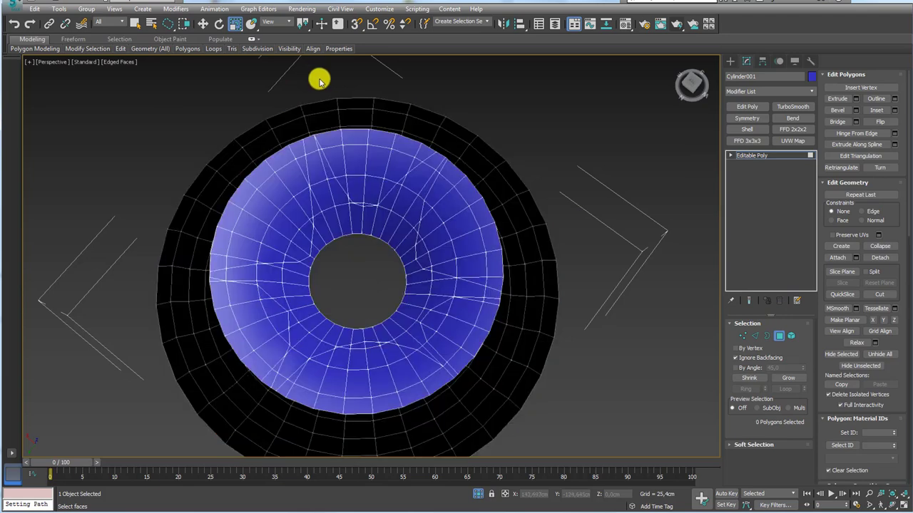
Delete the first groups of inner faces at the ring's top, opening notches between spikes
{"action": "left_click", "coordinate": [408, 166]}
{"action": "scroll", "coordinate": [392, 186], "scroll_direction": "up", "scroll_amount": 4}
{"action": "key", "text": "Delete"}
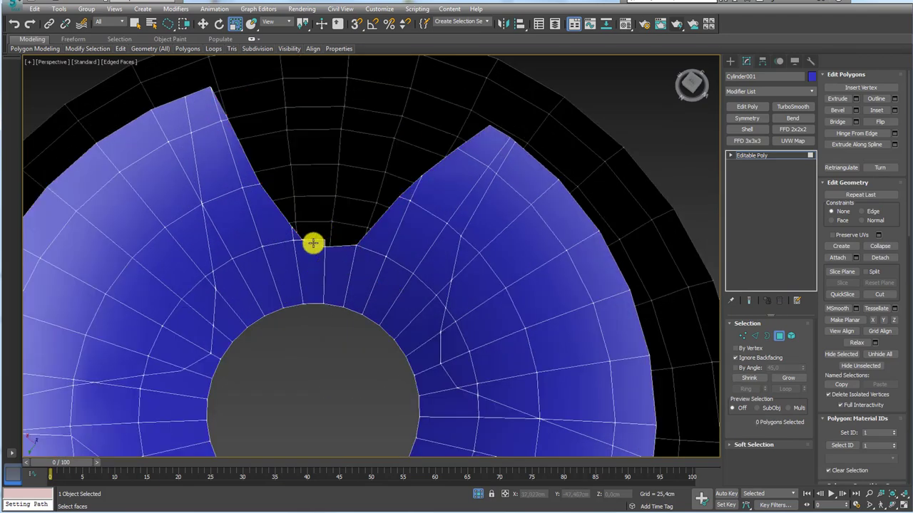
{"action": "left_click", "coordinate": [313, 243]}
{"action": "key", "text": "Delete"}
{"action": "scroll", "coordinate": [376, 240], "scroll_direction": "down", "scroll_amount": 4}
{"action": "middle_click_drag", "start_coordinate": [393, 229], "coordinate": [491, 220], "text": "alt"}
{"action": "scroll", "coordinate": [491, 220], "scroll_direction": "up", "scroll_amount": 2}
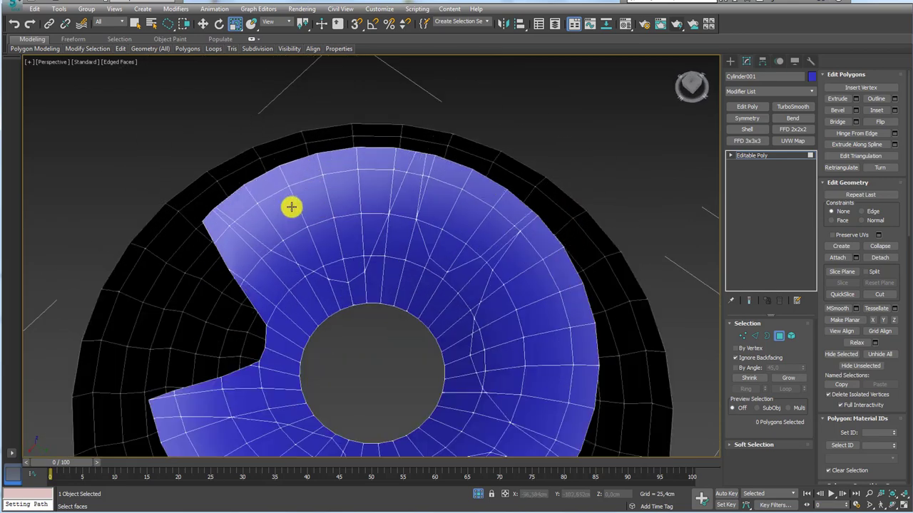
{"action": "middle_click_drag", "start_coordinate": [291, 207], "coordinate": [257, 220], "text": "alt"}
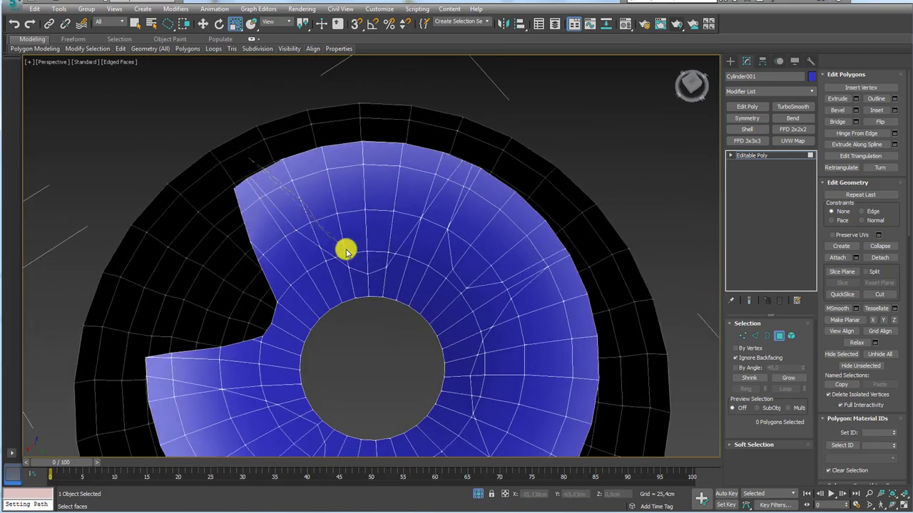
{"action": "left_click", "coordinate": [444, 174]}
{"action": "key", "text": "Delete"}
{"action": "mouse_move", "coordinate": [387, 235]}
{"action": "middle_mouse_down", "text": "alt"}
{"action": "mouse_move", "coordinate": [340, 173]}
{"action": "mouse_move", "coordinate": [409, 204]}
{"action": "middle_mouse_up", "text": "alt"}
Delete more face groups between the spikes to sharpen the crown, then bring up splash.jpg
{"action": "left_click", "coordinate": [492, 278]}
{"action": "key", "text": "Delete"}
{"action": "scroll", "coordinate": [471, 256], "scroll_direction": "down", "scroll_amount": 3}
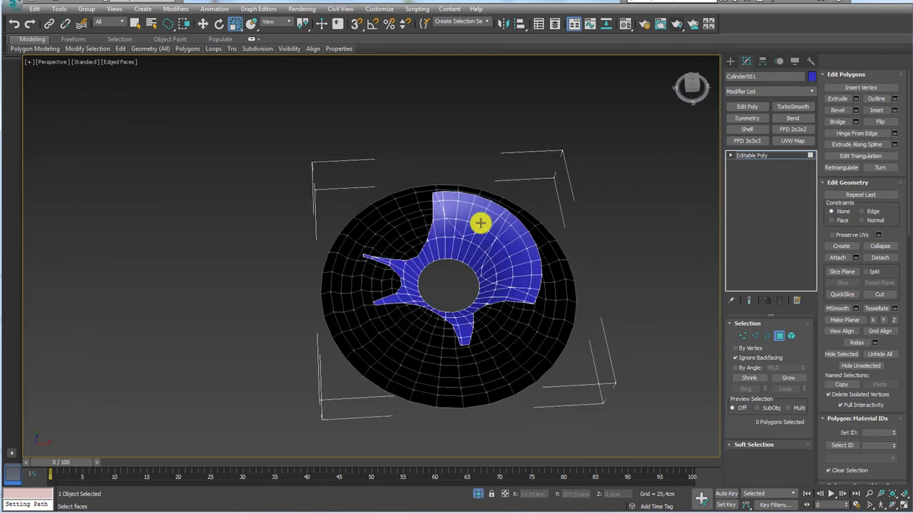
{"action": "scroll", "coordinate": [458, 236], "scroll_direction": "up", "scroll_amount": 3}
{"action": "left_click", "coordinate": [506, 207]}
{"action": "key", "text": "Delete"}
{"action": "middle_click_drag", "start_coordinate": [520, 242], "coordinate": [471, 231], "text": "alt"}
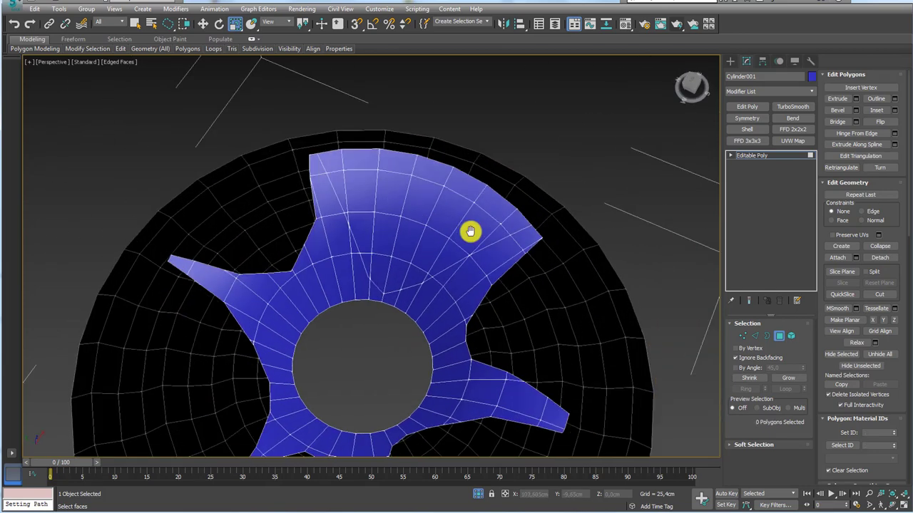
{"action": "left_click", "coordinate": [416, 273]}
{"action": "key", "text": "Delete"}
{"action": "scroll", "coordinate": [400, 242], "scroll_direction": "down", "scroll_amount": 4}
{"action": "mouse_move", "coordinate": [377, 210]}
{"action": "middle_mouse_down", "text": "alt"}
{"action": "mouse_move", "coordinate": [418, 281]}
{"action": "mouse_move", "coordinate": [468, 311]}
{"action": "middle_mouse_up", "text": "alt"}
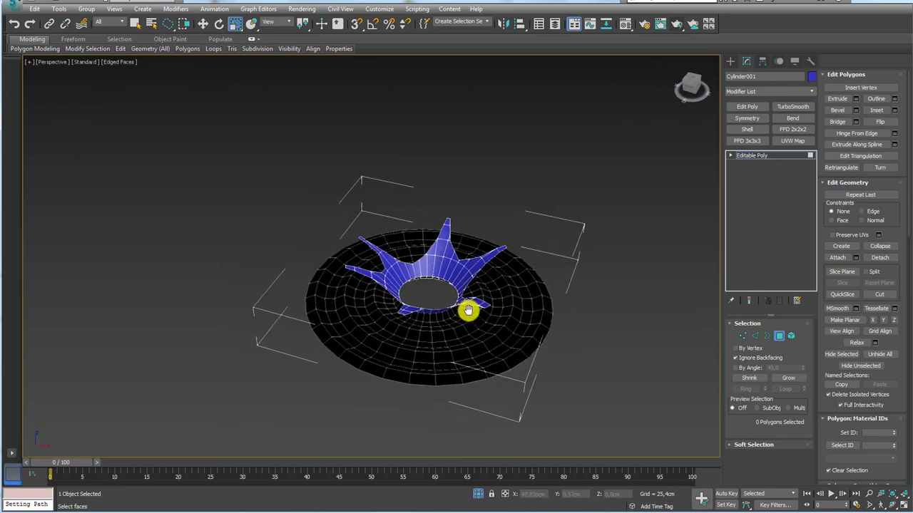
{"action": "scroll", "coordinate": [467, 310], "scroll_direction": "up", "scroll_amount": 5}
{"action": "scroll", "coordinate": [499, 343], "scroll_direction": "down", "scroll_amount": 1}
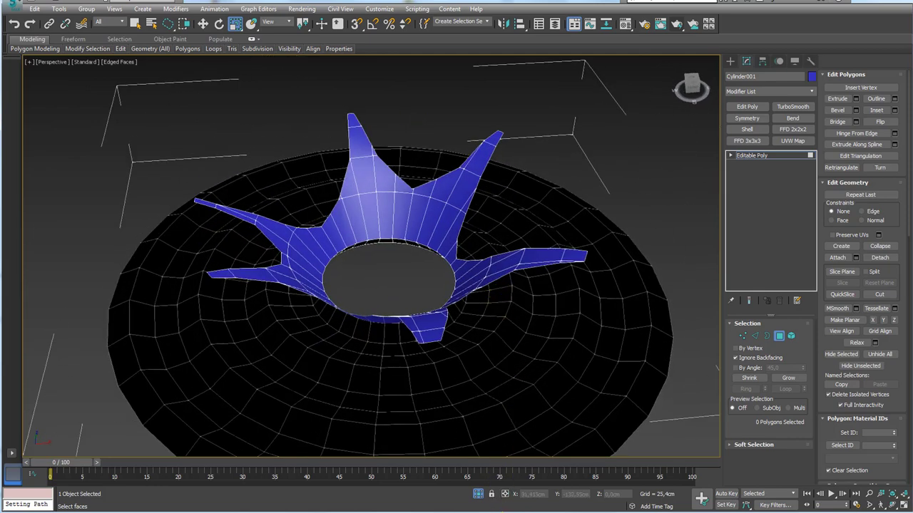
{"action": "key", "text": "alt+Tab"}
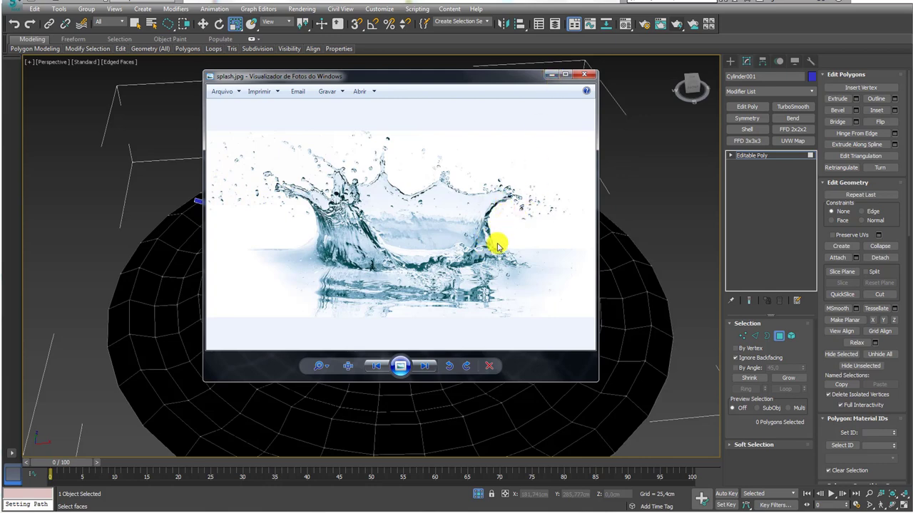
Minimize the splash.jpg viewer and look down on the spiky crown in 3ds Max
{"action": "left_click", "coordinate": [552, 75]}
{"action": "scroll", "coordinate": [603, 207], "scroll_direction": "down", "scroll_amount": 4}
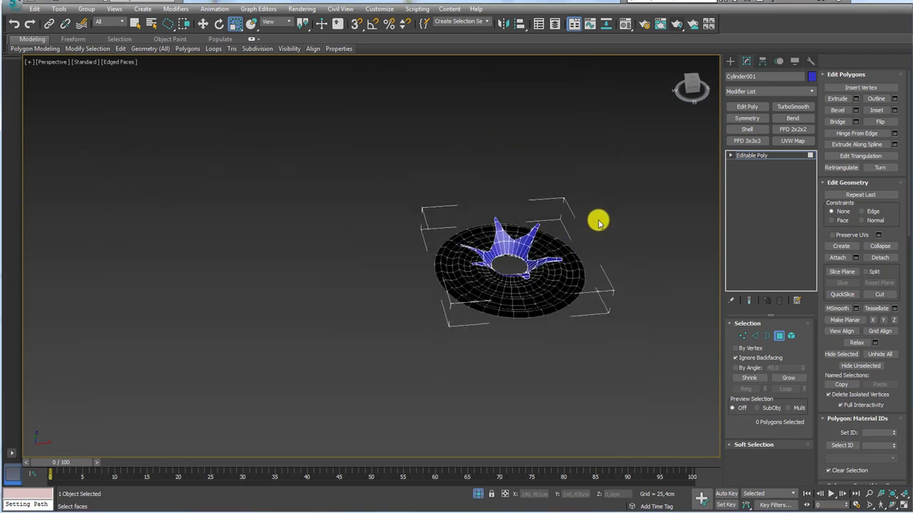
{"action": "middle_click_drag", "start_coordinate": [597, 223], "coordinate": [690, 183], "text": "alt"}
Draw a small box beside the crown disc
{"action": "left_click", "coordinate": [761, 155]}
{"action": "scroll", "coordinate": [654, 139], "scroll_direction": "up", "scroll_amount": 3}
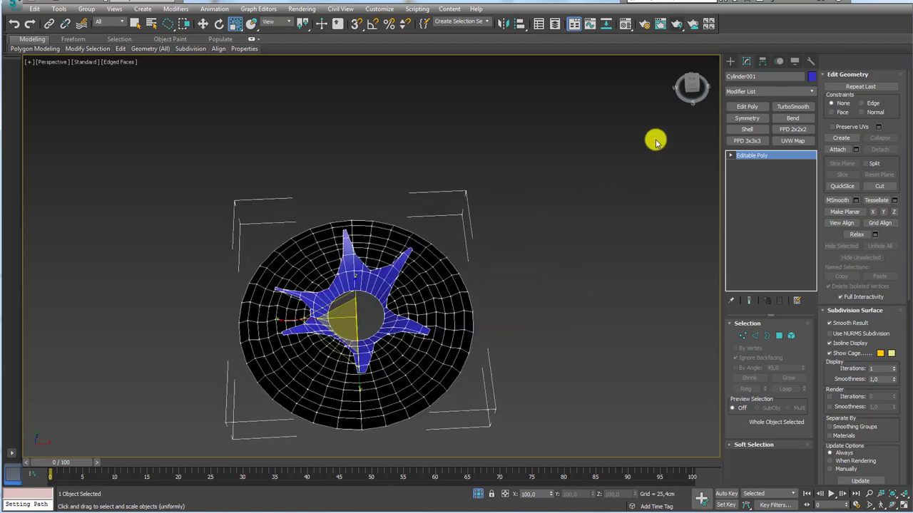
{"action": "left_click", "coordinate": [730, 61]}
{"action": "left_click", "coordinate": [760, 122]}
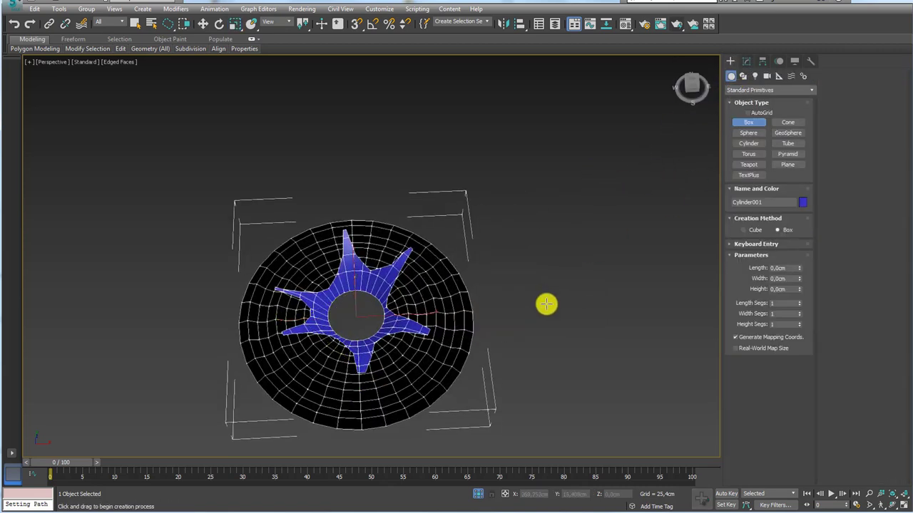
{"action": "left_click_drag", "start_coordinate": [547, 304], "coordinate": [566, 314]}
{"action": "mouse_move", "coordinate": [581, 288]}
{"action": "middle_mouse_down", "text": "alt"}
{"action": "mouse_move", "coordinate": [572, 302]}
{"action": "mouse_move", "coordinate": [710, 165]}
{"action": "middle_mouse_up", "text": "alt"}
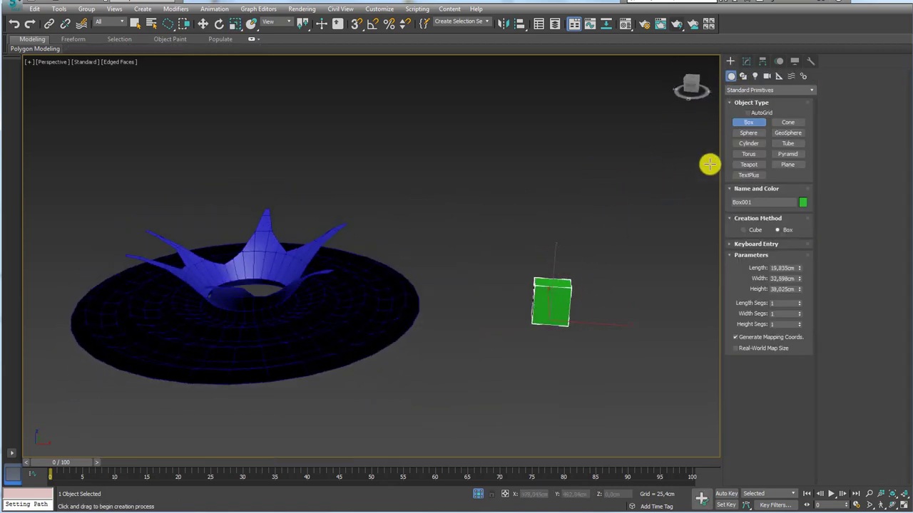
Round the box with TurboSmooth and convert it to an Editable Poly
{"action": "left_click", "coordinate": [746, 61]}
{"action": "key", "text": "r"}
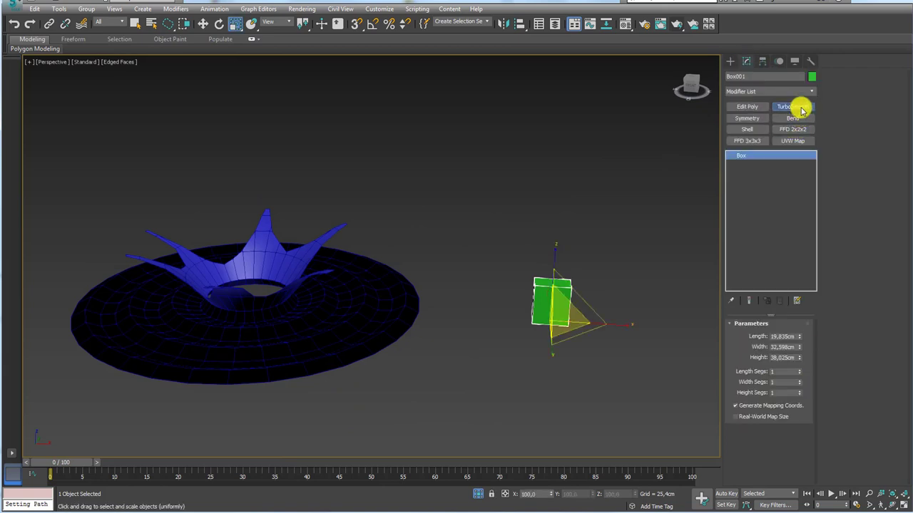
{"action": "left_click", "coordinate": [793, 106]}
{"action": "mouse_move", "coordinate": [545, 285]}
{"action": "middle_mouse_down", "text": "alt"}
{"action": "mouse_move", "coordinate": [545, 303]}
{"action": "mouse_move", "coordinate": [543, 253]}
{"action": "middle_mouse_up", "text": "alt"}
{"action": "scroll", "coordinate": [540, 246], "scroll_direction": "up", "scroll_amount": 5}
{"action": "right_click", "coordinate": [536, 246]}
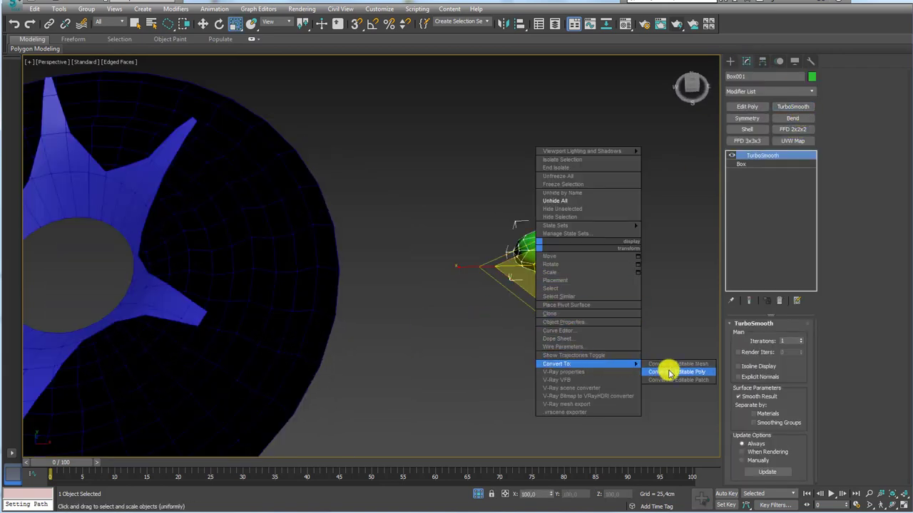
{"action": "left_click", "coordinate": [666, 370]}
Pull the blob's bottom vertices down into a pointed, egg-like droplet tip
{"action": "middle_click_drag", "start_coordinate": [587, 330], "coordinate": [719, 316], "text": "alt"}
{"action": "left_click", "coordinate": [743, 335]}
{"action": "key", "text": "z"}
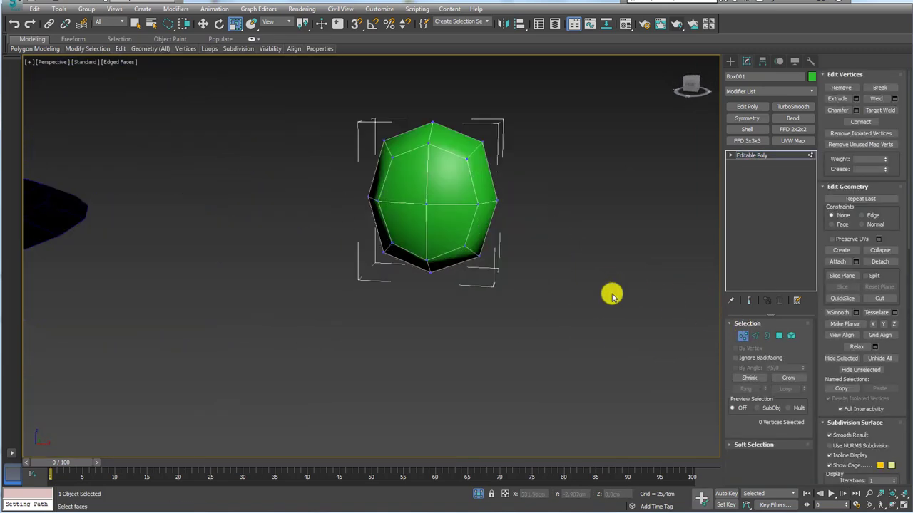
{"action": "left_click_drag", "start_coordinate": [421, 240], "coordinate": [447, 306]}
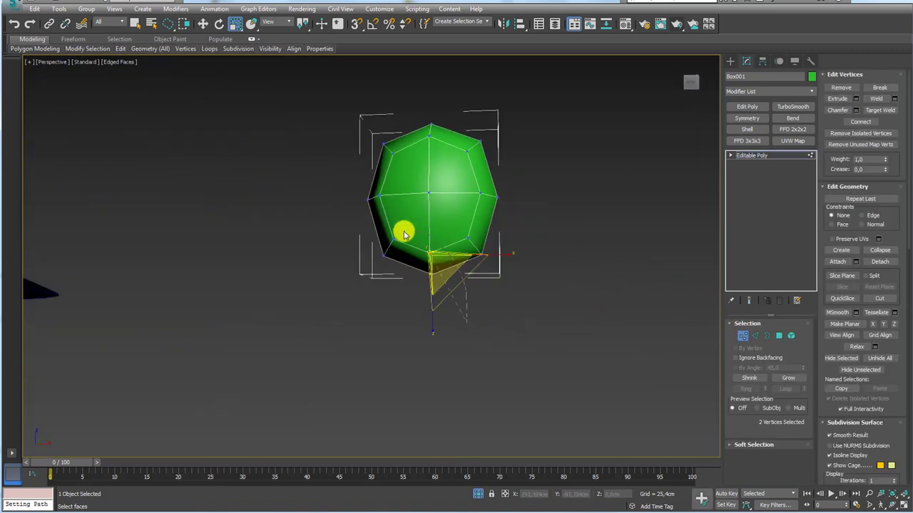
{"action": "key", "text": "w"}
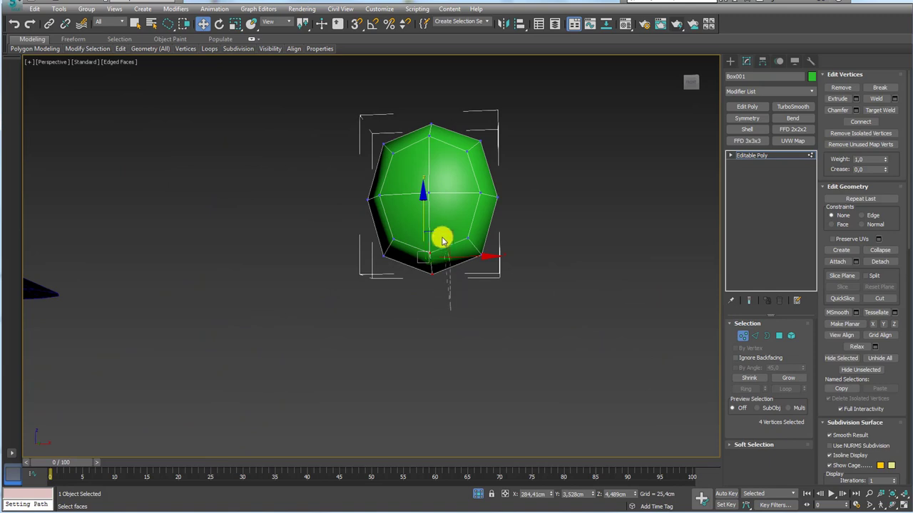
{"action": "left_click_drag", "start_coordinate": [442, 241], "coordinate": [423, 251], "text": "alt"}
{"action": "left_click_drag", "start_coordinate": [430, 217], "coordinate": [464, 265]}
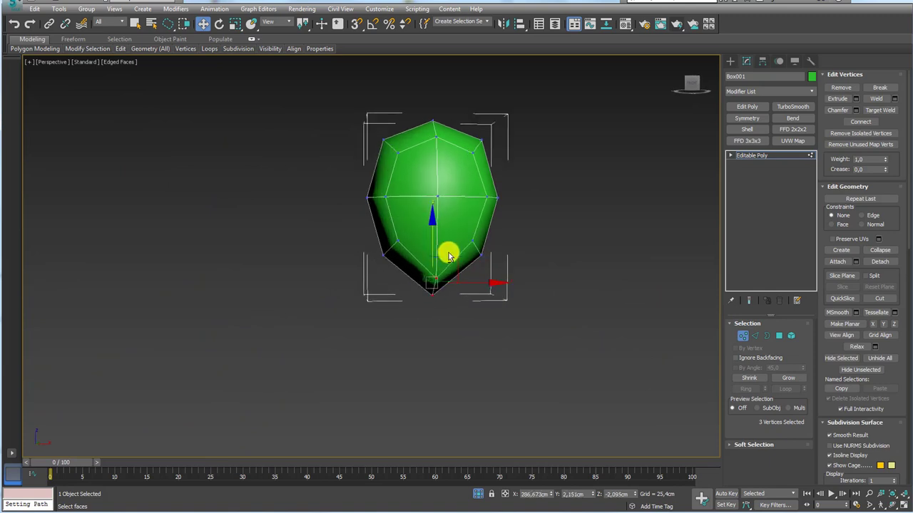
{"action": "left_click_drag", "start_coordinate": [430, 302], "coordinate": [428, 279]}
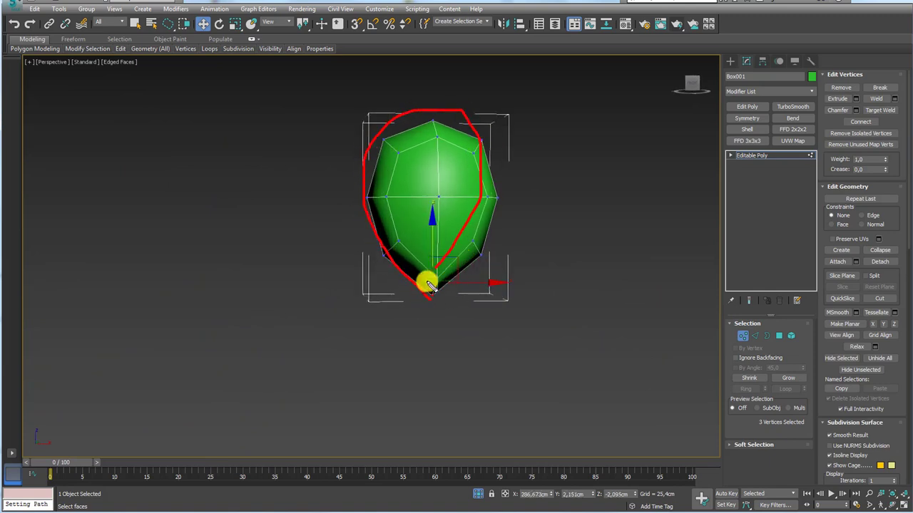
{"action": "left_click", "coordinate": [764, 155]}
{"action": "scroll", "coordinate": [497, 187], "scroll_direction": "down", "scroll_amount": 8}
Clone the droplet as an instance onto the lower crown spike, rotated about 52°
{"action": "middle_click_drag", "start_coordinate": [528, 238], "coordinate": [577, 279]}
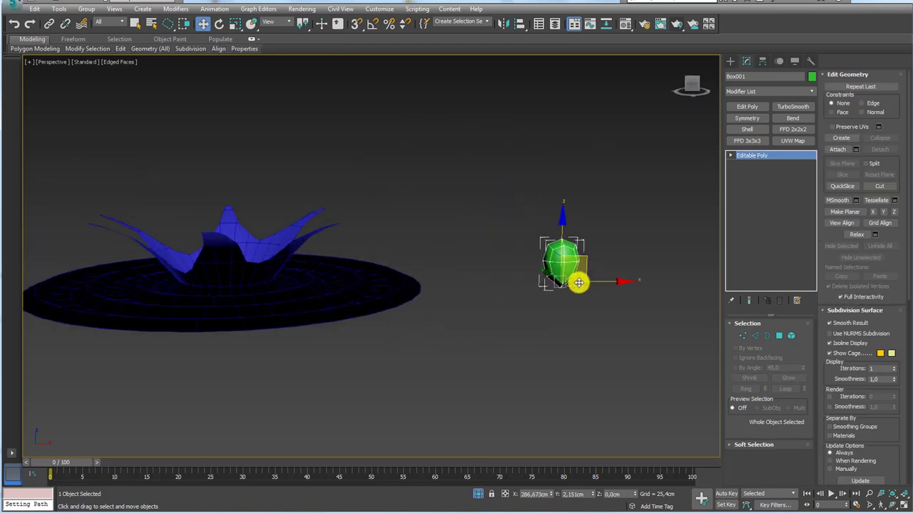
{"action": "left_click_drag", "start_coordinate": [570, 258], "coordinate": [366, 193], "text": "shift"}
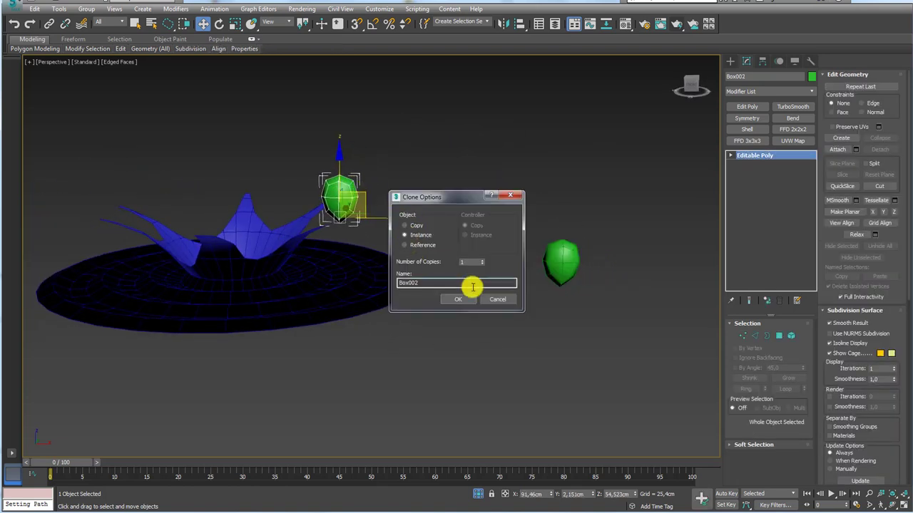
{"action": "left_click", "coordinate": [469, 287]}
{"action": "mouse_move", "coordinate": [373, 218]}
{"action": "middle_mouse_down", "text": "alt"}
{"action": "mouse_move", "coordinate": [375, 282]}
{"action": "mouse_move", "coordinate": [365, 220]}
{"action": "middle_mouse_up", "text": "alt"}
{"action": "key", "text": "e"}
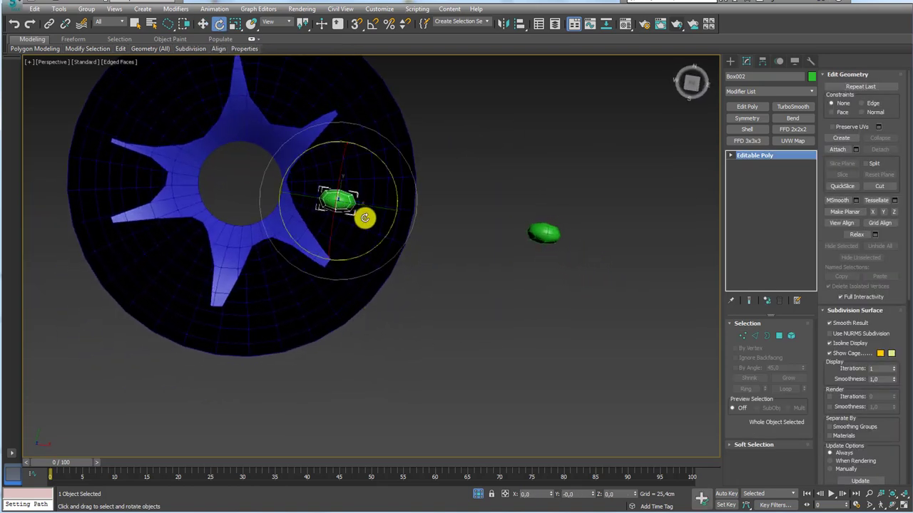
{"action": "key", "text": "w"}
{"action": "left_click_drag", "start_coordinate": [356, 181], "coordinate": [238, 293]}
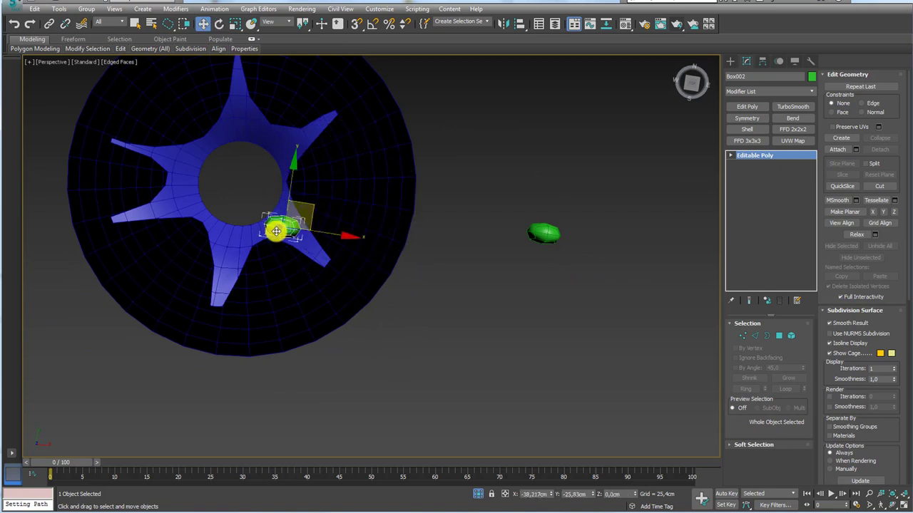
{"action": "key", "text": "e"}
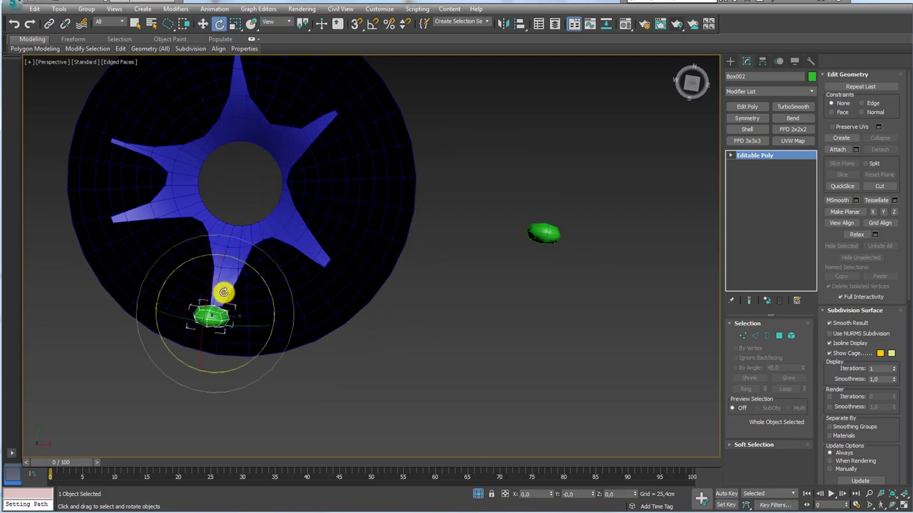
{"action": "left_click_drag", "start_coordinate": [214, 275], "coordinate": [202, 335]}
Shrink the droplet copy and clone a second instance above the spike tip
{"action": "mouse_move", "coordinate": [198, 363]}
{"action": "middle_mouse_down", "text": "alt"}
{"action": "mouse_move", "coordinate": [418, 314]}
{"action": "mouse_move", "coordinate": [325, 333]}
{"action": "mouse_move", "coordinate": [365, 309]}
{"action": "middle_mouse_up", "text": "alt"}
{"action": "key", "text": "r"}
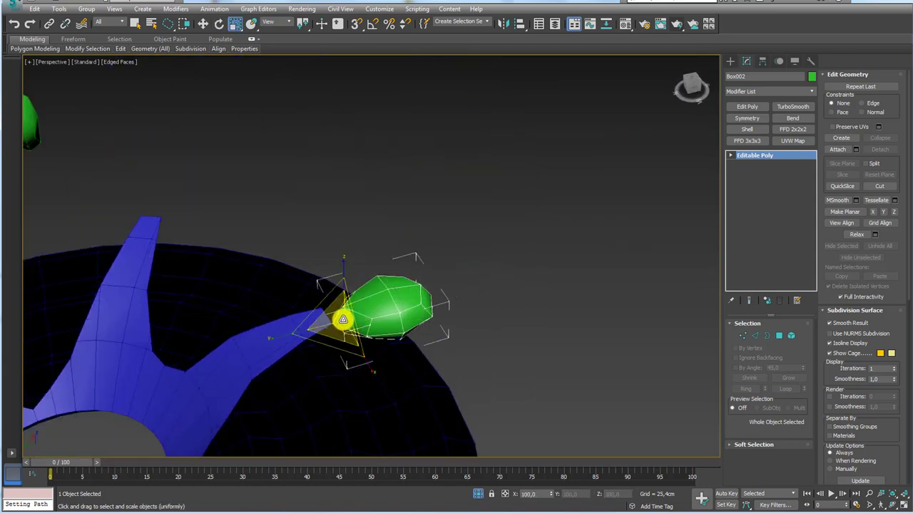
{"action": "left_click_drag", "start_coordinate": [343, 318], "coordinate": [344, 458]}
{"action": "mouse_move", "coordinate": [345, 458]}
{"action": "middle_mouse_down", "text": "alt"}
{"action": "mouse_move", "coordinate": [418, 279]}
{"action": "mouse_move", "coordinate": [425, 179]}
{"action": "middle_mouse_up", "text": "alt"}
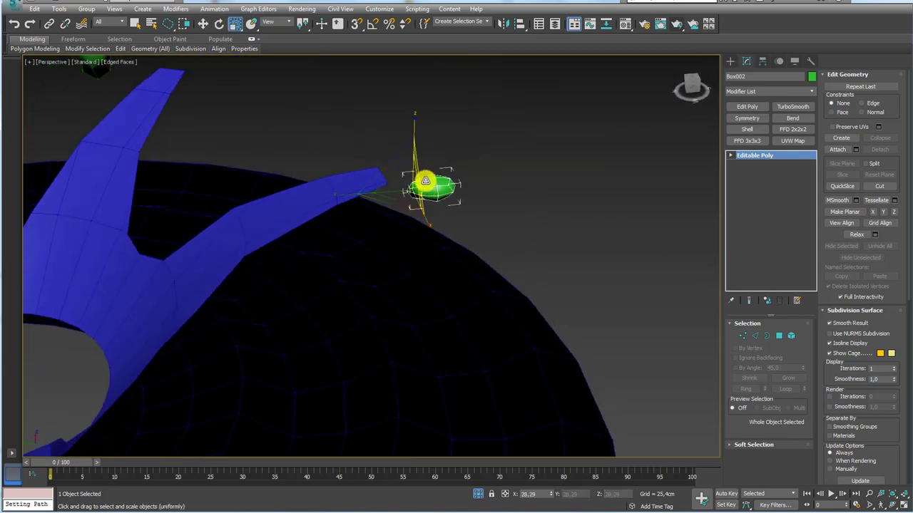
{"action": "key", "text": "w"}
{"action": "left_click_drag", "start_coordinate": [404, 156], "coordinate": [461, 159]}
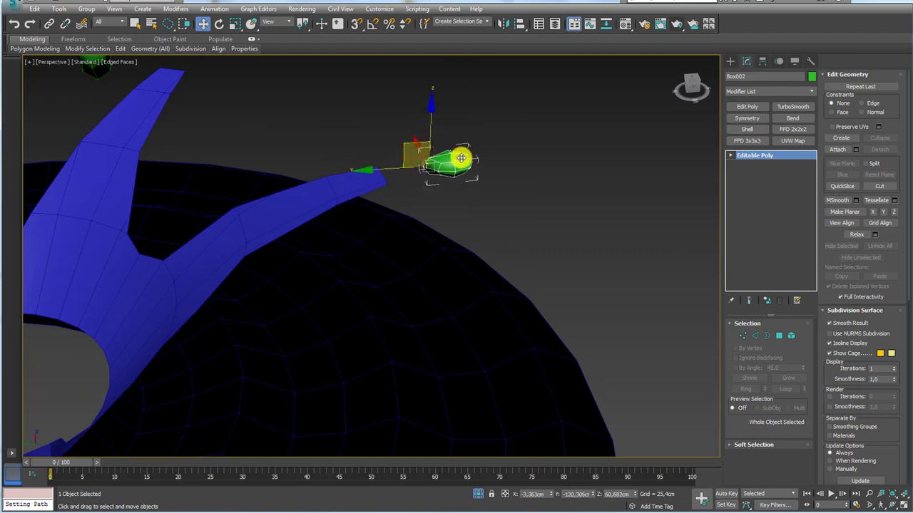
{"action": "middle_click_drag", "start_coordinate": [461, 159], "coordinate": [416, 142], "text": "alt"}
{"action": "left_click_drag", "start_coordinate": [415, 142], "coordinate": [391, 104], "text": "shift"}
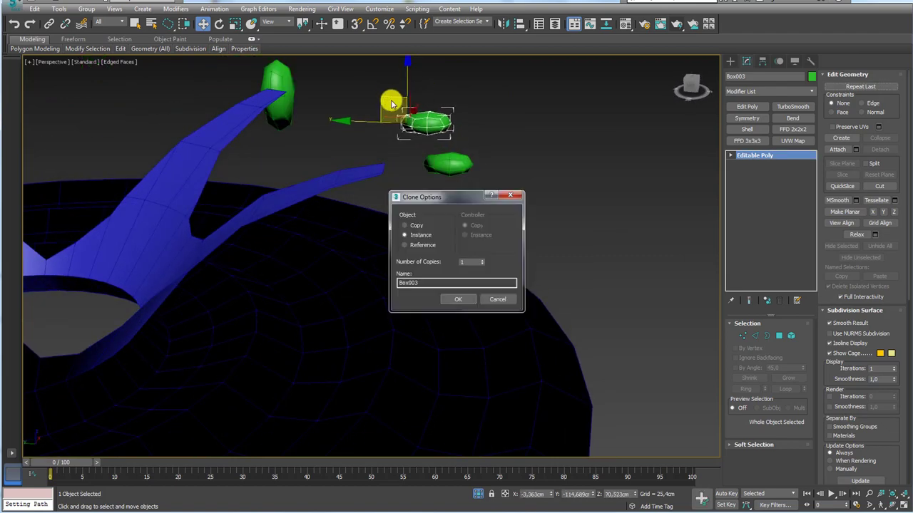
{"action": "left_click", "coordinate": [468, 299]}
Shrink the second droplet and select it together with the first
{"action": "mouse_move", "coordinate": [464, 293]}
{"action": "middle_mouse_down", "text": "alt"}
{"action": "mouse_move", "coordinate": [524, 259]}
{"action": "mouse_move", "coordinate": [418, 159]}
{"action": "middle_mouse_up", "text": "alt"}
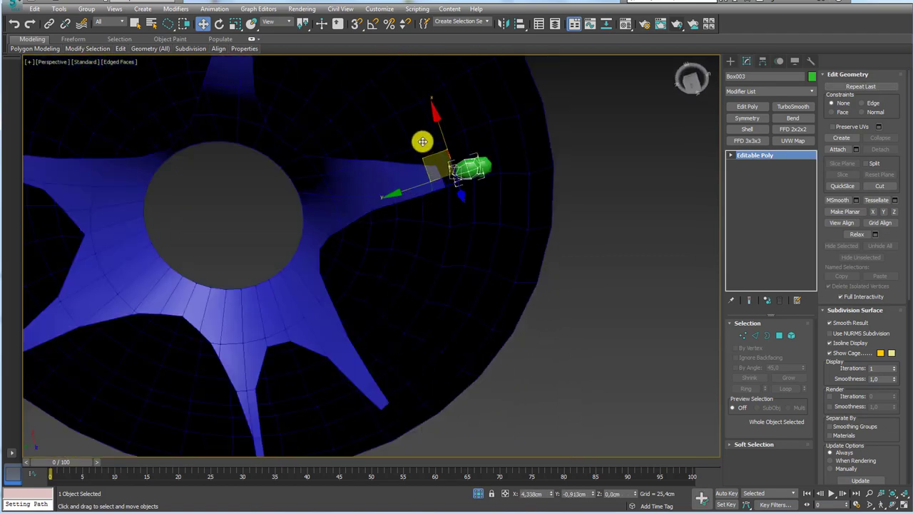
{"action": "key", "text": "e"}
{"action": "mouse_move", "coordinate": [422, 142]}
{"action": "left_mouse_down"}
{"action": "mouse_move", "coordinate": [423, 130]}
{"action": "mouse_move", "coordinate": [448, 167]}
{"action": "left_mouse_up"}
{"action": "key", "text": "r"}
{"action": "key", "text": "w"}
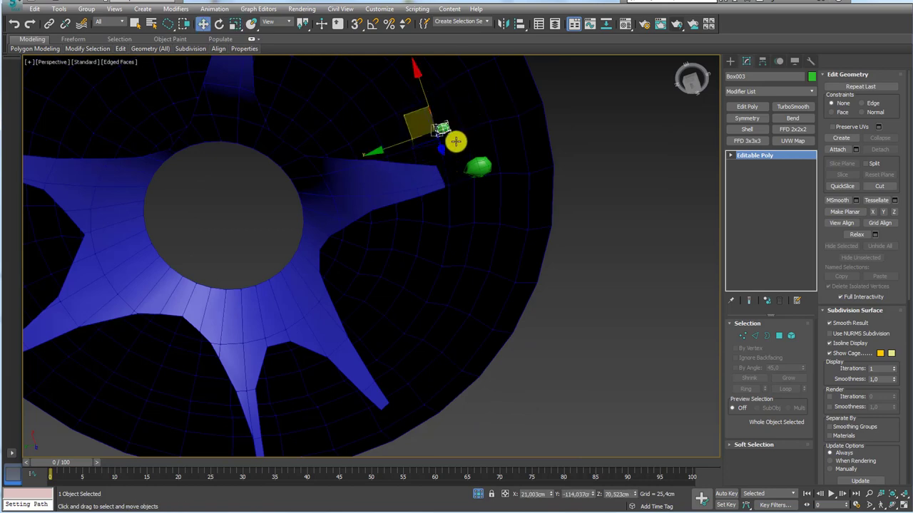
{"action": "middle_click_drag", "start_coordinate": [456, 141], "coordinate": [445, 240], "text": "alt"}
{"action": "left_click", "coordinate": [556, 305], "text": "ctrl"}
{"action": "key", "text": "e"}
{"action": "mouse_move", "coordinate": [540, 240]}
{"action": "middle_mouse_down", "text": "alt"}
{"action": "mouse_move", "coordinate": [509, 285]}
{"action": "mouse_move", "coordinate": [525, 330]}
{"action": "mouse_move", "coordinate": [487, 283]}
{"action": "middle_mouse_up", "text": "alt"}
{"action": "key", "text": "w"}
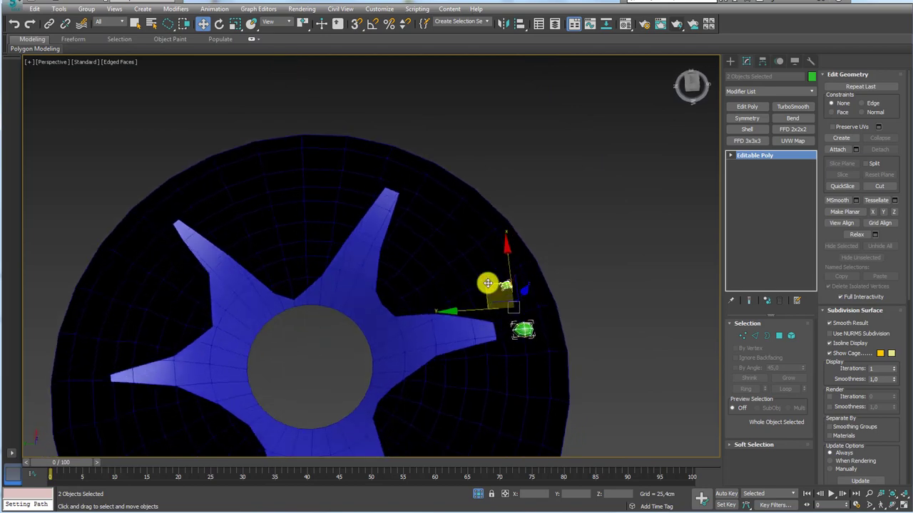
Clone the droplet pair to several more spots around the crown and rotate them
{"action": "left_click_drag", "start_coordinate": [484, 281], "coordinate": [285, 214], "text": "shift"}
{"action": "left_click", "coordinate": [465, 301]}
{"action": "mouse_move", "coordinate": [465, 300]}
{"action": "middle_mouse_down", "text": "alt"}
{"action": "mouse_move", "coordinate": [505, 212]}
{"action": "mouse_move", "coordinate": [442, 169]}
{"action": "mouse_move", "coordinate": [504, 116]}
{"action": "mouse_move", "coordinate": [458, 303]}
{"action": "mouse_move", "coordinate": [517, 236]}
{"action": "mouse_move", "coordinate": [485, 253]}
{"action": "middle_mouse_up", "text": "alt"}
{"action": "left_click_drag", "start_coordinate": [485, 253], "coordinate": [471, 85], "text": "shift"}
{"action": "left_click", "coordinate": [464, 300]}
{"action": "middle_click_drag", "start_coordinate": [465, 300], "coordinate": [451, 184], "text": "alt"}
{"action": "left_click_drag", "start_coordinate": [451, 184], "coordinate": [422, 196], "text": "shift"}
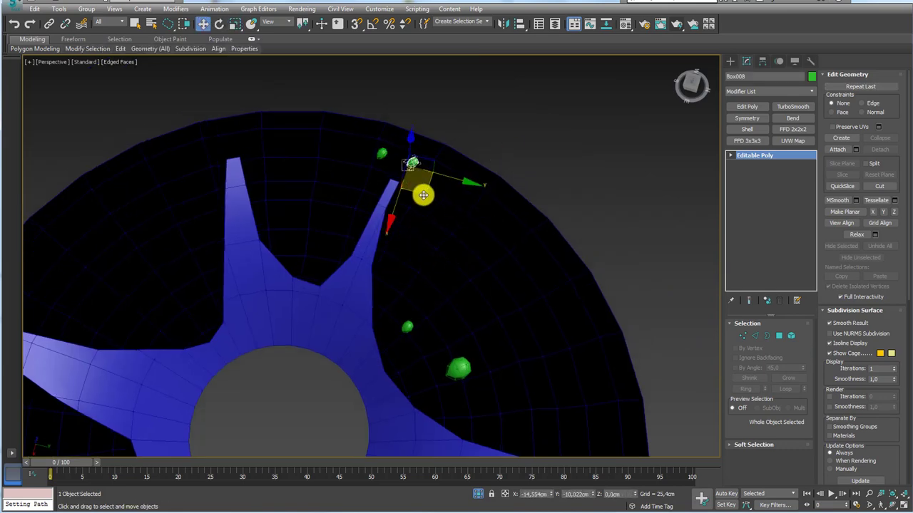
{"action": "left_click", "coordinate": [458, 304]}
{"action": "middle_click_drag", "start_coordinate": [458, 304], "coordinate": [459, 119], "text": "alt"}
{"action": "key", "text": "e"}
{"action": "left_click_drag", "start_coordinate": [458, 118], "coordinate": [504, 168]}
Clone the droplet pair toward another spike and rotate it about −81°
{"action": "middle_click_drag", "start_coordinate": [504, 167], "coordinate": [426, 255], "text": "alt"}
{"action": "key", "text": "w"}
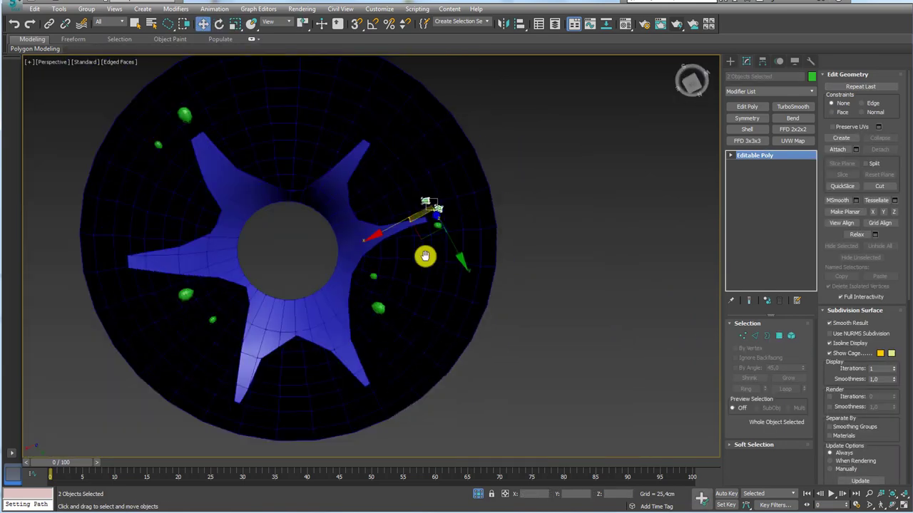
{"action": "left_click_drag", "start_coordinate": [425, 254], "coordinate": [188, 183], "text": "shift"}
{"action": "left_click", "coordinate": [485, 295]}
{"action": "key", "text": "e"}
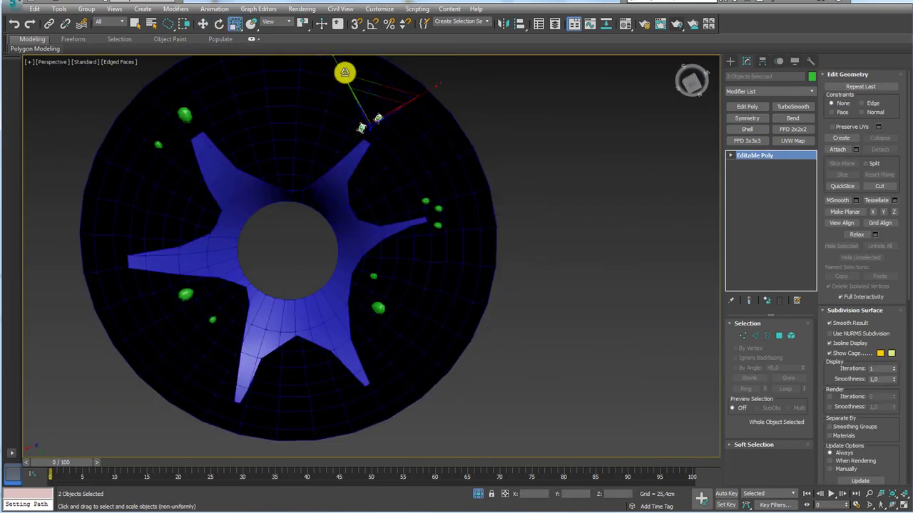
{"action": "left_click_drag", "start_coordinate": [424, 176], "coordinate": [444, 87]}
{"action": "key", "text": "w"}
{"action": "mouse_move", "coordinate": [445, 88]}
{"action": "middle_mouse_down", "text": "alt"}
{"action": "mouse_move", "coordinate": [375, 199]}
{"action": "mouse_move", "coordinate": [402, 233]}
{"action": "mouse_move", "coordinate": [214, 291]}
{"action": "middle_mouse_up", "text": "alt"}
{"action": "key", "text": "e"}
{"action": "left_click_drag", "start_coordinate": [214, 291], "coordinate": [295, 269]}
Orbit around the crown spikes to check the droplet pair from low and top-down angles
{"action": "mouse_move", "coordinate": [295, 268]}
{"action": "middle_mouse_down", "text": "alt"}
{"action": "mouse_move", "coordinate": [275, 287]}
{"action": "mouse_move", "coordinate": [285, 321]}
{"action": "mouse_move", "coordinate": [305, 313]}
{"action": "mouse_move", "coordinate": [342, 249]}
{"action": "mouse_move", "coordinate": [354, 249]}
{"action": "middle_mouse_up", "text": "alt"}
{"action": "key", "text": "w"}
{"action": "middle_click_drag", "start_coordinate": [363, 197], "coordinate": [499, 238], "text": "alt"}
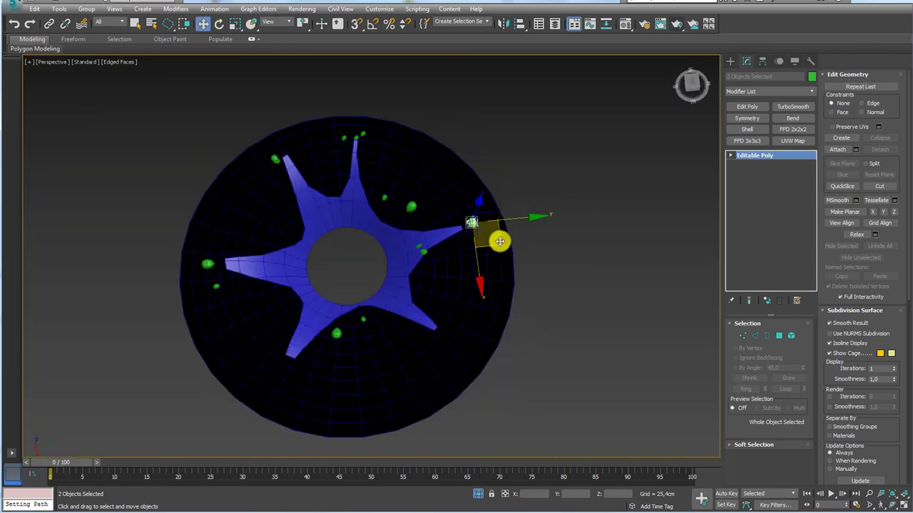
{"action": "key", "text": "e"}
{"action": "scroll", "coordinate": [349, 318], "scroll_direction": "up", "scroll_amount": 5}
{"action": "mouse_move", "coordinate": [350, 318]}
{"action": "middle_mouse_down", "text": "alt"}
{"action": "mouse_move", "coordinate": [363, 265]}
{"action": "mouse_move", "coordinate": [472, 340]}
{"action": "mouse_move", "coordinate": [455, 137]}
{"action": "middle_mouse_up", "text": "alt"}
{"action": "key", "text": "r"}
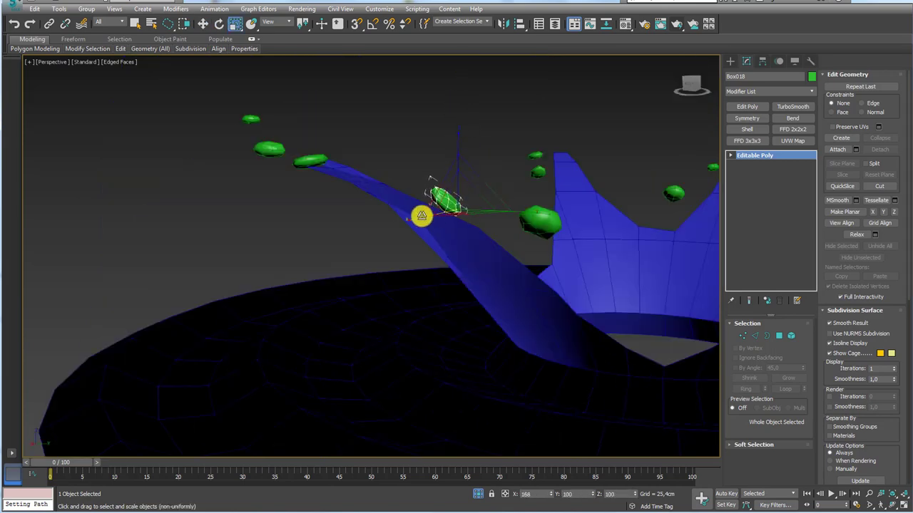
{"action": "middle_click_drag", "start_coordinate": [421, 212], "coordinate": [442, 217], "text": "alt"}
{"action": "key", "text": "e"}
{"action": "scroll", "coordinate": [468, 240], "scroll_direction": "down", "scroll_amount": 5}
{"action": "scroll", "coordinate": [559, 155], "scroll_direction": "up", "scroll_amount": 3}
{"action": "key", "text": "w"}
Clone more droplet instances along the spike and onto the disc, then select all objects
{"action": "left_click_drag", "start_coordinate": [559, 156], "coordinate": [286, 309], "text": "shift"}
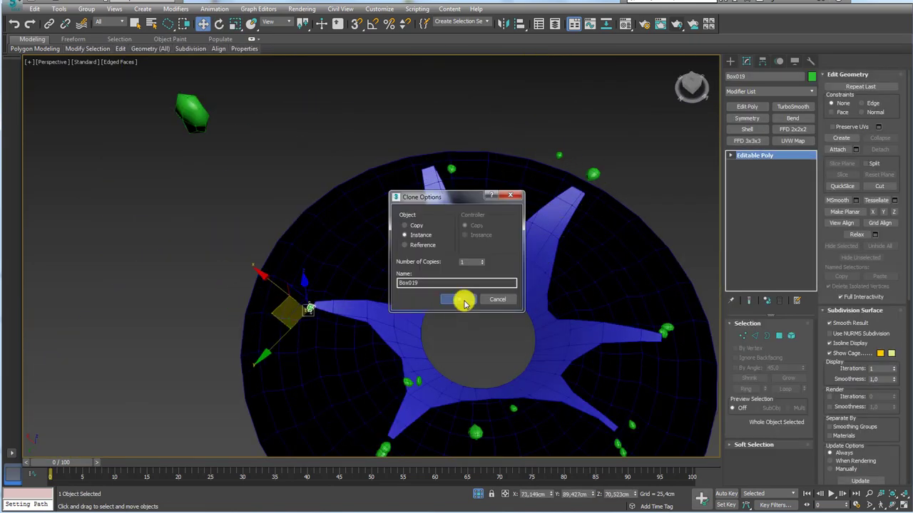
{"action": "left_click", "coordinate": [464, 300]}
{"action": "mouse_move", "coordinate": [464, 299]}
{"action": "middle_mouse_down", "text": "alt"}
{"action": "mouse_move", "coordinate": [347, 280]}
{"action": "mouse_move", "coordinate": [301, 326]}
{"action": "mouse_move", "coordinate": [393, 294]}
{"action": "middle_mouse_up", "text": "alt"}
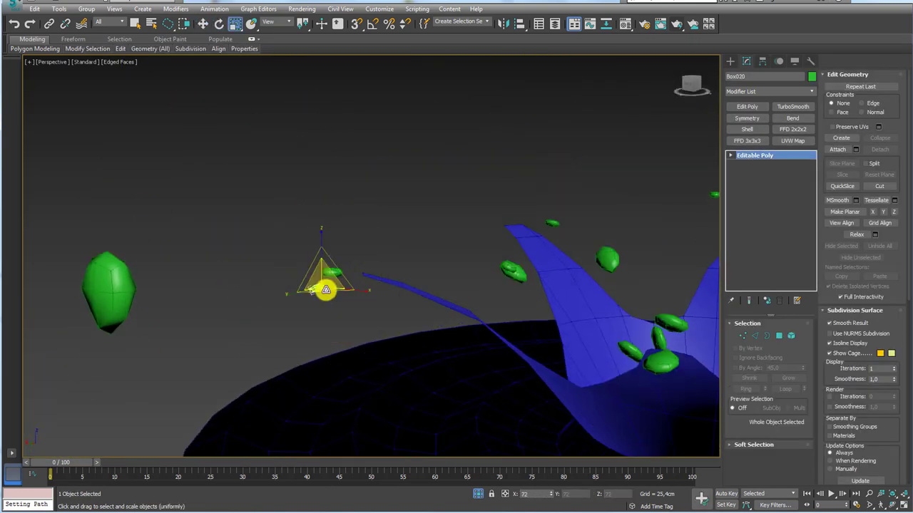
{"action": "left_click_drag", "start_coordinate": [321, 285], "coordinate": [314, 280], "text": "shift"}
{"action": "left_click", "coordinate": [456, 297]}
{"action": "mouse_move", "coordinate": [457, 297]}
{"action": "middle_mouse_down", "text": "alt"}
{"action": "mouse_move", "coordinate": [375, 276]}
{"action": "mouse_move", "coordinate": [391, 271]}
{"action": "mouse_move", "coordinate": [396, 310]}
{"action": "middle_mouse_up", "text": "alt"}
{"action": "left_click_drag", "start_coordinate": [395, 310], "coordinate": [401, 316], "text": "shift"}
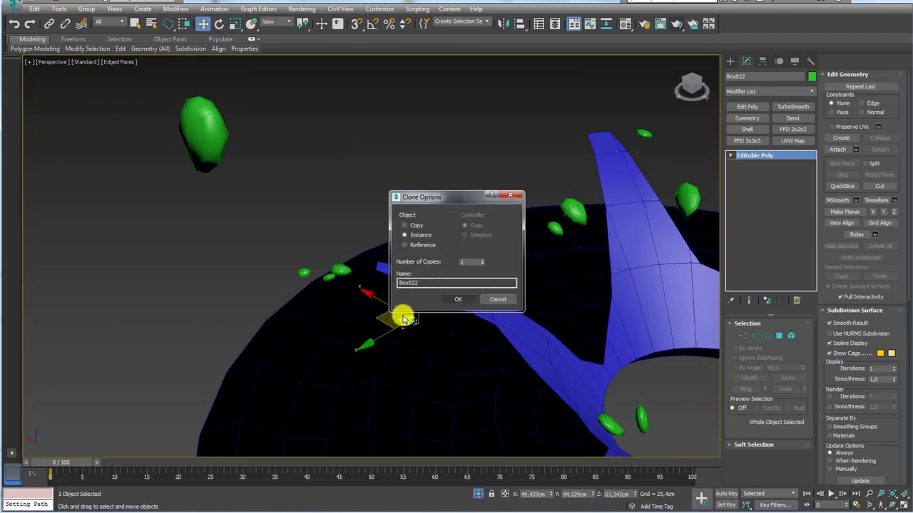
{"action": "left_click", "coordinate": [458, 298]}
{"action": "mouse_move", "coordinate": [459, 298]}
{"action": "middle_mouse_down", "text": "alt"}
{"action": "mouse_move", "coordinate": [417, 311]}
{"action": "mouse_move", "coordinate": [345, 316]}
{"action": "mouse_move", "coordinate": [452, 285]}
{"action": "middle_mouse_up", "text": "alt"}
{"action": "scroll", "coordinate": [453, 285], "scroll_direction": "down", "scroll_amount": 5}
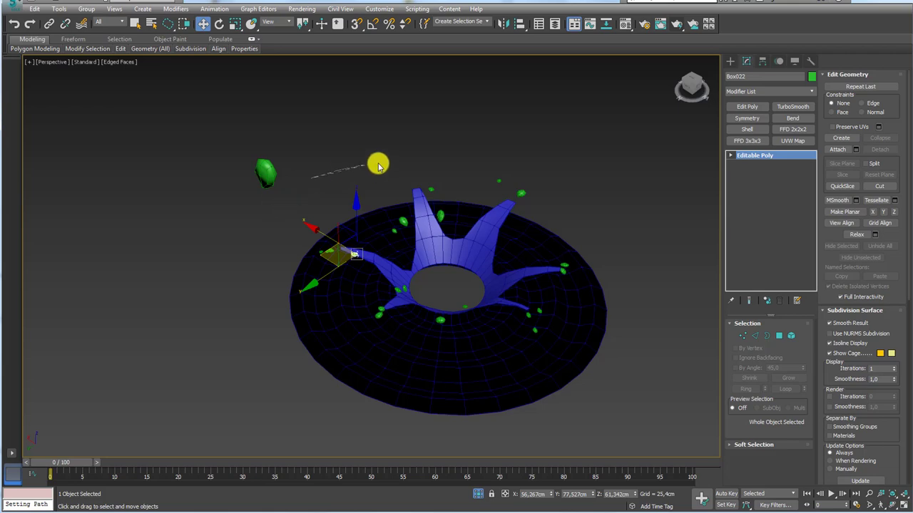
{"action": "key", "text": "ctrl+a"}
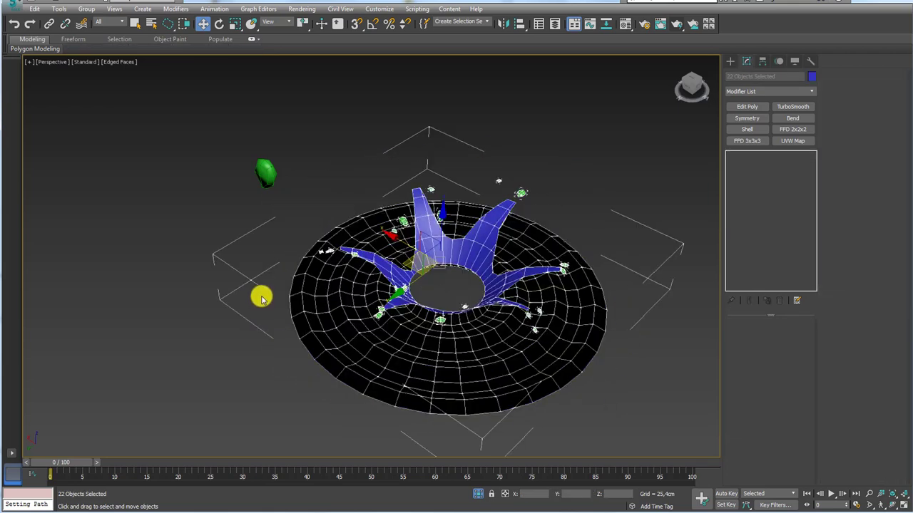
{"action": "left_click", "coordinate": [273, 176]}
{"action": "scroll", "coordinate": [307, 239], "scroll_direction": "up", "scroll_amount": 2}
{"action": "scroll", "coordinate": [383, 370], "scroll_direction": "down", "scroll_amount": 4}
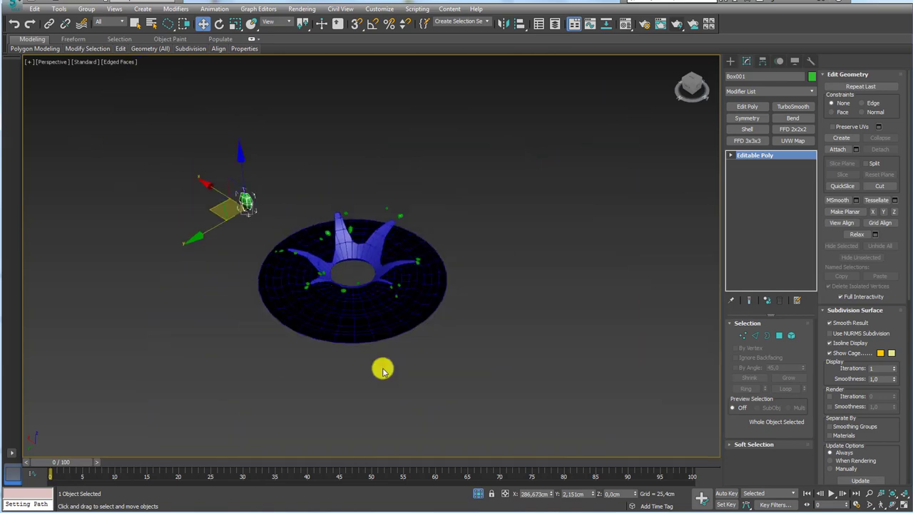
{"action": "scroll", "coordinate": [292, 278], "scroll_direction": "up", "scroll_amount": 5}
{"action": "left_click", "coordinate": [303, 195]}
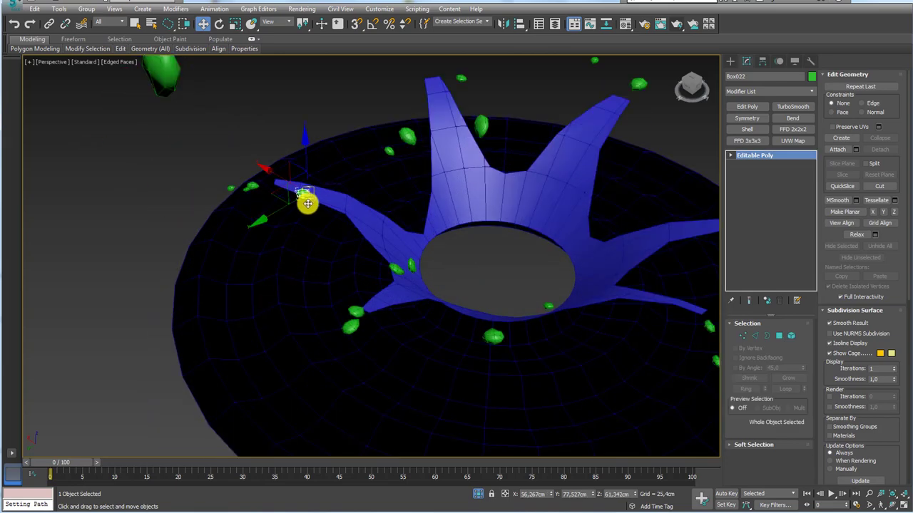
{"action": "mouse_move", "coordinate": [306, 197]}
{"action": "middle_mouse_down", "text": "alt"}
{"action": "mouse_move", "coordinate": [318, 254]}
{"action": "mouse_move", "coordinate": [326, 256]}
{"action": "mouse_move", "coordinate": [342, 223]}
{"action": "mouse_move", "coordinate": [444, 312]}
{"action": "mouse_move", "coordinate": [332, 258]}
{"action": "mouse_move", "coordinate": [304, 276]}
{"action": "middle_mouse_up", "text": "alt"}
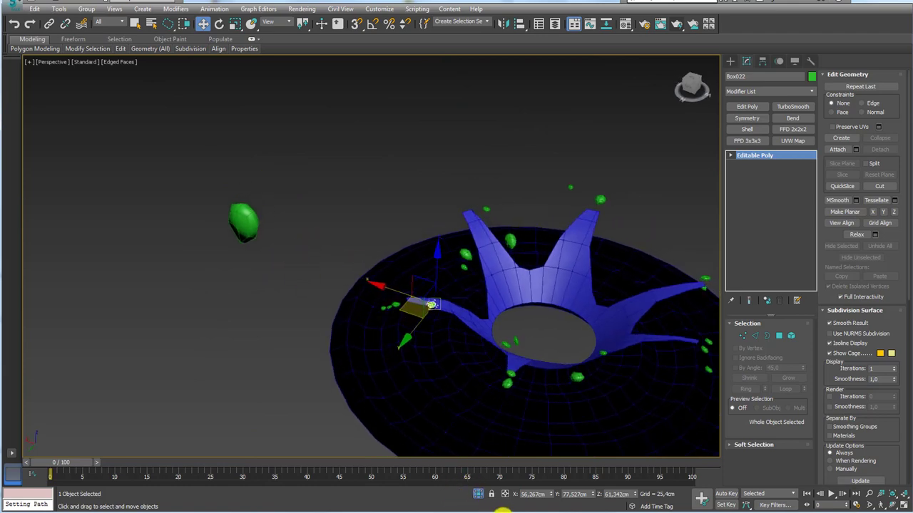
{"action": "left_click", "coordinate": [503, 511]}
{"action": "scroll", "coordinate": [378, 175], "scroll_direction": "up", "scroll_amount": 2}
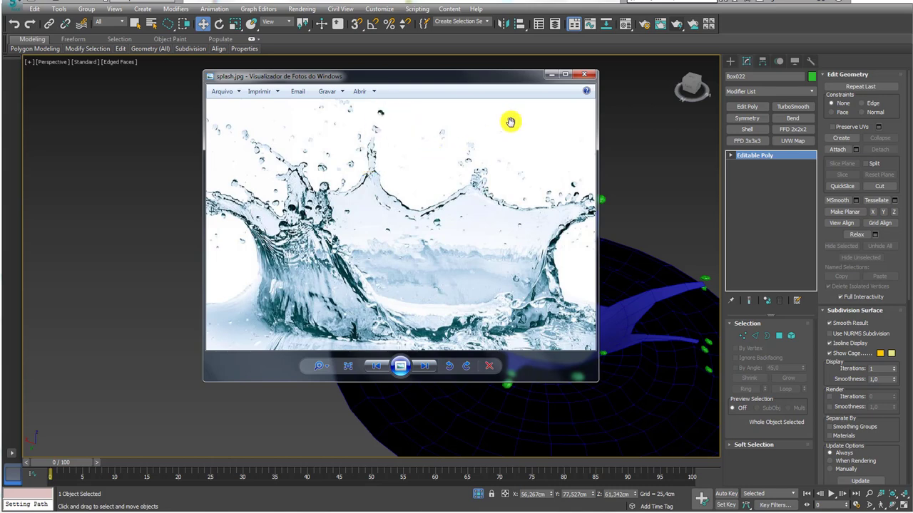
{"action": "left_click", "coordinate": [551, 78]}
{"action": "middle_click_drag", "start_coordinate": [518, 206], "coordinate": [428, 295], "text": "alt"}
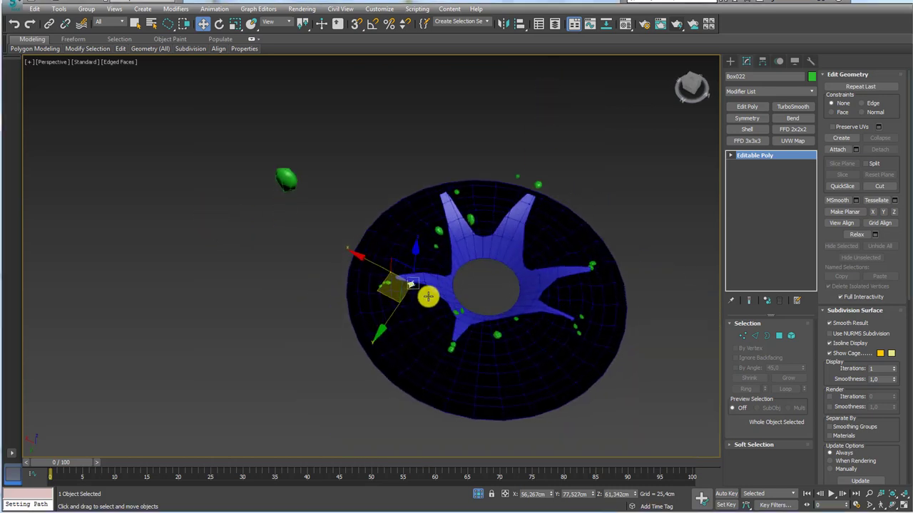
Clone the large droplet downward into a vertical column of copies
{"action": "left_click", "coordinate": [286, 177]}
{"action": "mouse_move", "coordinate": [286, 178]}
{"action": "middle_mouse_down", "text": "alt"}
{"action": "mouse_move", "coordinate": [312, 193]}
{"action": "mouse_move", "coordinate": [295, 195]}
{"action": "middle_mouse_up", "text": "alt"}
{"action": "scroll", "coordinate": [291, 179], "scroll_direction": "up", "scroll_amount": 3}
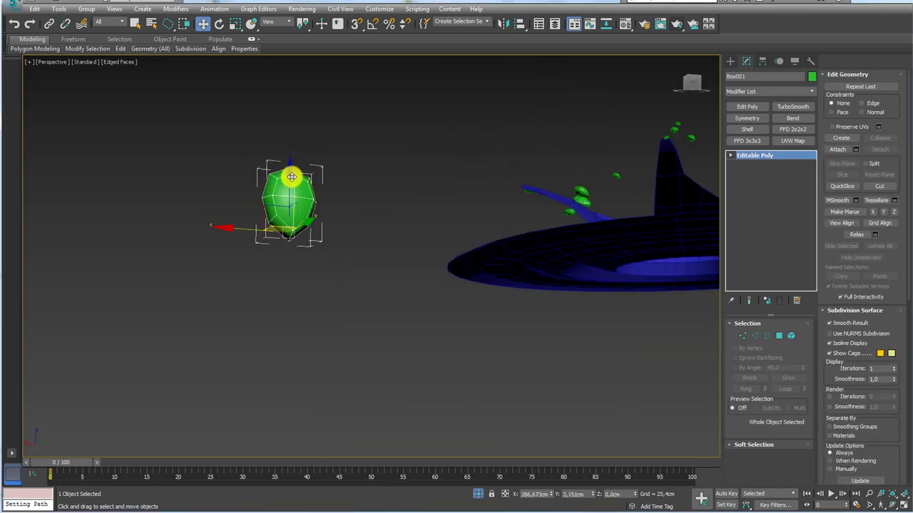
{"action": "scroll", "coordinate": [289, 218], "scroll_direction": "up", "scroll_amount": 2}
{"action": "left_click_drag", "start_coordinate": [289, 218], "coordinate": [288, 285], "text": "shift"}
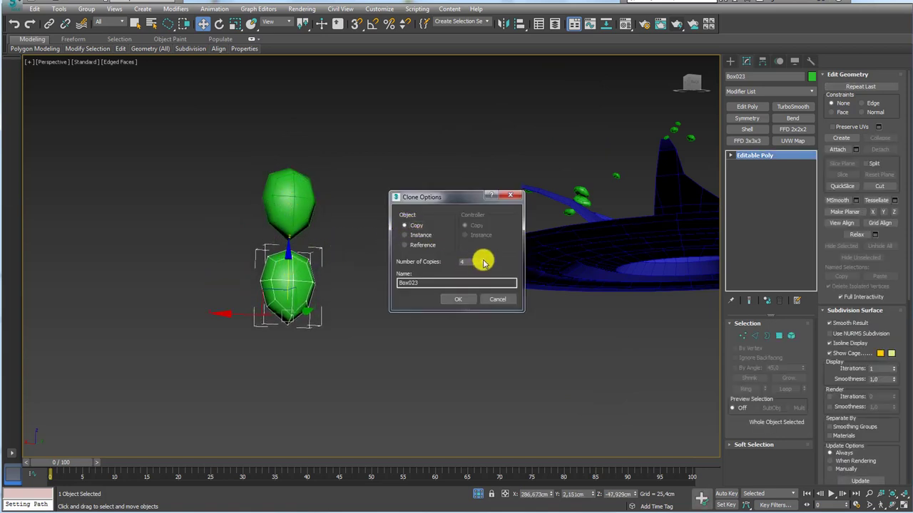
{"action": "left_click", "coordinate": [464, 300]}
{"action": "scroll", "coordinate": [346, 269], "scroll_direction": "down", "scroll_amount": 5}
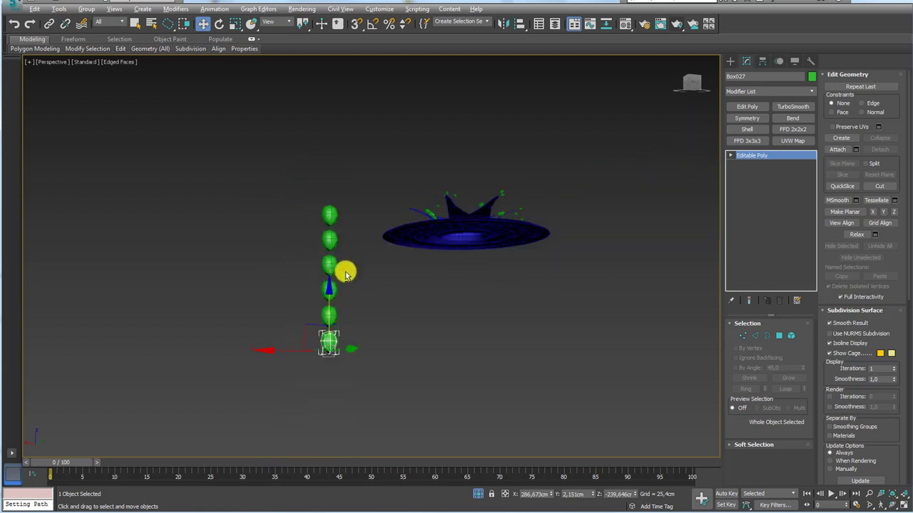
{"action": "scroll", "coordinate": [339, 299], "scroll_direction": "up", "scroll_amount": 6}
Tilt the second-from-bottom droplet and slightly shrink the one above it
{"action": "left_click", "coordinate": [317, 350]}
{"action": "key", "text": "e"}
{"action": "key", "text": "r"}
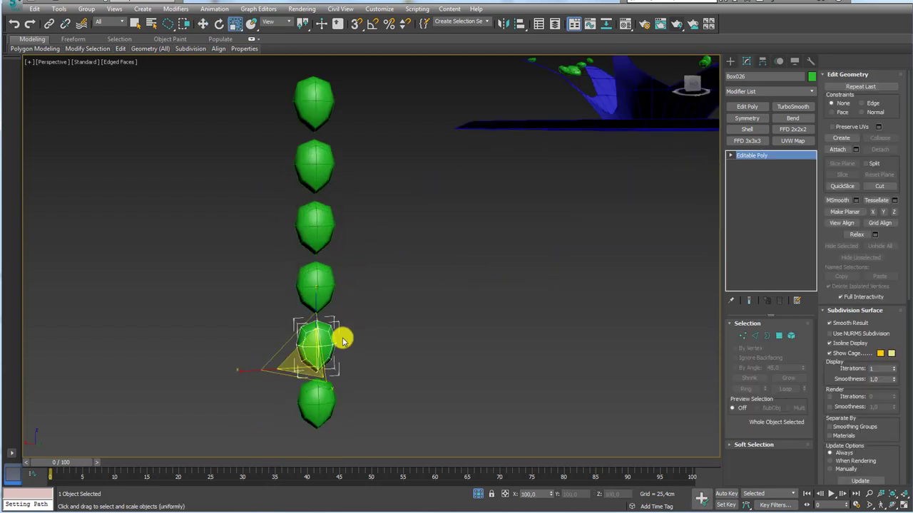
{"action": "key", "text": "e"}
{"action": "mouse_move", "coordinate": [332, 344]}
{"action": "left_mouse_down"}
{"action": "mouse_move", "coordinate": [344, 375]}
{"action": "mouse_move", "coordinate": [350, 316]}
{"action": "left_mouse_up"}
{"action": "key", "text": "r"}
{"action": "left_click", "coordinate": [301, 287]}
{"action": "key", "text": "e"}
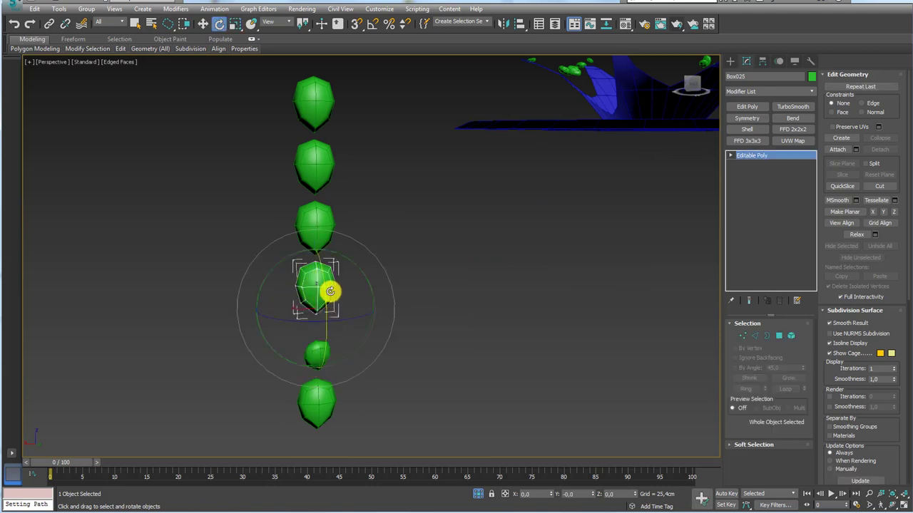
{"action": "left_click_drag", "start_coordinate": [316, 304], "coordinate": [330, 282]}
{"action": "key", "text": "w"}
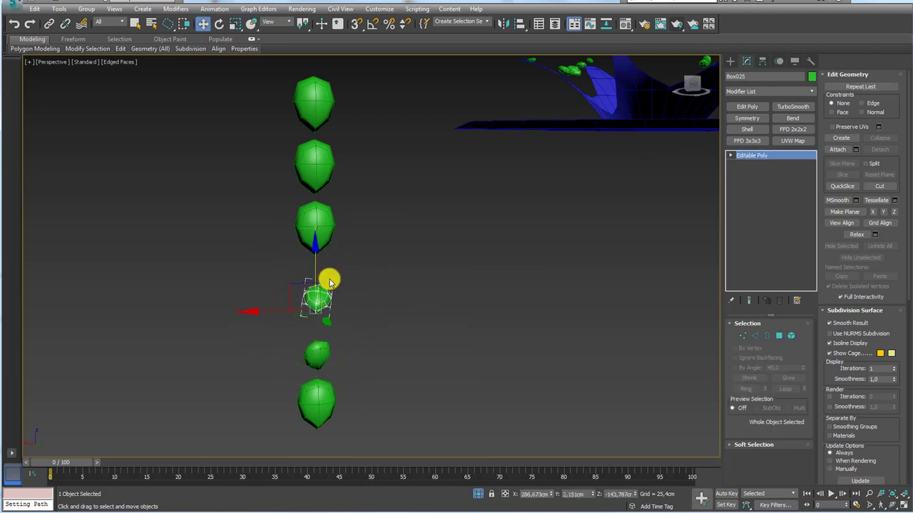
Enlarge the third droplet and stretch it into a longer shape
{"action": "left_click", "coordinate": [326, 239]}
{"action": "key", "text": "r"}
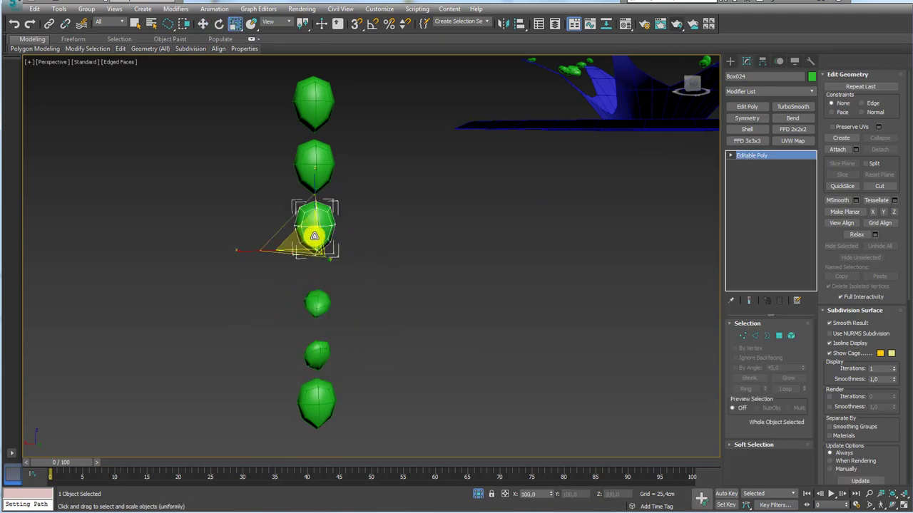
{"action": "mouse_move", "coordinate": [312, 235]}
{"action": "left_mouse_down"}
{"action": "mouse_move", "coordinate": [306, 210]}
{"action": "mouse_move", "coordinate": [317, 231]}
{"action": "left_mouse_up"}
{"action": "key", "text": "w"}
{"action": "key", "text": "e"}
{"action": "key", "text": "w"}
{"action": "middle_click_drag", "start_coordinate": [317, 231], "coordinate": [373, 253], "text": "alt"}
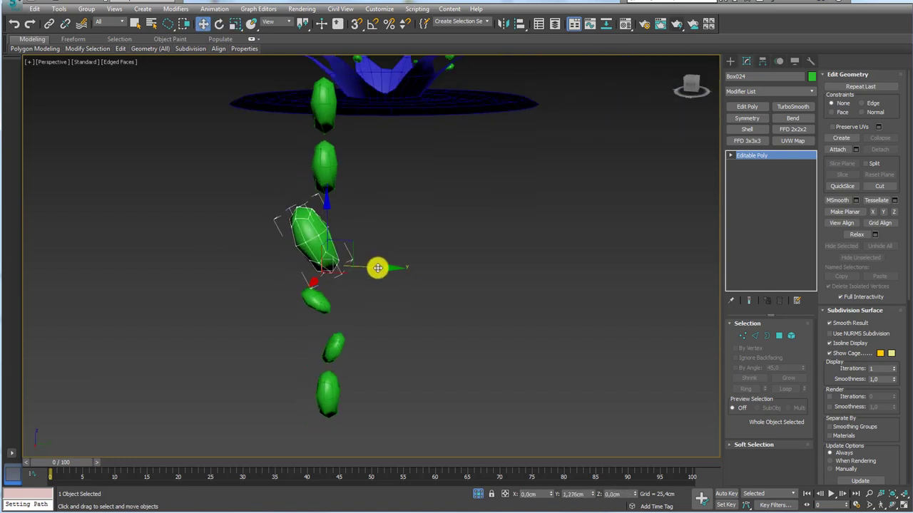
{"action": "left_click", "coordinate": [348, 160]}
{"action": "key", "text": "e"}
{"action": "left_click", "coordinate": [341, 257]}
{"action": "key", "text": "r"}
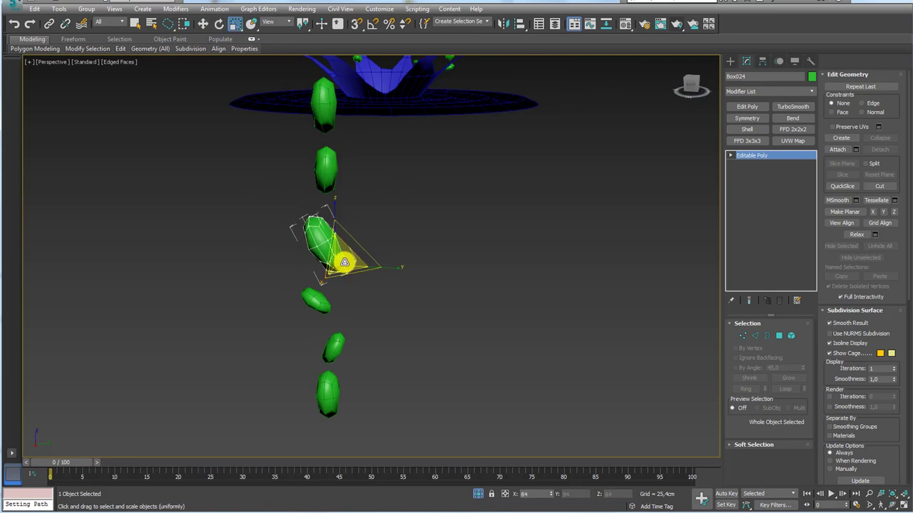
{"action": "mouse_move", "coordinate": [343, 261]}
{"action": "middle_mouse_down", "text": "alt"}
{"action": "mouse_move", "coordinate": [404, 271]}
{"action": "mouse_move", "coordinate": [357, 325]}
{"action": "middle_mouse_up", "text": "alt"}
Enlarge the bottom droplet and readjust the third droplet's proportions
{"action": "left_click", "coordinate": [330, 379]}
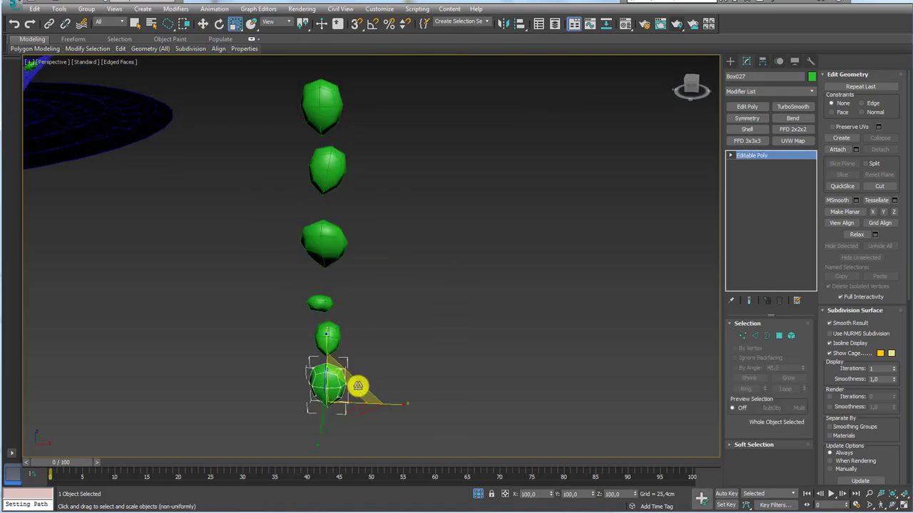
{"action": "left_click_drag", "start_coordinate": [357, 383], "coordinate": [326, 373]}
{"action": "key", "text": "w"}
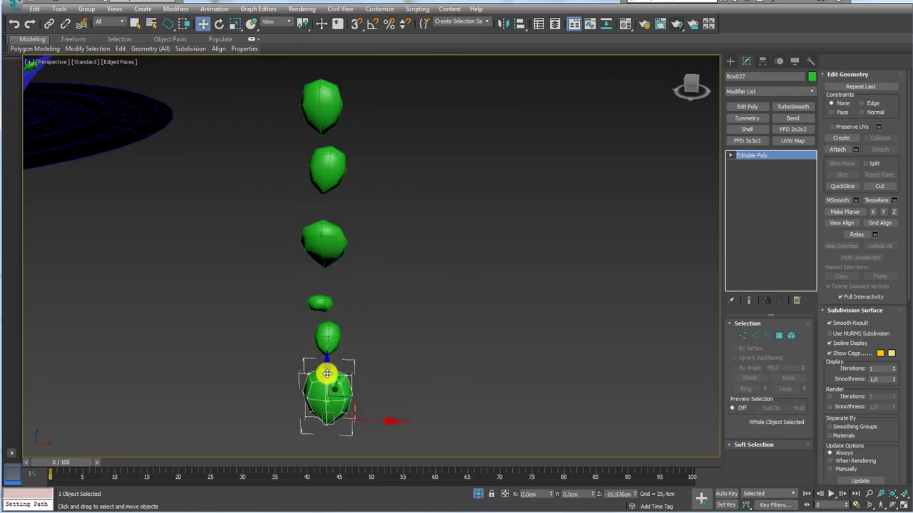
{"action": "key", "text": "e"}
{"action": "key", "text": "r"}
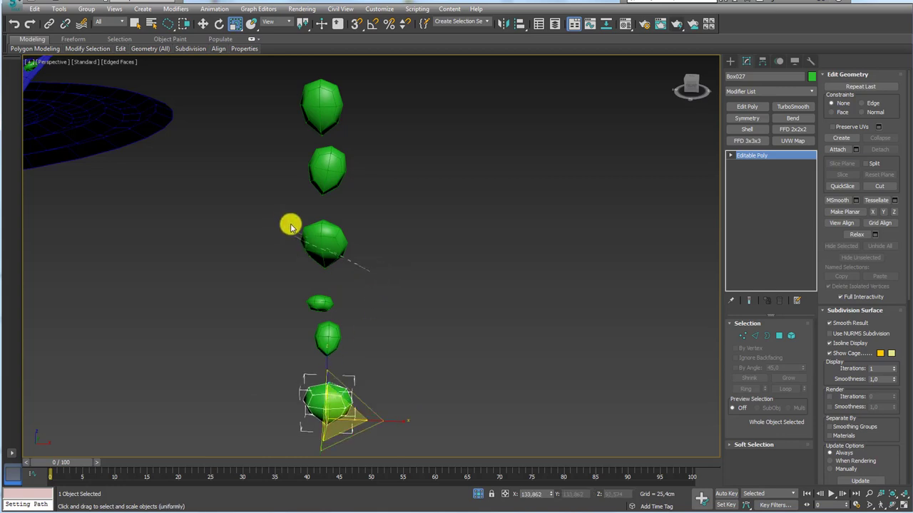
{"action": "left_click", "coordinate": [322, 209]}
{"action": "mouse_move", "coordinate": [326, 186]}
{"action": "middle_mouse_down", "text": "alt"}
{"action": "mouse_move", "coordinate": [381, 318]}
{"action": "mouse_move", "coordinate": [328, 409]}
{"action": "middle_mouse_up", "text": "alt"}
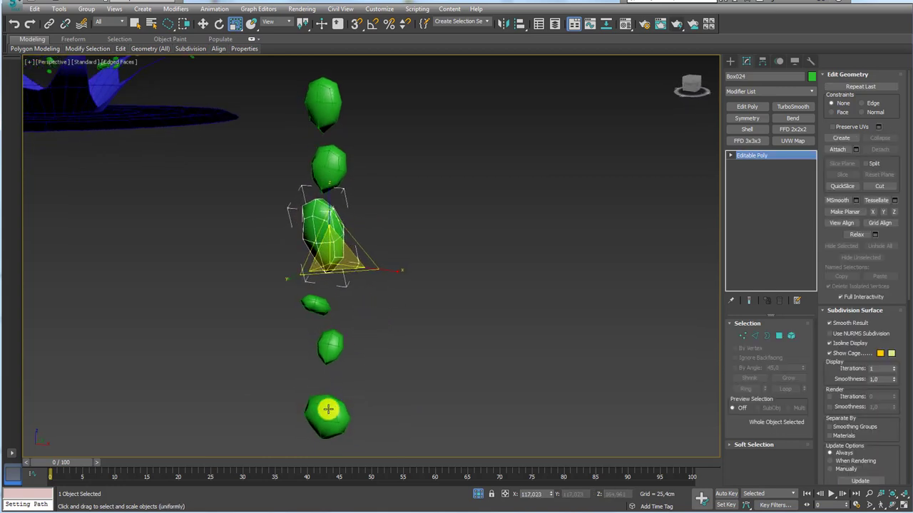
{"action": "left_click", "coordinate": [328, 409]}
{"action": "key", "text": "w"}
{"action": "scroll", "coordinate": [505, 303], "scroll_direction": "down", "scroll_amount": 2}
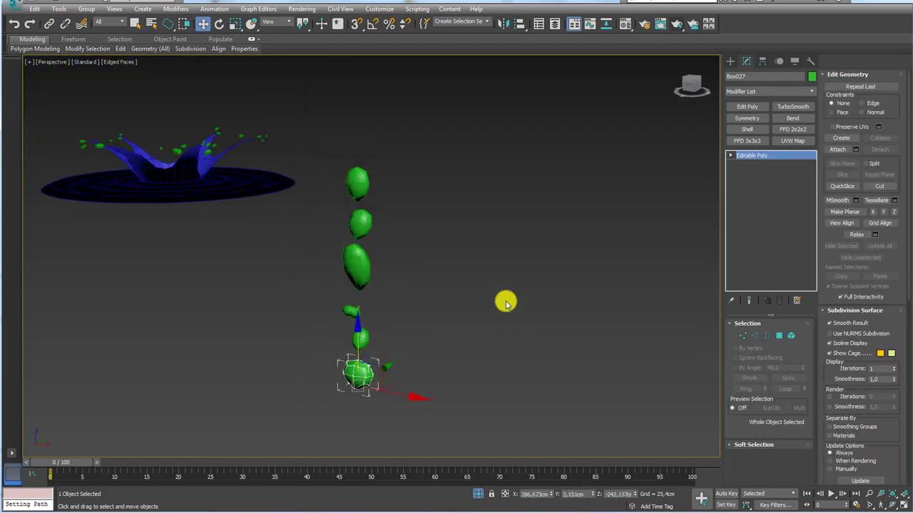
{"action": "left_click", "coordinate": [831, 150]}
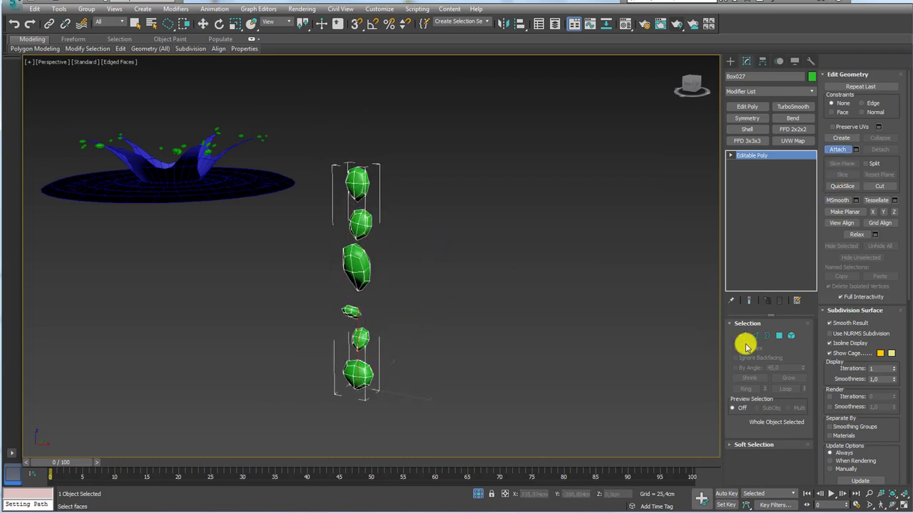
Orbit around the two green droplet pieces in vertex and polygon modes to inspect the gap
{"action": "left_click", "coordinate": [743, 336]}
{"action": "scroll", "coordinate": [421, 221], "scroll_direction": "up", "scroll_amount": 2}
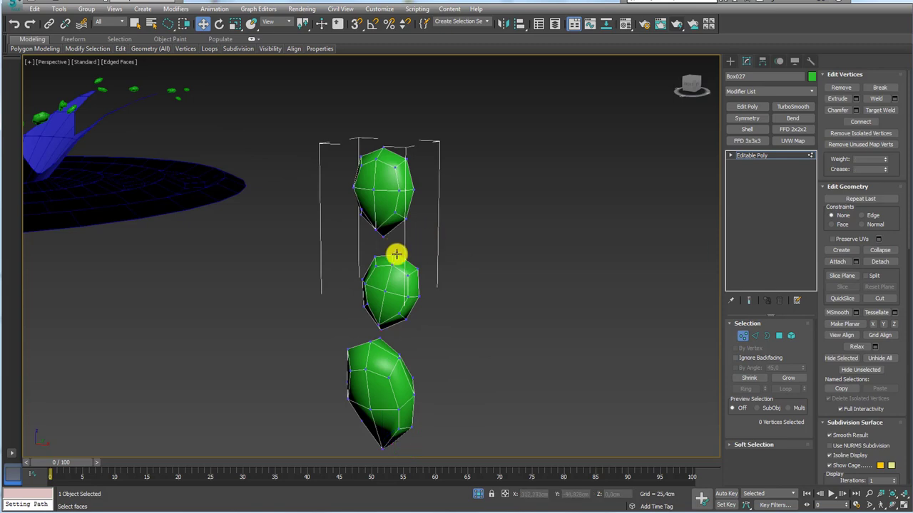
{"action": "scroll", "coordinate": [386, 255], "scroll_direction": "up", "scroll_amount": 1}
{"action": "scroll", "coordinate": [386, 246], "scroll_direction": "up", "scroll_amount": 3}
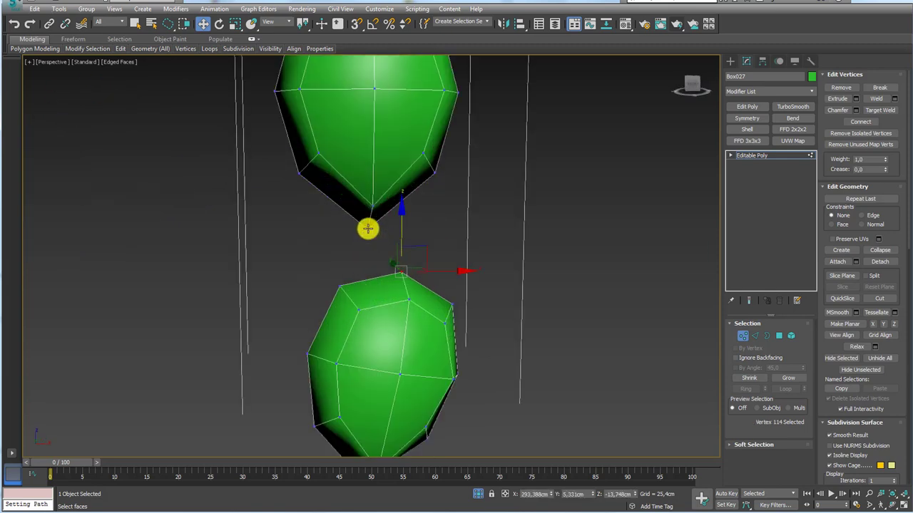
{"action": "middle_click_drag", "start_coordinate": [422, 264], "coordinate": [400, 275], "text": "alt"}
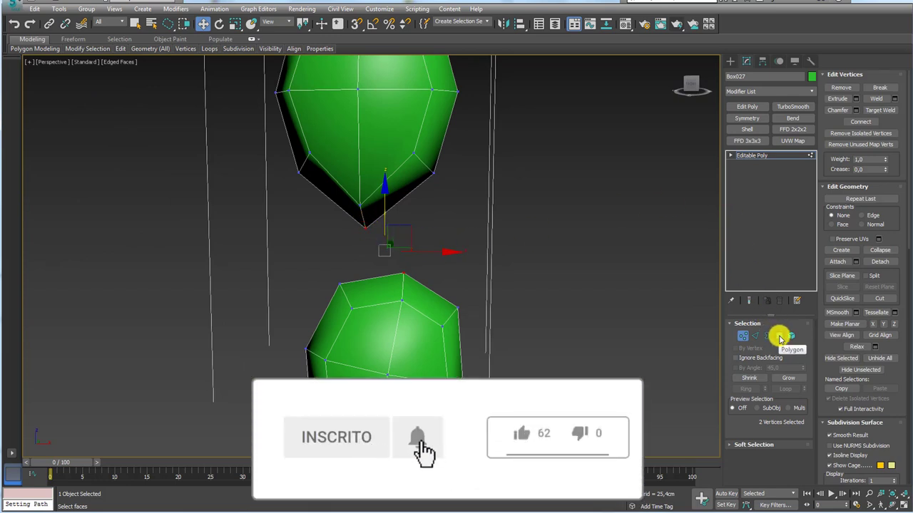
{"action": "left_click", "coordinate": [779, 335], "text": "ctrl"}
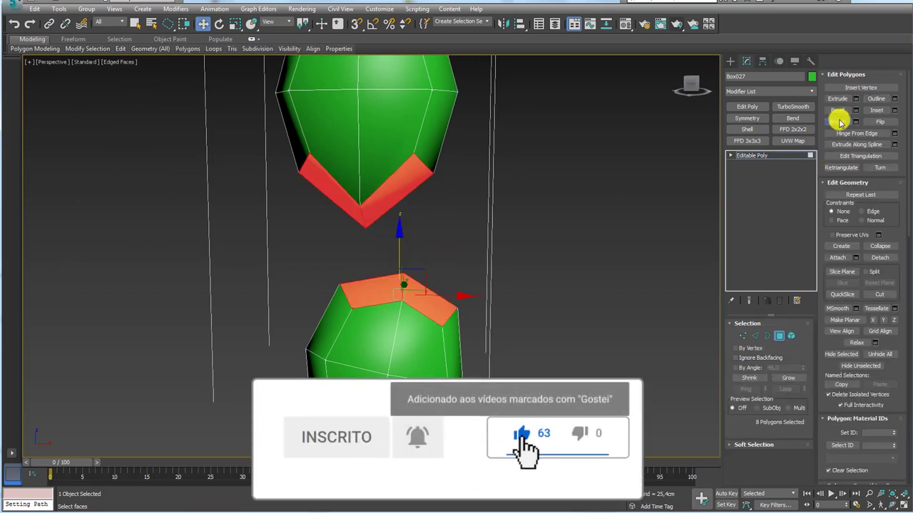
{"action": "scroll", "coordinate": [514, 240], "scroll_direction": "down", "scroll_amount": 3}
{"action": "scroll", "coordinate": [507, 220], "scroll_direction": "down", "scroll_amount": 5}
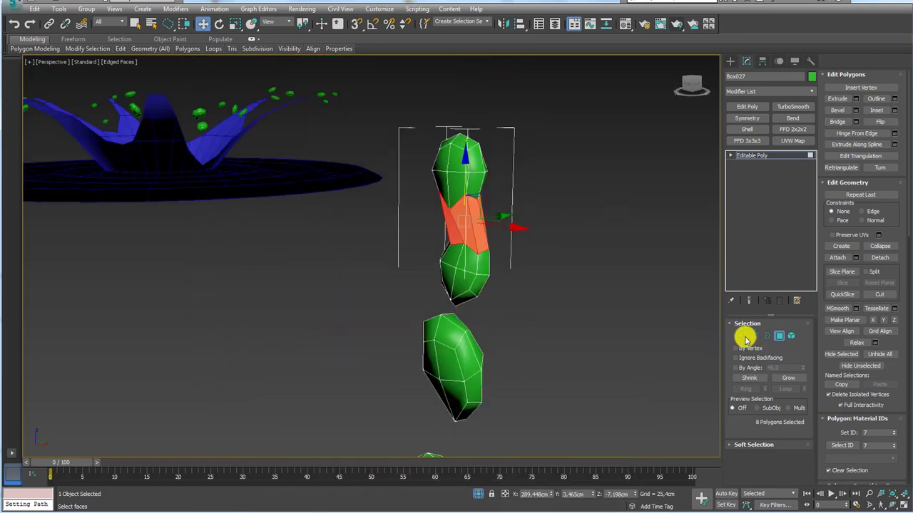
{"action": "left_click", "coordinate": [743, 337]}
{"action": "middle_click_drag", "start_coordinate": [506, 322], "coordinate": [460, 319], "text": "alt"}
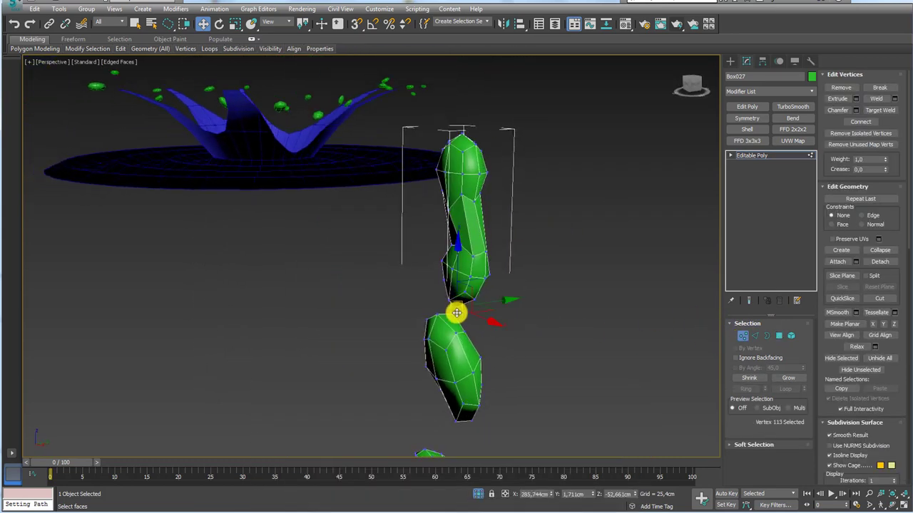
{"action": "left_click", "coordinate": [779, 336], "text": "ctrl"}
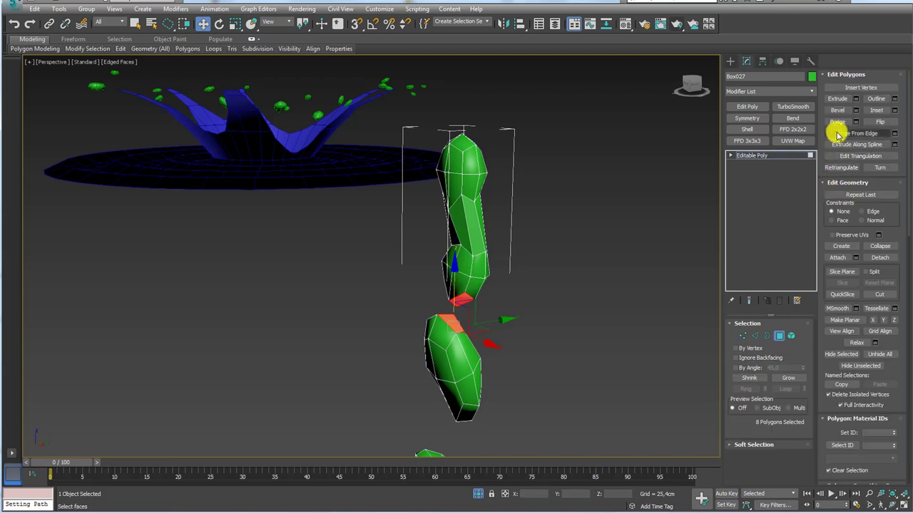
{"action": "middle_click_drag", "start_coordinate": [558, 307], "coordinate": [539, 242], "text": "alt"}
{"action": "key", "text": "1"}
{"action": "middle_click_drag", "start_coordinate": [635, 349], "coordinate": [494, 299], "text": "alt"}
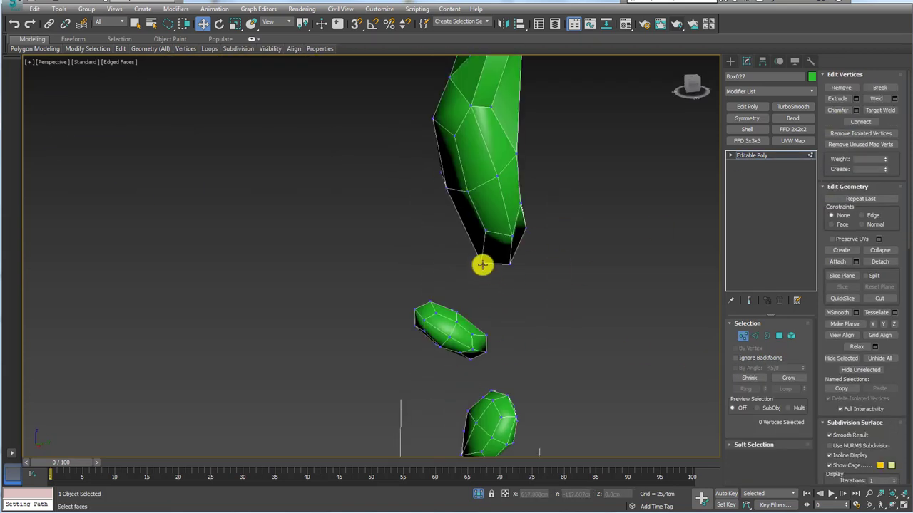
Select the facing end polygons of the upper droplet and the lower blob
{"action": "left_click", "coordinate": [482, 263]}
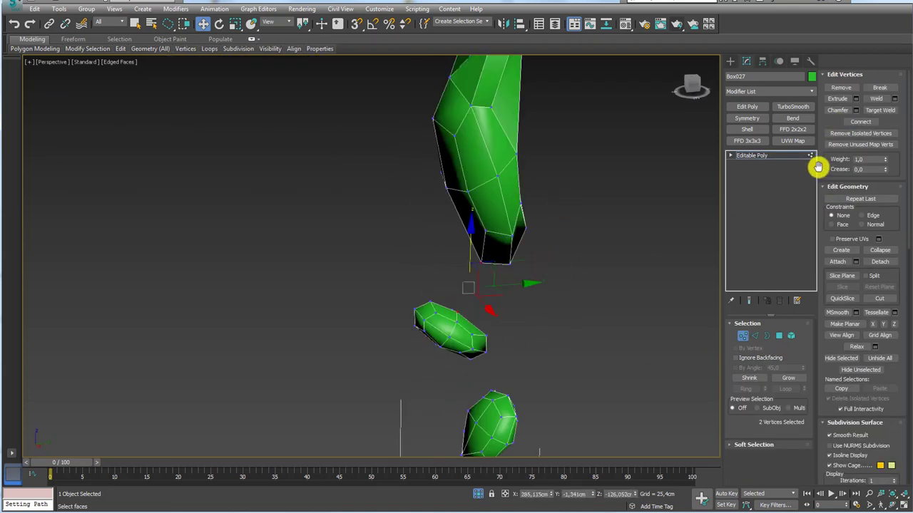
{"action": "key", "text": "4"}
{"action": "mouse_move", "coordinate": [641, 299]}
{"action": "middle_mouse_down", "text": "alt"}
{"action": "mouse_move", "coordinate": [560, 271]}
{"action": "mouse_move", "coordinate": [407, 241]}
{"action": "middle_mouse_up", "text": "alt"}
{"action": "key", "text": "1"}
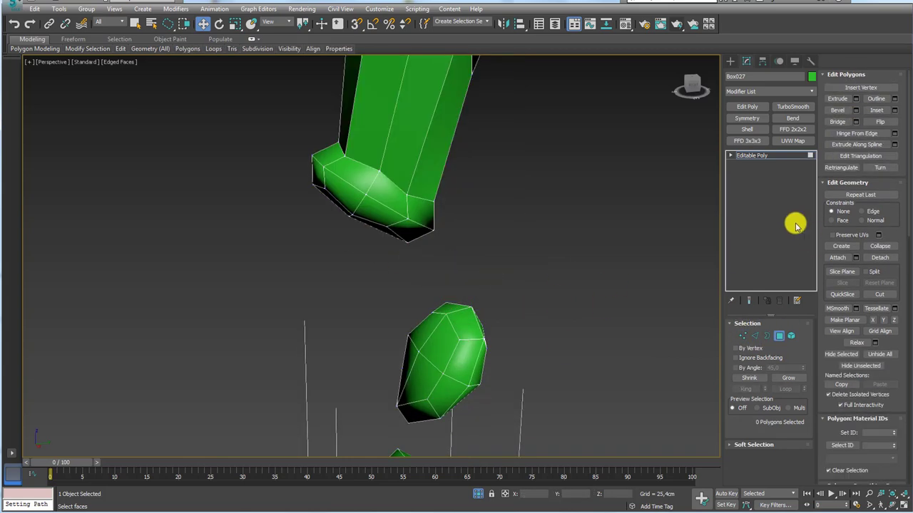
{"action": "key", "text": "4"}
{"action": "mouse_move", "coordinate": [641, 214]}
{"action": "middle_mouse_down", "text": "alt"}
{"action": "mouse_move", "coordinate": [573, 178]}
{"action": "mouse_move", "coordinate": [489, 259]}
{"action": "middle_mouse_up", "text": "alt"}
{"action": "left_click", "coordinate": [489, 259], "text": "ctrl"}
Bridge the two droplet pieces into one continuous mesh, Box027
{"action": "left_click", "coordinate": [837, 121]}
{"action": "key", "text": "4"}
{"action": "scroll", "coordinate": [587, 240], "scroll_direction": "down", "scroll_amount": 3}
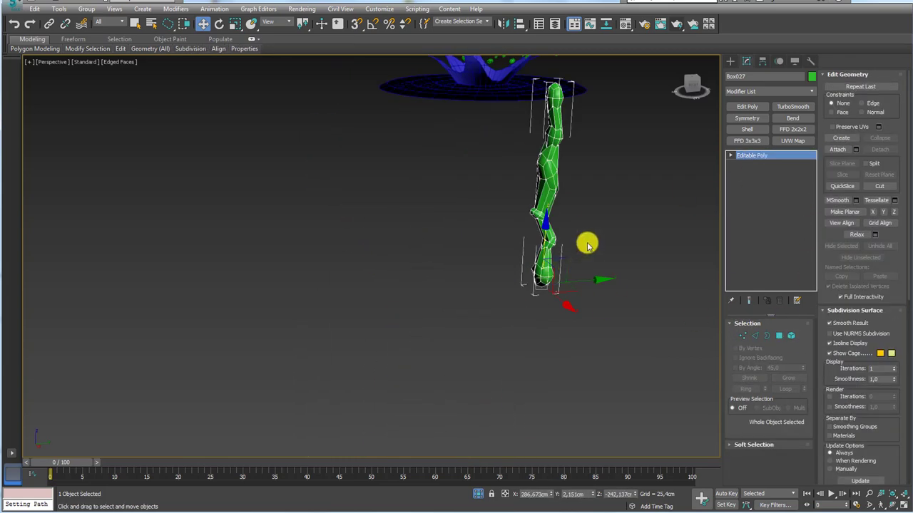
{"action": "mouse_move", "coordinate": [587, 241]}
{"action": "middle_mouse_down", "text": "alt"}
{"action": "mouse_move", "coordinate": [549, 342]}
{"action": "mouse_move", "coordinate": [550, 328]}
{"action": "middle_mouse_up", "text": "alt"}
{"action": "scroll", "coordinate": [469, 284], "scroll_direction": "up", "scroll_amount": 2}
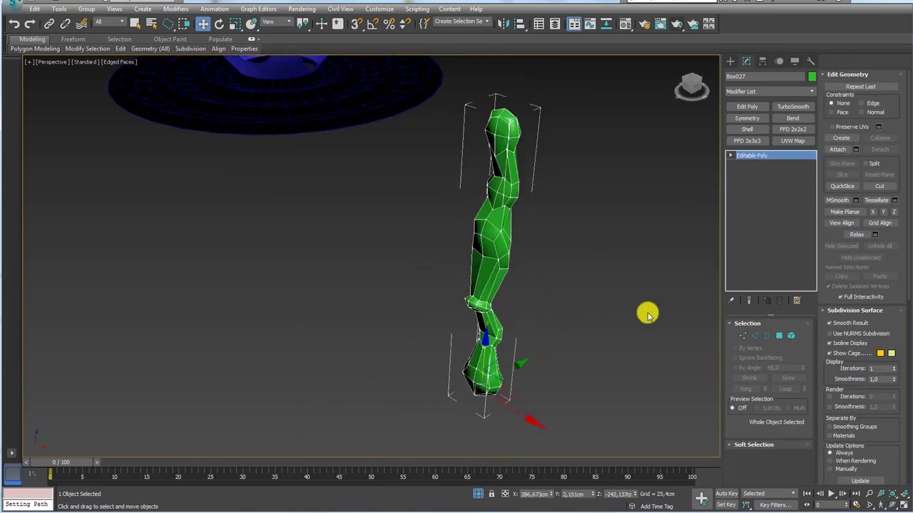
Scale down an edge ring near the stream's bottom to pinch it, then exit sub-object mode
{"action": "key", "text": "2"}
{"action": "middle_click_drag", "start_coordinate": [564, 279], "coordinate": [572, 277], "text": "alt"}
{"action": "scroll", "coordinate": [573, 278], "scroll_direction": "up", "scroll_amount": 3}
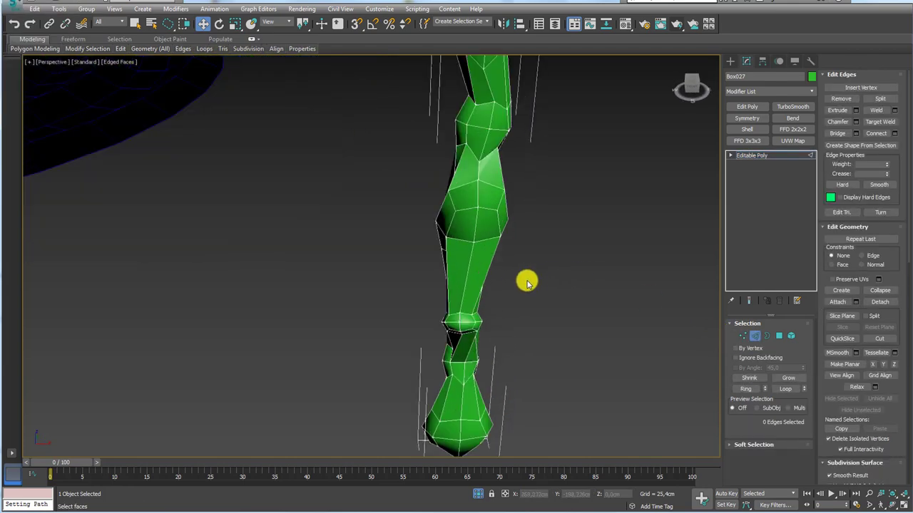
{"action": "left_click", "coordinate": [878, 137]}
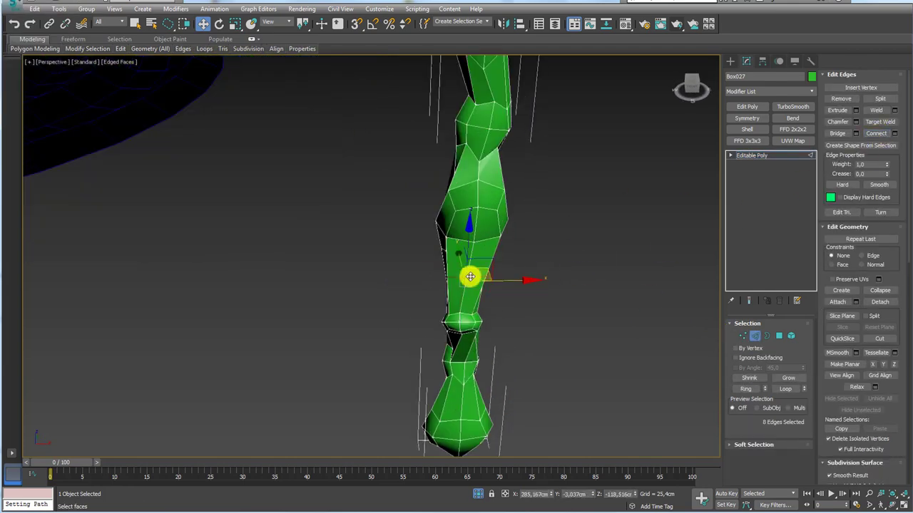
{"action": "key", "text": "r"}
{"action": "mouse_move", "coordinate": [455, 301]}
{"action": "middle_mouse_down", "text": "alt"}
{"action": "mouse_move", "coordinate": [458, 320]}
{"action": "mouse_move", "coordinate": [534, 291]}
{"action": "mouse_move", "coordinate": [554, 324]}
{"action": "mouse_move", "coordinate": [600, 289]}
{"action": "middle_mouse_up", "text": "alt"}
{"action": "key", "text": "ctrl+z"}
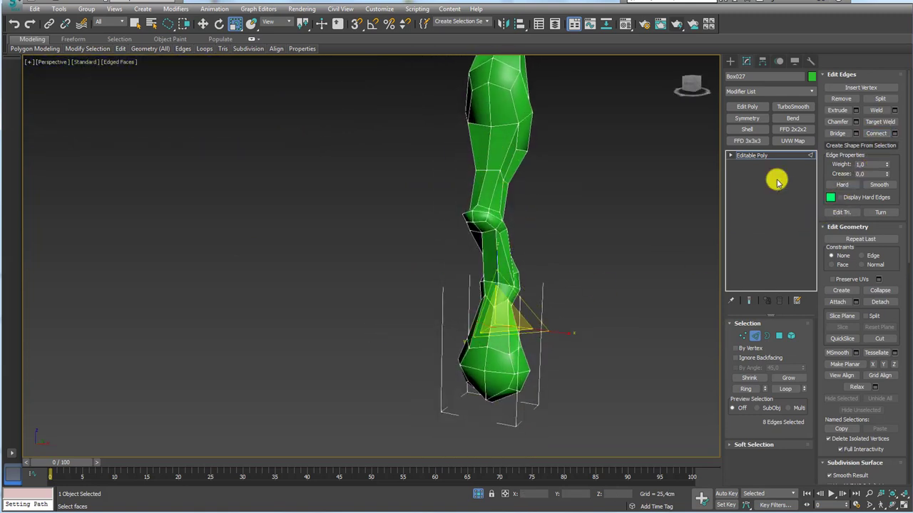
{"action": "scroll", "coordinate": [531, 242], "scroll_direction": "down", "scroll_amount": 2}
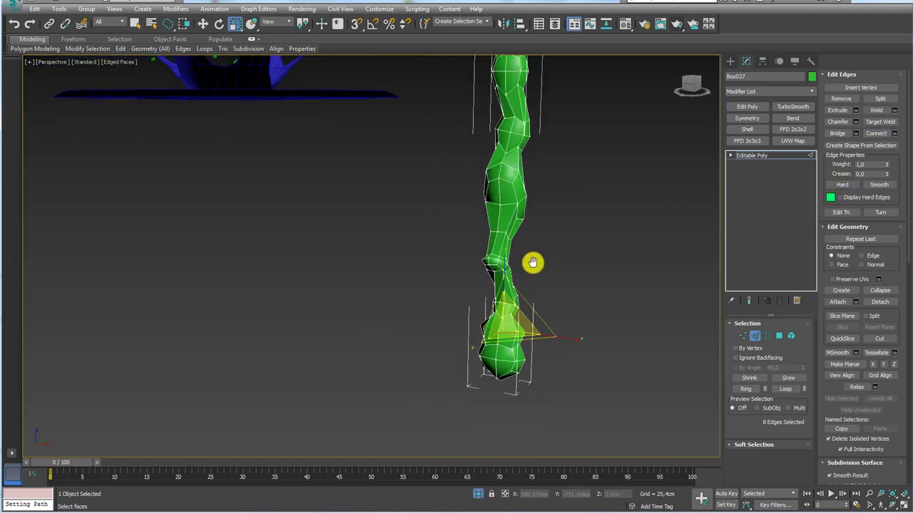
{"action": "scroll", "coordinate": [532, 261], "scroll_direction": "down", "scroll_amount": 2}
{"action": "left_click", "coordinate": [752, 156]}
{"action": "mouse_move", "coordinate": [617, 204]}
{"action": "middle_mouse_down", "text": "alt"}
{"action": "mouse_move", "coordinate": [483, 256]}
{"action": "mouse_move", "coordinate": [494, 288]}
{"action": "mouse_move", "coordinate": [540, 292]}
{"action": "mouse_move", "coordinate": [554, 305]}
{"action": "mouse_move", "coordinate": [528, 337]}
{"action": "middle_mouse_up", "text": "alt"}
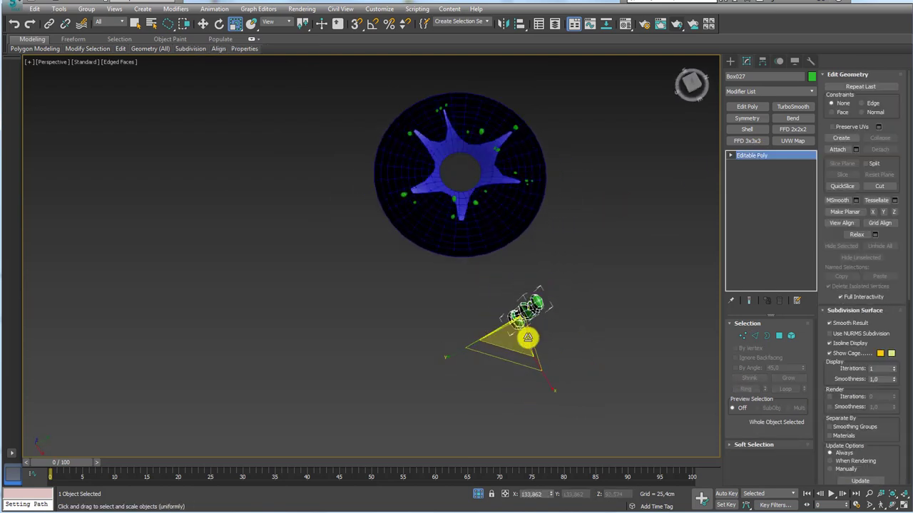
Move the droplet stream up onto the splash disc and shrink it to suit
{"action": "key", "text": "w"}
{"action": "mouse_move", "coordinate": [544, 330]}
{"action": "left_mouse_down"}
{"action": "mouse_move", "coordinate": [536, 174]}
{"action": "mouse_move", "coordinate": [518, 178]}
{"action": "left_mouse_up"}
{"action": "key", "text": "shift+z"}
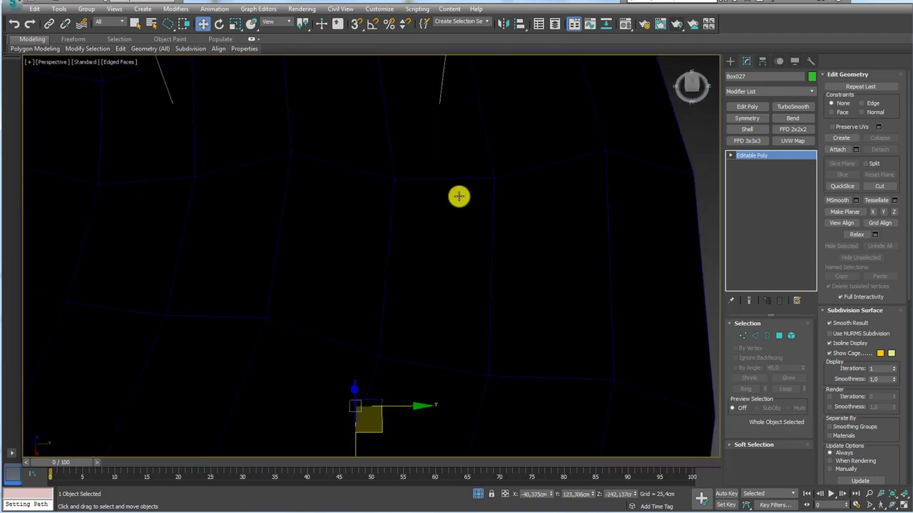
{"action": "key", "text": "shift+z"}
{"action": "key", "text": "shift+z"}
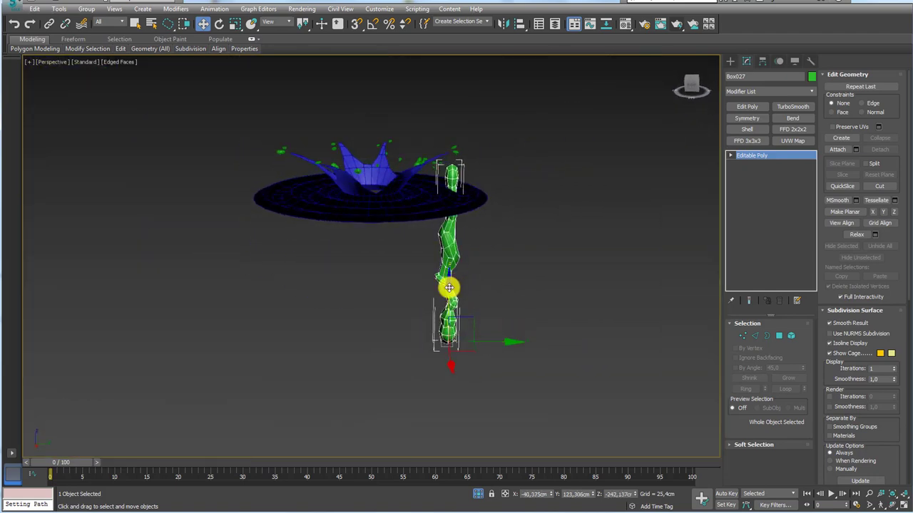
{"action": "left_click_drag", "start_coordinate": [449, 287], "coordinate": [444, 153]}
{"action": "key", "text": "r"}
{"action": "left_click_drag", "start_coordinate": [457, 202], "coordinate": [486, 276]}
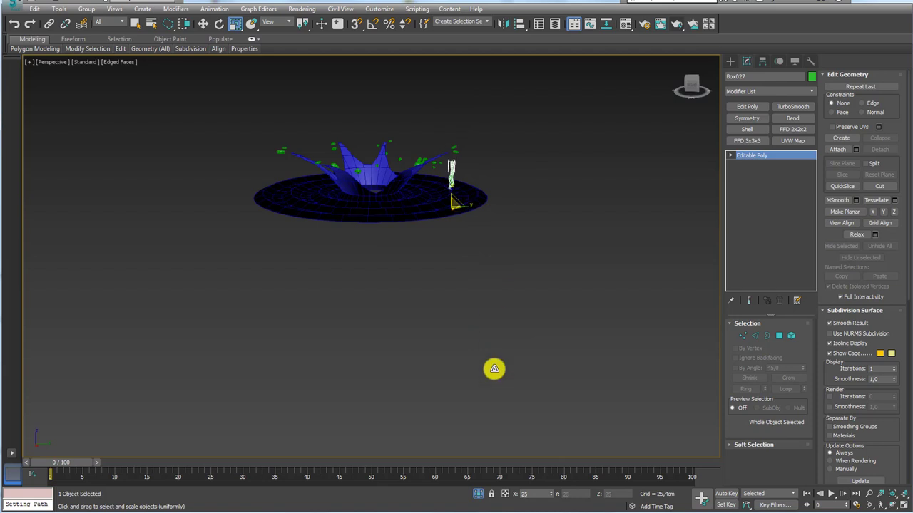
{"action": "key", "text": "w"}
Place the stream on the right-hand crown tip, rotated to lie horizontally
{"action": "middle_click_drag", "start_coordinate": [423, 151], "coordinate": [452, 254], "text": "alt"}
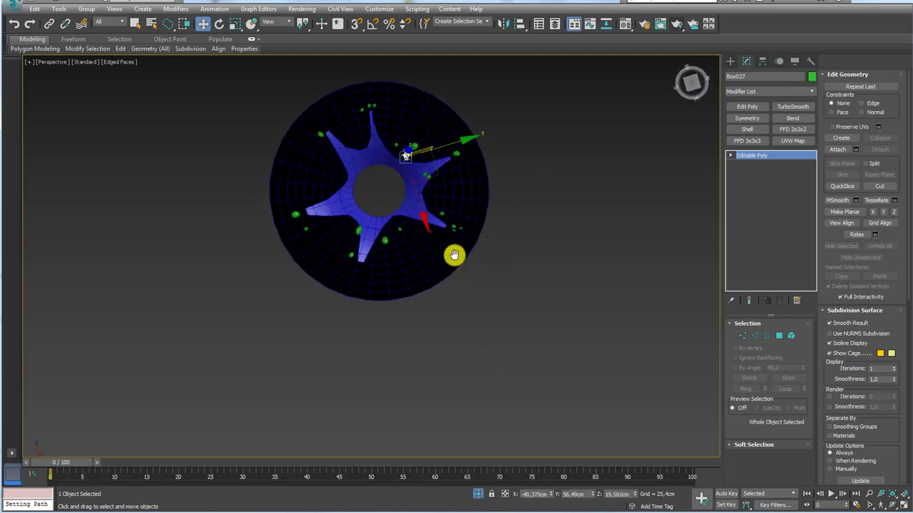
{"action": "scroll", "coordinate": [438, 230], "scroll_direction": "up", "scroll_amount": 3}
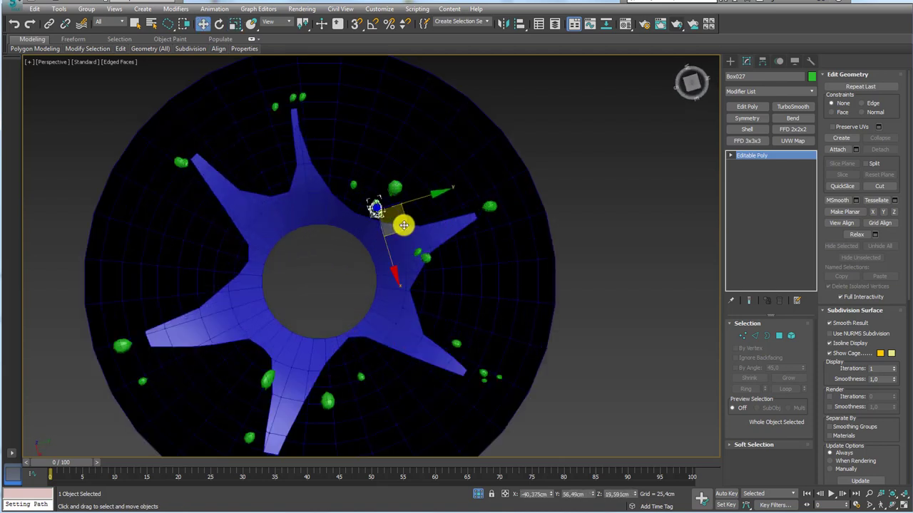
{"action": "mouse_move", "coordinate": [404, 225]}
{"action": "left_mouse_down"}
{"action": "mouse_move", "coordinate": [515, 229]}
{"action": "mouse_move", "coordinate": [505, 344]}
{"action": "mouse_move", "coordinate": [492, 380]}
{"action": "left_mouse_up"}
{"action": "middle_click_drag", "start_coordinate": [541, 367], "coordinate": [531, 238], "text": "alt"}
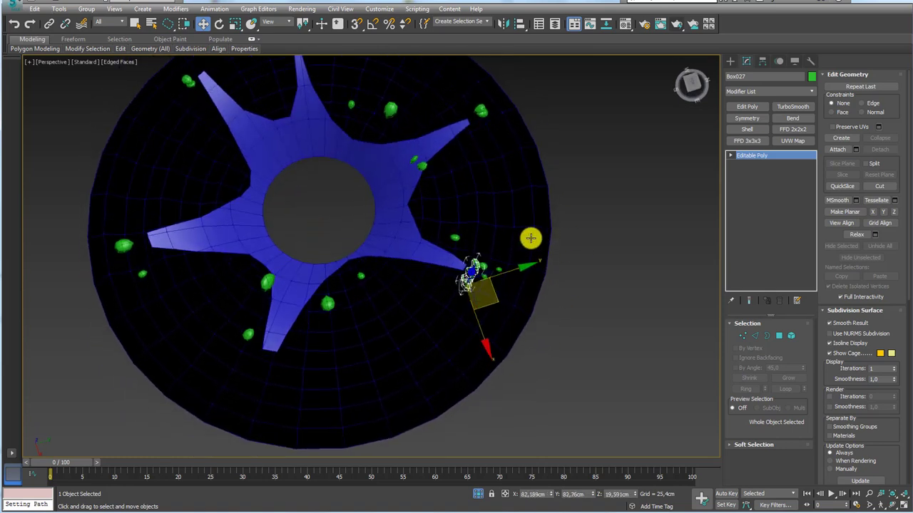
{"action": "key", "text": "e"}
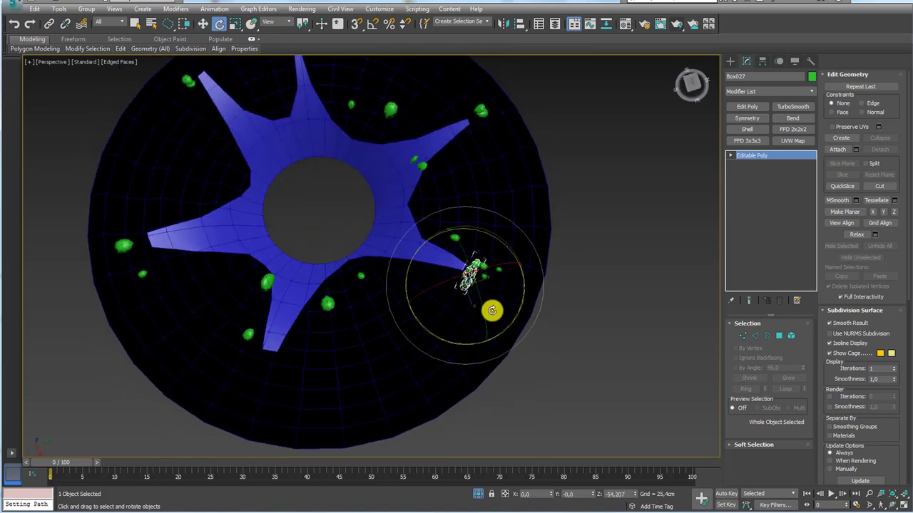
{"action": "mouse_move", "coordinate": [492, 310]}
{"action": "left_mouse_down"}
{"action": "mouse_move", "coordinate": [542, 301]}
{"action": "mouse_move", "coordinate": [552, 316]}
{"action": "left_mouse_up"}
{"action": "mouse_move", "coordinate": [552, 315]}
{"action": "middle_mouse_down", "text": "alt"}
{"action": "mouse_move", "coordinate": [516, 252]}
{"action": "mouse_move", "coordinate": [497, 291]}
{"action": "middle_mouse_up", "text": "alt"}
{"action": "key", "text": "w"}
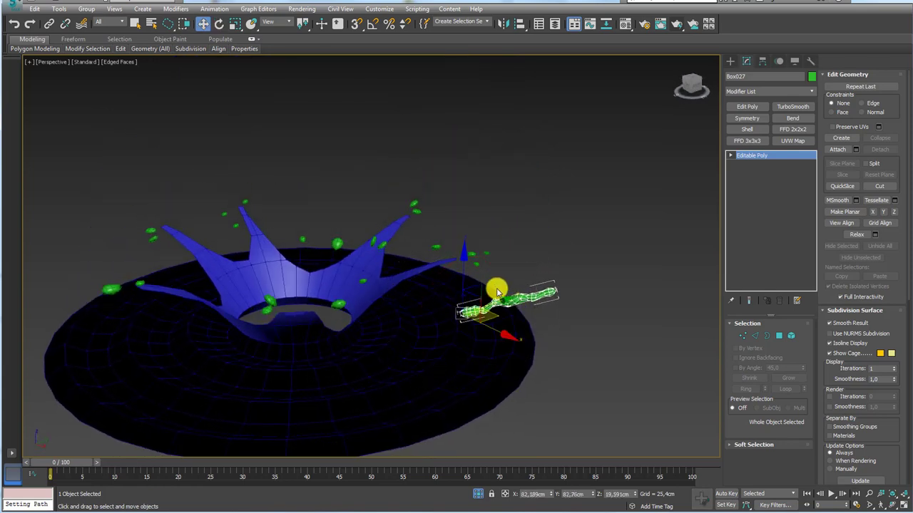
{"action": "left_click_drag", "start_coordinate": [471, 280], "coordinate": [459, 218]}
{"action": "scroll", "coordinate": [494, 244], "scroll_direction": "up", "scroll_amount": 2}
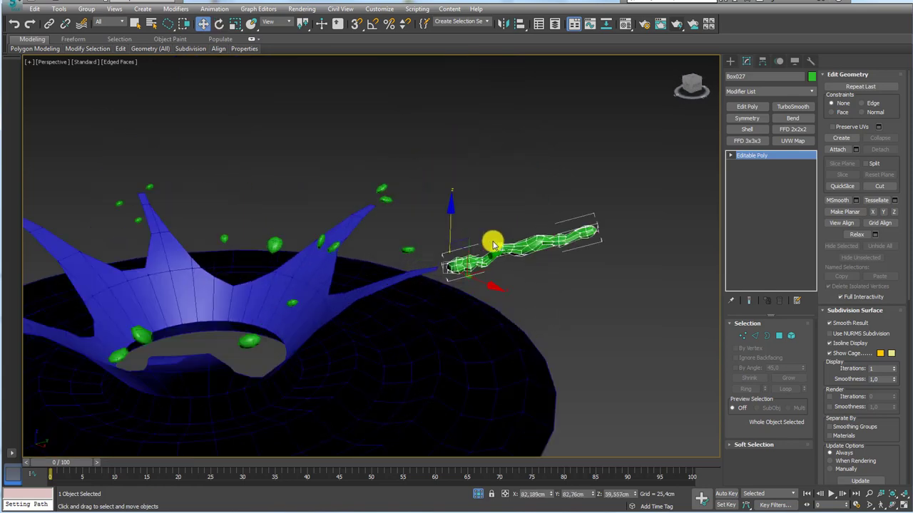
{"action": "mouse_move", "coordinate": [485, 267]}
{"action": "left_mouse_down"}
{"action": "mouse_move", "coordinate": [442, 269]}
{"action": "mouse_move", "coordinate": [383, 306]}
{"action": "mouse_move", "coordinate": [398, 285]}
{"action": "mouse_move", "coordinate": [377, 275]}
{"action": "mouse_move", "coordinate": [366, 302]}
{"action": "left_mouse_up"}
Angle the stream off the tip, then Shift-drag to make a copy
{"action": "key", "text": "e"}
{"action": "key", "text": "w"}
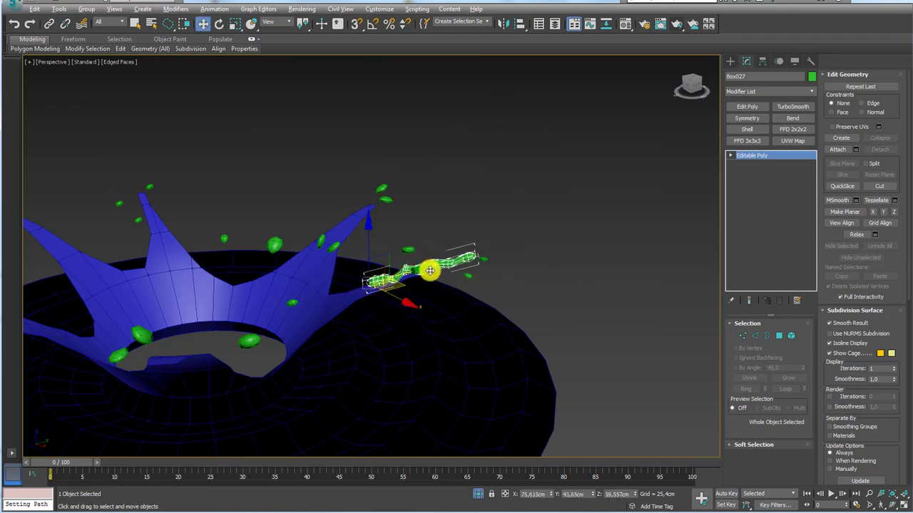
{"action": "middle_click_drag", "start_coordinate": [430, 268], "coordinate": [412, 293], "text": "alt"}
{"action": "left_click_drag", "start_coordinate": [402, 278], "coordinate": [404, 233]}
{"action": "mouse_move", "coordinate": [404, 233]}
{"action": "middle_mouse_down", "text": "alt"}
{"action": "mouse_move", "coordinate": [461, 253]}
{"action": "mouse_move", "coordinate": [419, 242]}
{"action": "middle_mouse_up", "text": "alt"}
{"action": "left_click_drag", "start_coordinate": [419, 239], "coordinate": [251, 389]}
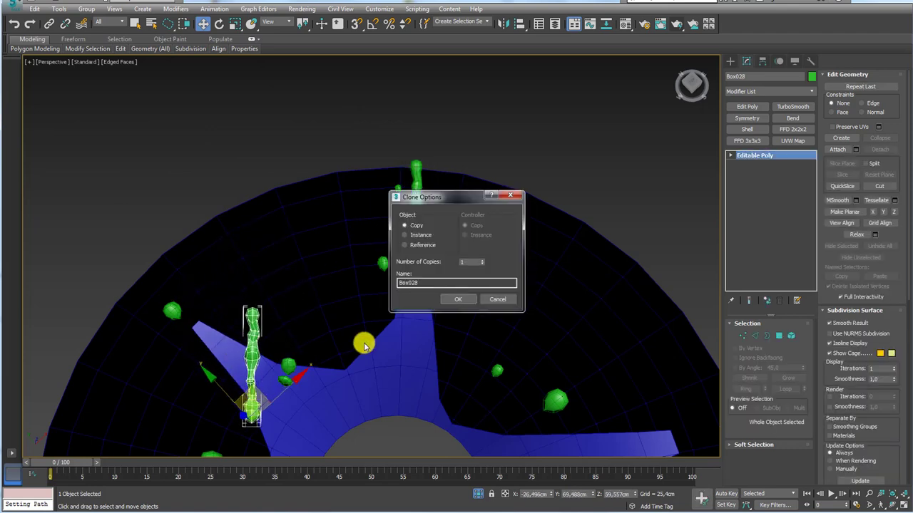
Confirm the copy Box028 and move it onto another crown tip
{"action": "left_click", "coordinate": [455, 299]}
{"action": "mouse_move", "coordinate": [454, 300]}
{"action": "middle_mouse_down", "text": "alt"}
{"action": "mouse_move", "coordinate": [423, 206]}
{"action": "mouse_move", "coordinate": [367, 249]}
{"action": "mouse_move", "coordinate": [338, 219]}
{"action": "middle_mouse_up", "text": "alt"}
{"action": "key", "text": "e"}
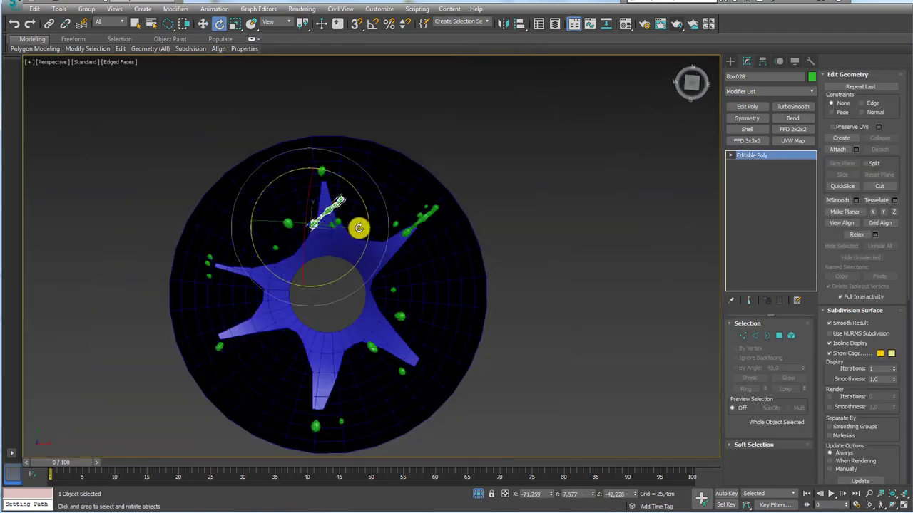
{"action": "left_click_drag", "start_coordinate": [370, 215], "coordinate": [330, 138]}
{"action": "key", "text": "w"}
{"action": "left_click_drag", "start_coordinate": [326, 204], "coordinate": [310, 238]}
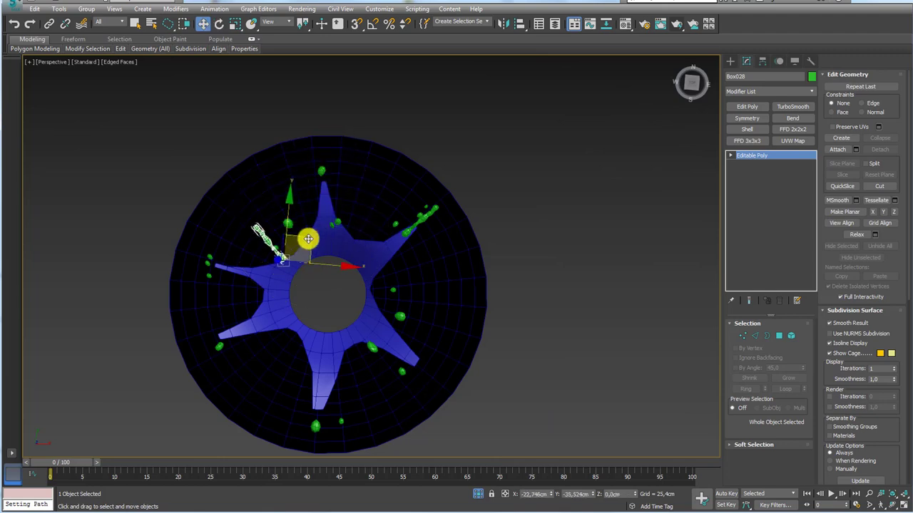
{"action": "mouse_move", "coordinate": [348, 247]}
{"action": "middle_mouse_down"}
{"action": "mouse_move", "coordinate": [364, 238]}
{"action": "mouse_move", "coordinate": [421, 253]}
{"action": "mouse_move", "coordinate": [463, 198]}
{"action": "middle_mouse_up"}
{"action": "scroll", "coordinate": [501, 207], "scroll_direction": "up", "scroll_amount": 3}
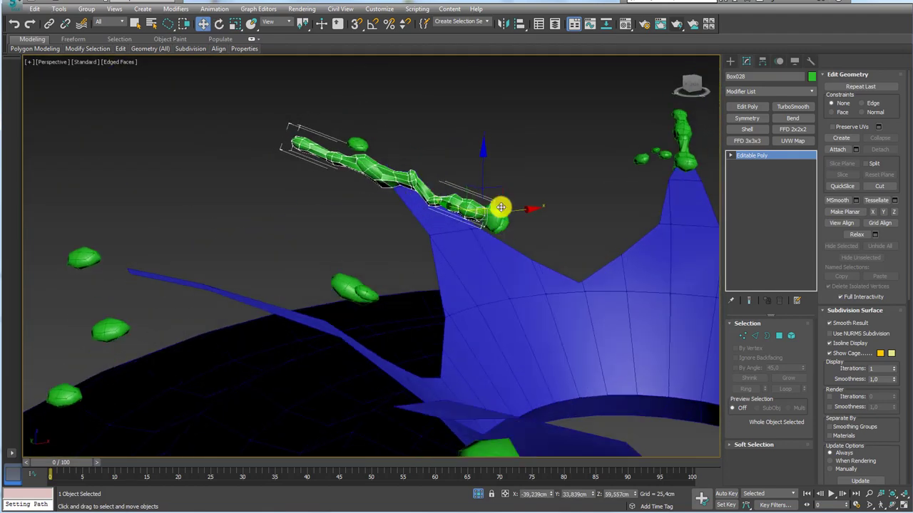
{"action": "left_click_drag", "start_coordinate": [481, 171], "coordinate": [475, 285]}
Tilt Box028 into a diagonal pose leaning upward off the tip
{"action": "key", "text": "e"}
{"action": "mouse_move", "coordinate": [475, 322]}
{"action": "left_mouse_down"}
{"action": "mouse_move", "coordinate": [475, 279]}
{"action": "mouse_move", "coordinate": [510, 322]}
{"action": "mouse_move", "coordinate": [549, 309]}
{"action": "left_mouse_up"}
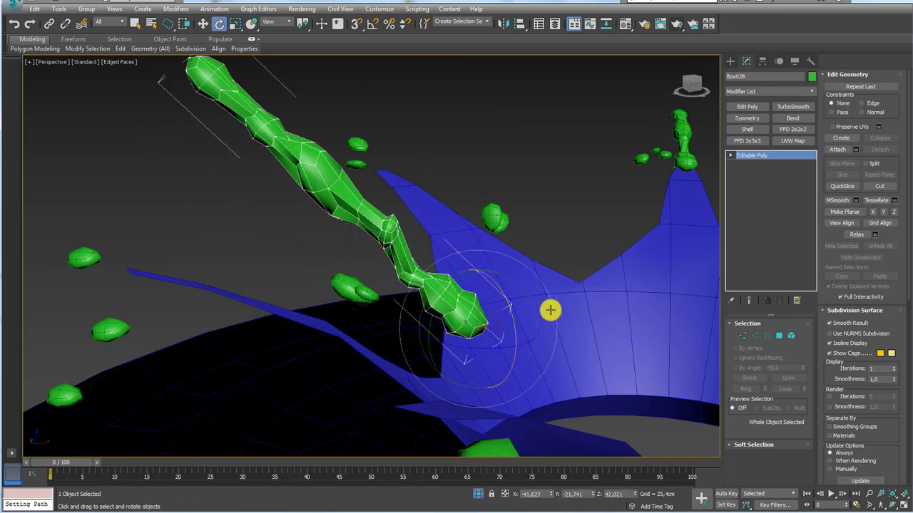
{"action": "middle_click_drag", "start_coordinate": [549, 310], "coordinate": [496, 314], "text": "alt"}
{"action": "mouse_move", "coordinate": [541, 310]}
{"action": "left_mouse_down"}
{"action": "mouse_move", "coordinate": [546, 324]}
{"action": "mouse_move", "coordinate": [491, 307]}
{"action": "left_mouse_up"}
{"action": "middle_click_drag", "start_coordinate": [492, 308], "coordinate": [534, 301], "text": "alt"}
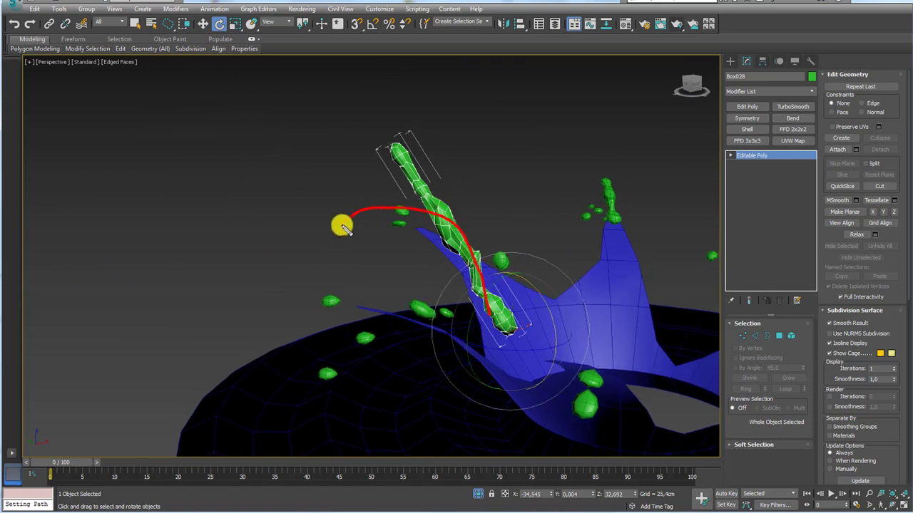
Add a Bend modifier to the green stalk with axis Z, direction 90 and angle -49
{"action": "left_click", "coordinate": [795, 119]}
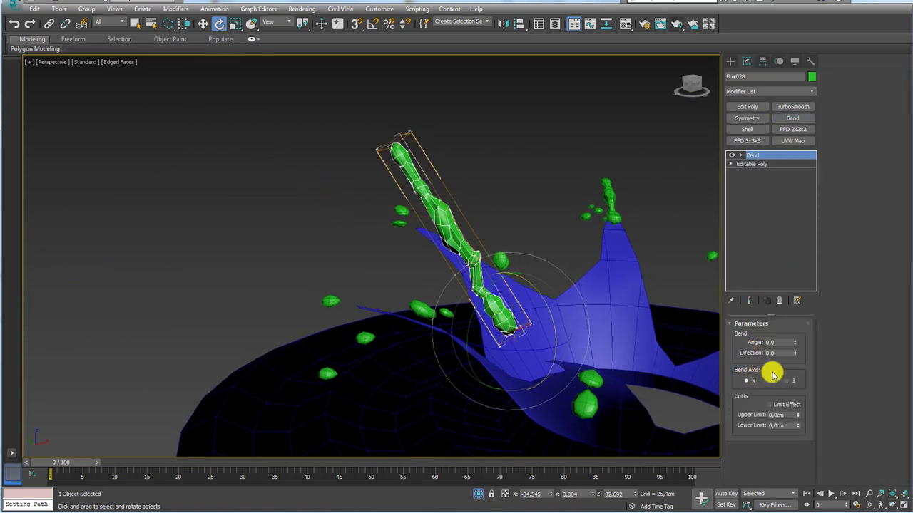
{"action": "left_click_drag", "start_coordinate": [791, 344], "coordinate": [794, 305]}
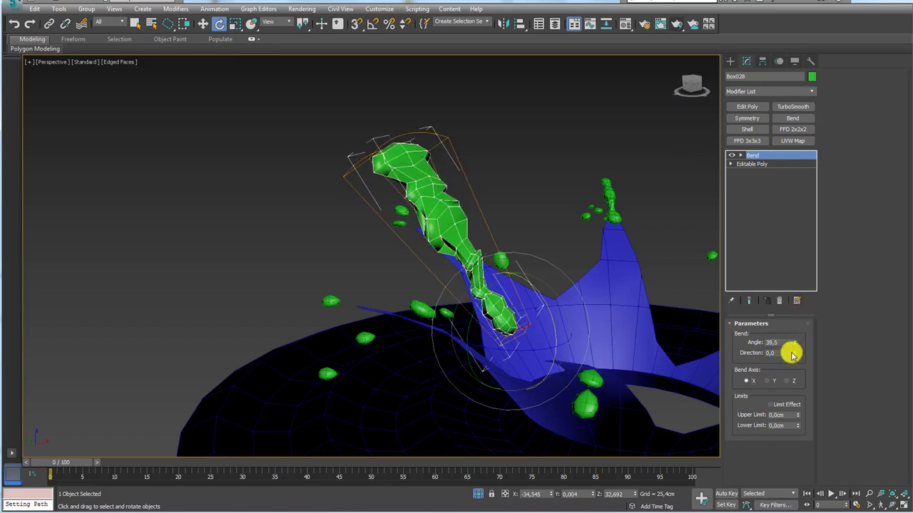
{"action": "left_click", "coordinate": [767, 381]}
{"action": "left_click_drag", "start_coordinate": [794, 343], "coordinate": [791, 302]}
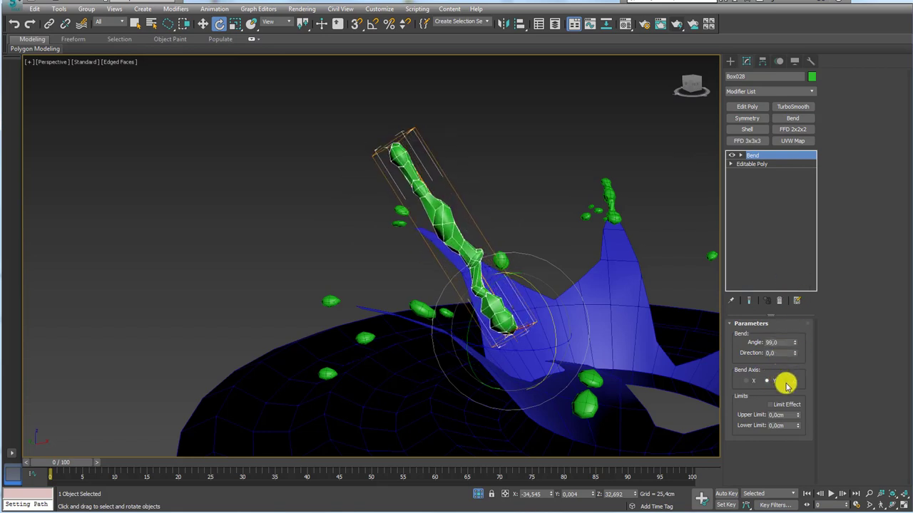
{"action": "left_click", "coordinate": [787, 382]}
{"action": "left_click_drag", "start_coordinate": [795, 345], "coordinate": [792, 308]}
{"action": "mouse_move", "coordinate": [666, 291]}
{"action": "middle_mouse_down", "text": "alt"}
{"action": "mouse_move", "coordinate": [617, 288]}
{"action": "mouse_move", "coordinate": [774, 356]}
{"action": "middle_mouse_up", "text": "alt"}
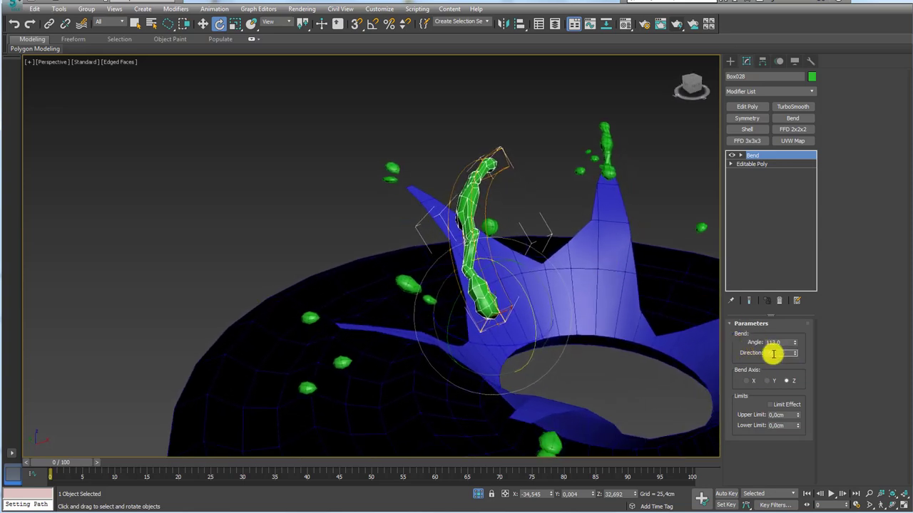
{"action": "double_click", "coordinate": [773, 353]}
{"action": "type", "text": "90"}
{"action": "key", "text": "Return"}
{"action": "mouse_move", "coordinate": [794, 347]}
{"action": "left_mouse_down"}
{"action": "mouse_move", "coordinate": [739, 372]}
{"action": "mouse_move", "coordinate": [811, 497]}
{"action": "left_mouse_up"}
Move the bent stalk down into the crown and Shift-drag out a copy
{"action": "middle_click_drag", "start_coordinate": [523, 327], "coordinate": [466, 333], "text": "alt"}
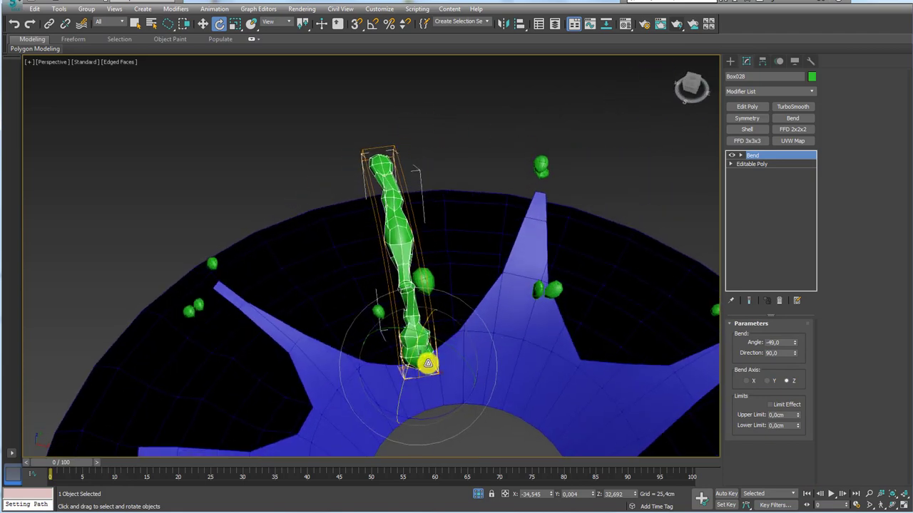
{"action": "key", "text": "w"}
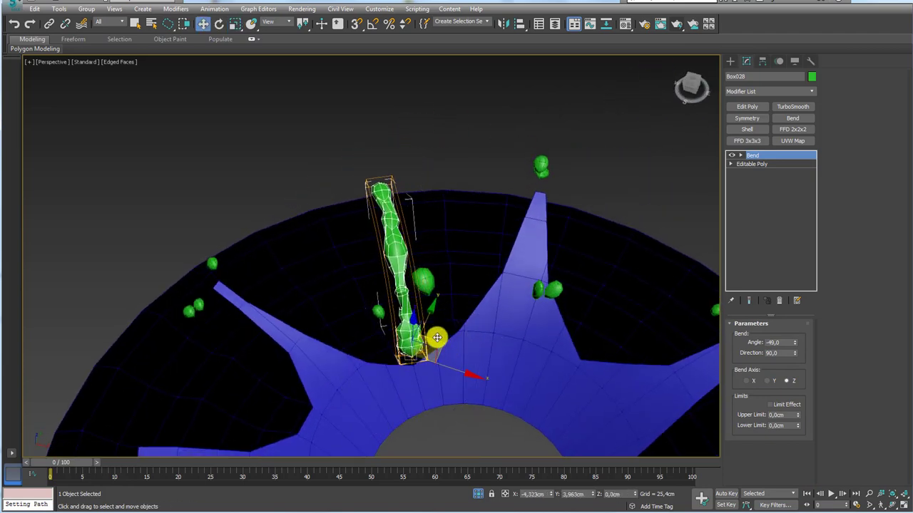
{"action": "mouse_move", "coordinate": [437, 326]}
{"action": "middle_mouse_down", "text": "alt"}
{"action": "mouse_move", "coordinate": [503, 333]}
{"action": "mouse_move", "coordinate": [486, 253]}
{"action": "middle_mouse_up", "text": "alt"}
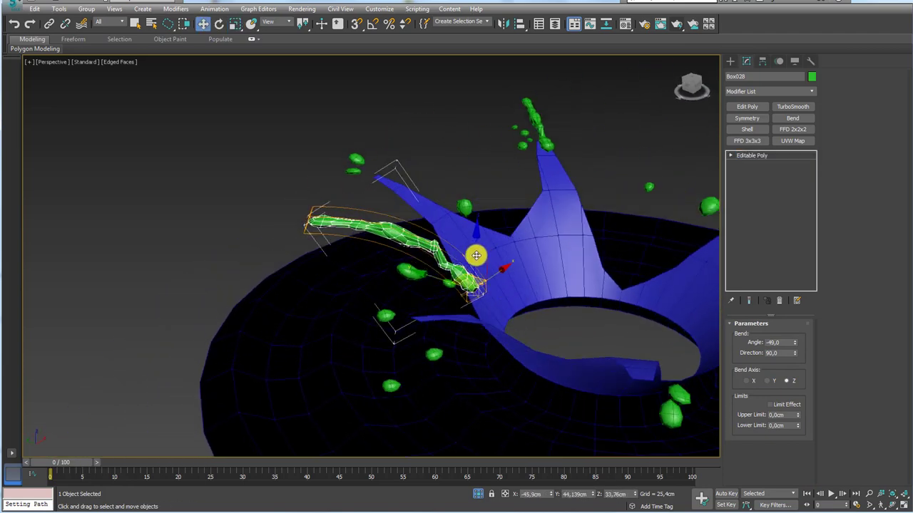
{"action": "mouse_move", "coordinate": [475, 244]}
{"action": "left_mouse_down"}
{"action": "mouse_move", "coordinate": [475, 261]}
{"action": "mouse_move", "coordinate": [497, 272]}
{"action": "left_mouse_up"}
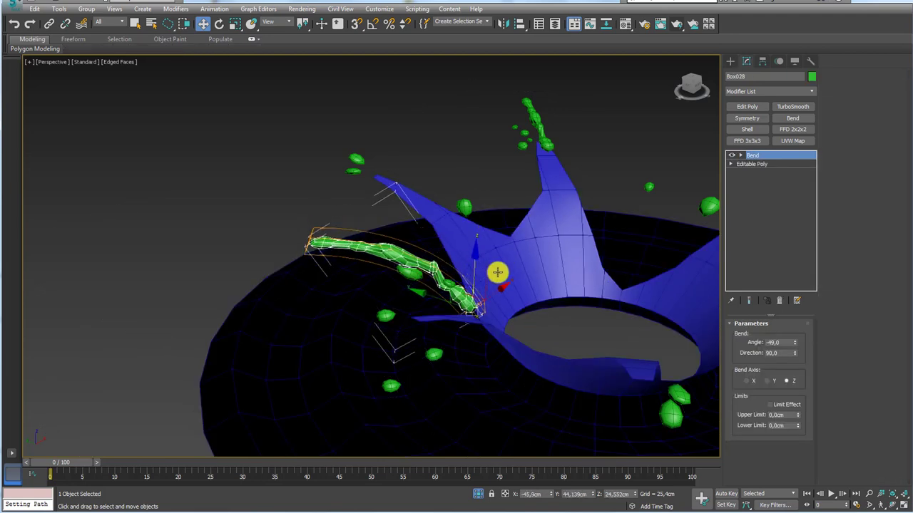
{"action": "middle_click_drag", "start_coordinate": [497, 272], "coordinate": [467, 347], "text": "alt"}
{"action": "scroll", "coordinate": [493, 302], "scroll_direction": "down", "scroll_amount": 5}
{"action": "mouse_move", "coordinate": [493, 302]}
{"action": "middle_mouse_down", "text": "alt"}
{"action": "mouse_move", "coordinate": [430, 306]}
{"action": "mouse_move", "coordinate": [475, 255]}
{"action": "middle_mouse_up", "text": "alt"}
{"action": "left_click_drag", "start_coordinate": [434, 271], "coordinate": [407, 340], "text": "shift"}
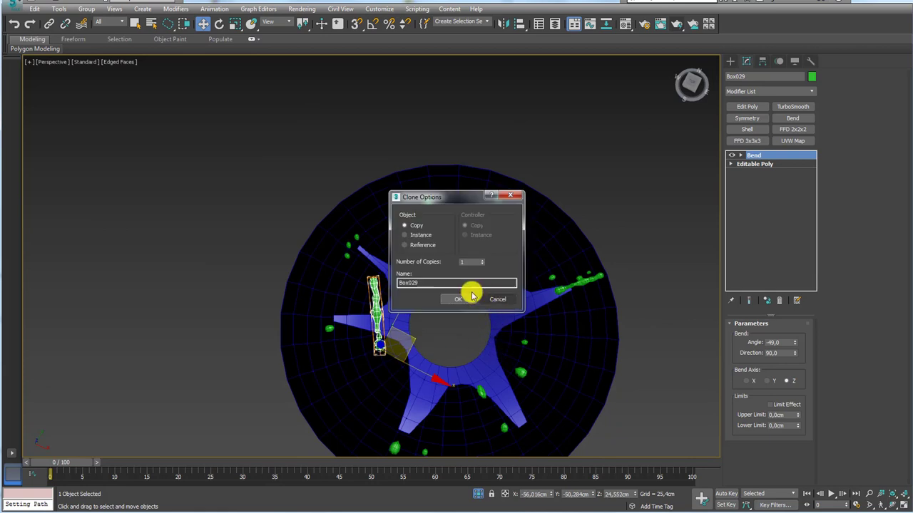
Confirm the independent stalk copy and move it to a new spot around the crown
{"action": "left_click", "coordinate": [471, 296]}
{"action": "key", "text": "e"}
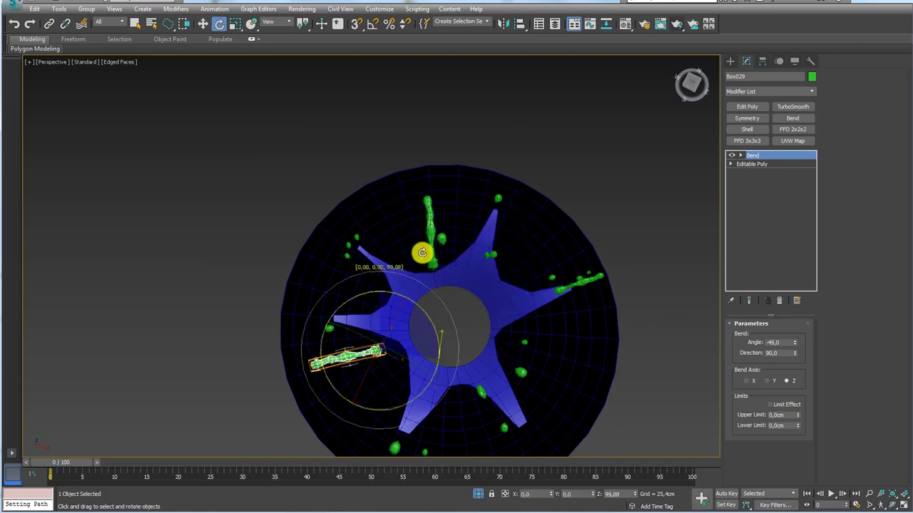
{"action": "key", "text": "w"}
{"action": "mouse_move", "coordinate": [427, 330]}
{"action": "middle_mouse_down", "text": "alt"}
{"action": "mouse_move", "coordinate": [426, 268]}
{"action": "mouse_move", "coordinate": [416, 390]}
{"action": "middle_mouse_up", "text": "alt"}
{"action": "middle_click_drag", "start_coordinate": [401, 330], "coordinate": [481, 251], "text": "alt"}
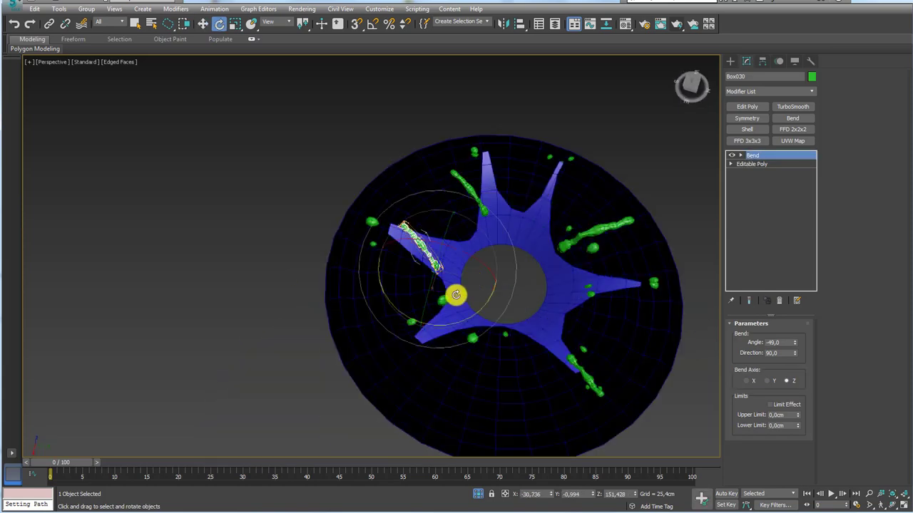
{"action": "mouse_move", "coordinate": [455, 295]}
{"action": "middle_mouse_down", "text": "alt"}
{"action": "mouse_move", "coordinate": [475, 263]}
{"action": "mouse_move", "coordinate": [471, 298]}
{"action": "middle_mouse_up", "text": "alt"}
{"action": "key", "text": "w"}
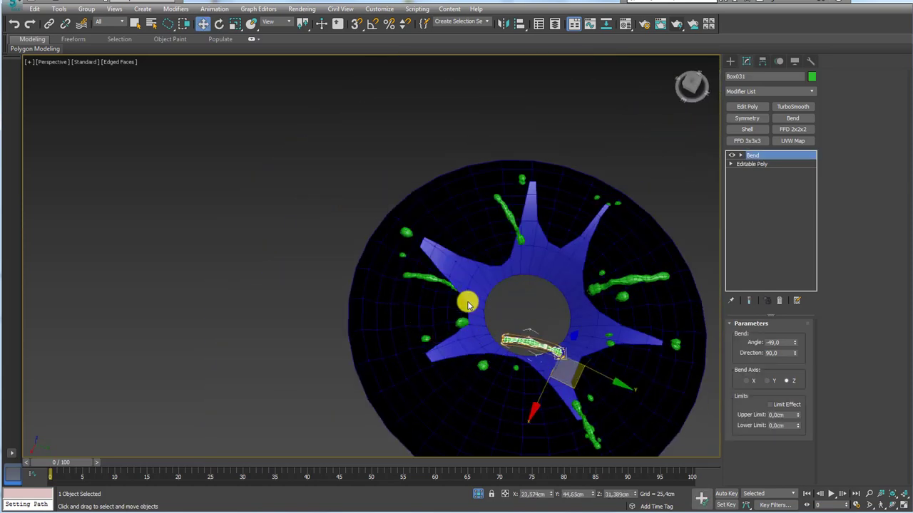
{"action": "left_click_drag", "start_coordinate": [545, 373], "coordinate": [532, 328]}
{"action": "mouse_move", "coordinate": [532, 328]}
{"action": "middle_mouse_down", "text": "alt"}
{"action": "mouse_move", "coordinate": [547, 302]}
{"action": "mouse_move", "coordinate": [456, 327]}
{"action": "mouse_move", "coordinate": [521, 311]}
{"action": "middle_mouse_up", "text": "alt"}
Add an FFD 2x2x2 modifier to the stalk copy and scale its control points
{"action": "left_click", "coordinate": [792, 129]}
{"action": "key", "text": "1"}
{"action": "key", "text": "r"}
{"action": "mouse_move", "coordinate": [375, 349]}
{"action": "middle_mouse_down", "text": "alt"}
{"action": "mouse_move", "coordinate": [430, 316]}
{"action": "mouse_move", "coordinate": [434, 299]}
{"action": "mouse_move", "coordinate": [407, 271]}
{"action": "middle_mouse_up", "text": "alt"}
Rotate another stalk copy about 12 degrees around the crown
{"action": "left_click", "coordinate": [407, 271]}
{"action": "key", "text": "w"}
{"action": "mouse_move", "coordinate": [377, 350]}
{"action": "middle_mouse_down", "text": "alt"}
{"action": "mouse_move", "coordinate": [340, 268]}
{"action": "mouse_move", "coordinate": [389, 316]}
{"action": "mouse_move", "coordinate": [402, 279]}
{"action": "mouse_move", "coordinate": [397, 247]}
{"action": "mouse_move", "coordinate": [434, 332]}
{"action": "middle_mouse_up", "text": "alt"}
{"action": "scroll", "coordinate": [389, 316], "scroll_direction": "up", "scroll_amount": 3}
{"action": "key", "text": "e"}
{"action": "scroll", "coordinate": [435, 332], "scroll_direction": "down", "scroll_amount": 3}
{"action": "scroll", "coordinate": [428, 342], "scroll_direction": "up", "scroll_amount": 3}
{"action": "left_click_drag", "start_coordinate": [428, 343], "coordinate": [412, 356]}
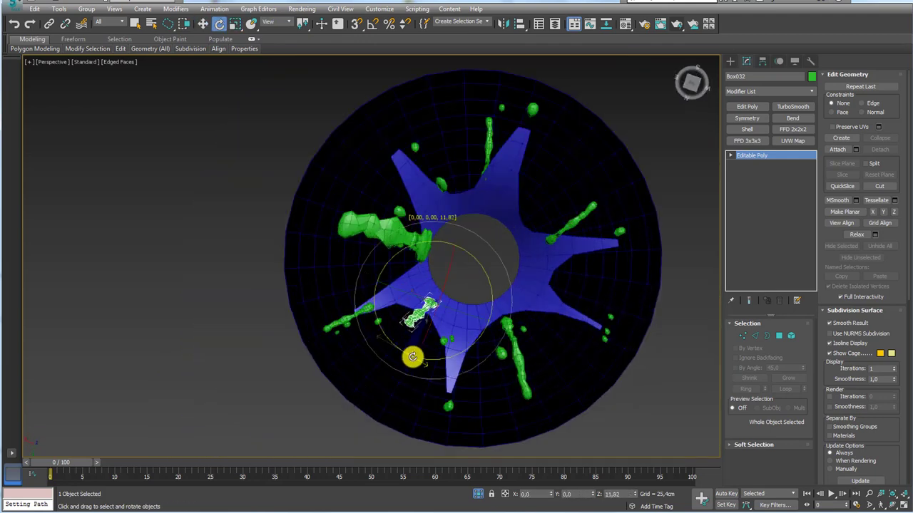
{"action": "mouse_move", "coordinate": [412, 357]}
{"action": "middle_mouse_down", "text": "alt"}
{"action": "mouse_move", "coordinate": [471, 347]}
{"action": "mouse_move", "coordinate": [542, 397]}
{"action": "mouse_move", "coordinate": [532, 266]}
{"action": "mouse_move", "coordinate": [473, 247]}
{"action": "mouse_move", "coordinate": [522, 268]}
{"action": "middle_mouse_up", "text": "alt"}
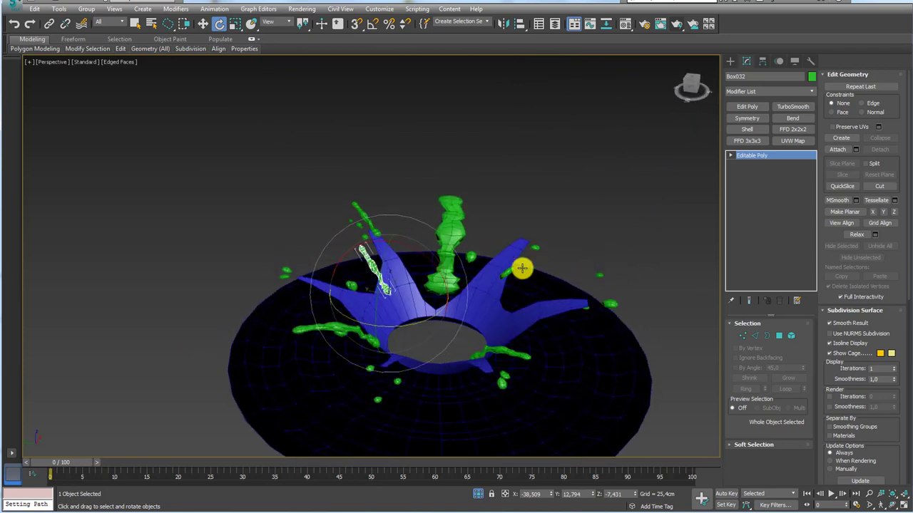
Make two copies of the small droplets at the right of the crown
{"action": "middle_click_drag", "start_coordinate": [610, 295], "coordinate": [646, 250], "text": "alt"}
{"action": "left_click", "coordinate": [610, 278]}
{"action": "key", "text": "w"}
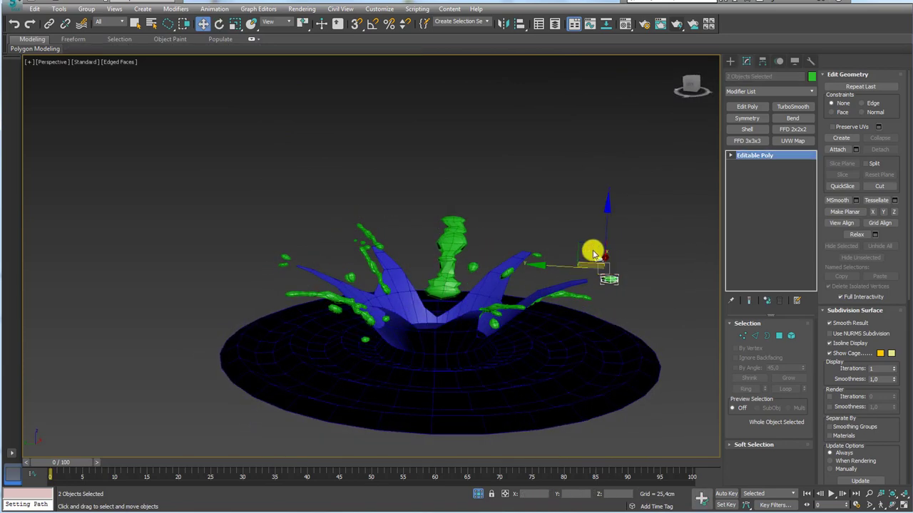
{"action": "left_click_drag", "start_coordinate": [540, 244], "coordinate": [516, 231], "text": "shift"}
{"action": "left_click", "coordinate": [492, 300]}
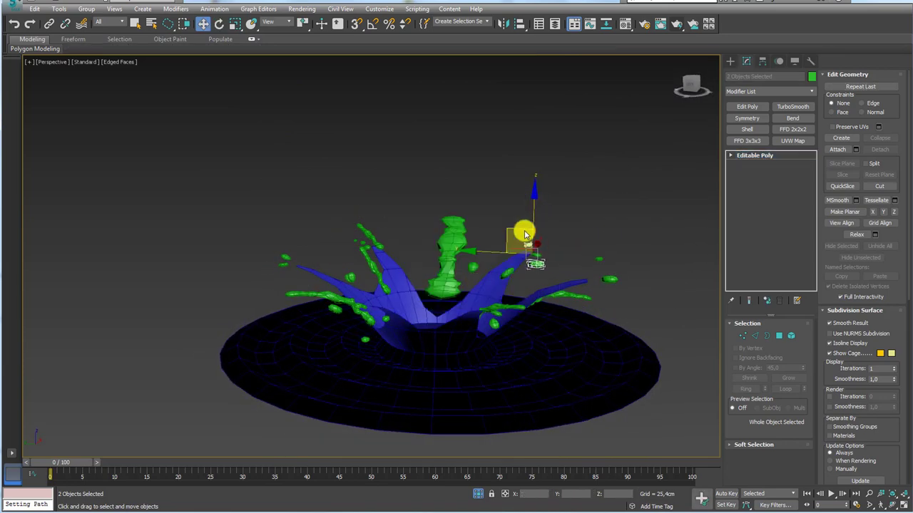
{"action": "mouse_move", "coordinate": [521, 230]}
{"action": "middle_mouse_down", "text": "alt"}
{"action": "mouse_move", "coordinate": [540, 328]}
{"action": "mouse_move", "coordinate": [523, 271]}
{"action": "middle_mouse_up", "text": "alt"}
{"action": "key", "text": "e"}
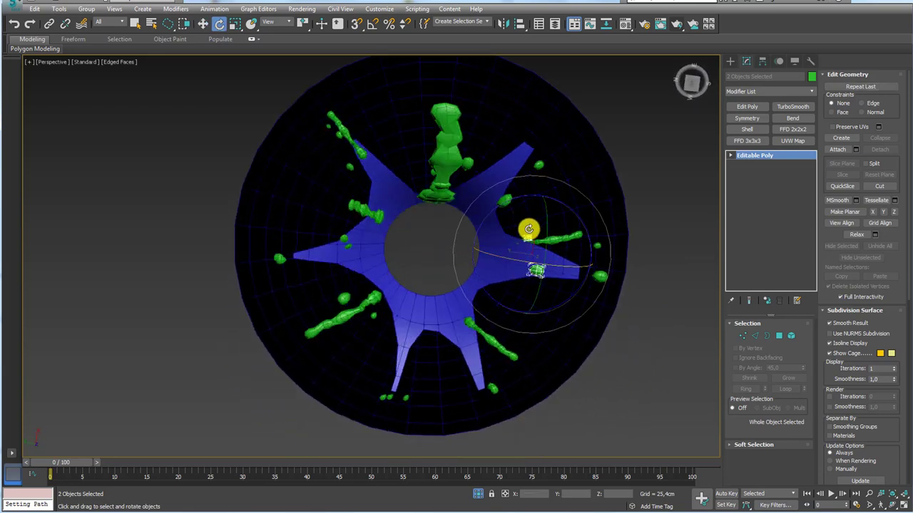
{"action": "key", "text": "w"}
{"action": "left_click_drag", "start_coordinate": [522, 229], "coordinate": [476, 177], "text": "shift"}
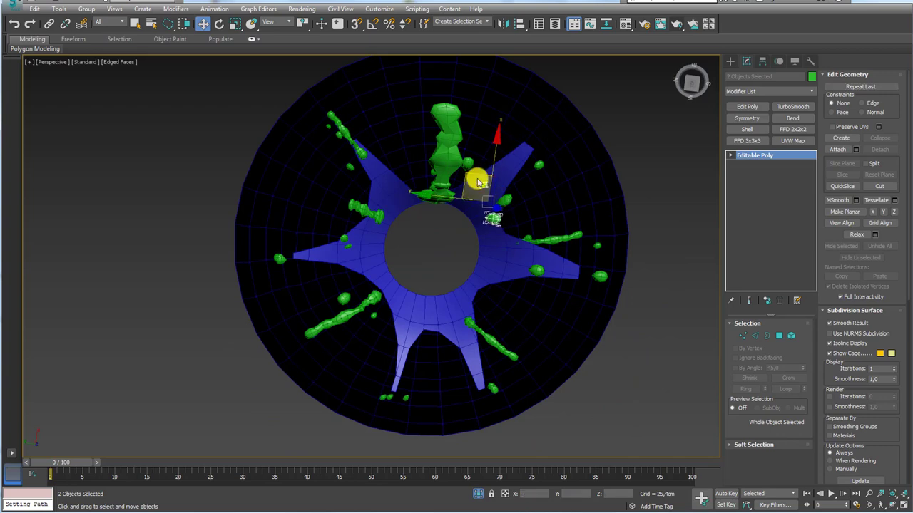
{"action": "left_click", "coordinate": [467, 301]}
Copy the droplets toward the lower left, then select the liquid mesh
{"action": "mouse_move", "coordinate": [498, 284]}
{"action": "middle_mouse_down", "text": "alt"}
{"action": "mouse_move", "coordinate": [447, 189]}
{"action": "mouse_move", "coordinate": [499, 228]}
{"action": "mouse_move", "coordinate": [481, 213]}
{"action": "middle_mouse_up", "text": "alt"}
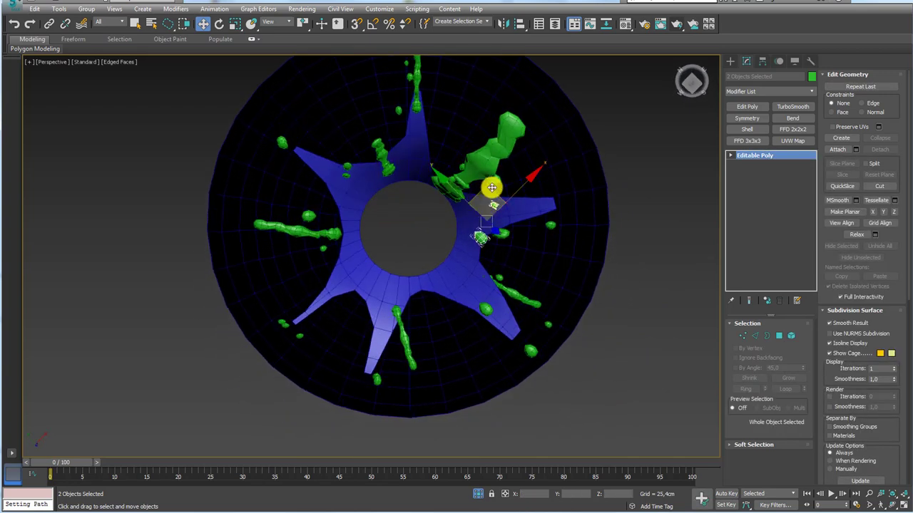
{"action": "left_click_drag", "start_coordinate": [492, 188], "coordinate": [355, 259], "text": "shift"}
{"action": "left_click", "coordinate": [462, 299]}
{"action": "key", "text": "e"}
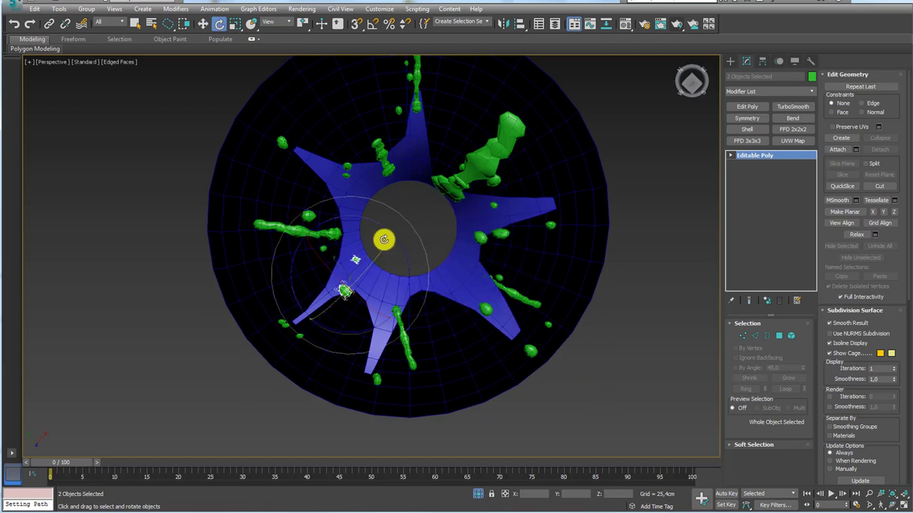
{"action": "middle_click_drag", "start_coordinate": [475, 343], "coordinate": [477, 259], "text": "alt"}
{"action": "left_click", "coordinate": [471, 274]}
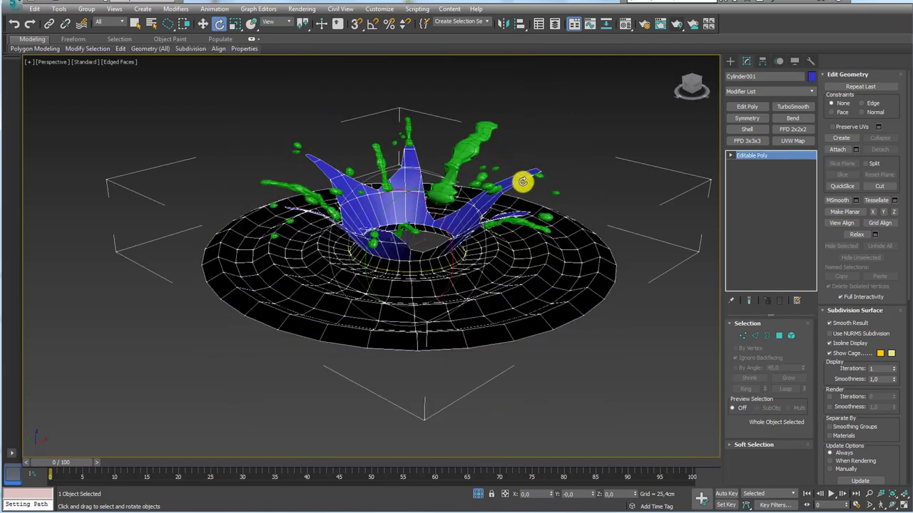
Select the whole liquid mesh in Element mode and flip its 396 polygons' normals
{"action": "middle_click_drag", "start_coordinate": [523, 182], "coordinate": [497, 214], "text": "alt"}
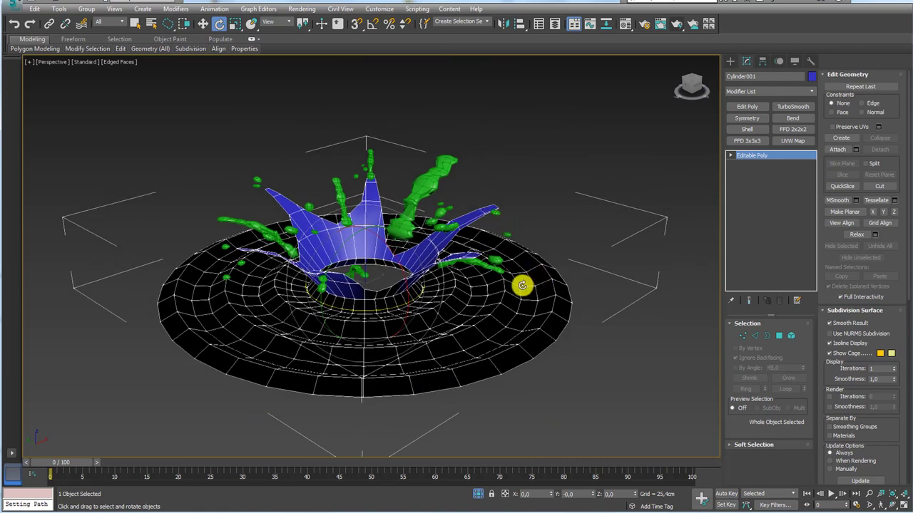
{"action": "mouse_move", "coordinate": [412, 265]}
{"action": "middle_mouse_down", "text": "alt"}
{"action": "mouse_move", "coordinate": [405, 290]}
{"action": "mouse_move", "coordinate": [427, 311]}
{"action": "mouse_move", "coordinate": [456, 291]}
{"action": "mouse_move", "coordinate": [440, 267]}
{"action": "mouse_move", "coordinate": [459, 252]}
{"action": "mouse_move", "coordinate": [447, 313]}
{"action": "middle_mouse_up", "text": "alt"}
{"action": "left_click", "coordinate": [790, 336]}
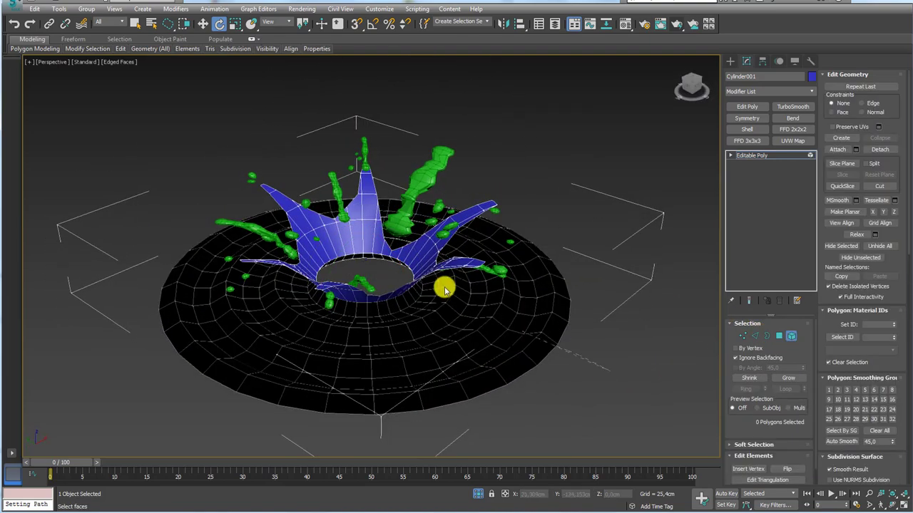
{"action": "left_click", "coordinate": [444, 288]}
{"action": "left_click", "coordinate": [790, 467]}
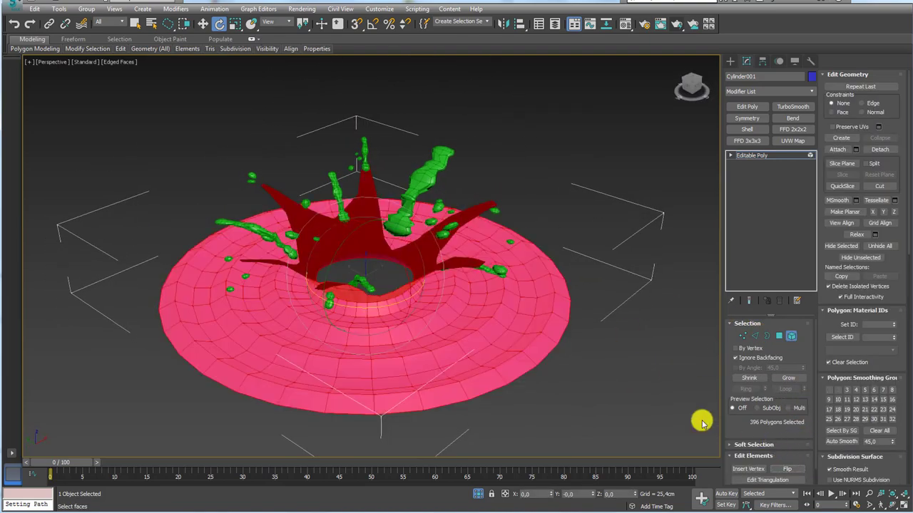
{"action": "middle_click_drag", "start_coordinate": [566, 283], "coordinate": [572, 301], "text": "alt"}
{"action": "left_click", "coordinate": [756, 156]}
{"action": "middle_click_drag", "start_coordinate": [520, 245], "coordinate": [576, 212], "text": "alt"}
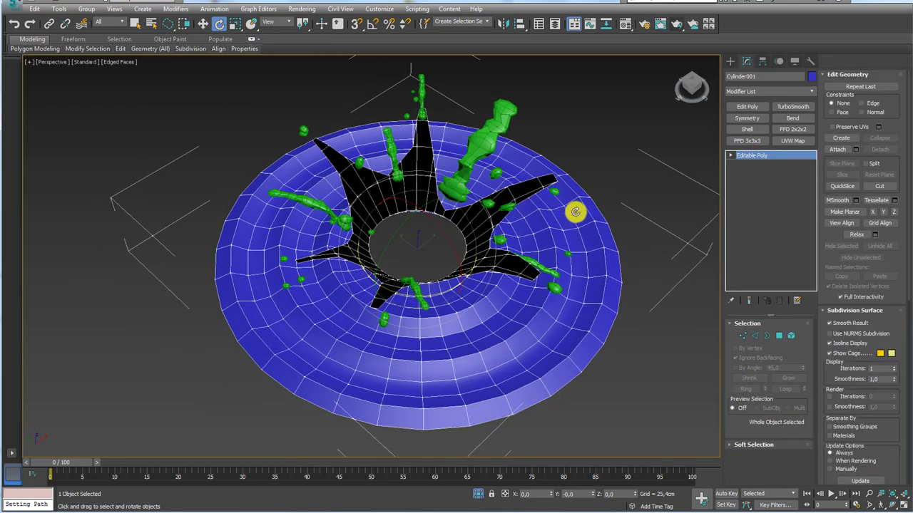
Add a Shell modifier with outer amount 0.0cm and inner amount 3,886cm
{"action": "left_click", "coordinate": [747, 129]}
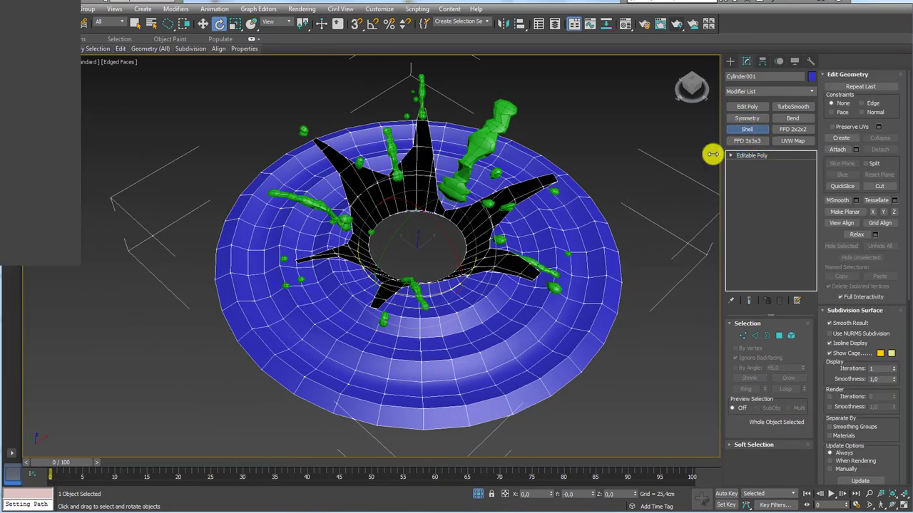
{"action": "middle_click_drag", "start_coordinate": [493, 226], "coordinate": [503, 232], "text": "alt"}
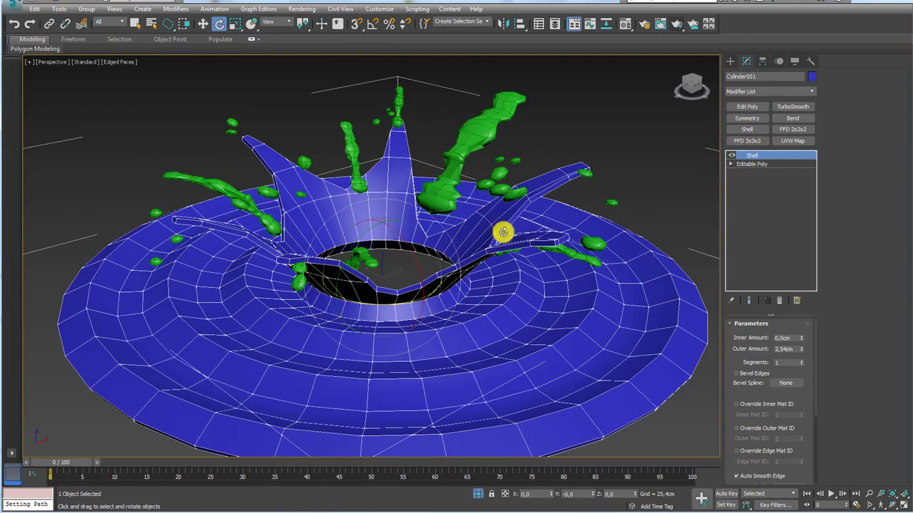
{"action": "left_click_drag", "start_coordinate": [802, 353], "coordinate": [788, 256]}
{"action": "right_click", "coordinate": [801, 351]}
{"action": "middle_click_drag", "start_coordinate": [500, 259], "coordinate": [510, 266], "text": "alt"}
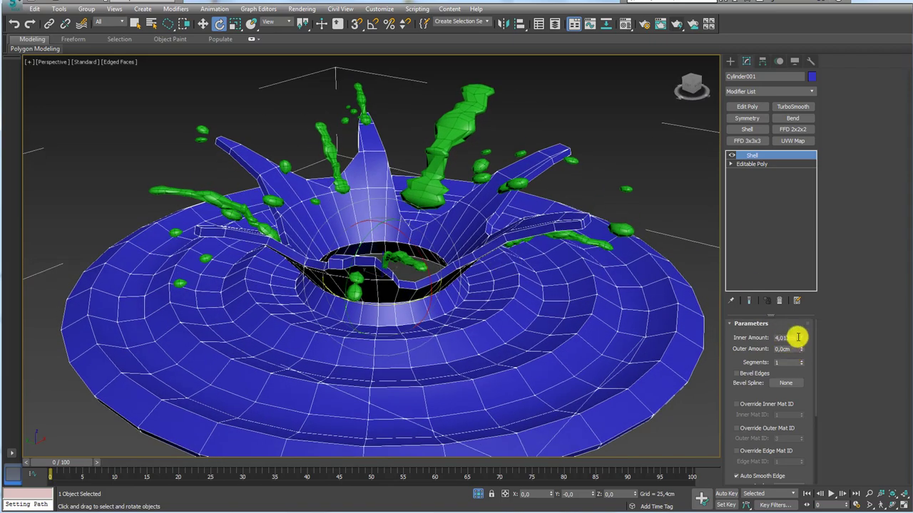
{"action": "left_click_drag", "start_coordinate": [801, 342], "coordinate": [801, 347]}
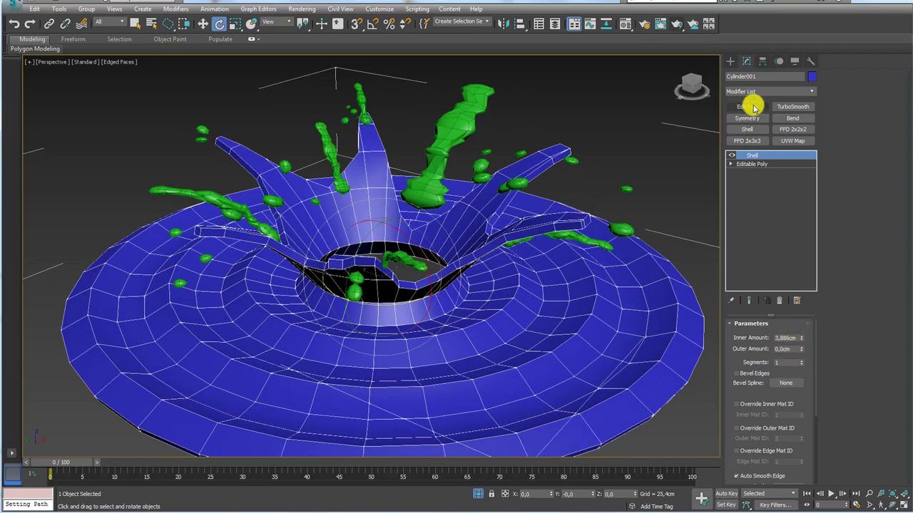
Add Edit Poly above the Shell, ring-select a spike's edges, then return to top level
{"action": "left_click", "coordinate": [749, 107]}
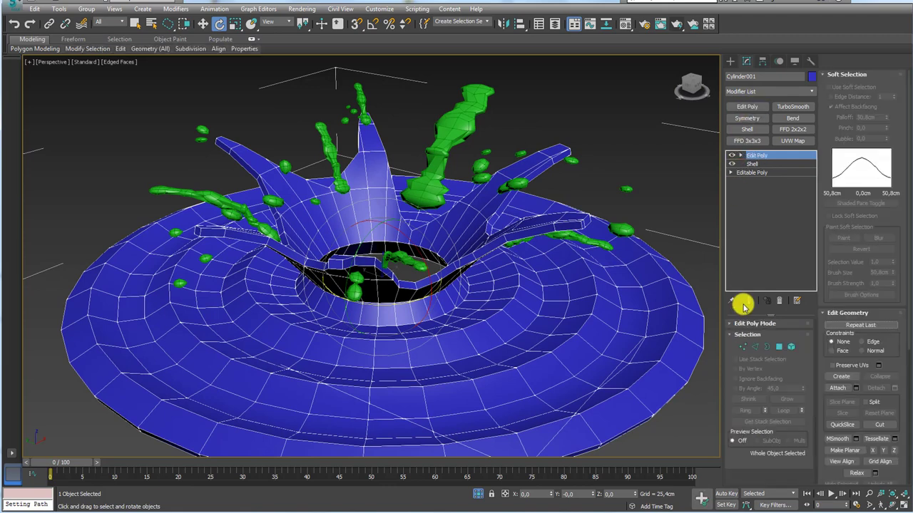
{"action": "left_click", "coordinate": [756, 347]}
{"action": "scroll", "coordinate": [597, 232], "scroll_direction": "up", "scroll_amount": 5}
{"action": "left_click", "coordinate": [602, 229]}
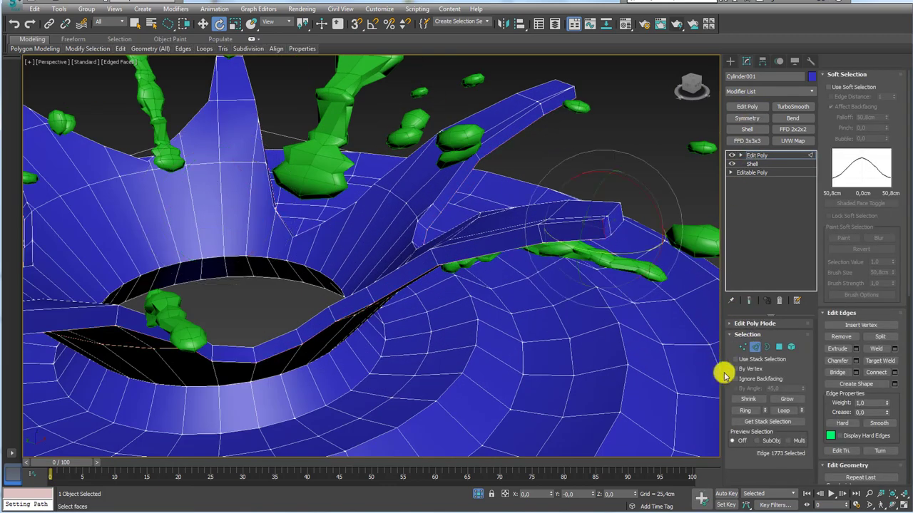
{"action": "left_click", "coordinate": [747, 412]}
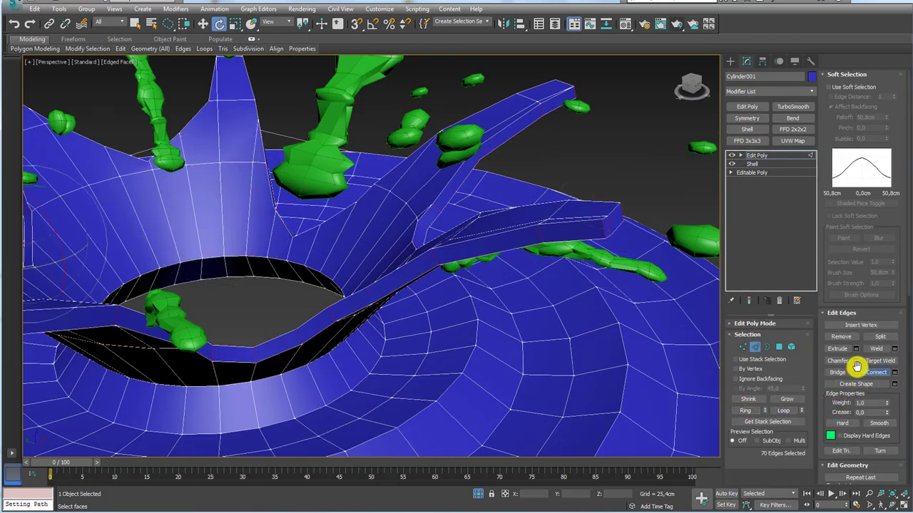
{"action": "scroll", "coordinate": [611, 301], "scroll_direction": "down", "scroll_amount": 2}
{"action": "scroll", "coordinate": [607, 277], "scroll_direction": "down", "scroll_amount": 6}
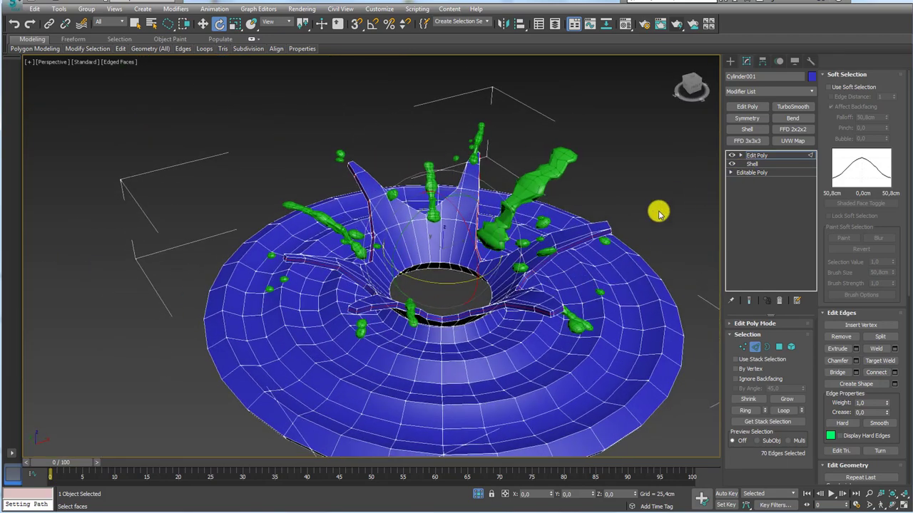
{"action": "mouse_move", "coordinate": [657, 213]}
{"action": "middle_mouse_down", "text": "alt"}
{"action": "mouse_move", "coordinate": [609, 236]}
{"action": "mouse_move", "coordinate": [532, 245]}
{"action": "middle_mouse_up", "text": "alt"}
{"action": "left_click", "coordinate": [758, 154]}
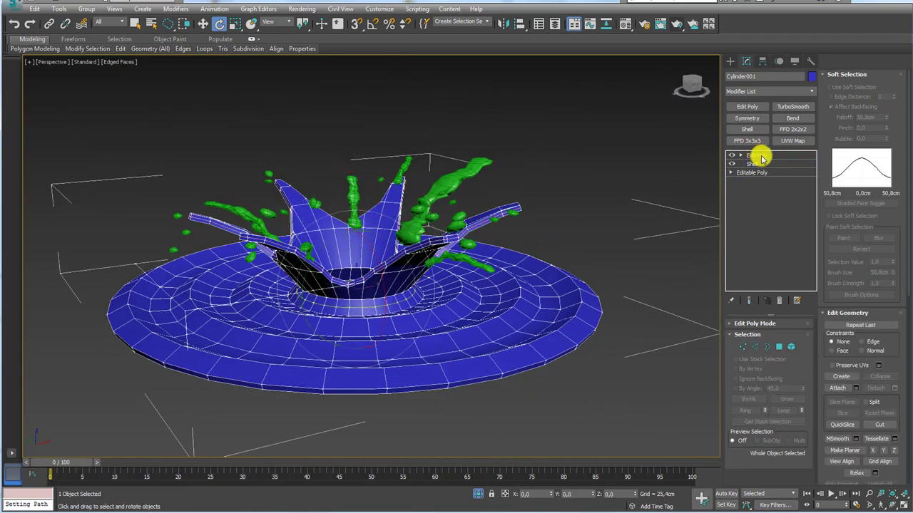
Attach all the green Box pieces from the Attach List to the splash crown
{"action": "left_click", "coordinate": [857, 389]}
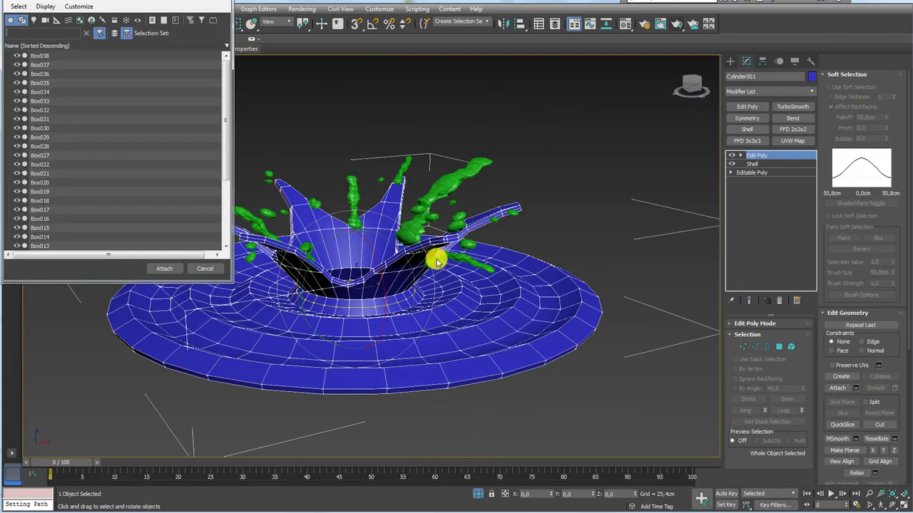
{"action": "left_click", "coordinate": [40, 169]}
{"action": "key", "text": "ctrl+a"}
{"action": "left_click", "coordinate": [164, 268]}
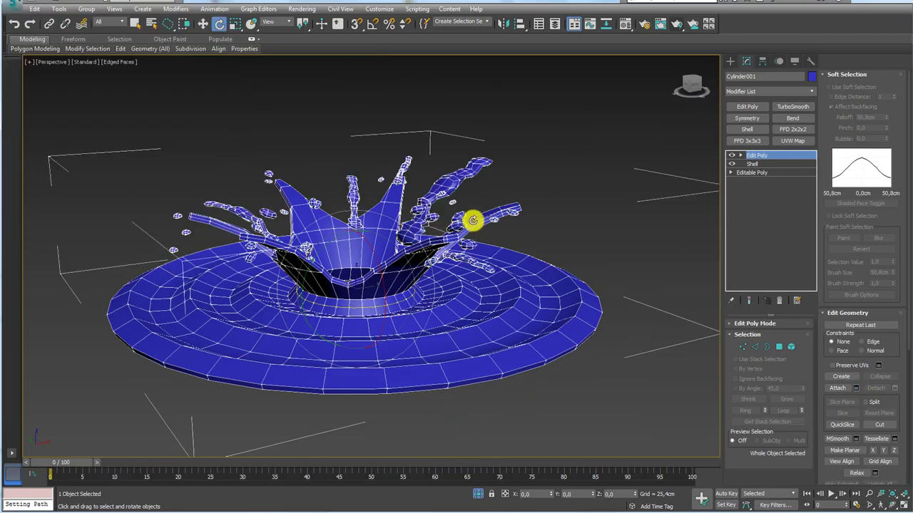
Orbit and zoom the perspective view to inspect the merged splash dish
{"action": "mouse_move", "coordinate": [473, 218]}
{"action": "middle_mouse_down", "text": "alt"}
{"action": "mouse_move", "coordinate": [499, 246]}
{"action": "mouse_move", "coordinate": [487, 320]}
{"action": "mouse_move", "coordinate": [377, 255]}
{"action": "mouse_move", "coordinate": [373, 222]}
{"action": "mouse_move", "coordinate": [430, 238]}
{"action": "middle_mouse_up", "text": "alt"}
{"action": "scroll", "coordinate": [430, 238], "scroll_direction": "up", "scroll_amount": 3}
{"action": "mouse_move", "coordinate": [299, 286]}
{"action": "middle_mouse_down", "text": "alt"}
{"action": "mouse_move", "coordinate": [316, 310]}
{"action": "mouse_move", "coordinate": [267, 306]}
{"action": "middle_mouse_up", "text": "alt"}
{"action": "mouse_move", "coordinate": [330, 338]}
{"action": "middle_mouse_down", "text": "alt"}
{"action": "mouse_move", "coordinate": [350, 330]}
{"action": "mouse_move", "coordinate": [421, 335]}
{"action": "mouse_move", "coordinate": [355, 259]}
{"action": "mouse_move", "coordinate": [376, 227]}
{"action": "middle_mouse_up", "text": "alt"}
{"action": "scroll", "coordinate": [355, 259], "scroll_direction": "up", "scroll_amount": 4}
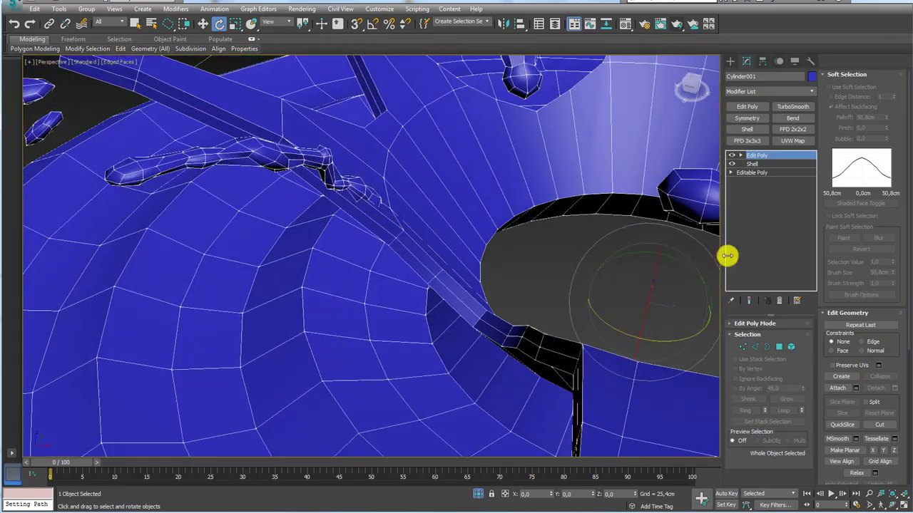
Move the red splash droplet element across the dish
{"action": "left_click", "coordinate": [792, 346]}
{"action": "scroll", "coordinate": [318, 161], "scroll_direction": "down", "scroll_amount": 3}
{"action": "mouse_move", "coordinate": [319, 162]}
{"action": "middle_mouse_down", "text": "alt"}
{"action": "mouse_move", "coordinate": [373, 147]}
{"action": "mouse_move", "coordinate": [402, 222]}
{"action": "middle_mouse_up", "text": "alt"}
{"action": "key", "text": "w"}
{"action": "mouse_move", "coordinate": [333, 140]}
{"action": "left_mouse_down"}
{"action": "mouse_move", "coordinate": [350, 184]}
{"action": "mouse_move", "coordinate": [376, 179]}
{"action": "mouse_move", "coordinate": [428, 192]}
{"action": "left_mouse_up"}
{"action": "middle_click_drag", "start_coordinate": [428, 192], "coordinate": [410, 197], "text": "alt"}
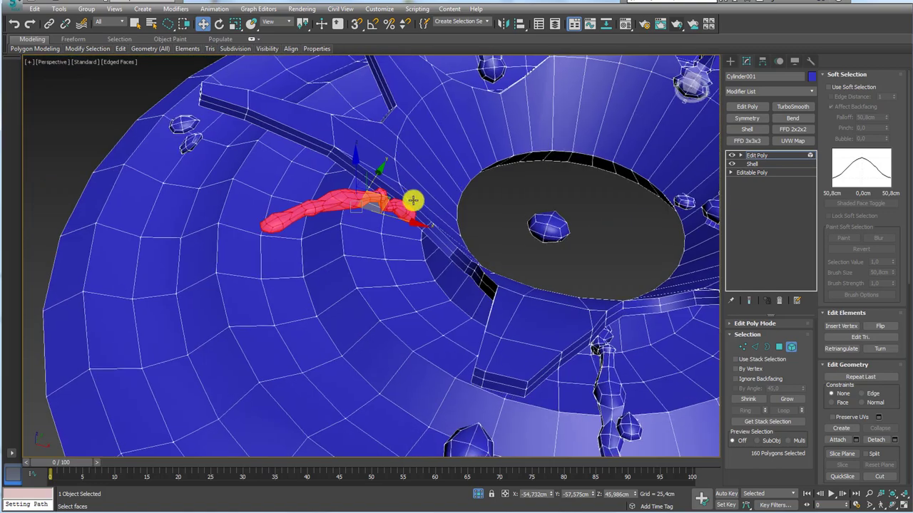
{"action": "scroll", "coordinate": [409, 198], "scroll_direction": "up", "scroll_amount": 4}
Bridge the polygons at the two shell-edge vertices beside the droplet
{"action": "left_click", "coordinate": [742, 347]}
{"action": "mouse_move", "coordinate": [456, 279]}
{"action": "middle_mouse_down", "text": "alt"}
{"action": "mouse_move", "coordinate": [423, 257]}
{"action": "mouse_move", "coordinate": [399, 153]}
{"action": "mouse_move", "coordinate": [376, 182]}
{"action": "mouse_move", "coordinate": [365, 135]}
{"action": "mouse_move", "coordinate": [399, 147]}
{"action": "mouse_move", "coordinate": [426, 222]}
{"action": "middle_mouse_up", "text": "alt"}
{"action": "left_click", "coordinate": [363, 142]}
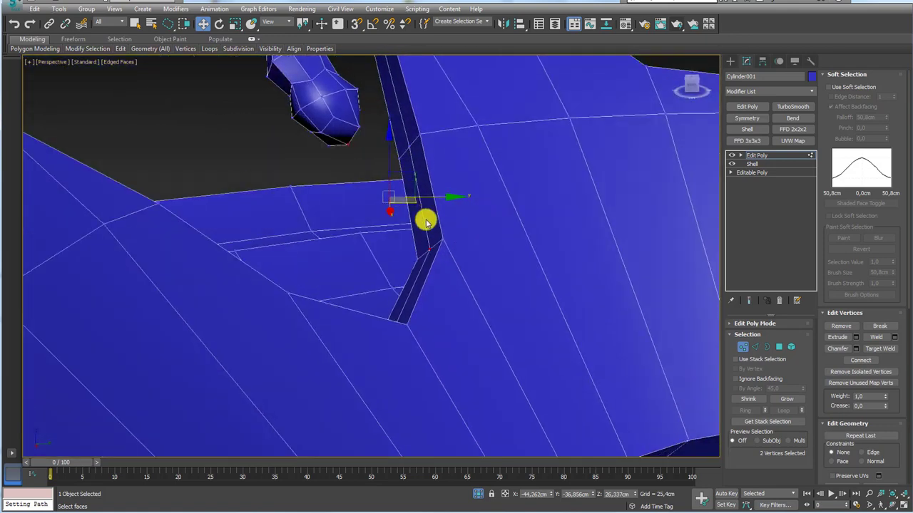
{"action": "left_click", "coordinate": [779, 346]}
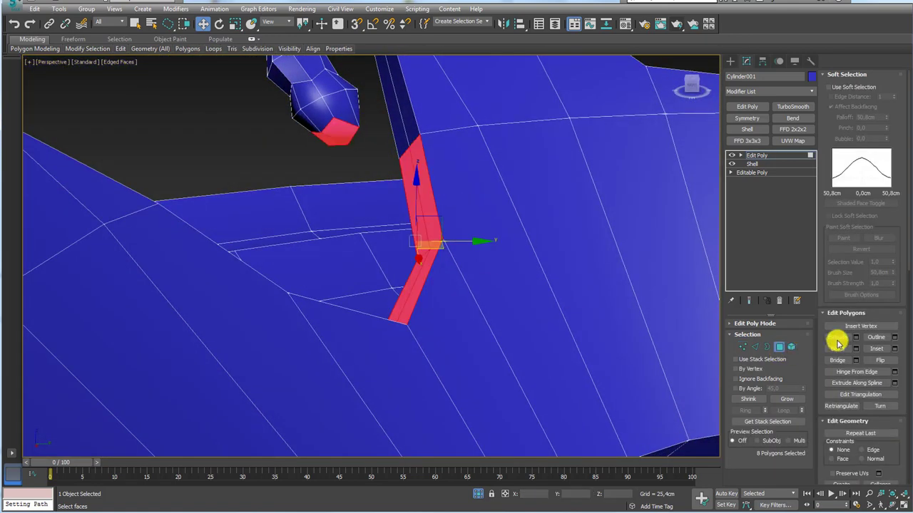
{"action": "left_click", "coordinate": [840, 363]}
{"action": "mouse_move", "coordinate": [499, 267]}
{"action": "middle_mouse_down", "text": "alt"}
{"action": "mouse_move", "coordinate": [515, 228]}
{"action": "mouse_move", "coordinate": [469, 195]}
{"action": "mouse_move", "coordinate": [510, 191]}
{"action": "middle_mouse_up", "text": "alt"}
{"action": "scroll", "coordinate": [508, 207], "scroll_direction": "down", "scroll_amount": 3}
{"action": "scroll", "coordinate": [509, 231], "scroll_direction": "down", "scroll_amount": 3}
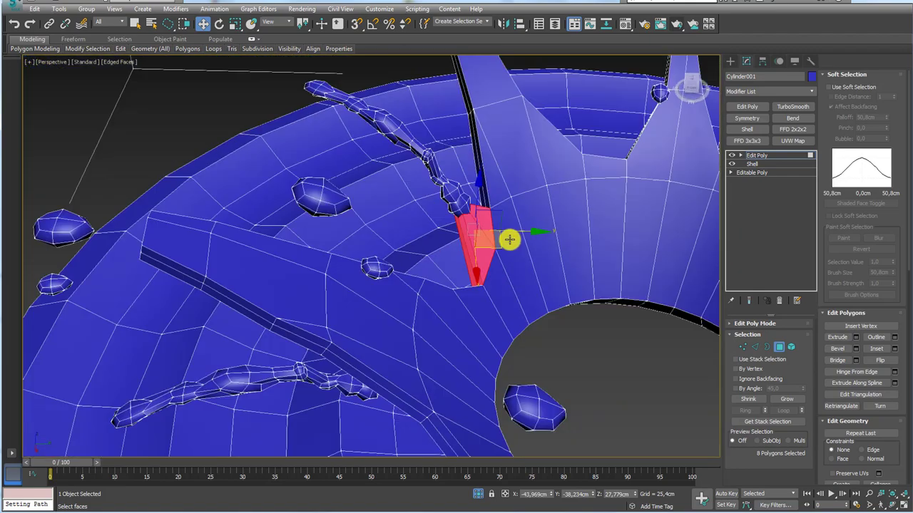
{"action": "scroll", "coordinate": [542, 241], "scroll_direction": "down", "scroll_amount": 2}
{"action": "mouse_move", "coordinate": [557, 243]}
{"action": "middle_mouse_down", "text": "alt"}
{"action": "mouse_move", "coordinate": [481, 274]}
{"action": "mouse_move", "coordinate": [452, 379]}
{"action": "mouse_move", "coordinate": [423, 280]}
{"action": "middle_mouse_up", "text": "alt"}
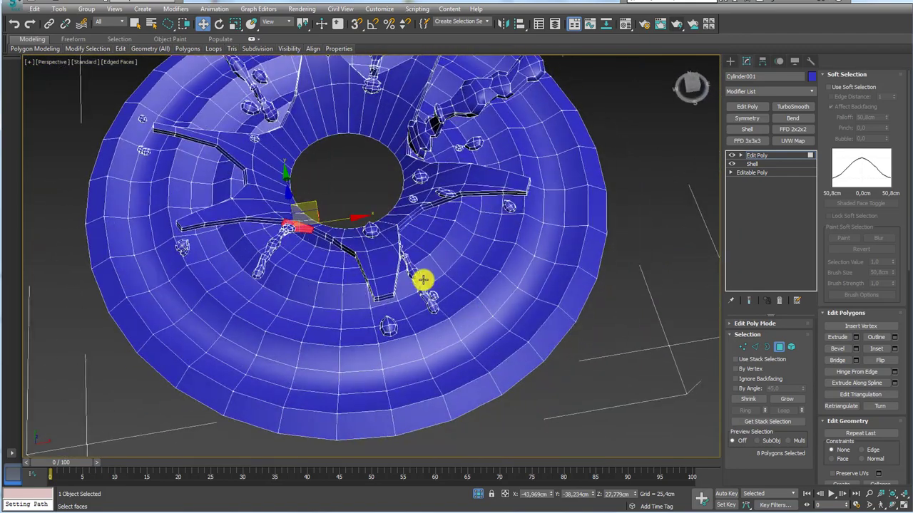
Select the droplet element near a spike, then a vertex near the centre hole
{"action": "left_click", "coordinate": [791, 348]}
{"action": "left_click", "coordinate": [412, 270]}
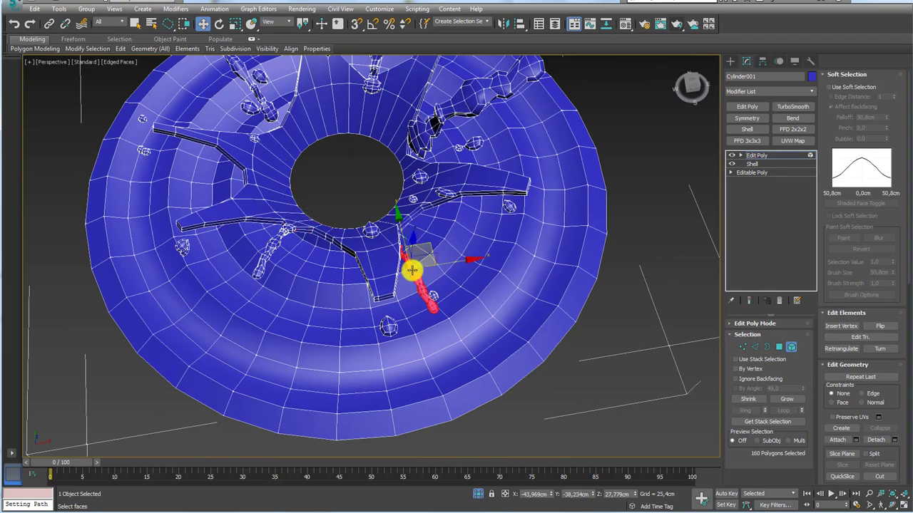
{"action": "left_click", "coordinate": [742, 348]}
{"action": "scroll", "coordinate": [415, 228], "scroll_direction": "up", "scroll_amount": 3}
{"action": "scroll", "coordinate": [417, 229], "scroll_direction": "up", "scroll_amount": 4}
{"action": "scroll", "coordinate": [414, 230], "scroll_direction": "up", "scroll_amount": 4}
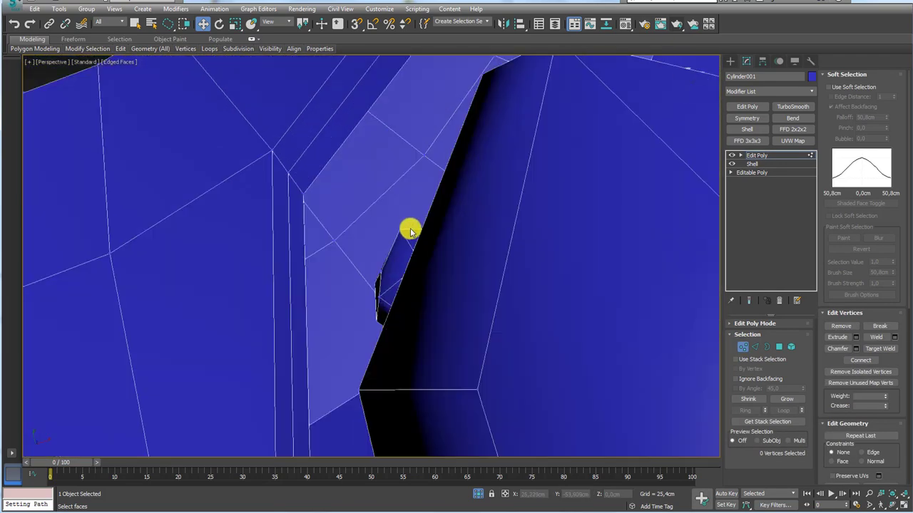
{"action": "scroll", "coordinate": [401, 228], "scroll_direction": "down", "scroll_amount": 4}
{"action": "scroll", "coordinate": [423, 226], "scroll_direction": "down", "scroll_amount": 6}
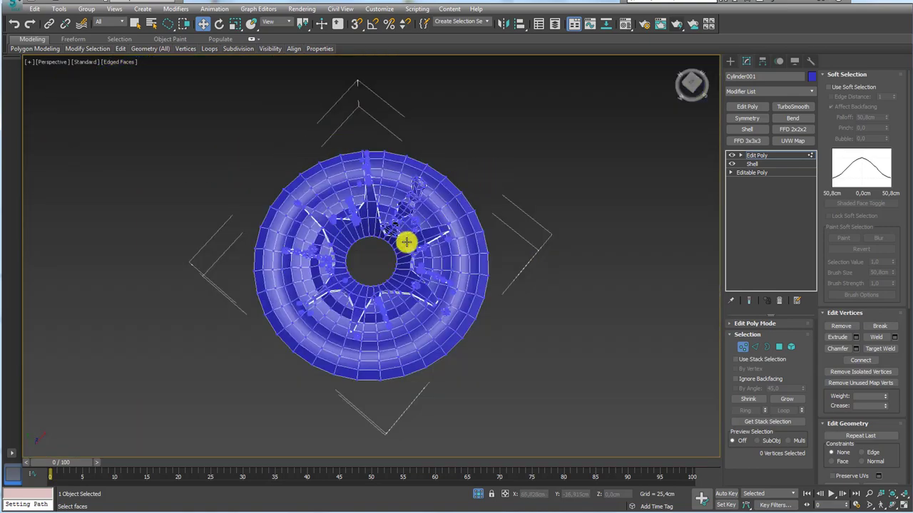
{"action": "scroll", "coordinate": [406, 243], "scroll_direction": "up", "scroll_amount": 5}
{"action": "left_click", "coordinate": [418, 339]}
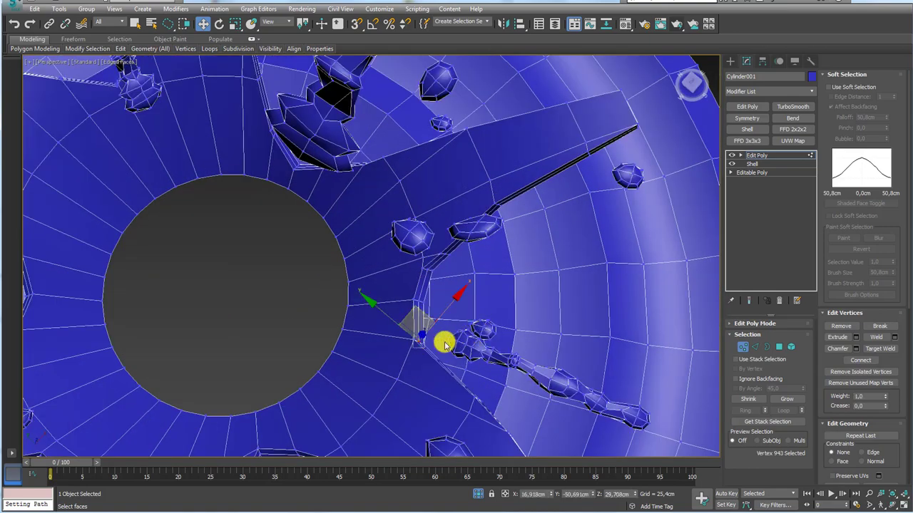
{"action": "scroll", "coordinate": [409, 326], "scroll_direction": "up", "scroll_amount": 5}
{"action": "scroll", "coordinate": [418, 295], "scroll_direction": "down", "scroll_amount": 3}
{"action": "scroll", "coordinate": [335, 299], "scroll_direction": "down", "scroll_amount": 2}
Bridge the polygon strips around two selected vertices, then undo the bridge
{"action": "middle_click_drag", "start_coordinate": [335, 299], "coordinate": [309, 238], "text": "alt"}
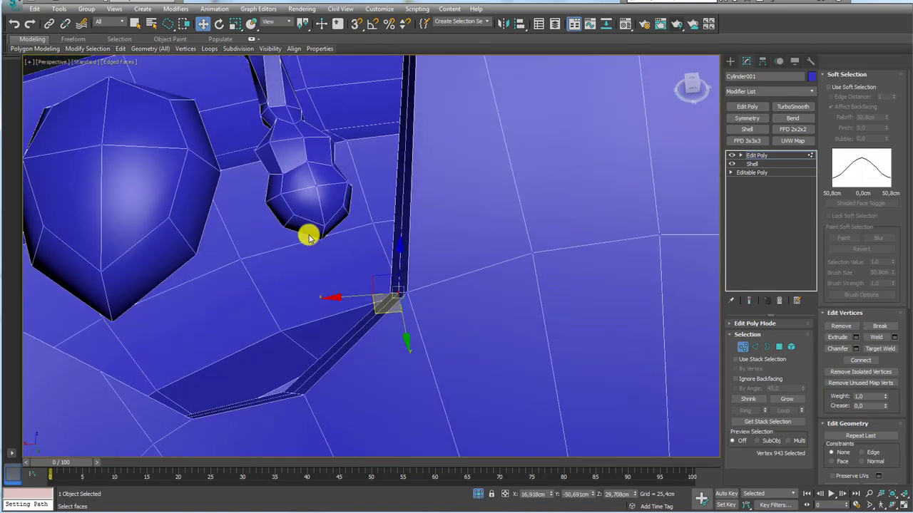
{"action": "left_click", "coordinate": [321, 240], "text": "ctrl"}
{"action": "left_click", "coordinate": [779, 347], "text": "ctrl"}
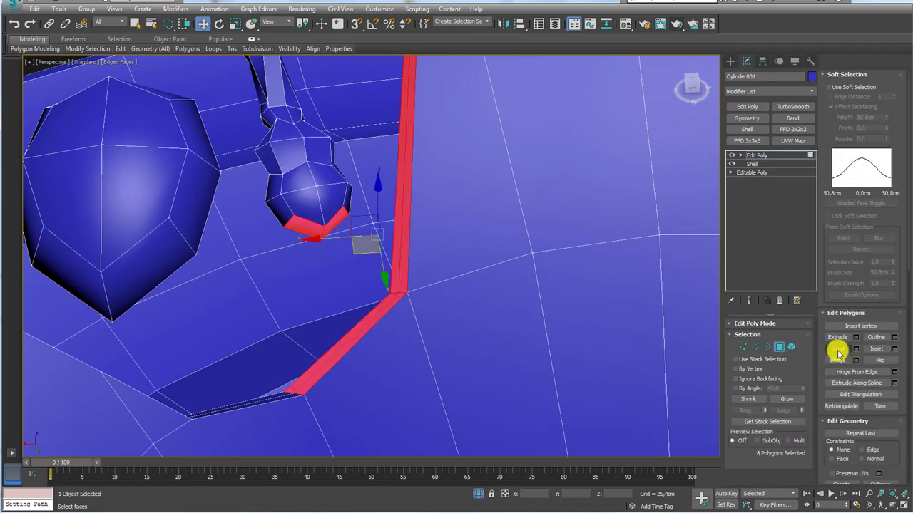
{"action": "left_click", "coordinate": [839, 360]}
{"action": "mouse_move", "coordinate": [461, 281]}
{"action": "middle_mouse_down", "text": "alt"}
{"action": "mouse_move", "coordinate": [468, 288]}
{"action": "mouse_move", "coordinate": [413, 259]}
{"action": "mouse_move", "coordinate": [434, 273]}
{"action": "mouse_move", "coordinate": [393, 264]}
{"action": "middle_mouse_up", "text": "alt"}
{"action": "key", "text": "ctrl+z"}
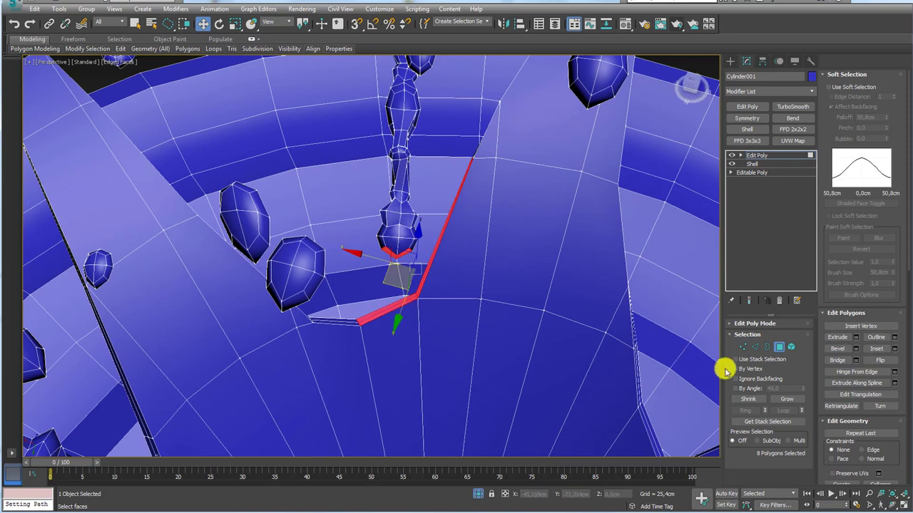
Drop the upper polygon strip and reselect the vertices and polygons at the gap
{"action": "left_click", "coordinate": [461, 186], "text": "alt"}
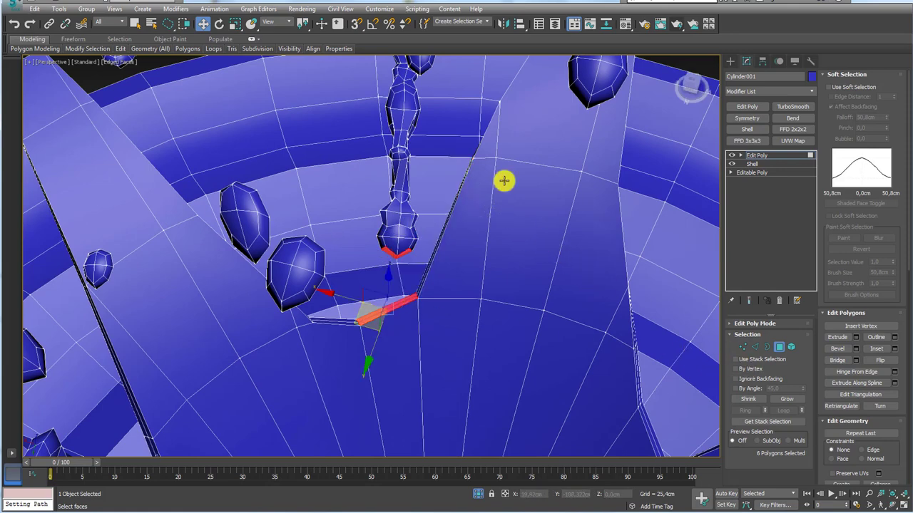
{"action": "left_click", "coordinate": [743, 347]}
{"action": "middle_click_drag", "start_coordinate": [373, 275], "coordinate": [363, 320], "text": "alt"}
{"action": "left_click", "coordinate": [361, 320]}
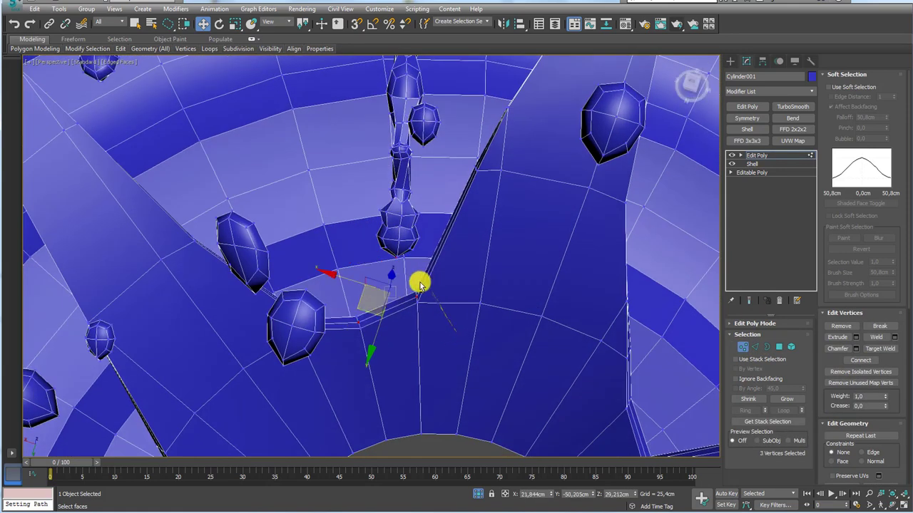
{"action": "middle_click_drag", "start_coordinate": [420, 285], "coordinate": [612, 322], "text": "alt"}
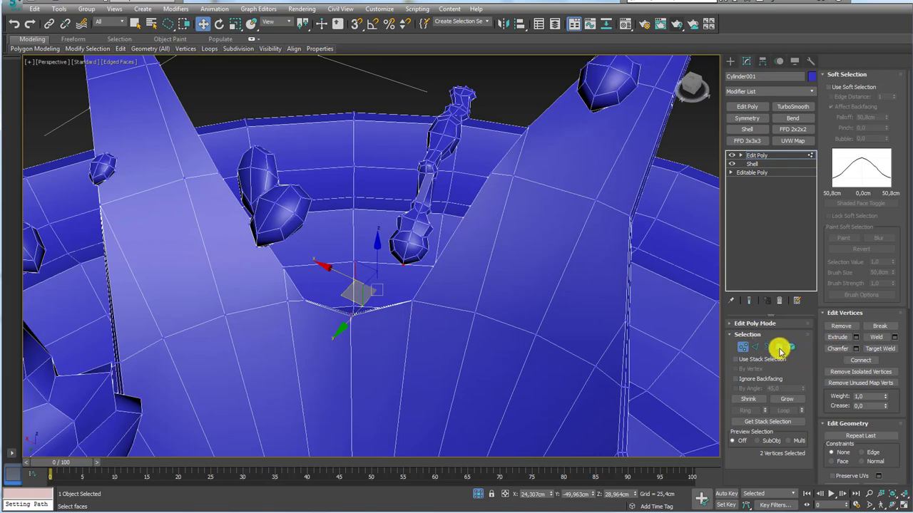
{"action": "left_click", "coordinate": [780, 347]}
{"action": "middle_click_drag", "start_coordinate": [455, 265], "coordinate": [475, 292], "text": "alt"}
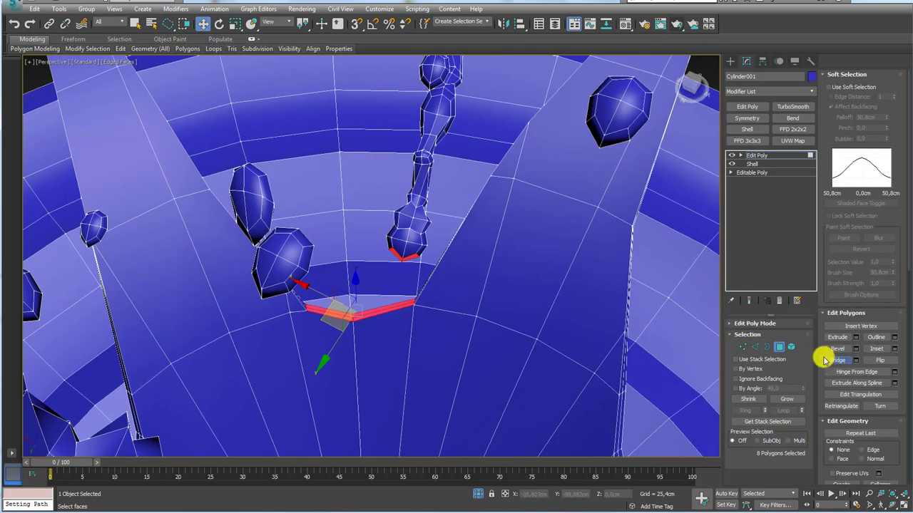
{"action": "mouse_move", "coordinate": [420, 264]}
{"action": "middle_mouse_down", "text": "alt"}
{"action": "mouse_move", "coordinate": [434, 271]}
{"action": "mouse_move", "coordinate": [434, 285]}
{"action": "mouse_move", "coordinate": [376, 259]}
{"action": "mouse_move", "coordinate": [444, 247]}
{"action": "mouse_move", "coordinate": [770, 334]}
{"action": "middle_mouse_up", "text": "alt"}
Scale the tall splash column element narrower
{"action": "left_click", "coordinate": [791, 348]}
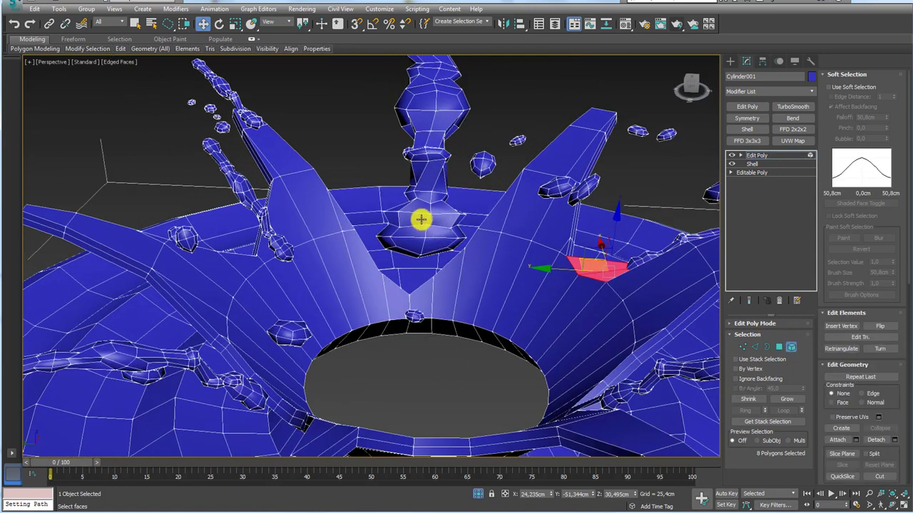
{"action": "left_click", "coordinate": [422, 218]}
{"action": "key", "text": "q"}
{"action": "left_click_drag", "start_coordinate": [500, 139], "coordinate": [470, 138]}
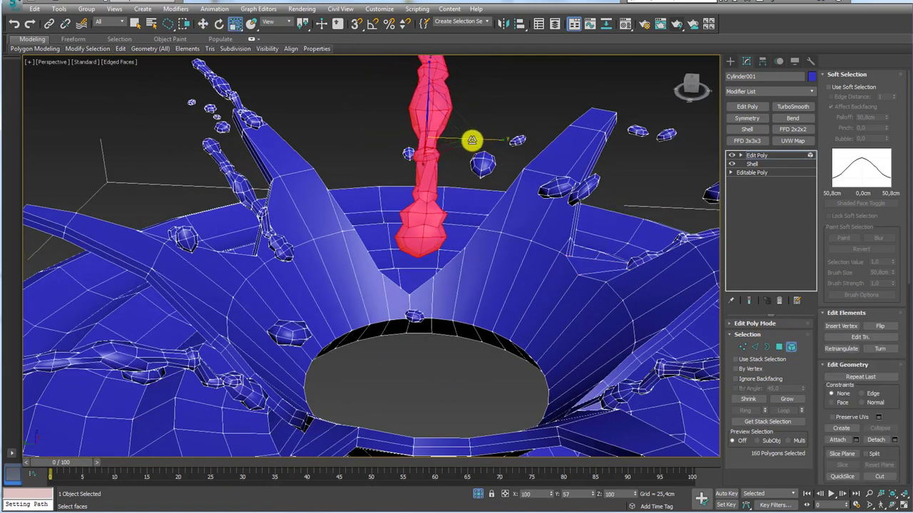
Select the column's two base vertices and the tendril-tip faces, inspecting along the ring's rim
{"action": "left_click", "coordinate": [743, 347]}
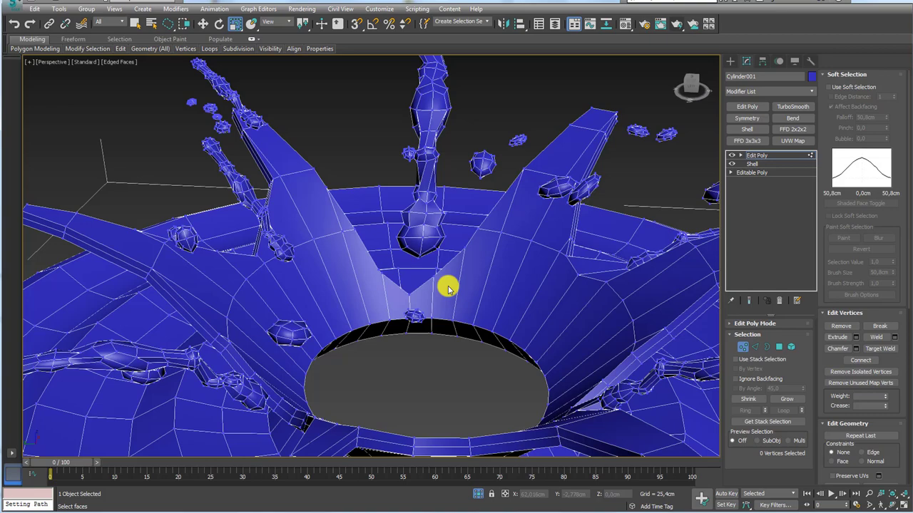
{"action": "left_click", "coordinate": [418, 259]}
{"action": "key", "text": "z"}
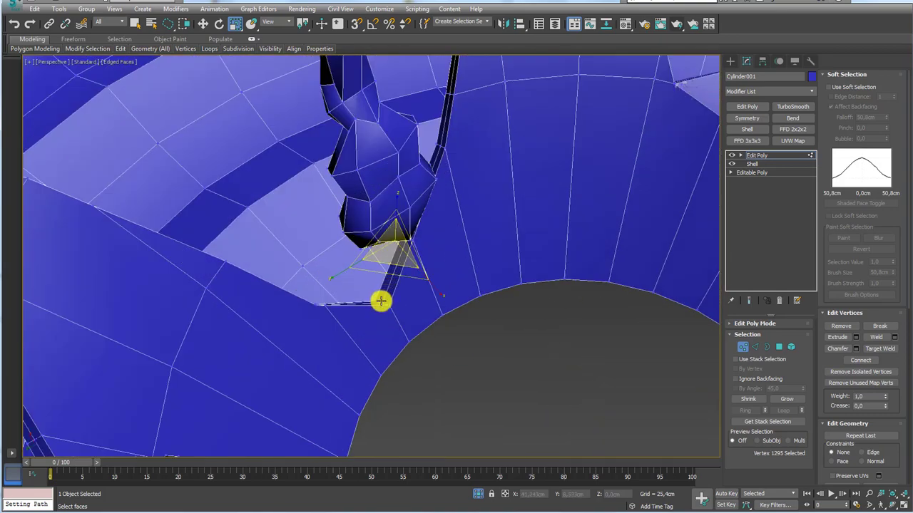
{"action": "left_click", "coordinate": [381, 301], "text": "ctrl"}
{"action": "left_click", "coordinate": [778, 347], "text": "ctrl"}
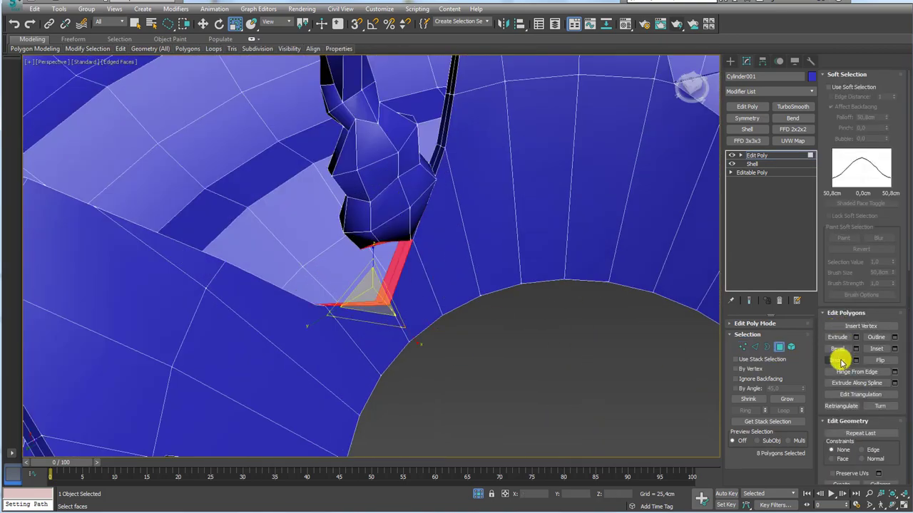
{"action": "scroll", "coordinate": [509, 295], "scroll_direction": "down", "scroll_amount": 5}
{"action": "scroll", "coordinate": [470, 271], "scroll_direction": "up", "scroll_amount": 3}
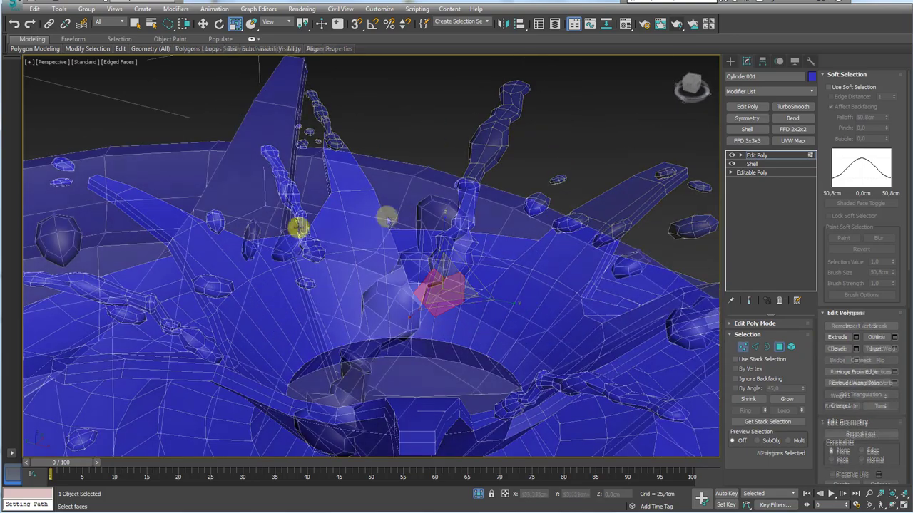
{"action": "mouse_move", "coordinate": [418, 265]}
{"action": "middle_mouse_down", "text": "alt"}
{"action": "mouse_move", "coordinate": [336, 249]}
{"action": "mouse_move", "coordinate": [336, 184]}
{"action": "middle_mouse_up", "text": "alt"}
{"action": "scroll", "coordinate": [363, 253], "scroll_direction": "down", "scroll_amount": 3}
{"action": "key", "text": "1"}
{"action": "scroll", "coordinate": [383, 235], "scroll_direction": "up", "scroll_amount": 3}
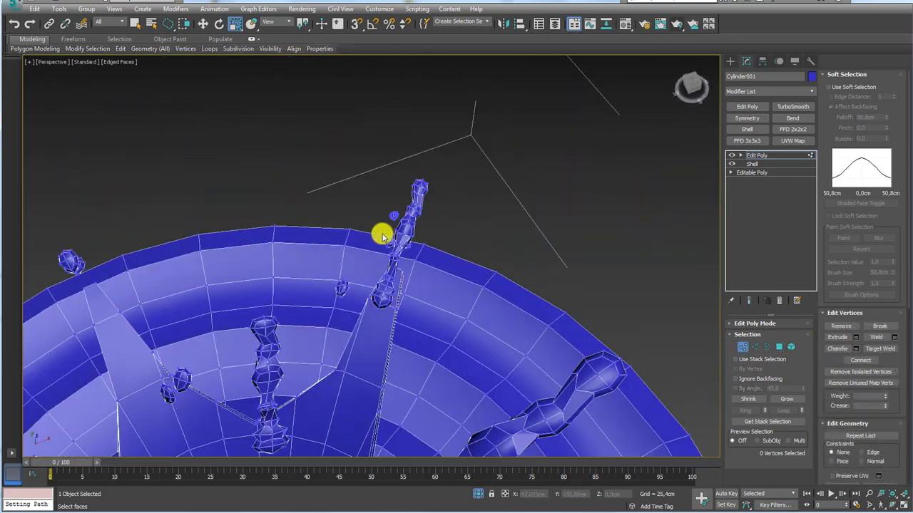
{"action": "scroll", "coordinate": [414, 248], "scroll_direction": "up", "scroll_amount": 2}
{"action": "scroll", "coordinate": [383, 246], "scroll_direction": "down", "scroll_amount": 4}
{"action": "mouse_move", "coordinate": [357, 271]}
{"action": "middle_mouse_down", "text": "alt"}
{"action": "mouse_move", "coordinate": [315, 213]}
{"action": "mouse_move", "coordinate": [357, 269]}
{"action": "mouse_move", "coordinate": [464, 221]}
{"action": "mouse_move", "coordinate": [646, 246]}
{"action": "middle_mouse_up", "text": "alt"}
{"action": "scroll", "coordinate": [307, 224], "scroll_direction": "up", "scroll_amount": 4}
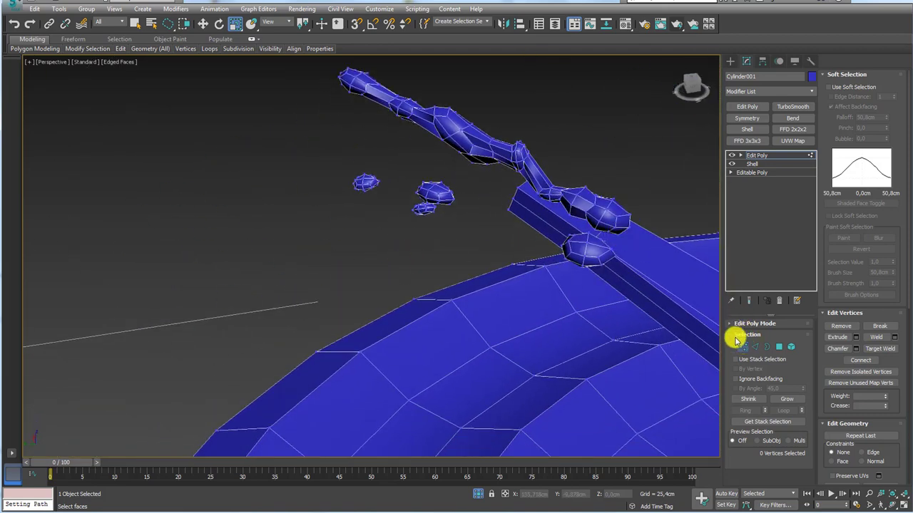
Select the edges at the end of the flat arm beneath the tendril
{"action": "key", "text": "4"}
{"action": "mouse_move", "coordinate": [713, 299]}
{"action": "middle_mouse_down", "text": "alt"}
{"action": "mouse_move", "coordinate": [632, 228]}
{"action": "mouse_move", "coordinate": [296, 86]}
{"action": "mouse_move", "coordinate": [483, 179]}
{"action": "mouse_move", "coordinate": [448, 106]}
{"action": "middle_mouse_up", "text": "alt"}
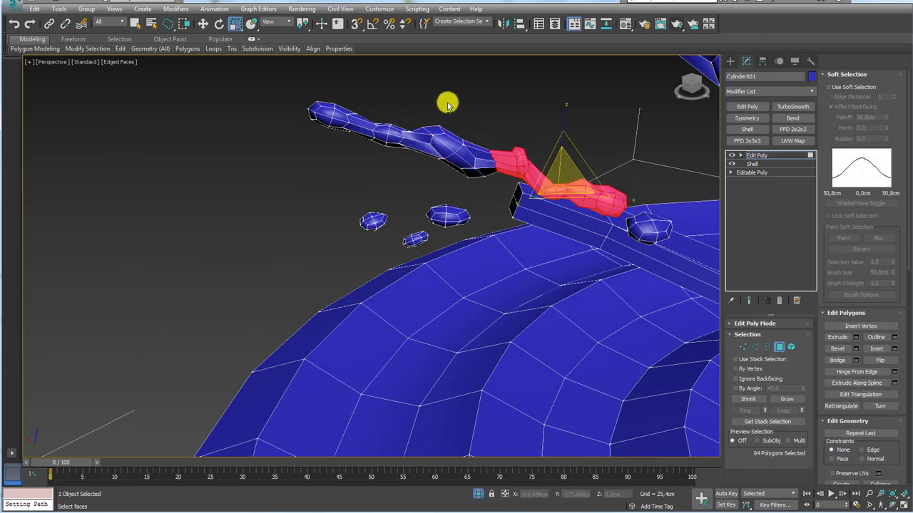
{"action": "left_click", "coordinate": [520, 179]}
{"action": "middle_click_drag", "start_coordinate": [550, 188], "coordinate": [579, 293], "text": "alt"}
{"action": "left_click", "coordinate": [755, 346]}
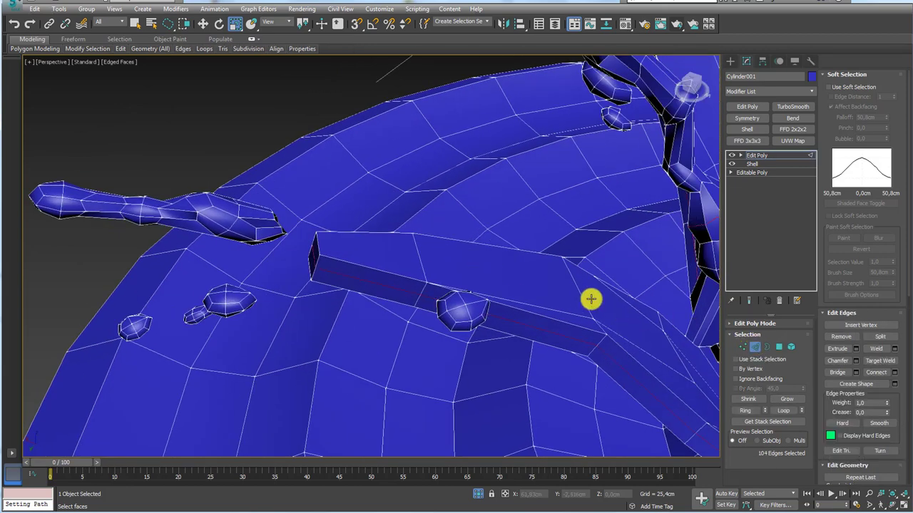
{"action": "left_click", "coordinate": [748, 410]}
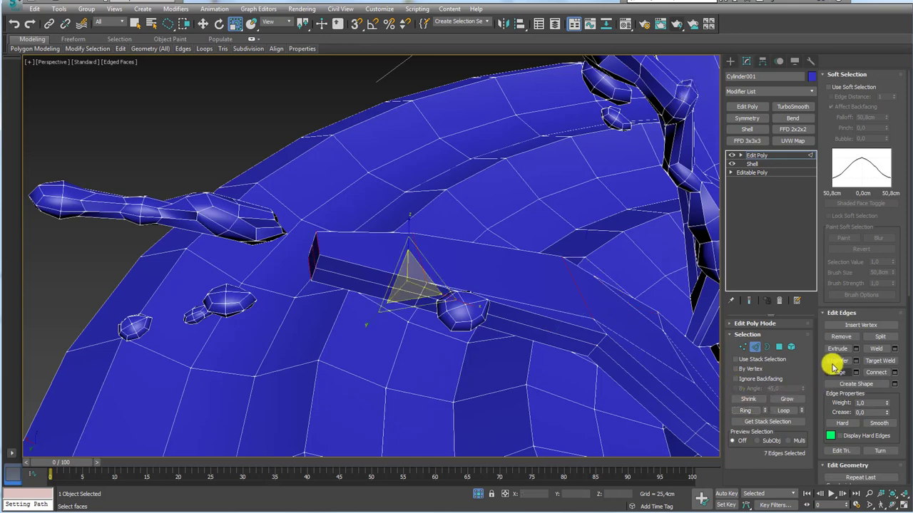
{"action": "middle_click_drag", "start_coordinate": [371, 221], "coordinate": [389, 239], "text": "alt"}
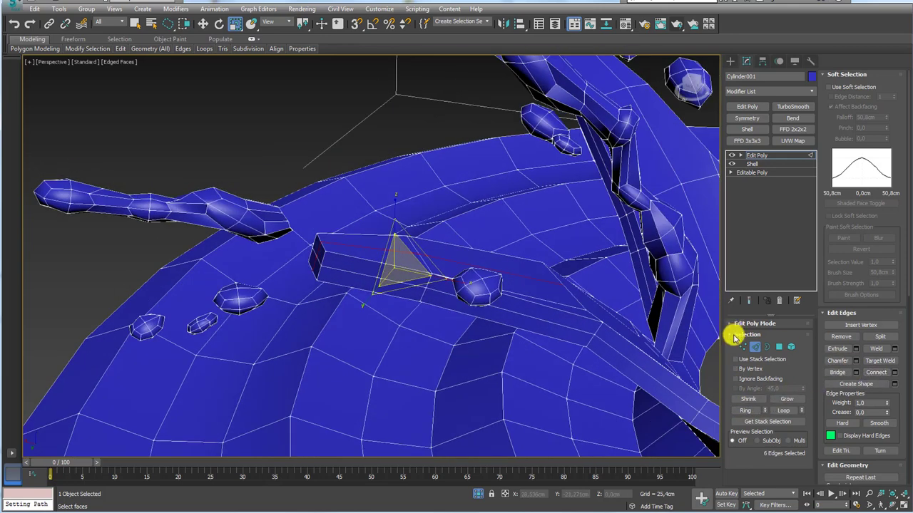
Delete the arm's end vertex and select the resulting open border
{"action": "left_click", "coordinate": [742, 346]}
{"action": "left_click", "coordinate": [317, 253]}
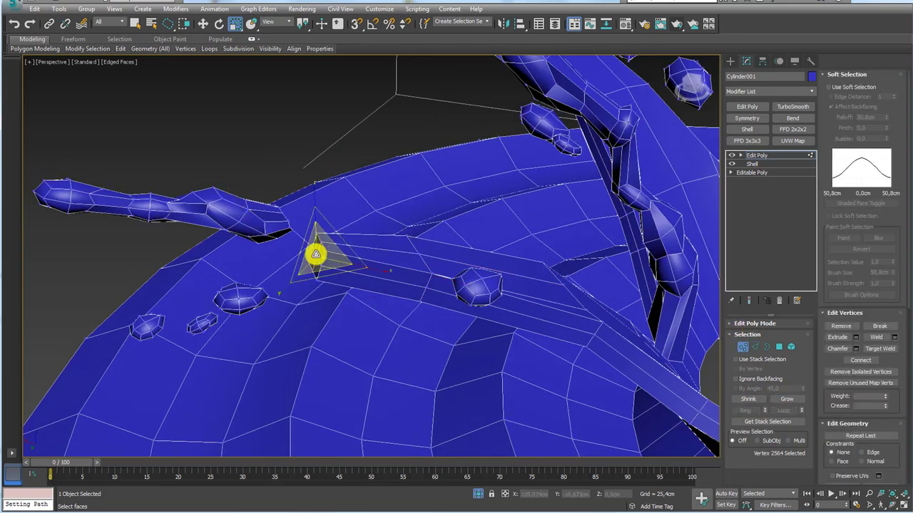
{"action": "key", "text": "Delete"}
{"action": "left_click", "coordinate": [769, 347]}
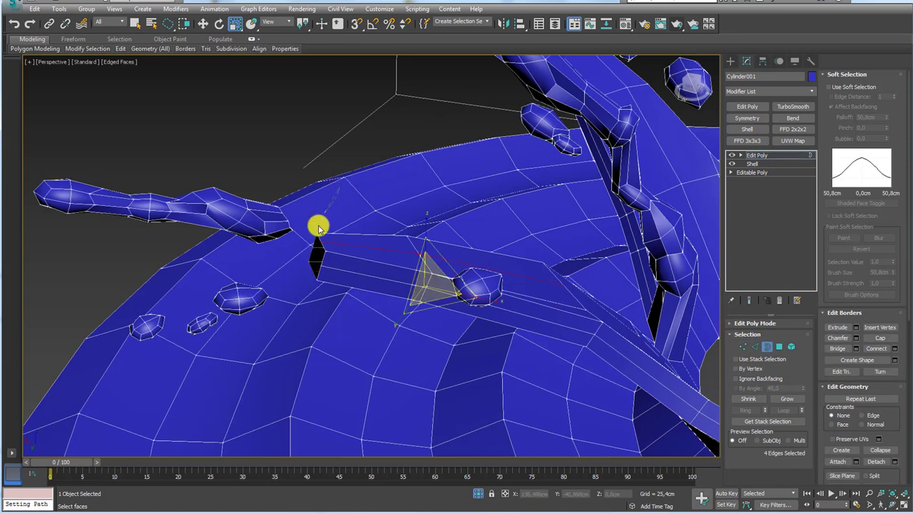
{"action": "left_click", "coordinate": [320, 264]}
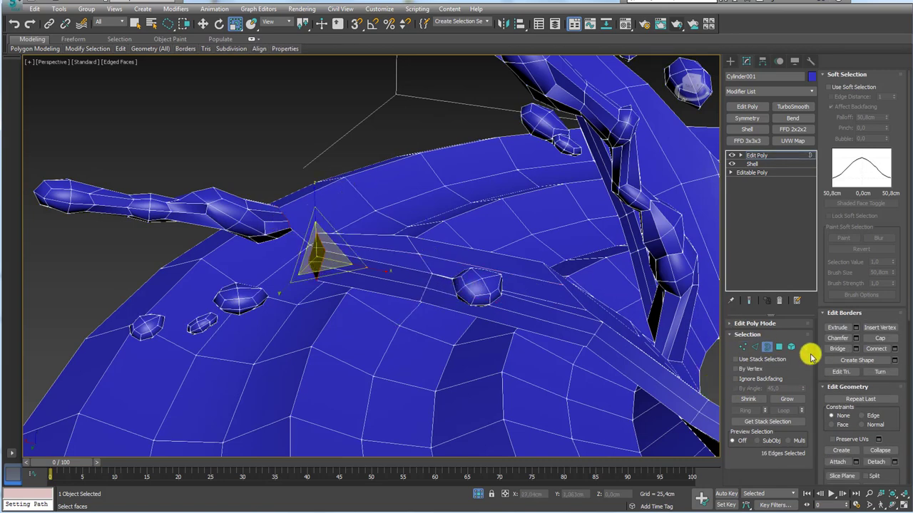
{"action": "middle_click_drag", "start_coordinate": [428, 250], "coordinate": [387, 235], "text": "alt"}
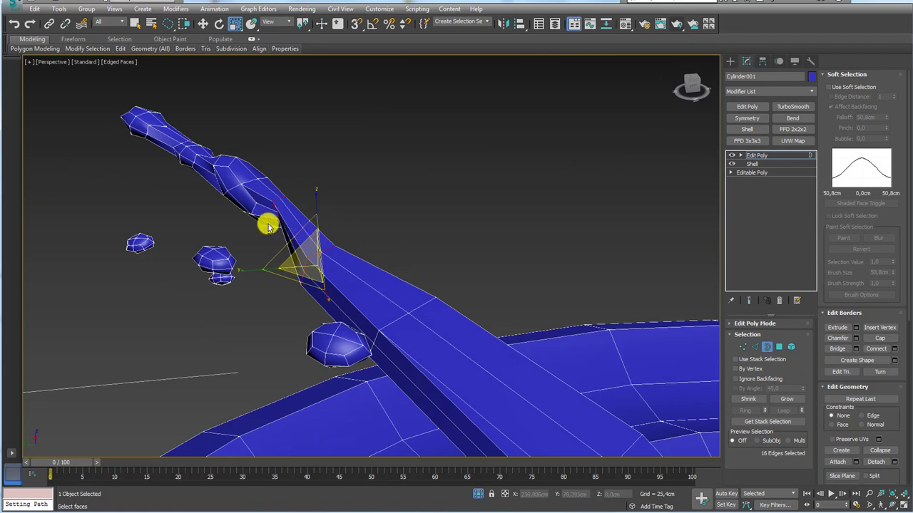
{"action": "middle_click_drag", "start_coordinate": [264, 224], "coordinate": [297, 260], "text": "alt"}
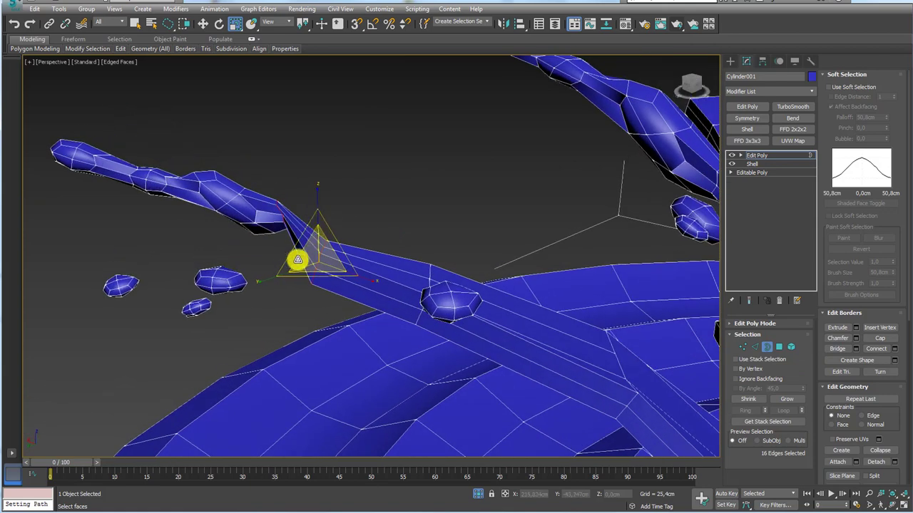
Relax the faces around the arm-tendril joint and frame the whole splash
{"action": "left_click", "coordinate": [779, 347]}
{"action": "left_click_drag", "start_coordinate": [902, 432], "coordinate": [903, 120]}
{"action": "left_click", "coordinate": [862, 266]}
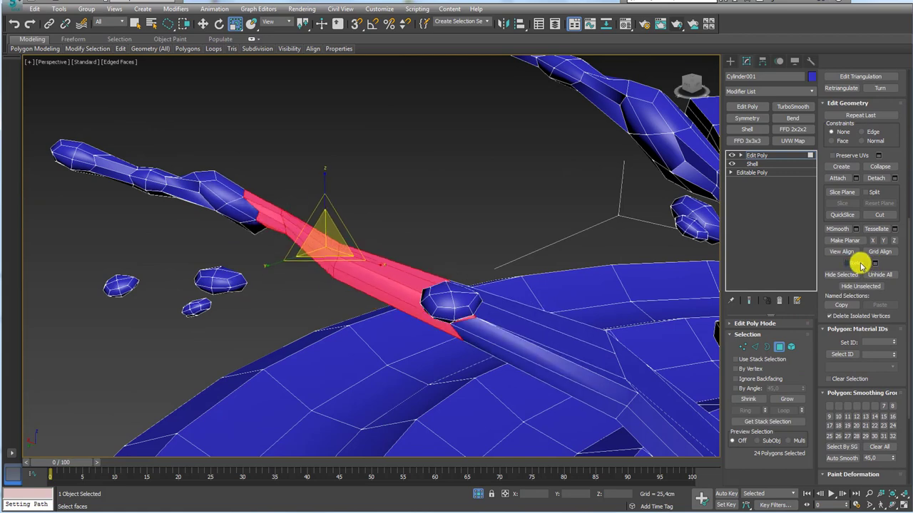
{"action": "mouse_move", "coordinate": [433, 273]}
{"action": "middle_mouse_down", "text": "alt"}
{"action": "mouse_move", "coordinate": [424, 229]}
{"action": "mouse_move", "coordinate": [332, 228]}
{"action": "mouse_move", "coordinate": [728, 169]}
{"action": "middle_mouse_up", "text": "alt"}
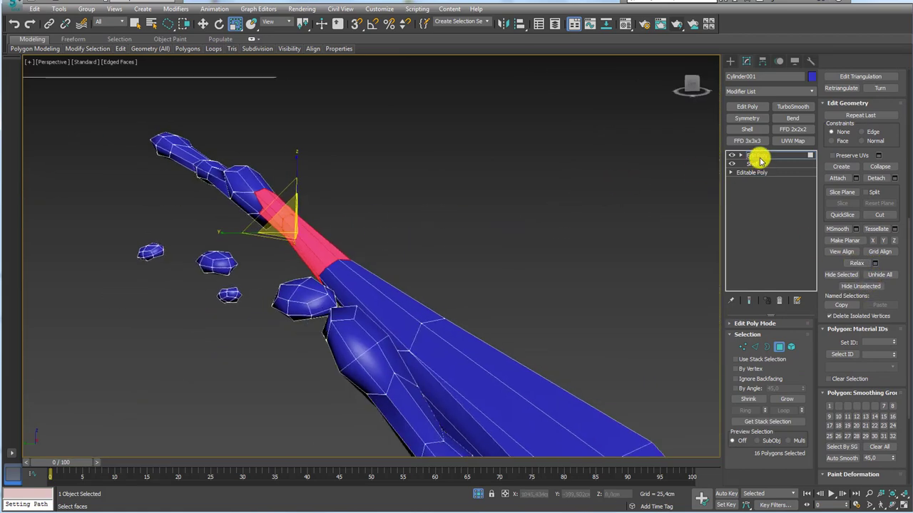
{"action": "left_click", "coordinate": [755, 155]}
{"action": "key", "text": "z"}
{"action": "mouse_move", "coordinate": [407, 204]}
{"action": "middle_mouse_down", "text": "alt"}
{"action": "mouse_move", "coordinate": [377, 257]}
{"action": "mouse_move", "coordinate": [472, 217]}
{"action": "middle_mouse_up", "text": "alt"}
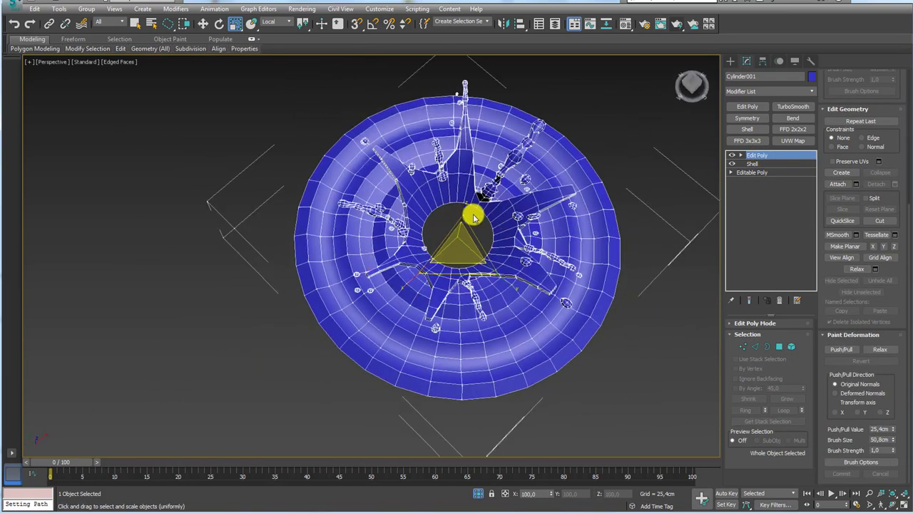
Inspect the crown from low and side angles, trying an edge-loop selection on the rim
{"action": "scroll", "coordinate": [471, 221], "scroll_direction": "up", "scroll_amount": 5}
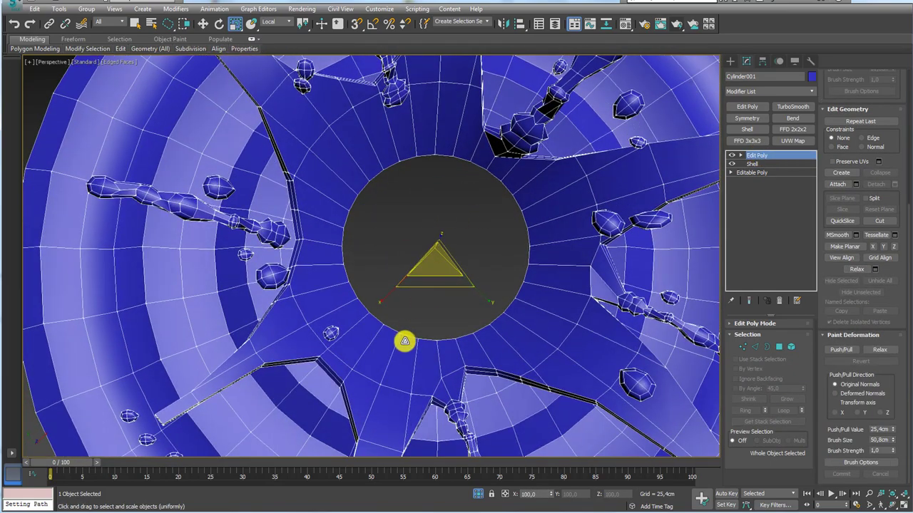
{"action": "scroll", "coordinate": [378, 353], "scroll_direction": "down", "scroll_amount": 8}
{"action": "scroll", "coordinate": [440, 395], "scroll_direction": "up", "scroll_amount": 4}
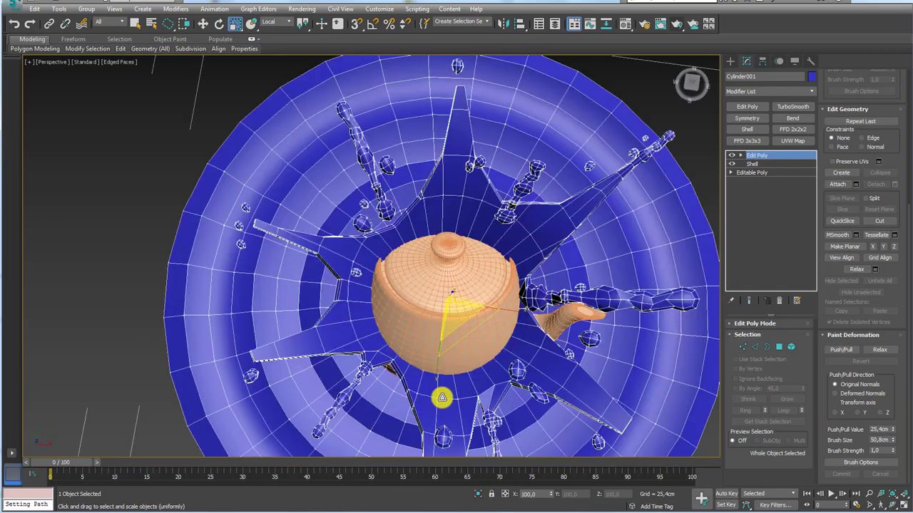
{"action": "mouse_move", "coordinate": [440, 395]}
{"action": "middle_mouse_down", "text": "alt"}
{"action": "mouse_move", "coordinate": [487, 407]}
{"action": "mouse_move", "coordinate": [503, 393]}
{"action": "mouse_move", "coordinate": [488, 337]}
{"action": "middle_mouse_up", "text": "alt"}
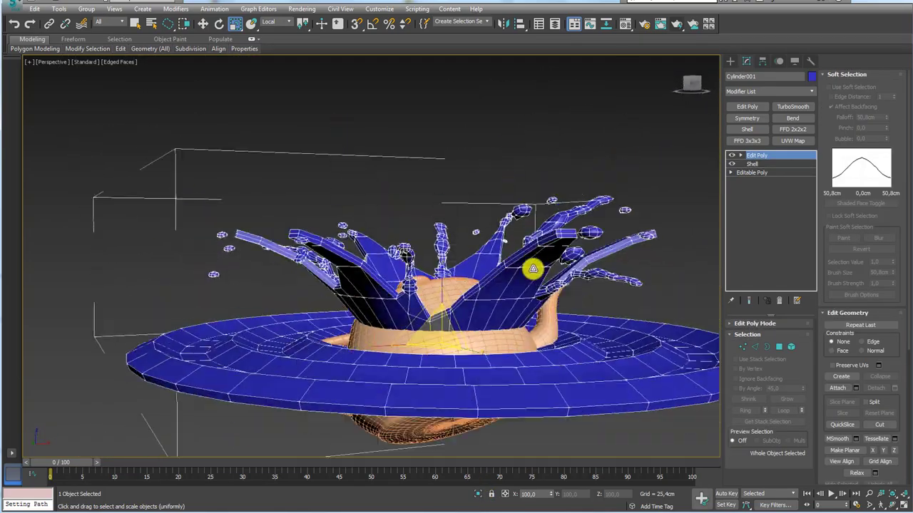
{"action": "middle_click_drag", "start_coordinate": [532, 269], "coordinate": [683, 272], "text": "alt"}
{"action": "left_click", "coordinate": [755, 346]}
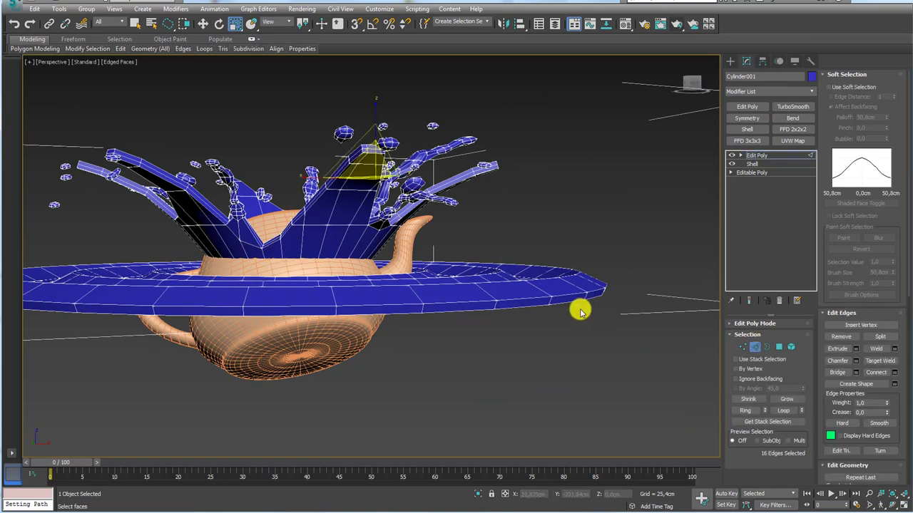
{"action": "double_click", "coordinate": [535, 306]}
{"action": "left_click", "coordinate": [540, 312]}
{"action": "mouse_move", "coordinate": [483, 320]}
{"action": "middle_mouse_down", "text": "alt"}
{"action": "mouse_move", "coordinate": [495, 271]}
{"action": "mouse_move", "coordinate": [452, 256]}
{"action": "mouse_move", "coordinate": [478, 229]}
{"action": "middle_mouse_up", "text": "alt"}
{"action": "key", "text": "z"}
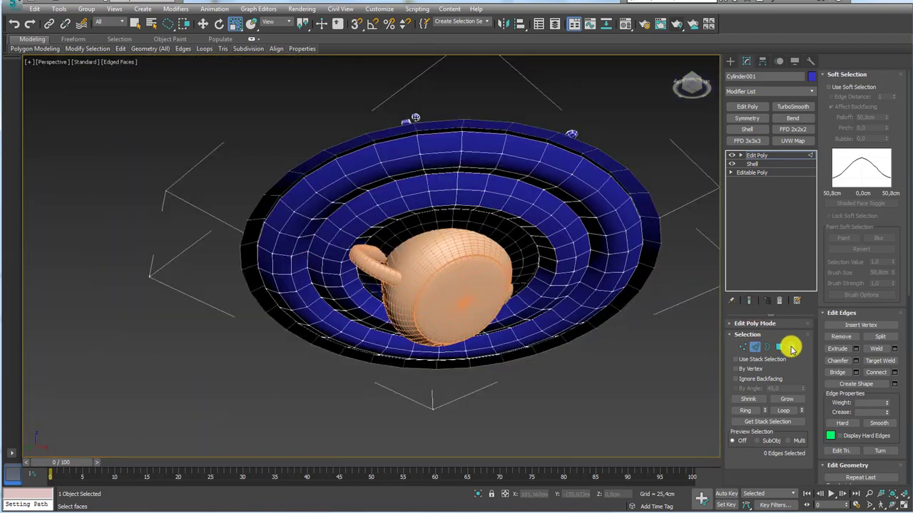
Return to the Edit Poly top level and hide the teapot with Alt+Q
{"action": "left_click", "coordinate": [790, 347]}
{"action": "left_click", "coordinate": [577, 237]}
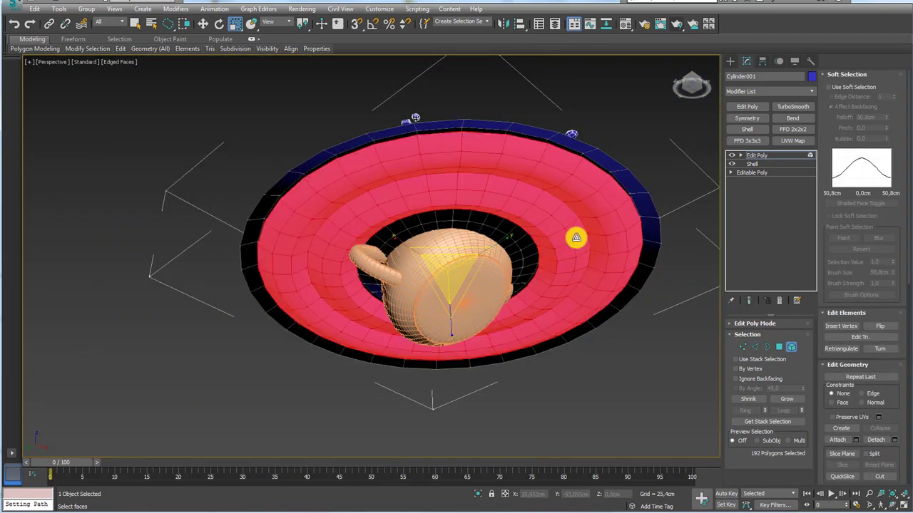
{"action": "left_click", "coordinate": [557, 277]}
{"action": "mouse_move", "coordinate": [556, 277]}
{"action": "middle_mouse_down", "text": "alt"}
{"action": "mouse_move", "coordinate": [559, 212]}
{"action": "mouse_move", "coordinate": [560, 381]}
{"action": "middle_mouse_up", "text": "alt"}
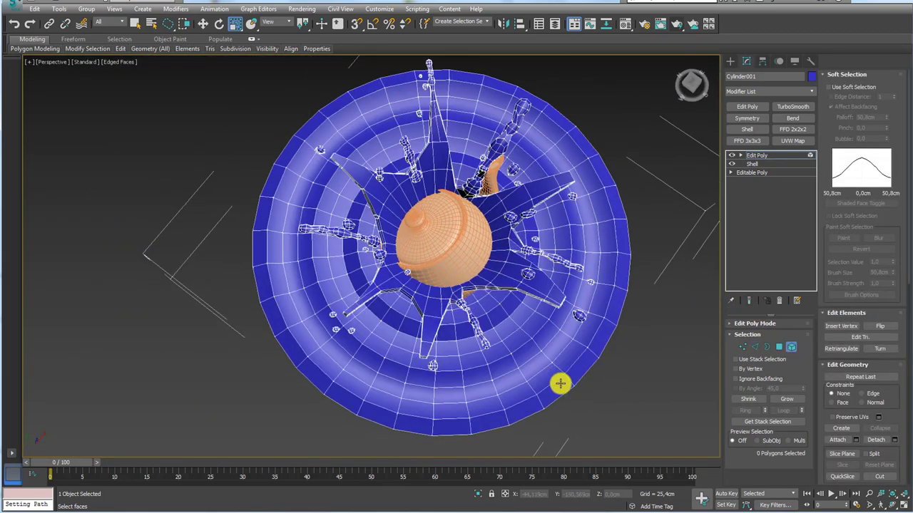
{"action": "left_click", "coordinate": [758, 156]}
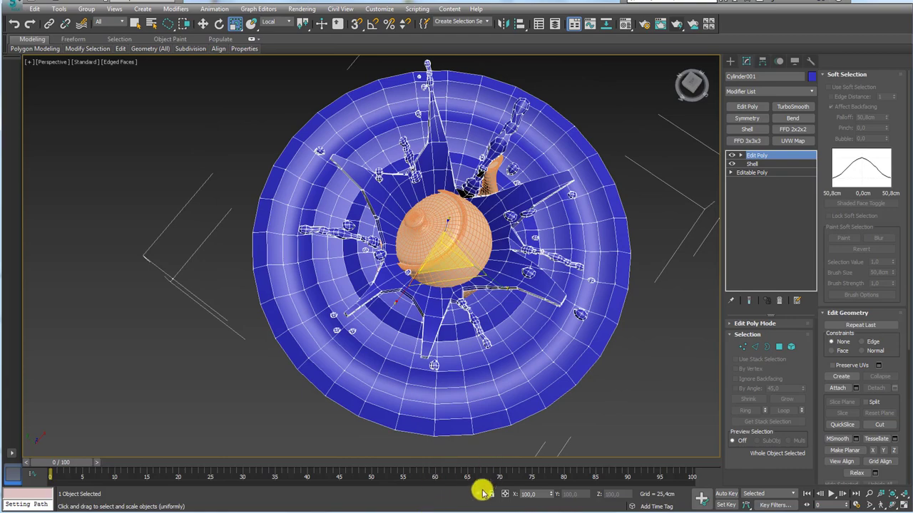
{"action": "key", "text": "alt+q"}
{"action": "middle_click_drag", "start_coordinate": [428, 312], "coordinate": [436, 261], "text": "alt"}
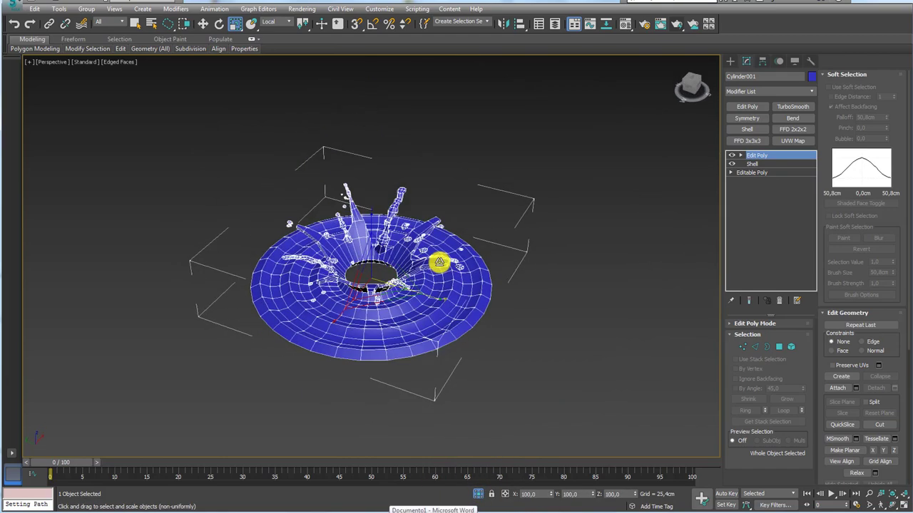
Select the central hole's border, shrink it inward and pull it down into a wall
{"action": "left_click", "coordinate": [767, 347]}
{"action": "scroll", "coordinate": [399, 285], "scroll_direction": "up", "scroll_amount": 5}
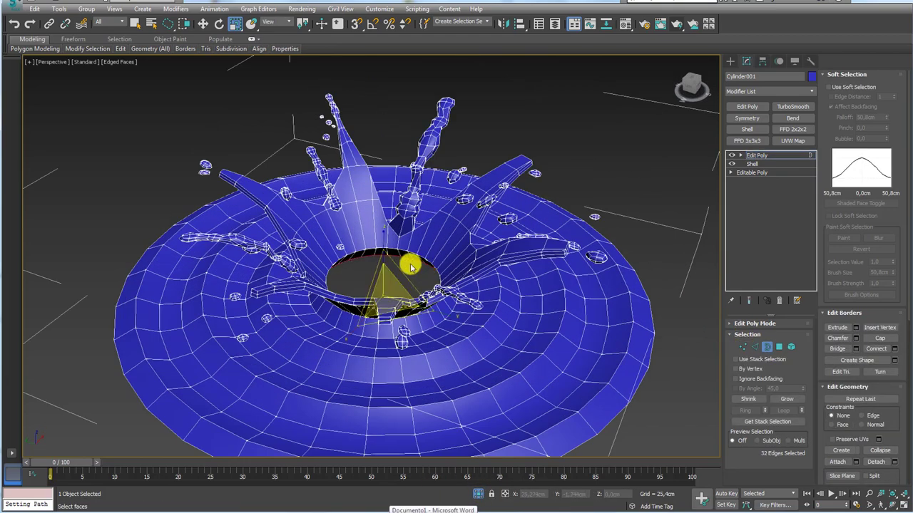
{"action": "left_click", "coordinate": [425, 251]}
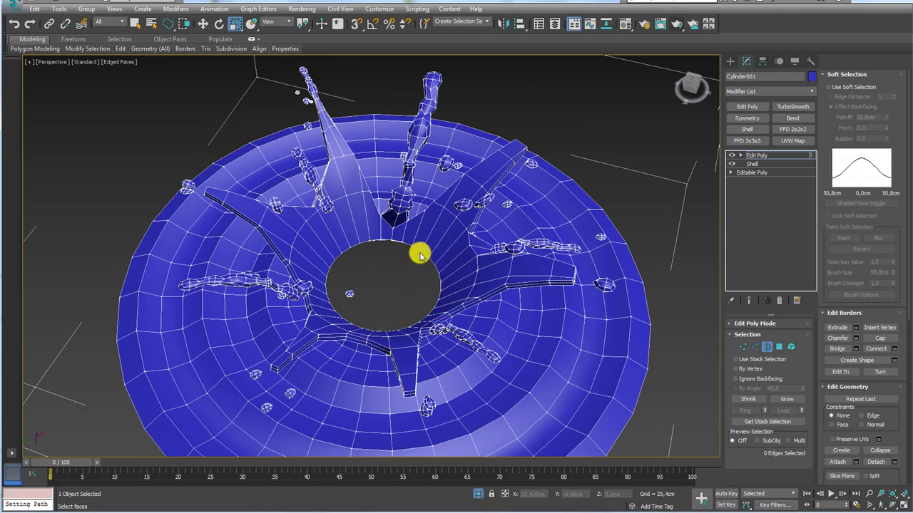
{"action": "mouse_move", "coordinate": [419, 251]}
{"action": "middle_mouse_down", "text": "alt"}
{"action": "mouse_move", "coordinate": [412, 184]}
{"action": "mouse_move", "coordinate": [401, 201]}
{"action": "middle_mouse_up", "text": "alt"}
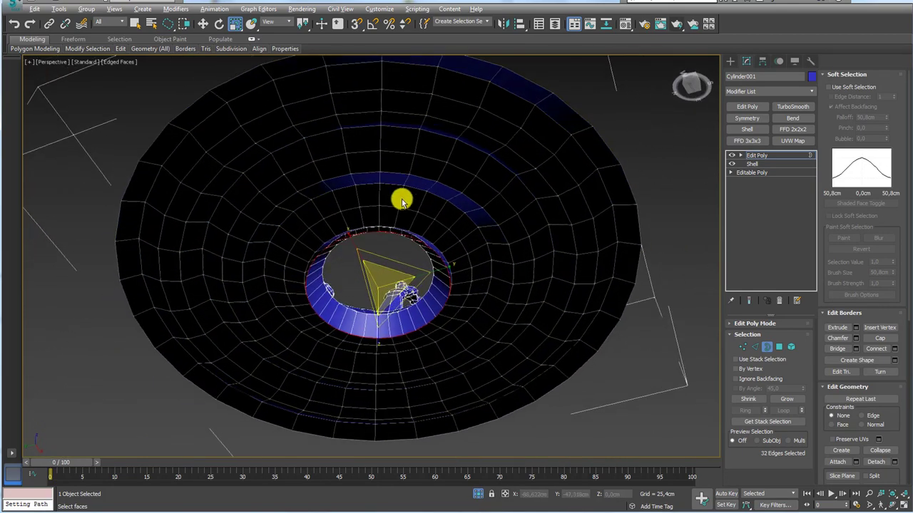
{"action": "left_click_drag", "start_coordinate": [392, 278], "coordinate": [389, 314]}
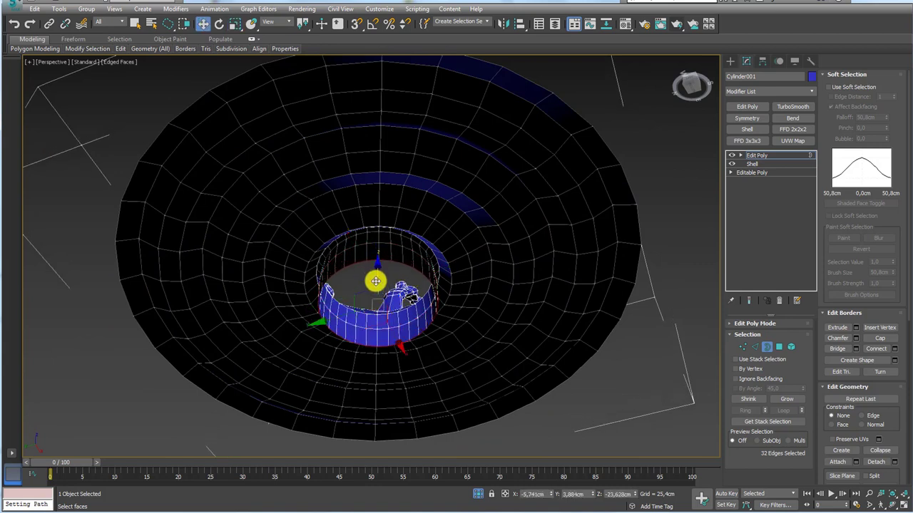
{"action": "mouse_move", "coordinate": [388, 313]}
{"action": "left_mouse_down"}
{"action": "mouse_move", "coordinate": [387, 338]}
{"action": "mouse_move", "coordinate": [420, 335]}
{"action": "left_mouse_up"}
{"action": "key", "text": "w"}
{"action": "key", "text": "r"}
{"action": "key", "text": "shift+z"}
{"action": "key", "text": "w"}
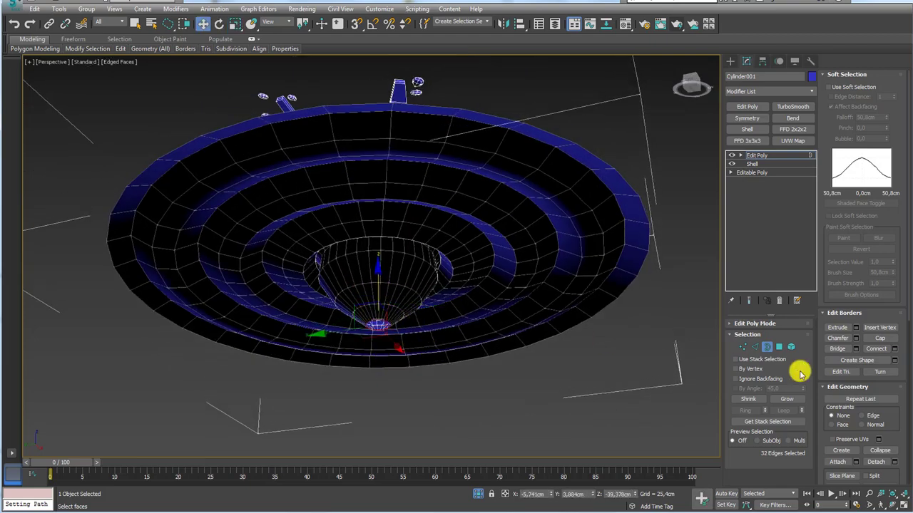
Collapse the border to a single point and return to the Edit Poly level
{"action": "left_click", "coordinate": [880, 450]}
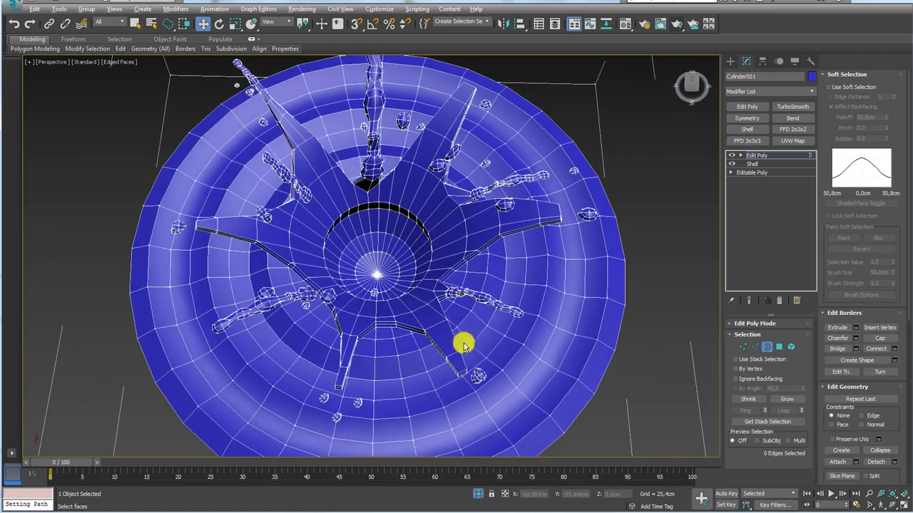
{"action": "middle_click_drag", "start_coordinate": [464, 346], "coordinate": [788, 184], "text": "alt"}
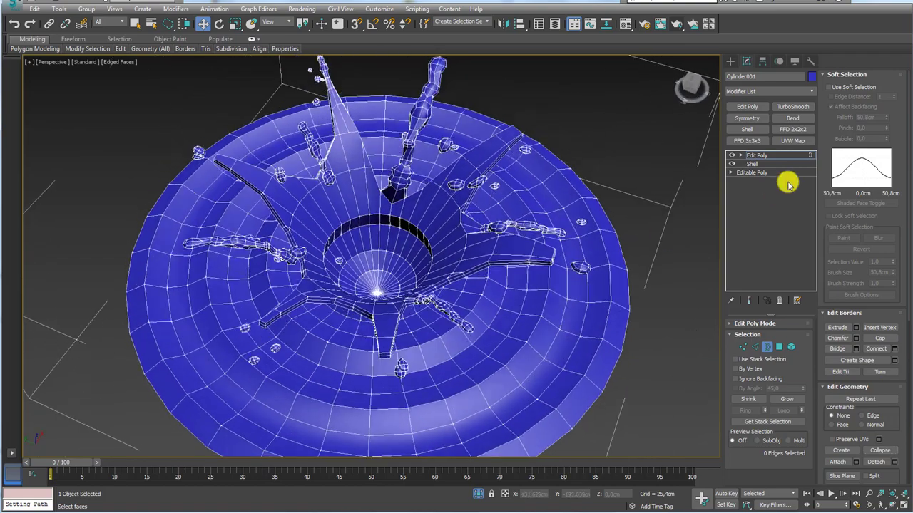
{"action": "left_click", "coordinate": [767, 157]}
{"action": "middle_click_drag", "start_coordinate": [554, 212], "coordinate": [554, 186], "text": "alt"}
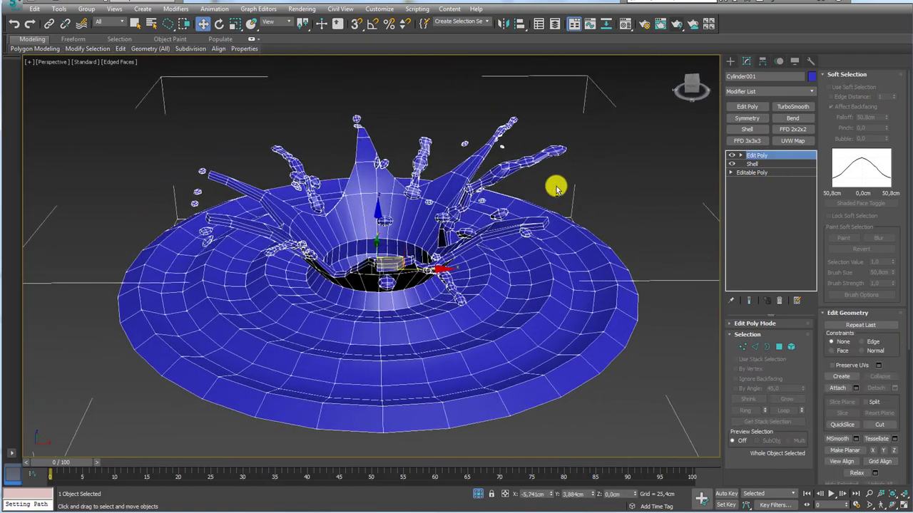
Add a TurboSmooth modifier to Cylinder001 and view it with smooth shading
{"action": "left_click", "coordinate": [794, 109]}
{"action": "mouse_move", "coordinate": [525, 236]}
{"action": "middle_mouse_down", "text": "alt"}
{"action": "mouse_move", "coordinate": [537, 257]}
{"action": "mouse_move", "coordinate": [468, 293]}
{"action": "mouse_move", "coordinate": [472, 311]}
{"action": "mouse_move", "coordinate": [493, 242]}
{"action": "mouse_move", "coordinate": [511, 271]}
{"action": "mouse_move", "coordinate": [464, 440]}
{"action": "middle_mouse_up", "text": "alt"}
{"action": "key", "text": "F3"}
{"action": "key", "text": "F3"}
{"action": "key", "text": "F4"}
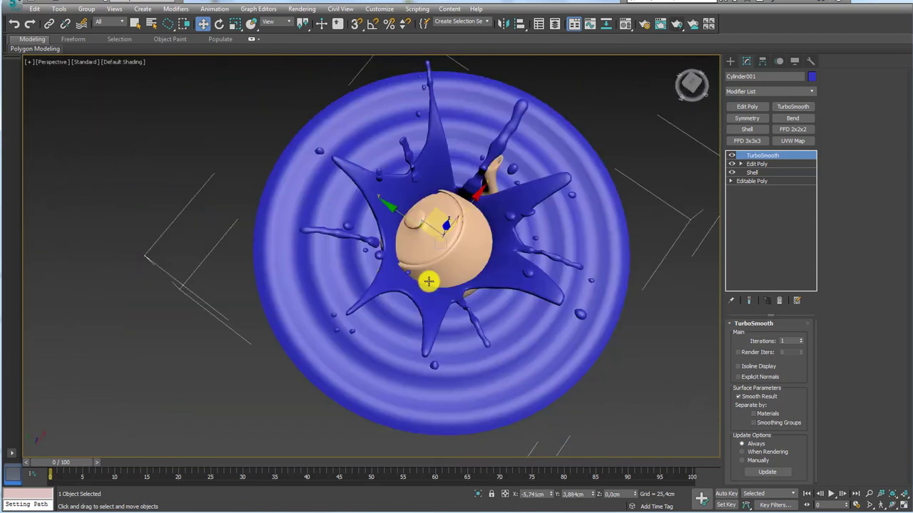
{"action": "mouse_move", "coordinate": [428, 285]}
{"action": "middle_mouse_down", "text": "alt"}
{"action": "mouse_move", "coordinate": [437, 297]}
{"action": "mouse_move", "coordinate": [464, 248]}
{"action": "middle_mouse_up", "text": "alt"}
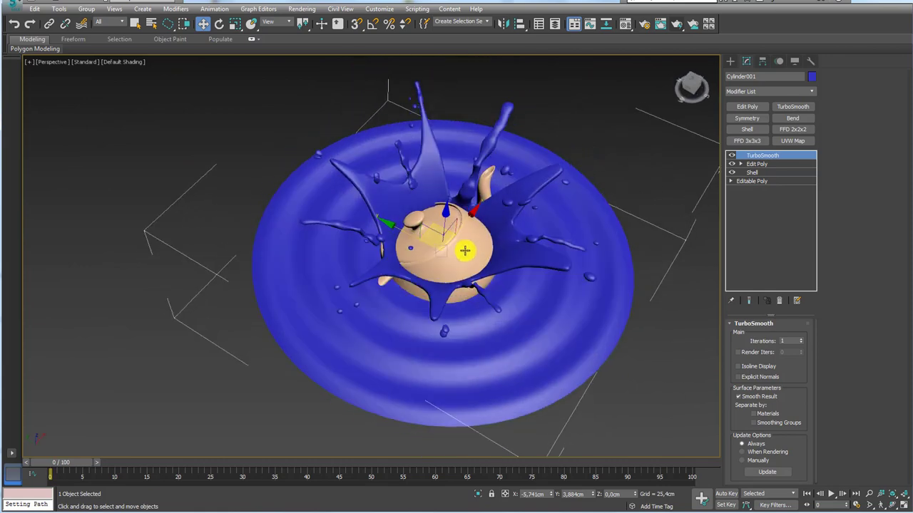
Raise the teapot slightly within the splash
{"action": "left_click", "coordinate": [463, 251]}
{"action": "scroll", "coordinate": [463, 251], "scroll_direction": "up", "scroll_amount": 2}
{"action": "scroll", "coordinate": [457, 249], "scroll_direction": "up", "scroll_amount": 2}
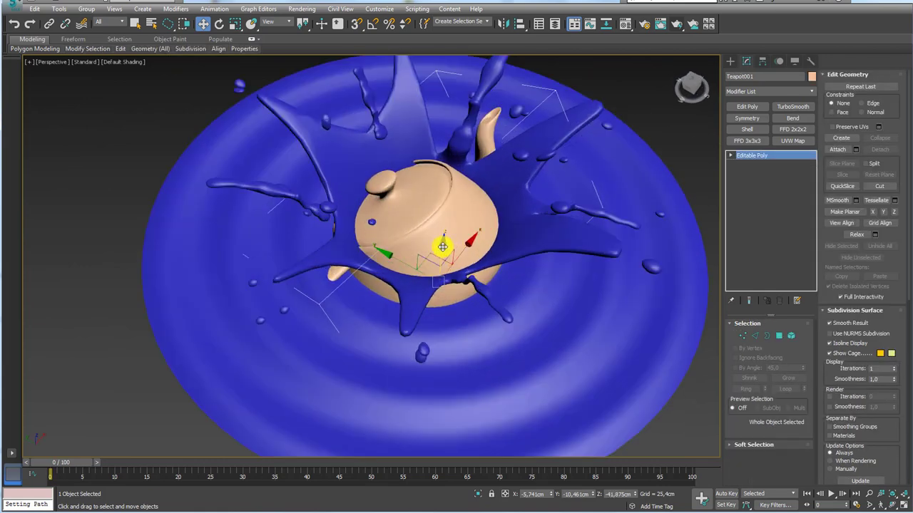
{"action": "left_click_drag", "start_coordinate": [442, 246], "coordinate": [443, 243]}
Select the splash and enter Edit Poly Vertex level in wireframe view
{"action": "left_click", "coordinate": [344, 215]}
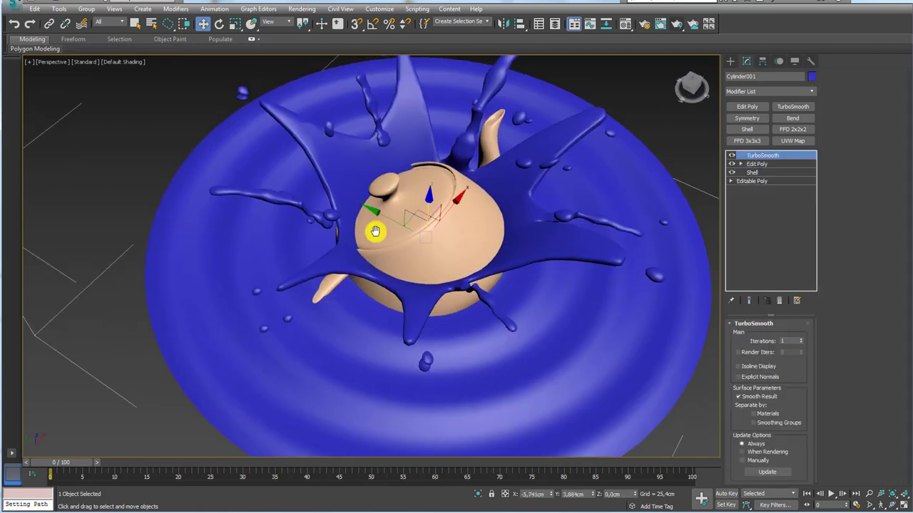
{"action": "middle_click_drag", "start_coordinate": [375, 230], "coordinate": [378, 257], "text": "alt"}
{"action": "left_click", "coordinate": [740, 164]}
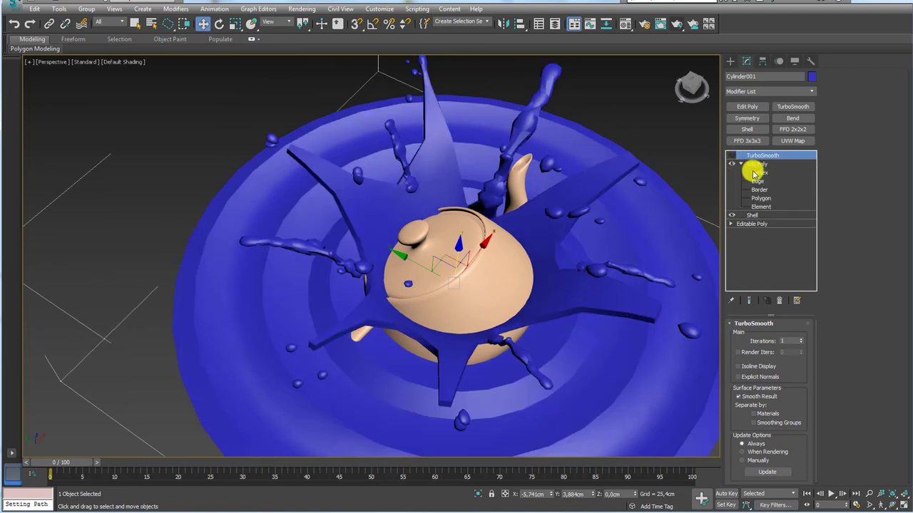
{"action": "left_click", "coordinate": [759, 173]}
{"action": "key", "text": "F3"}
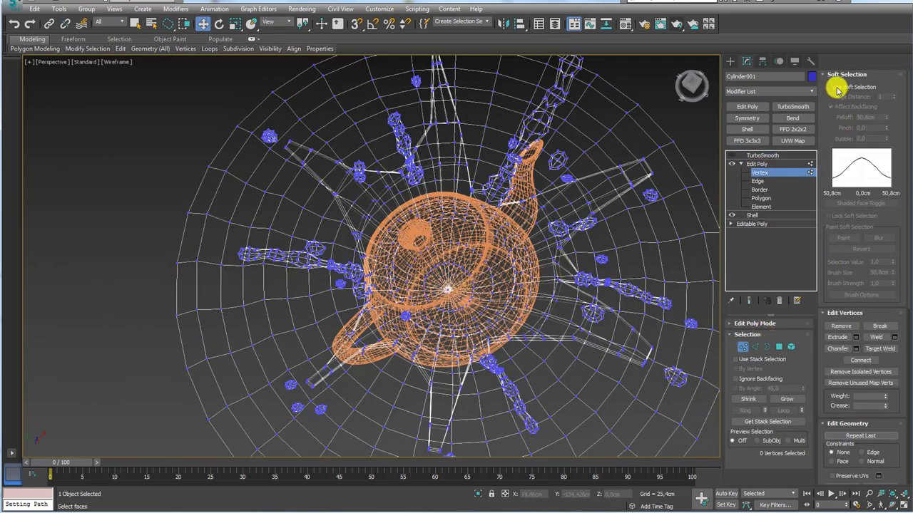
With Soft Selection on at a 64 cm falloff, pull the vertices beside the teapot handle left
{"action": "left_click", "coordinate": [838, 88]}
{"action": "middle_click_drag", "start_coordinate": [632, 156], "coordinate": [407, 250], "text": "alt"}
{"action": "key", "text": "t"}
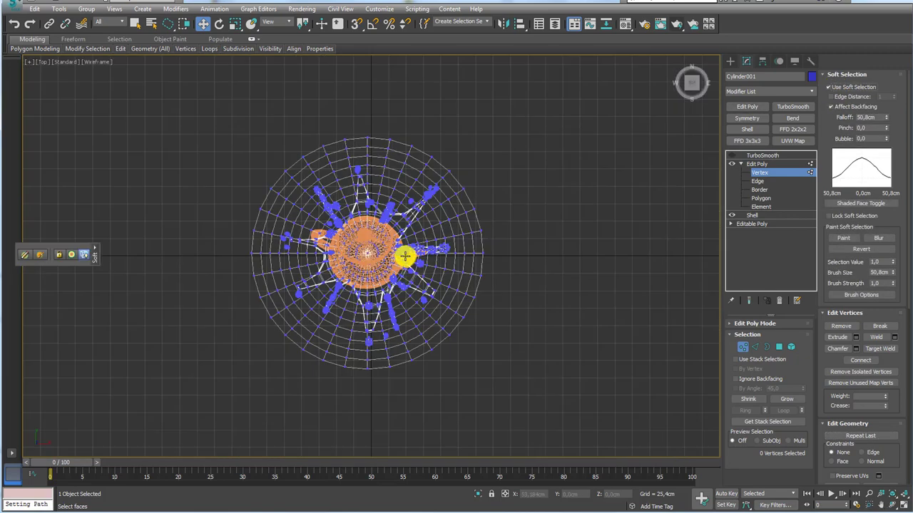
{"action": "scroll", "coordinate": [350, 259], "scroll_direction": "up", "scroll_amount": 3}
{"action": "scroll", "coordinate": [339, 260], "scroll_direction": "up", "scroll_amount": 3}
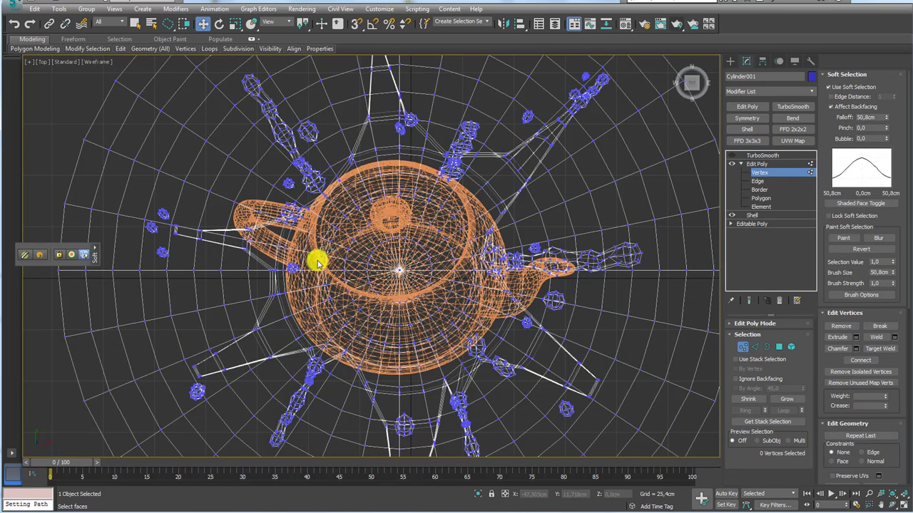
{"action": "left_click", "coordinate": [318, 263]}
{"action": "scroll", "coordinate": [383, 283], "scroll_direction": "up", "scroll_amount": 2}
{"action": "scroll", "coordinate": [383, 284], "scroll_direction": "up", "scroll_amount": 1}
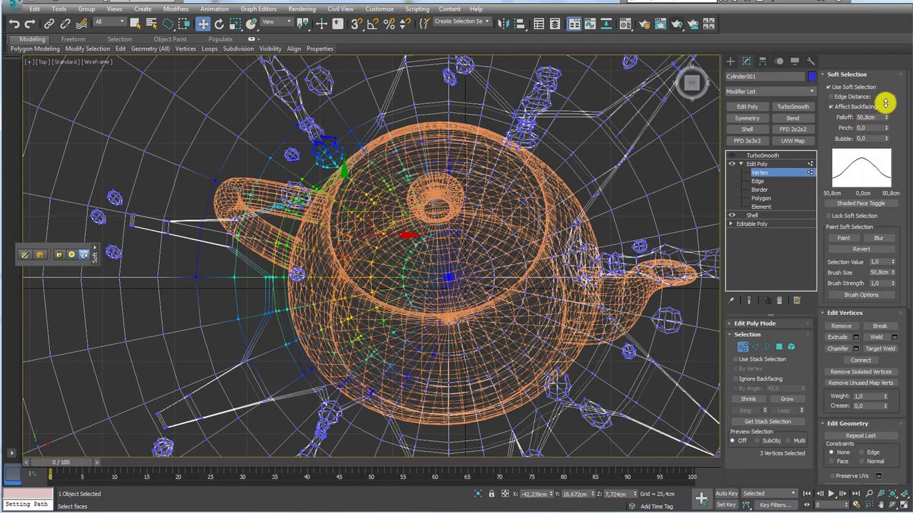
{"action": "left_click_drag", "start_coordinate": [884, 105], "coordinate": [885, 96]}
{"action": "mouse_move", "coordinate": [423, 269]}
{"action": "middle_mouse_down", "text": "alt"}
{"action": "mouse_move", "coordinate": [362, 295]}
{"action": "mouse_move", "coordinate": [395, 248]}
{"action": "mouse_move", "coordinate": [387, 302]}
{"action": "mouse_move", "coordinate": [399, 249]}
{"action": "middle_mouse_up", "text": "alt"}
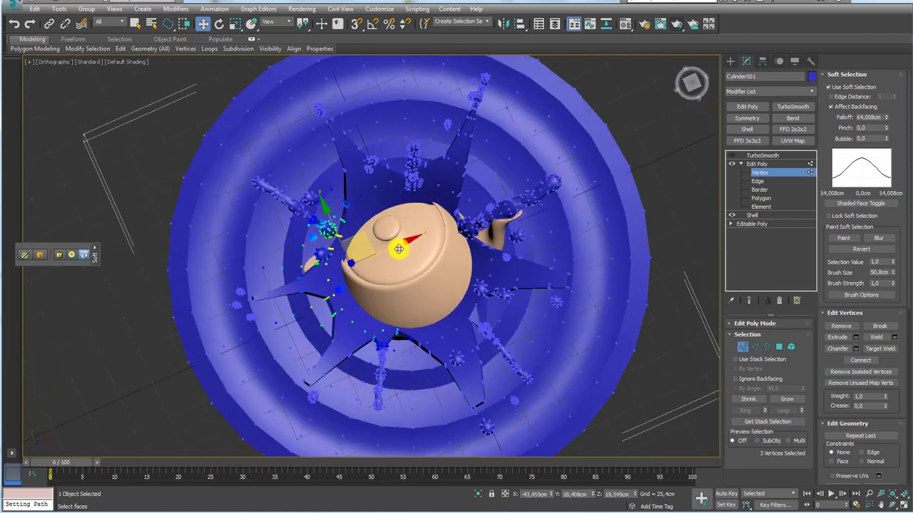
{"action": "left_click_drag", "start_coordinate": [399, 249], "coordinate": [366, 252]}
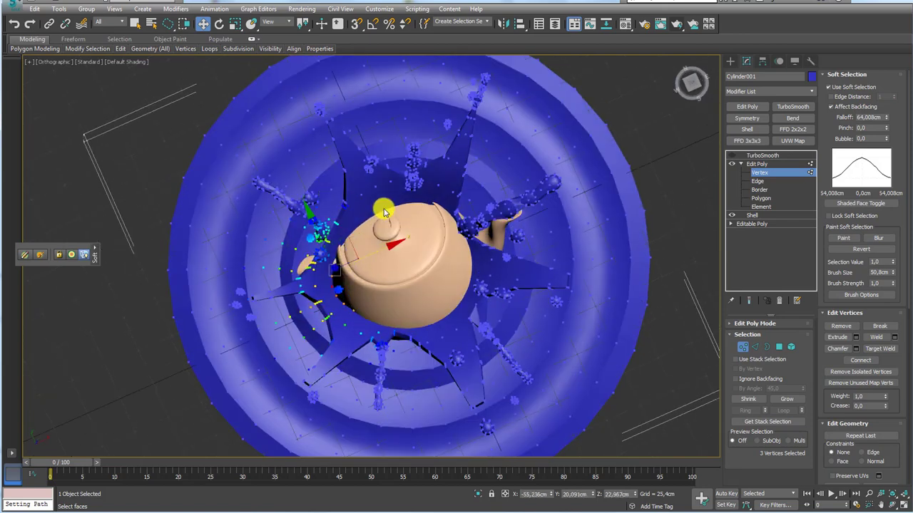
Raise the upper splash arm and nudge the lower-left vertices, then disable Soft Selection and show TurboSmooth
{"action": "left_click", "coordinate": [350, 155], "text": "ctrl"}
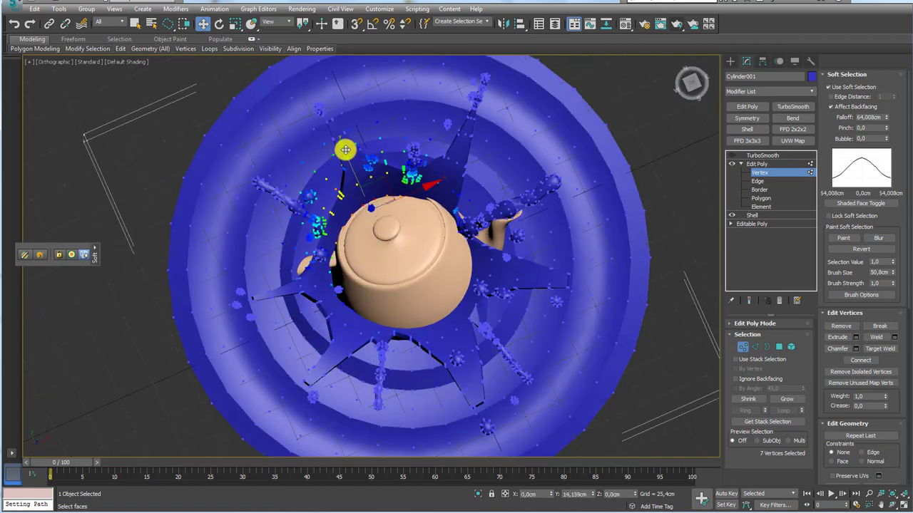
{"action": "left_click_drag", "start_coordinate": [345, 149], "coordinate": [346, 144]}
{"action": "mouse_move", "coordinate": [409, 204]}
{"action": "middle_mouse_down", "text": "alt"}
{"action": "mouse_move", "coordinate": [402, 228]}
{"action": "mouse_move", "coordinate": [480, 265]}
{"action": "mouse_move", "coordinate": [489, 308]}
{"action": "middle_mouse_up", "text": "alt"}
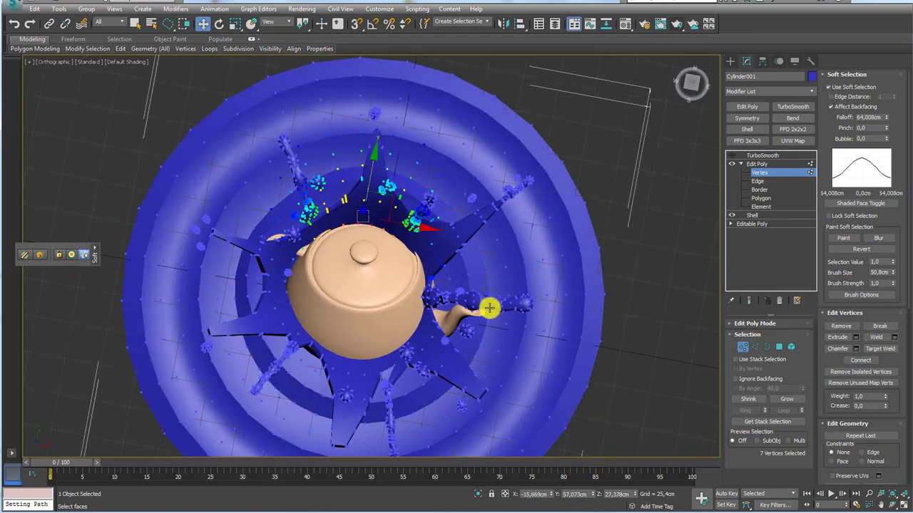
{"action": "left_click", "coordinate": [421, 326]}
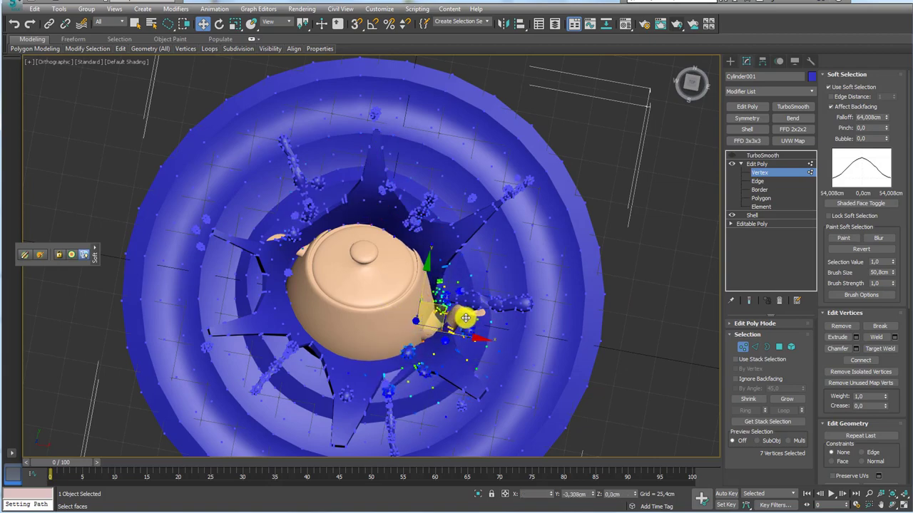
{"action": "mouse_move", "coordinate": [456, 321]}
{"action": "middle_mouse_down", "text": "alt"}
{"action": "mouse_move", "coordinate": [434, 316]}
{"action": "mouse_move", "coordinate": [418, 264]}
{"action": "mouse_move", "coordinate": [445, 277]}
{"action": "mouse_move", "coordinate": [373, 321]}
{"action": "mouse_move", "coordinate": [349, 307]}
{"action": "middle_mouse_up", "text": "alt"}
{"action": "left_click", "coordinate": [311, 327]}
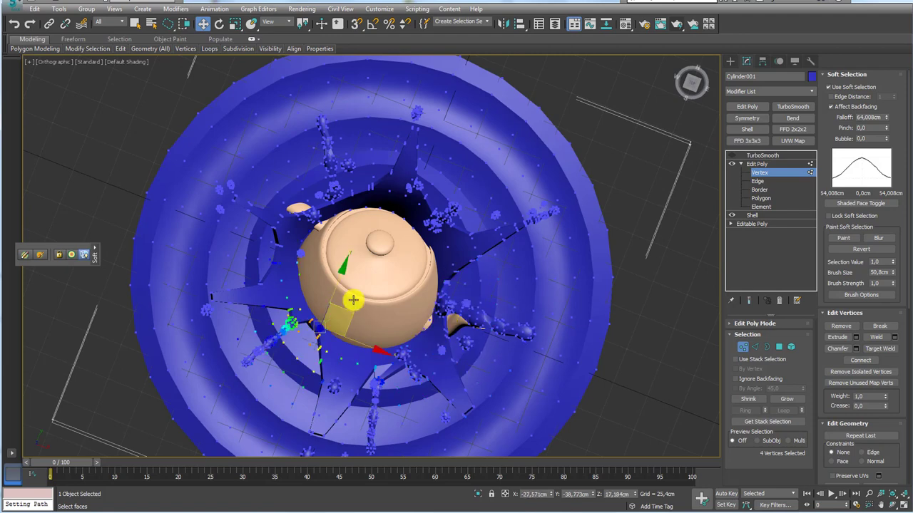
{"action": "left_click_drag", "start_coordinate": [350, 312], "coordinate": [344, 314]}
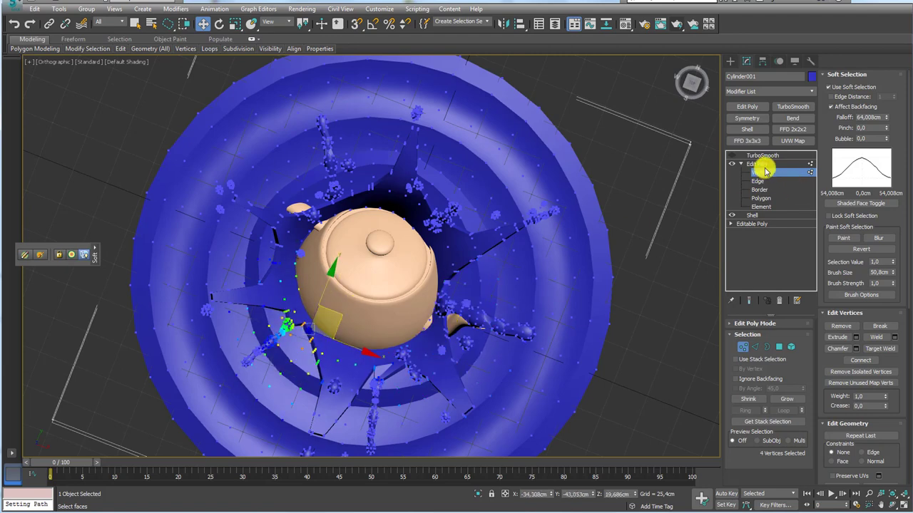
{"action": "left_click", "coordinate": [828, 87]}
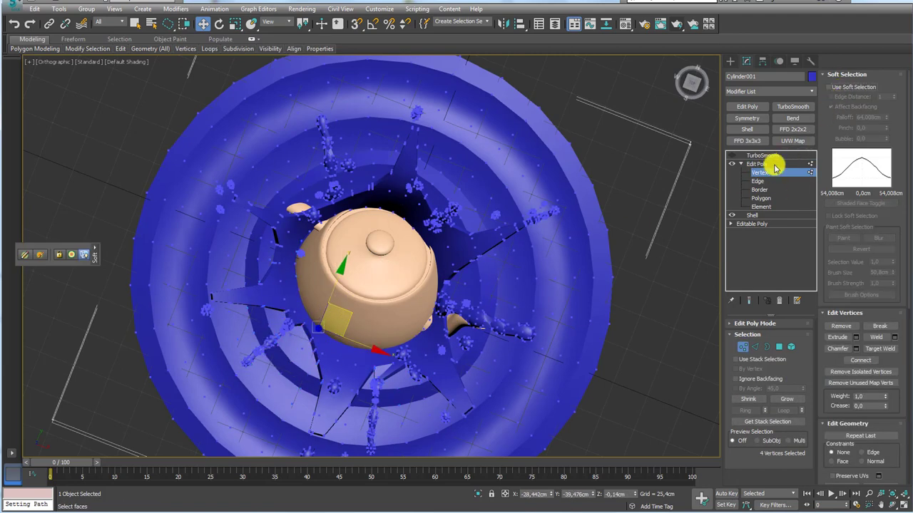
{"action": "left_click", "coordinate": [759, 156]}
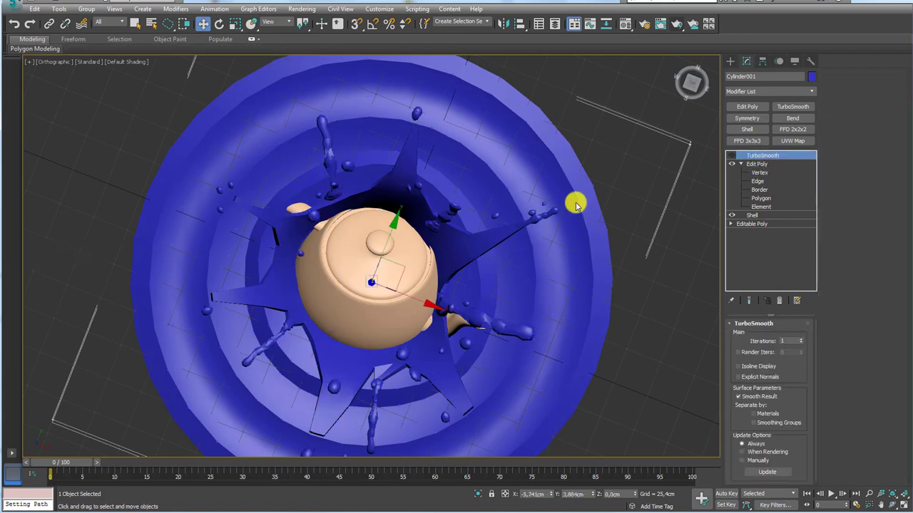
Scale Teapot001 down uniformly, then move it up along Z and slightly along X
{"action": "left_click", "coordinate": [419, 262]}
{"action": "key", "text": "e"}
{"action": "key", "text": "r"}
{"action": "left_click_drag", "start_coordinate": [373, 295], "coordinate": [371, 317]}
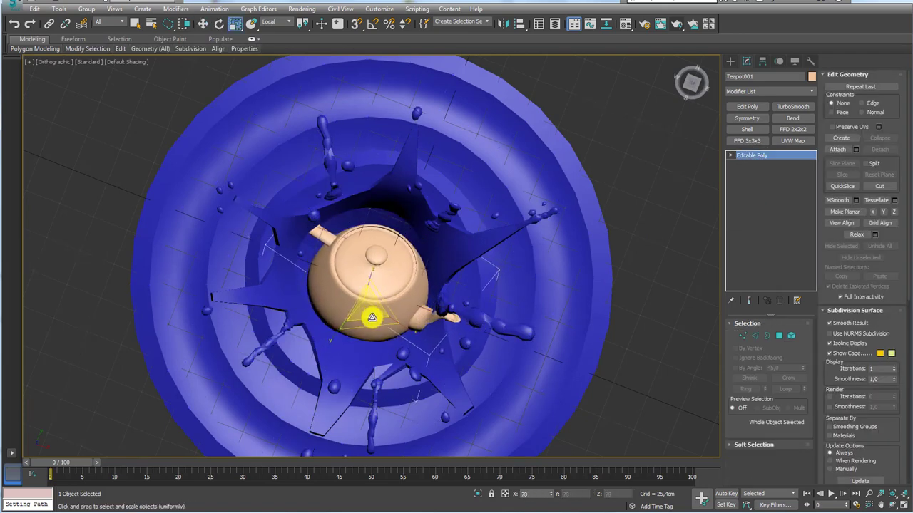
{"action": "key", "text": "w"}
{"action": "mouse_move", "coordinate": [371, 317]}
{"action": "middle_mouse_down", "text": "alt"}
{"action": "mouse_move", "coordinate": [438, 251]}
{"action": "mouse_move", "coordinate": [387, 275]}
{"action": "mouse_move", "coordinate": [381, 295]}
{"action": "mouse_move", "coordinate": [413, 351]}
{"action": "middle_mouse_up", "text": "alt"}
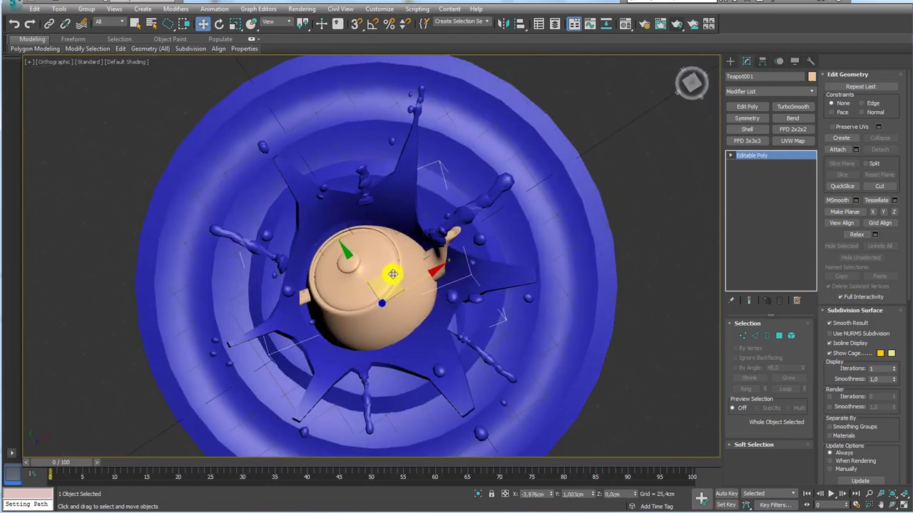
{"action": "mouse_move", "coordinate": [377, 291]}
{"action": "middle_mouse_down", "text": "alt"}
{"action": "mouse_move", "coordinate": [387, 250]}
{"action": "mouse_move", "coordinate": [380, 281]}
{"action": "middle_mouse_up", "text": "alt"}
{"action": "left_click_drag", "start_coordinate": [380, 281], "coordinate": [377, 267]}
{"action": "left_click_drag", "start_coordinate": [420, 288], "coordinate": [340, 281]}
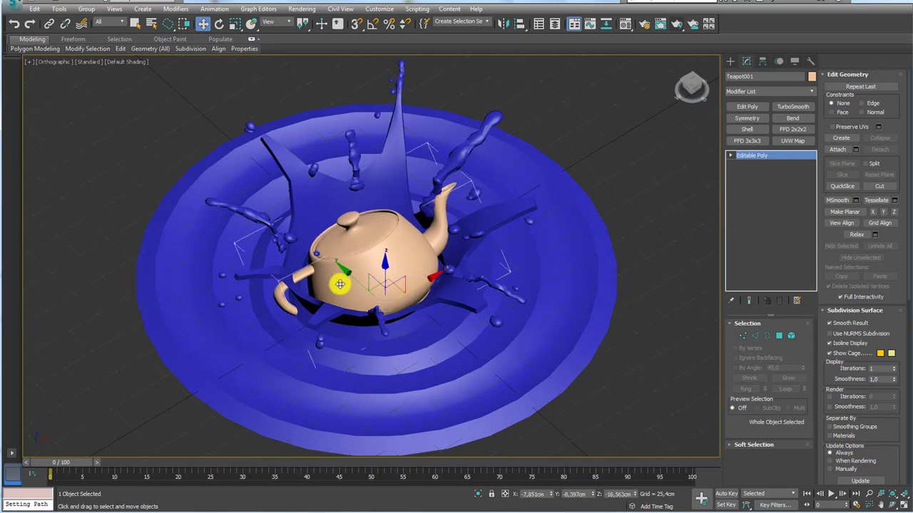
{"action": "middle_click_drag", "start_coordinate": [340, 281], "coordinate": [304, 293], "text": "alt"}
Pick a splash vertex in Edit Poly with Soft Selection limited to an edge distance of 4
{"action": "left_click", "coordinate": [254, 284]}
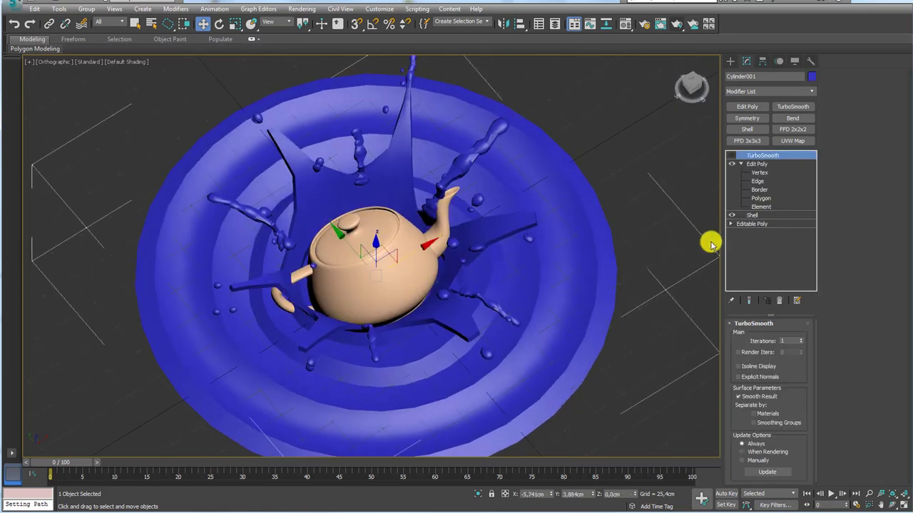
{"action": "left_click", "coordinate": [761, 173]}
{"action": "left_click", "coordinate": [253, 285]}
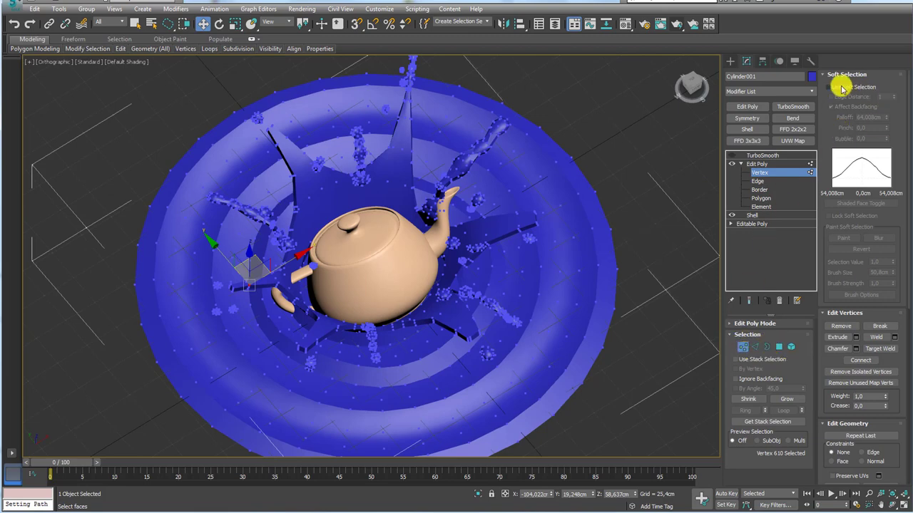
{"action": "left_click", "coordinate": [829, 87]}
{"action": "scroll", "coordinate": [360, 285], "scroll_direction": "up", "scroll_amount": 5}
{"action": "mouse_move", "coordinate": [363, 291]}
{"action": "middle_mouse_down", "text": "alt"}
{"action": "mouse_move", "coordinate": [356, 264]}
{"action": "mouse_move", "coordinate": [328, 288]}
{"action": "middle_mouse_up", "text": "alt"}
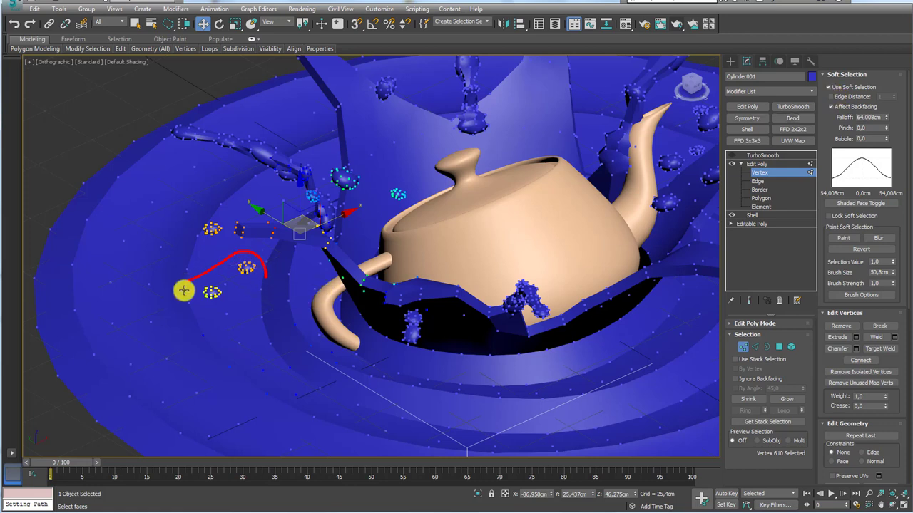
{"action": "left_click", "coordinate": [832, 96]}
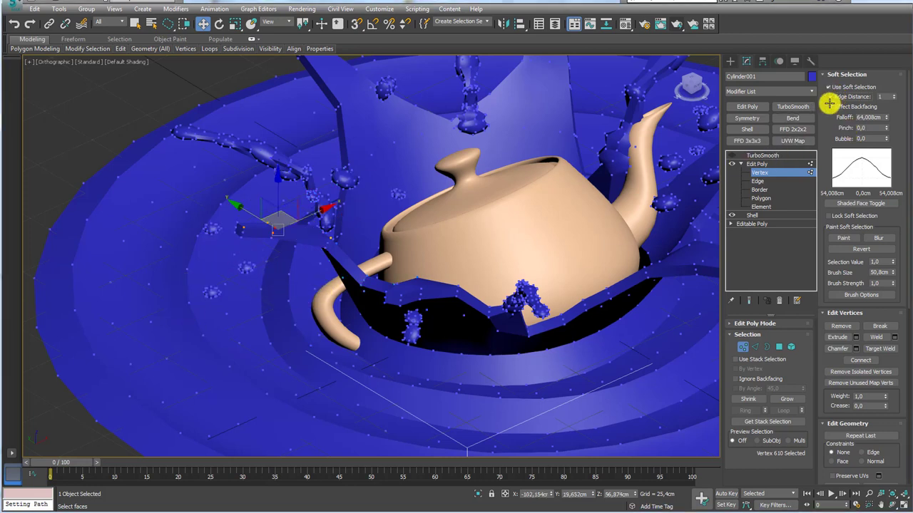
{"action": "left_click", "coordinate": [894, 94]}
{"action": "left_click", "coordinate": [893, 95]}
{"action": "left_click", "coordinate": [893, 94]}
Shift the selected splash strand down-left and pull the vertices near the handle into place
{"action": "middle_click_drag", "start_coordinate": [487, 191], "coordinate": [381, 230], "text": "alt"}
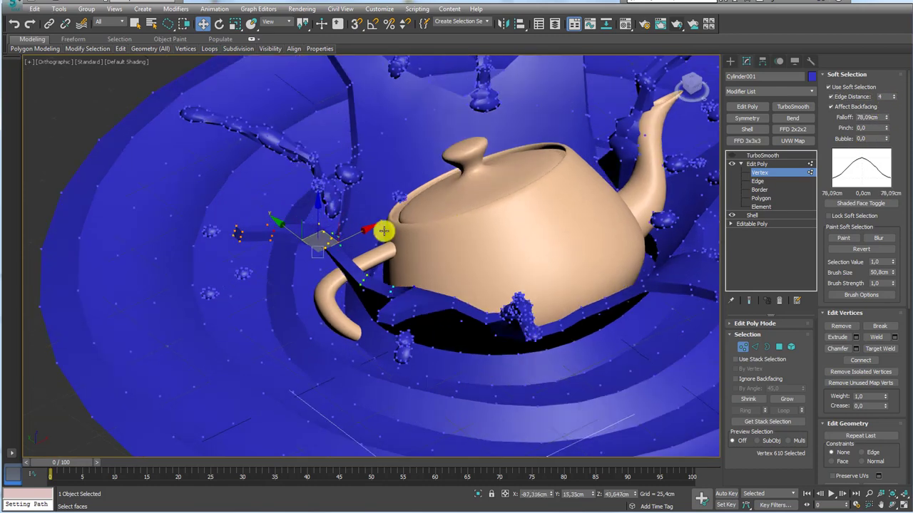
{"action": "key", "text": "e"}
{"action": "key", "text": "w"}
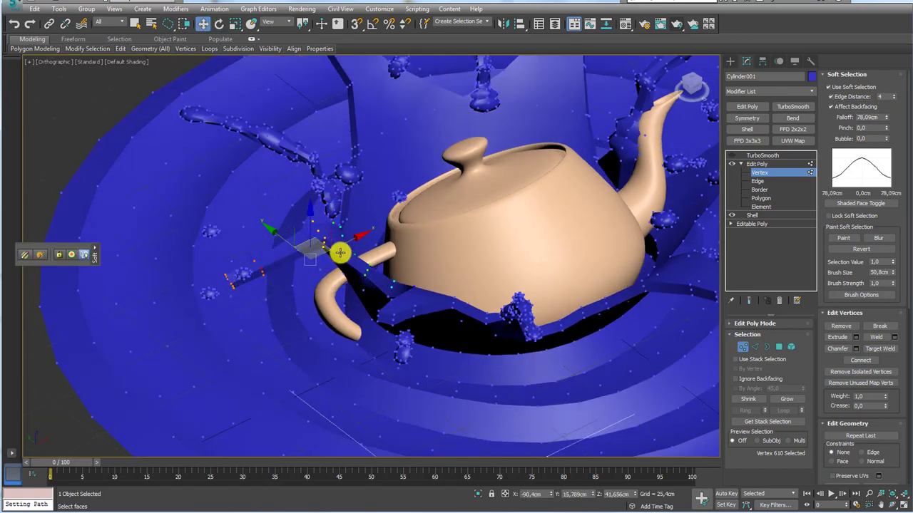
{"action": "middle_click_drag", "start_coordinate": [340, 252], "coordinate": [330, 232], "text": "alt"}
{"action": "left_click_drag", "start_coordinate": [331, 231], "coordinate": [305, 246]}
{"action": "key", "text": "e"}
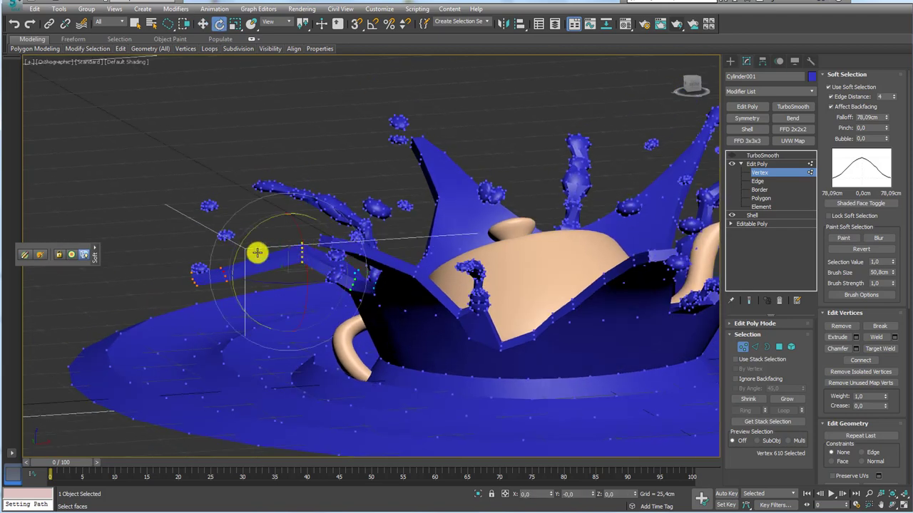
{"action": "key", "text": "w"}
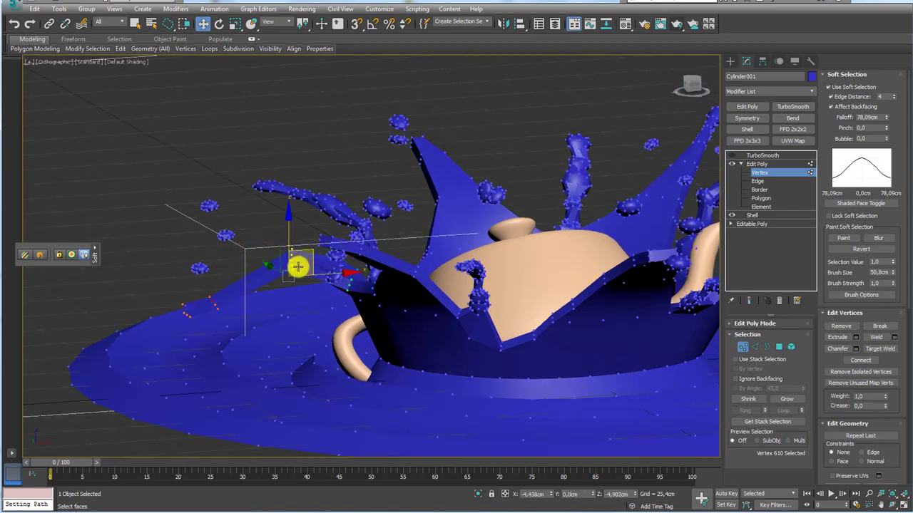
{"action": "mouse_move", "coordinate": [297, 265]}
{"action": "middle_mouse_down", "text": "alt"}
{"action": "mouse_move", "coordinate": [381, 333]}
{"action": "mouse_move", "coordinate": [392, 324]}
{"action": "middle_mouse_up", "text": "alt"}
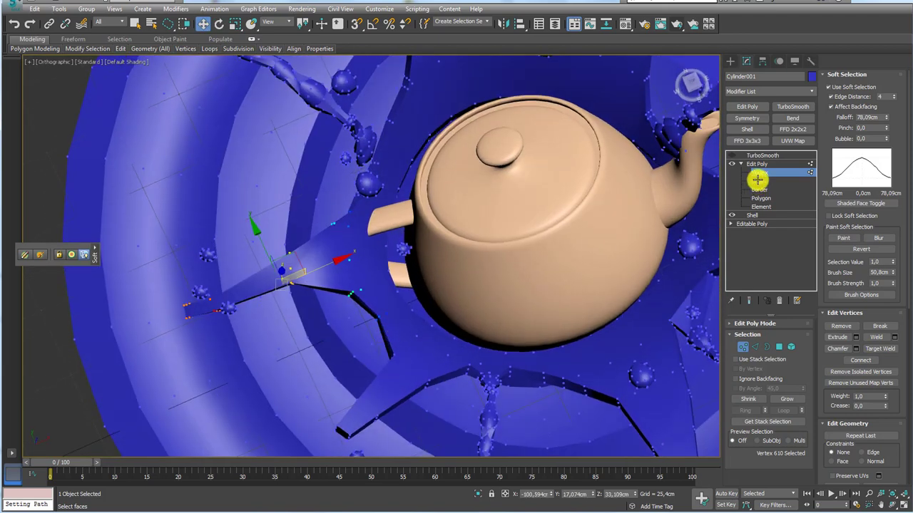
{"action": "left_click", "coordinate": [389, 248]}
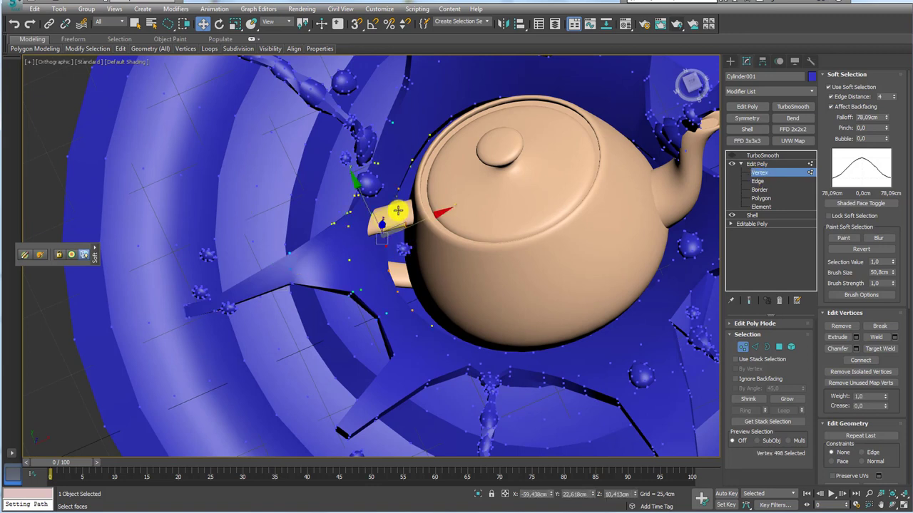
{"action": "left_click_drag", "start_coordinate": [382, 211], "coordinate": [399, 257]}
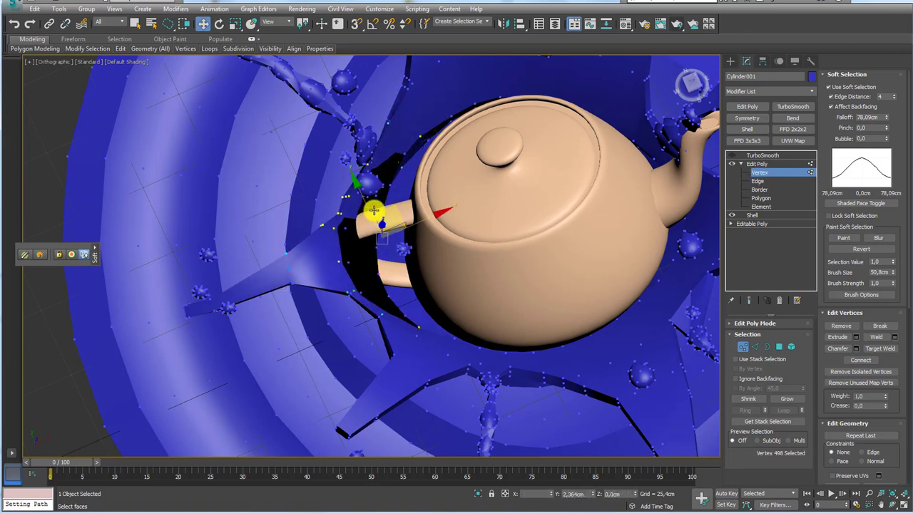
Drop the edge-distance limit, set falloff to 48,416 cm, and move vertices to hug the handle
{"action": "left_click", "coordinate": [842, 96]}
{"action": "left_click_drag", "start_coordinate": [885, 108], "coordinate": [885, 132]}
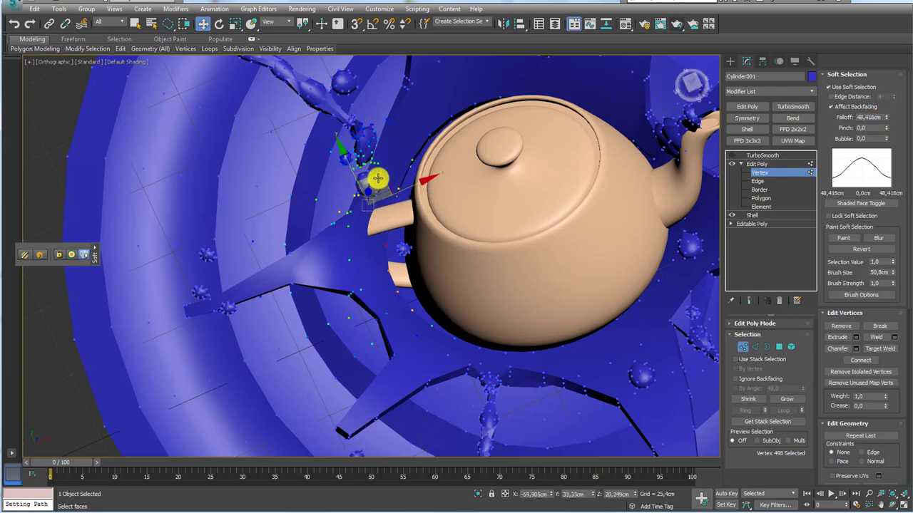
{"action": "left_click_drag", "start_coordinate": [378, 178], "coordinate": [393, 238]}
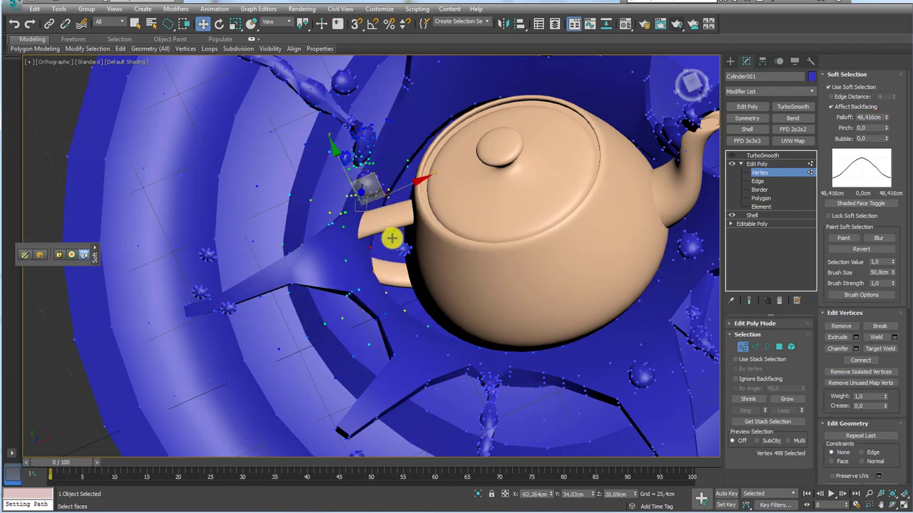
{"action": "left_click", "coordinate": [435, 319]}
{"action": "left_click_drag", "start_coordinate": [452, 307], "coordinate": [457, 290]}
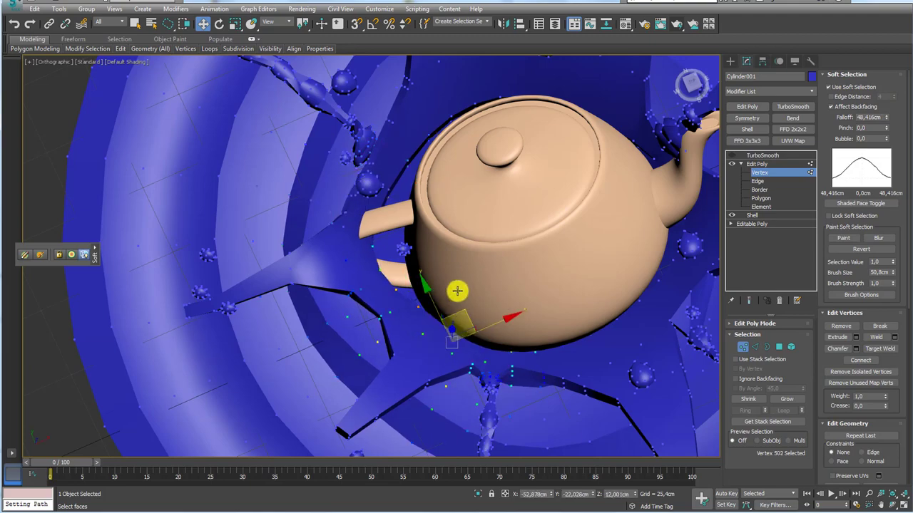
{"action": "left_click", "coordinate": [405, 168]}
{"action": "left_click_drag", "start_coordinate": [422, 179], "coordinate": [434, 189]}
{"action": "scroll", "coordinate": [433, 190], "scroll_direction": "down", "scroll_amount": 5}
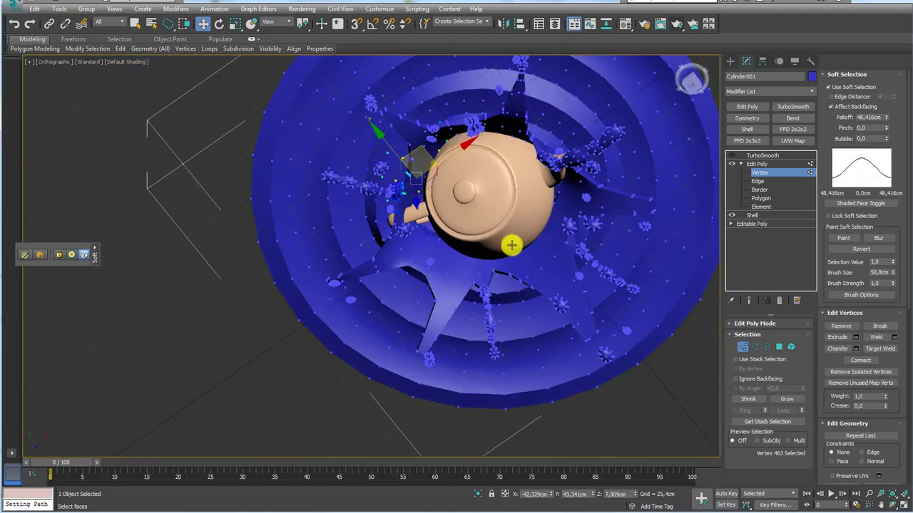
{"action": "mouse_move", "coordinate": [511, 240]}
{"action": "middle_mouse_down", "text": "alt"}
{"action": "mouse_move", "coordinate": [519, 198]}
{"action": "mouse_move", "coordinate": [540, 175]}
{"action": "mouse_move", "coordinate": [404, 161]}
{"action": "mouse_move", "coordinate": [367, 122]}
{"action": "mouse_move", "coordinate": [478, 114]}
{"action": "mouse_move", "coordinate": [483, 122]}
{"action": "mouse_move", "coordinate": [368, 232]}
{"action": "middle_mouse_up", "text": "alt"}
{"action": "scroll", "coordinate": [367, 249], "scroll_direction": "up", "scroll_amount": 3}
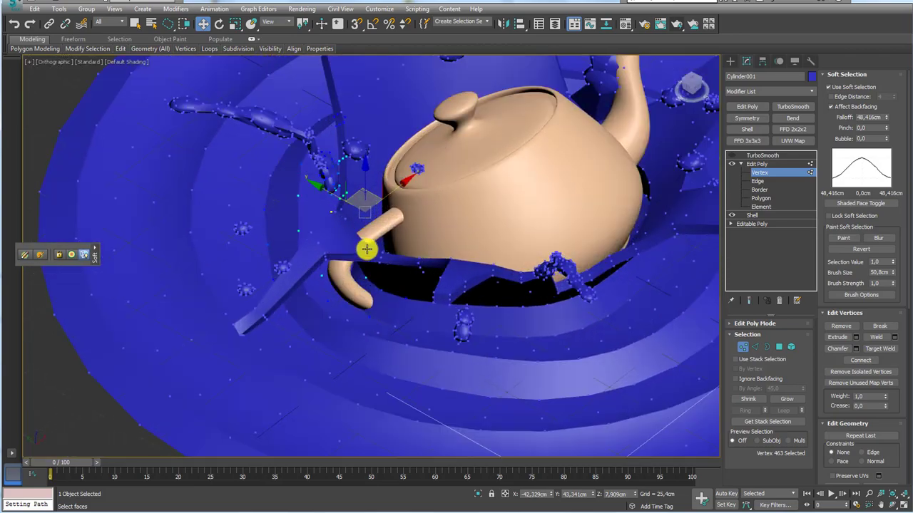
{"action": "scroll", "coordinate": [356, 280], "scroll_direction": "up", "scroll_amount": 3}
{"action": "middle_click_drag", "start_coordinate": [356, 281], "coordinate": [362, 307], "text": "alt"}
Grow the selection to curl the splash edge around the handle, with falloff reduced to 36,312 cm
{"action": "key", "text": "ctrl+Page_Up"}
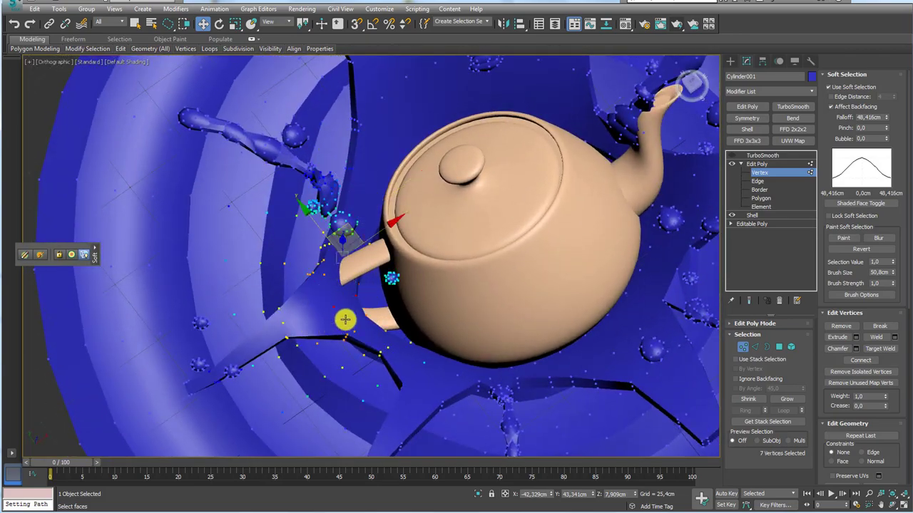
{"action": "left_click_drag", "start_coordinate": [347, 231], "coordinate": [312, 240]}
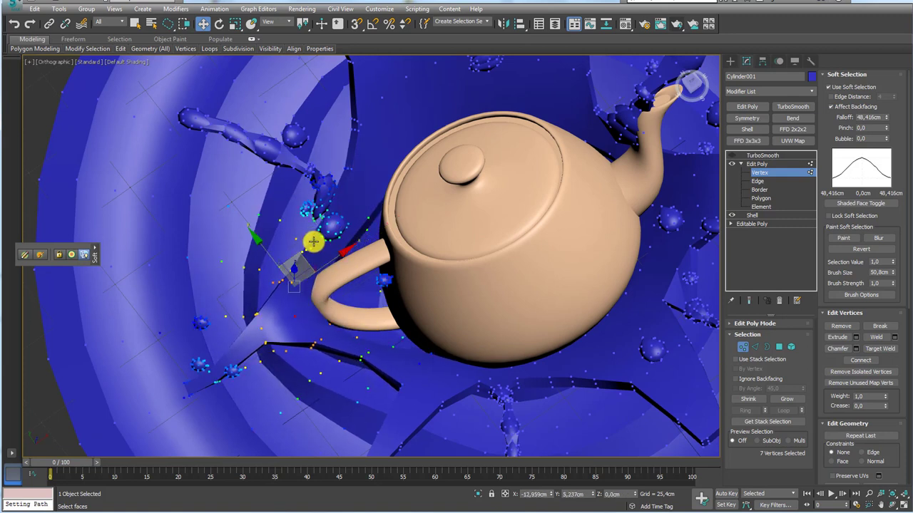
{"action": "key", "text": "ctrl+Page_Down"}
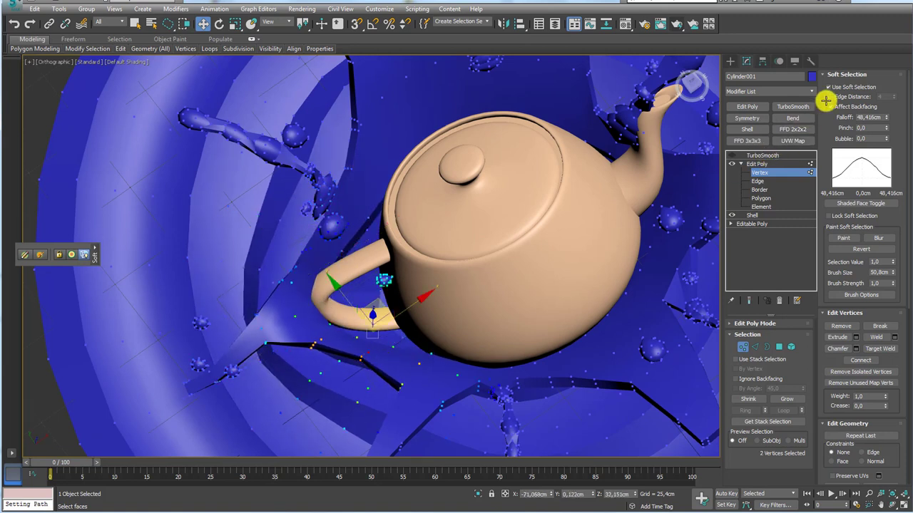
{"action": "left_click_drag", "start_coordinate": [888, 114], "coordinate": [887, 126]}
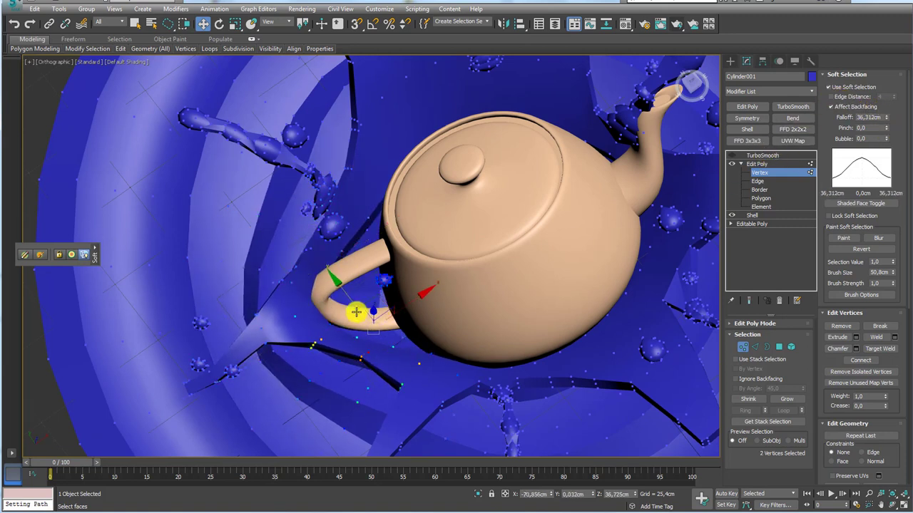
{"action": "middle_click_drag", "start_coordinate": [378, 292], "coordinate": [397, 321], "text": "alt"}
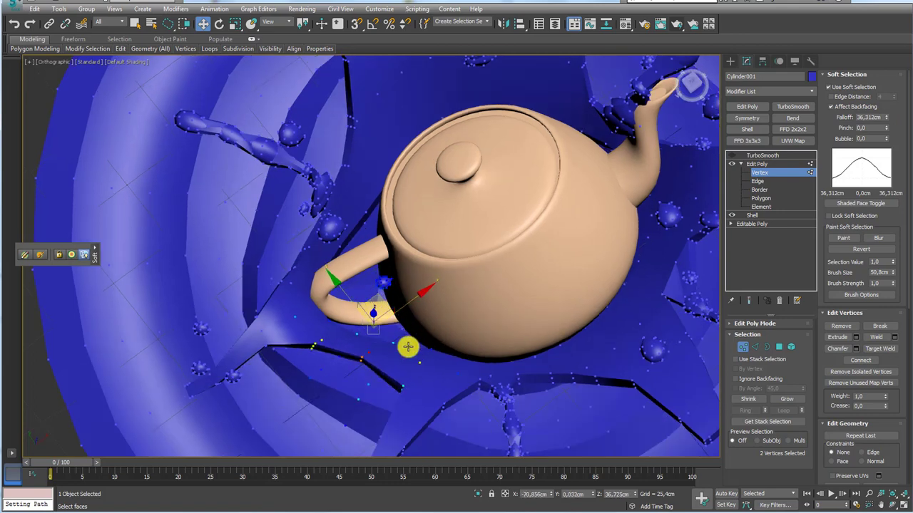
{"action": "key", "text": "ctrl+Page_Up"}
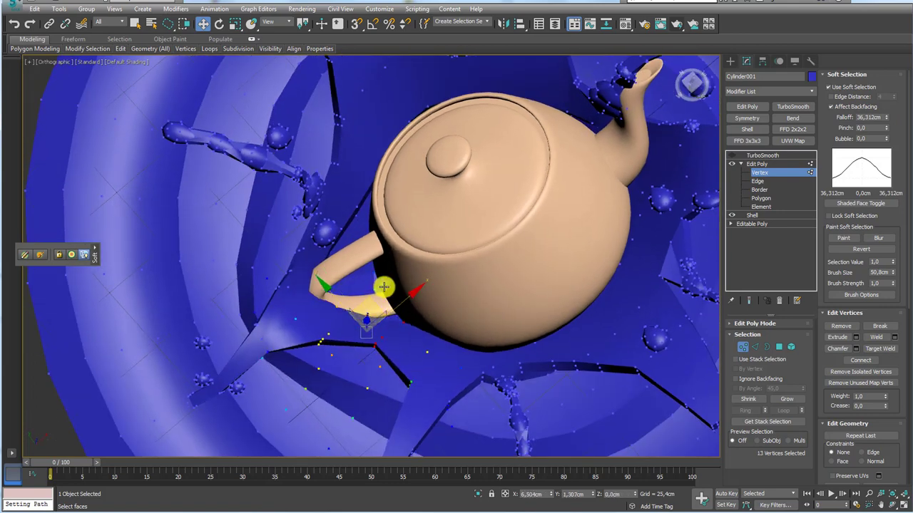
{"action": "middle_click_drag", "start_coordinate": [383, 287], "coordinate": [369, 264], "text": "alt"}
{"action": "left_click", "coordinate": [373, 210]}
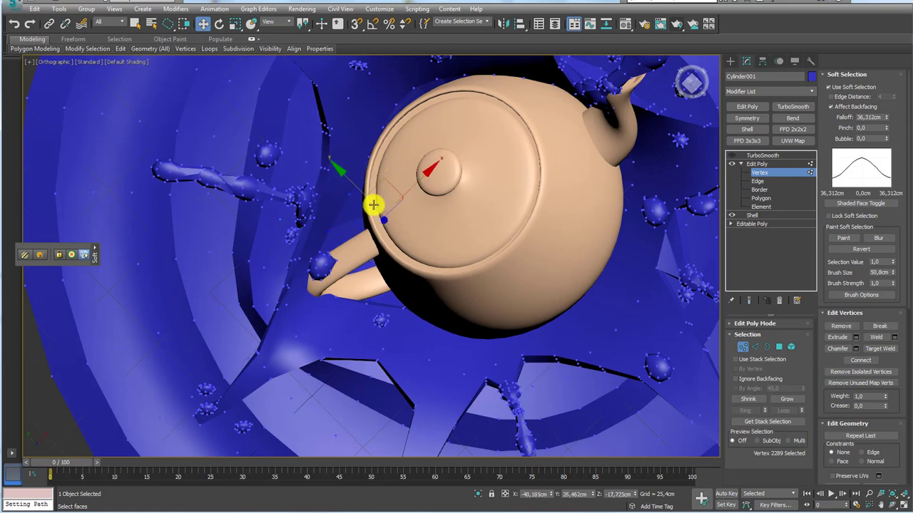
{"action": "key", "text": "ctrl+z"}
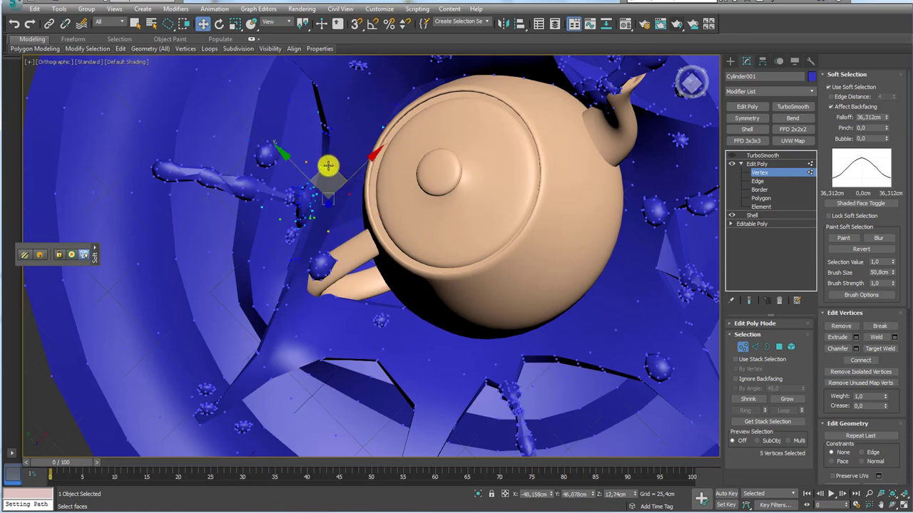
{"action": "mouse_move", "coordinate": [345, 187]}
{"action": "middle_mouse_down", "text": "alt"}
{"action": "mouse_move", "coordinate": [407, 241]}
{"action": "mouse_move", "coordinate": [701, 149]}
{"action": "middle_mouse_up", "text": "alt"}
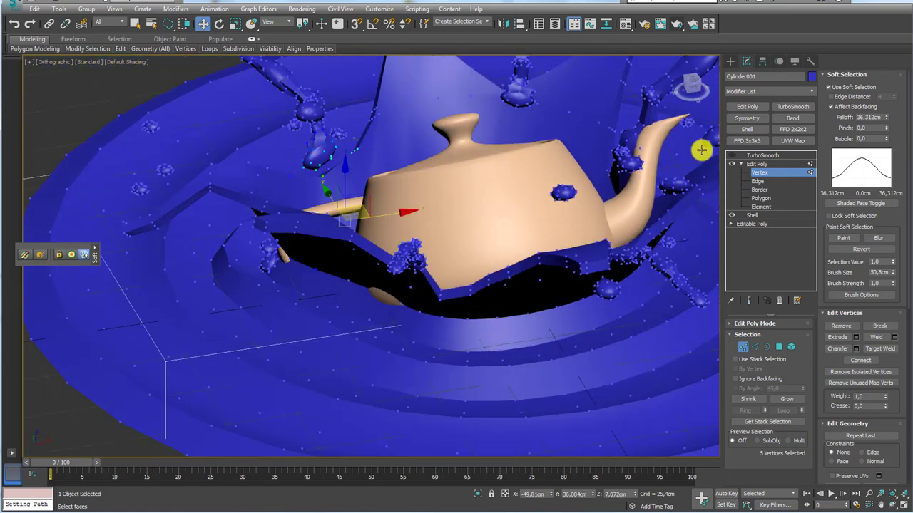
{"action": "left_click", "coordinate": [741, 163]}
Inspect the smoothed splash, then return to its Edit Poly mesh with edged faces shown
{"action": "left_click", "coordinate": [756, 155]}
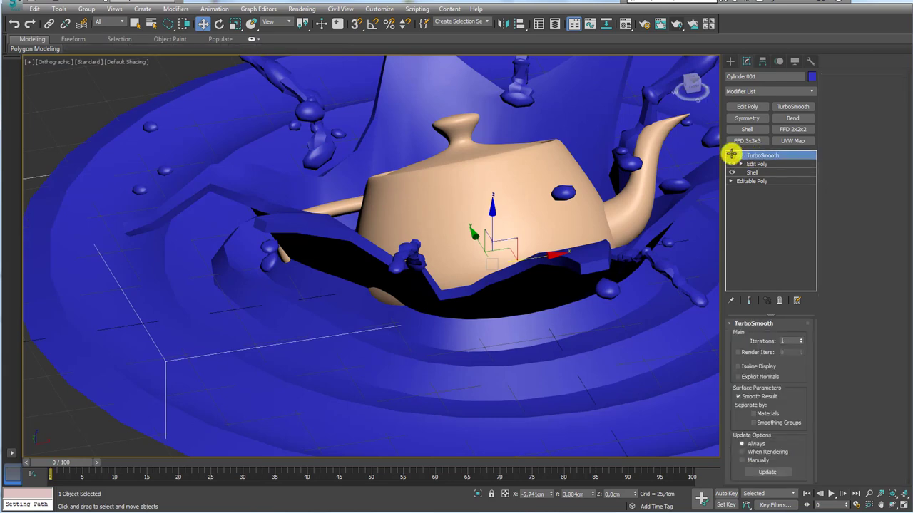
{"action": "middle_click_drag", "start_coordinate": [542, 201], "coordinate": [526, 209]}
{"action": "scroll", "coordinate": [473, 204], "scroll_direction": "down", "scroll_amount": 5}
{"action": "scroll", "coordinate": [473, 190], "scroll_direction": "up", "scroll_amount": 3}
{"action": "middle_click_drag", "start_coordinate": [473, 190], "coordinate": [399, 244], "text": "alt"}
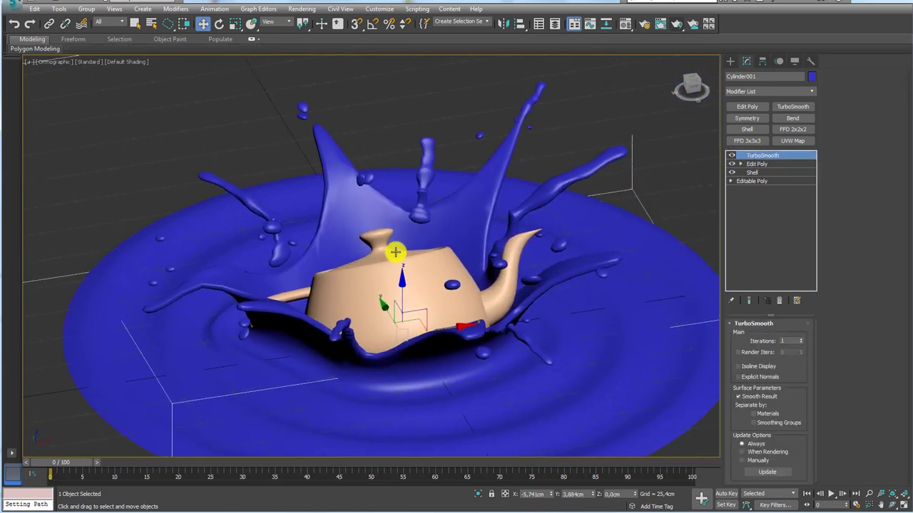
{"action": "scroll", "coordinate": [325, 261], "scroll_direction": "up", "scroll_amount": 3}
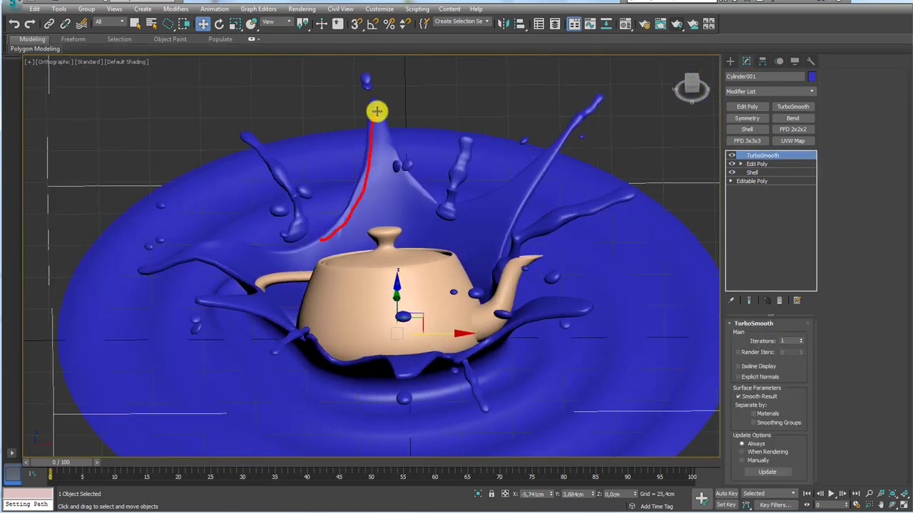
{"action": "left_click", "coordinate": [731, 154]}
{"action": "left_click", "coordinate": [756, 165]}
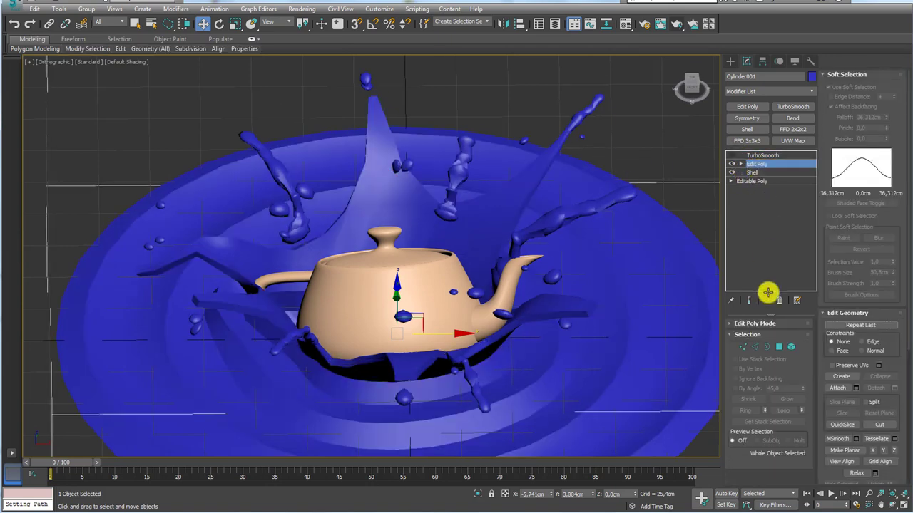
{"action": "left_click", "coordinate": [778, 346]}
{"action": "key", "text": "F3"}
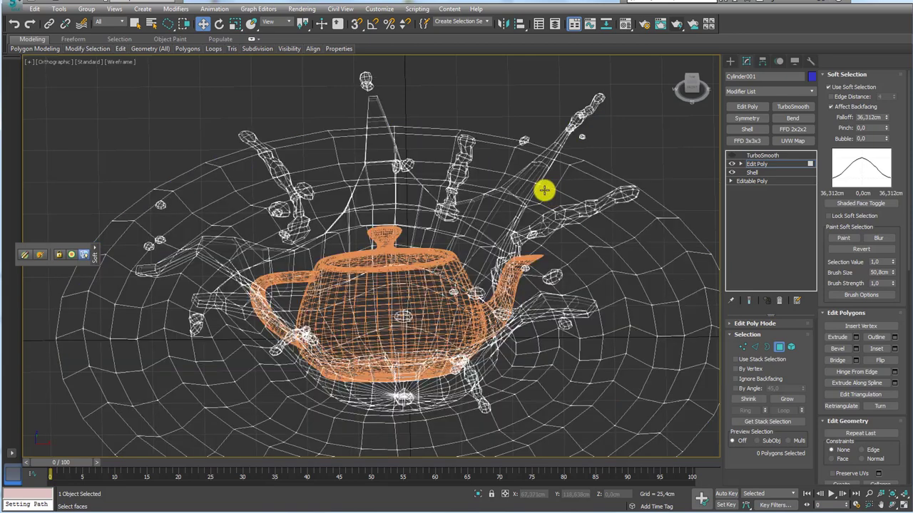
{"action": "key", "text": "F3"}
{"action": "key", "text": "F4"}
Select the splash strand's edge loop in Edge mode with Soft Selection turned off
{"action": "left_click", "coordinate": [754, 346]}
{"action": "scroll", "coordinate": [542, 183], "scroll_direction": "up", "scroll_amount": 4}
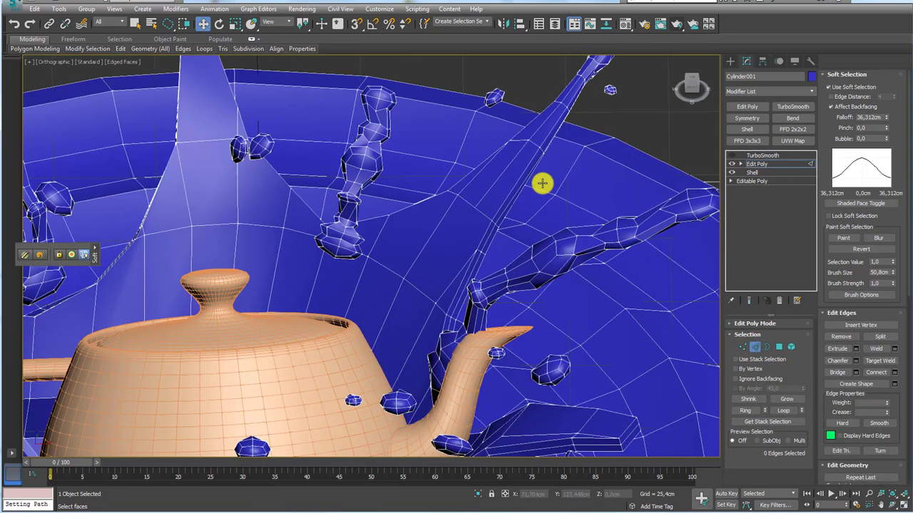
{"action": "double_click", "coordinate": [506, 207]}
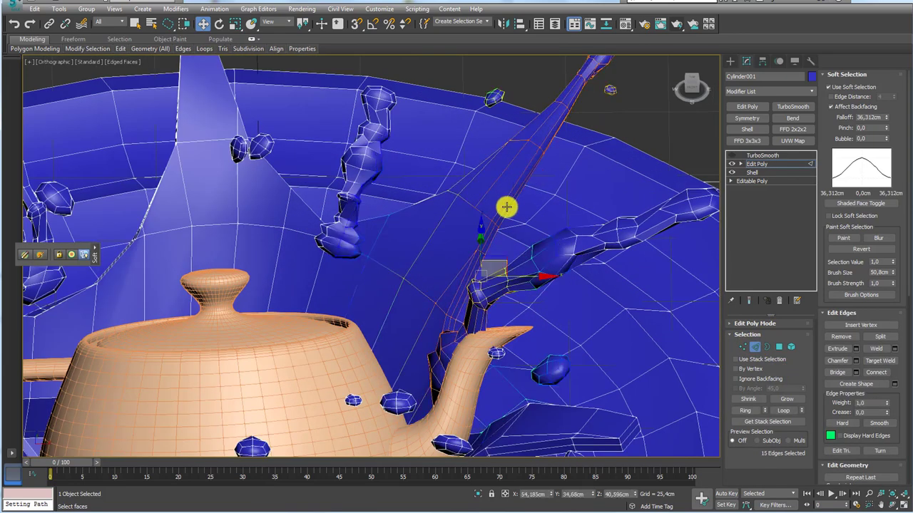
{"action": "left_click", "coordinate": [832, 87]}
{"action": "mouse_move", "coordinate": [549, 169]}
{"action": "middle_mouse_down", "text": "alt"}
{"action": "mouse_move", "coordinate": [494, 153]}
{"action": "mouse_move", "coordinate": [424, 309]}
{"action": "mouse_move", "coordinate": [381, 302]}
{"action": "mouse_move", "coordinate": [434, 285]}
{"action": "mouse_move", "coordinate": [399, 300]}
{"action": "mouse_move", "coordinate": [331, 358]}
{"action": "middle_mouse_up", "text": "alt"}
{"action": "double_click", "coordinate": [331, 352], "text": "ctrl"}
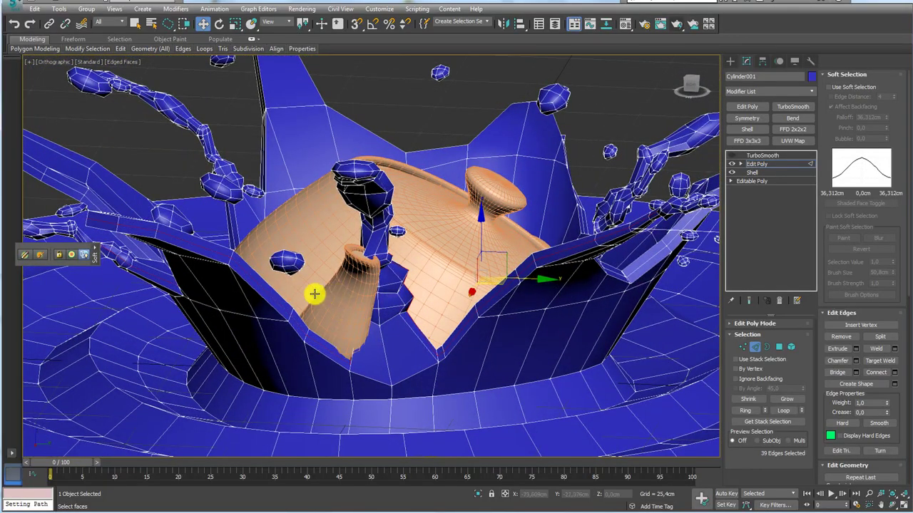
{"action": "mouse_move", "coordinate": [314, 294]}
{"action": "middle_mouse_down", "text": "alt"}
{"action": "mouse_move", "coordinate": [332, 306]}
{"action": "mouse_move", "coordinate": [401, 277]}
{"action": "mouse_move", "coordinate": [399, 288]}
{"action": "mouse_move", "coordinate": [418, 289]}
{"action": "mouse_move", "coordinate": [343, 299]}
{"action": "middle_mouse_up", "text": "alt"}
{"action": "double_click", "coordinate": [397, 272], "text": "alt"}
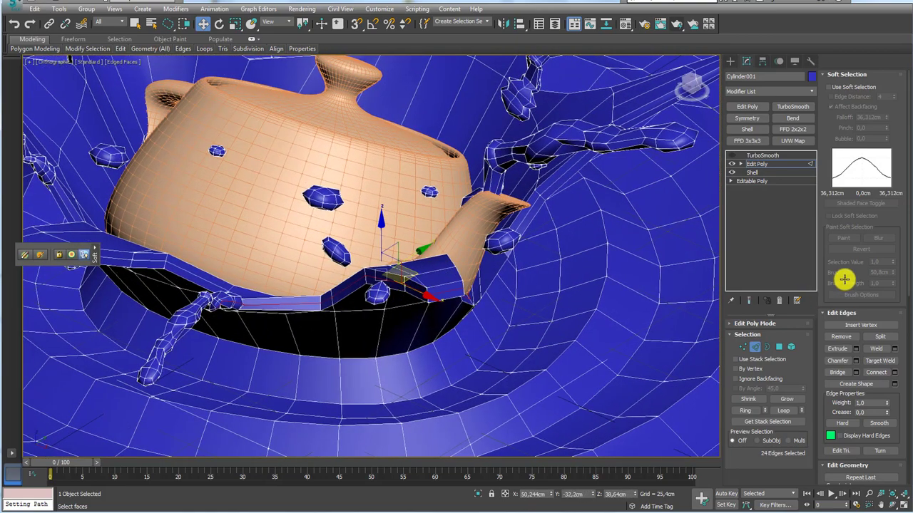
{"action": "left_click", "coordinate": [773, 347], "text": "ctrl"}
{"action": "mouse_move", "coordinate": [585, 284]}
{"action": "middle_mouse_down", "text": "alt"}
{"action": "mouse_move", "coordinate": [516, 281]}
{"action": "mouse_move", "coordinate": [544, 275]}
{"action": "mouse_move", "coordinate": [534, 327]}
{"action": "mouse_move", "coordinate": [499, 297]}
{"action": "mouse_move", "coordinate": [511, 291]}
{"action": "mouse_move", "coordinate": [469, 327]}
{"action": "mouse_move", "coordinate": [506, 310]}
{"action": "middle_mouse_up", "text": "alt"}
{"action": "left_click", "coordinate": [756, 347]}
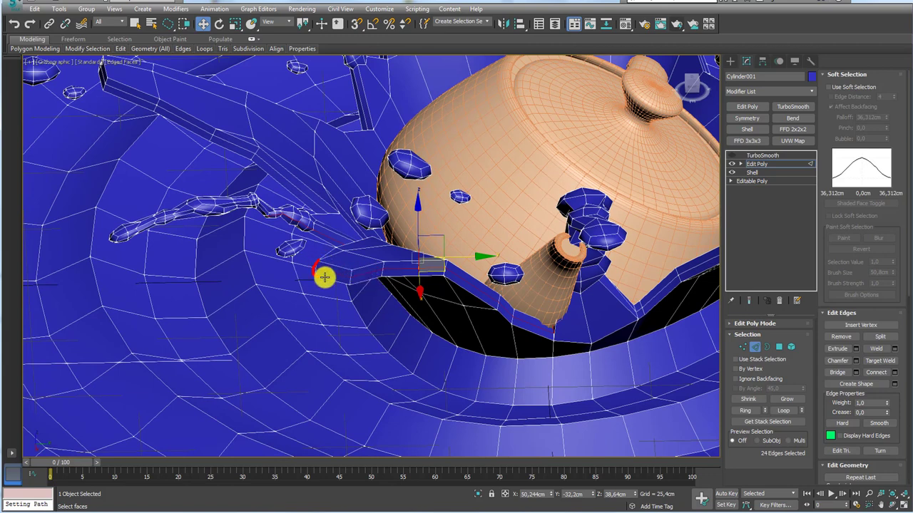
Shift+drag the selected edges along Y to extrude a new strip of faces
{"action": "mouse_move", "coordinate": [909, 407]}
{"action": "left_mouse_down"}
{"action": "mouse_move", "coordinate": [894, 330]}
{"action": "mouse_move", "coordinate": [891, 153]}
{"action": "left_mouse_up"}
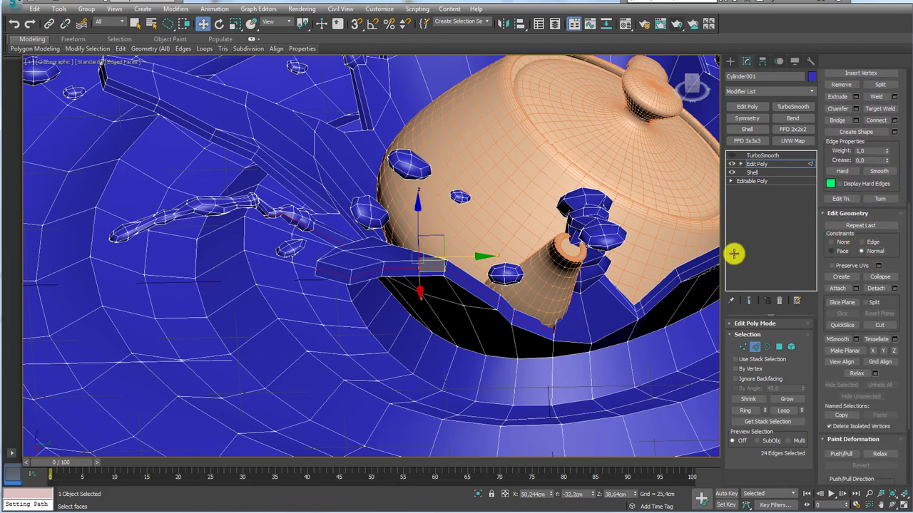
{"action": "scroll", "coordinate": [492, 263], "scroll_direction": "up", "scroll_amount": 2}
{"action": "mouse_move", "coordinate": [460, 264]}
{"action": "left_mouse_down", "text": "shift"}
{"action": "mouse_move", "coordinate": [491, 268]}
{"action": "mouse_move", "coordinate": [468, 271]}
{"action": "left_mouse_up", "text": "shift"}
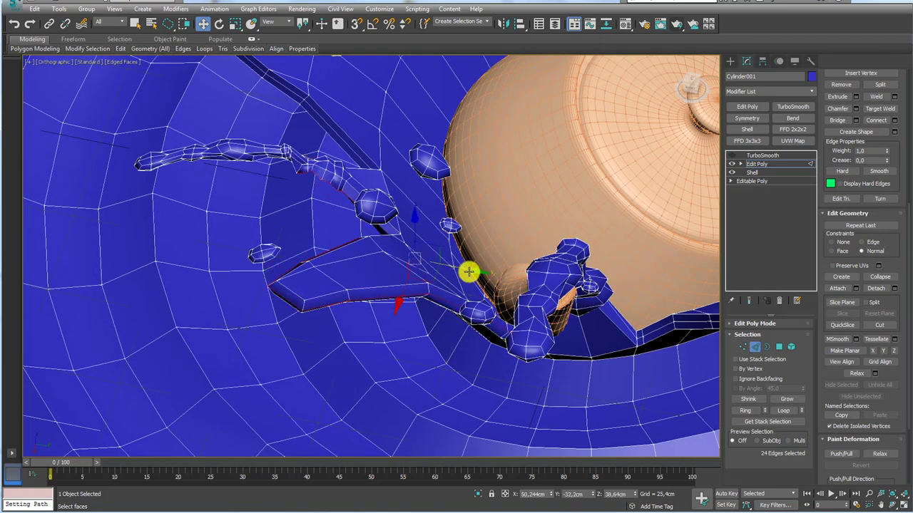
{"action": "left_click", "coordinate": [777, 345]}
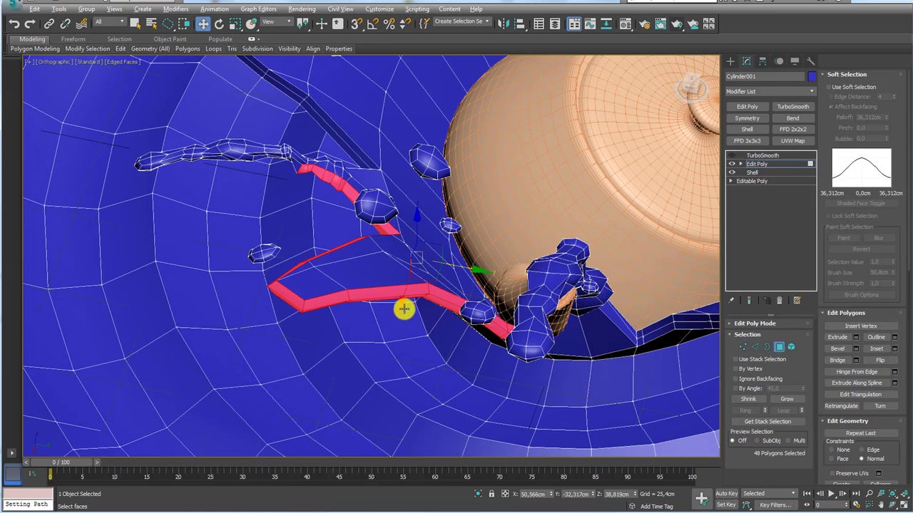
Deselect the stray faces, then raise the strip's edge loop about 2 cm along Z
{"action": "middle_click_drag", "start_coordinate": [404, 310], "coordinate": [374, 300], "text": "alt"}
{"action": "left_click", "coordinate": [283, 271], "text": "alt"}
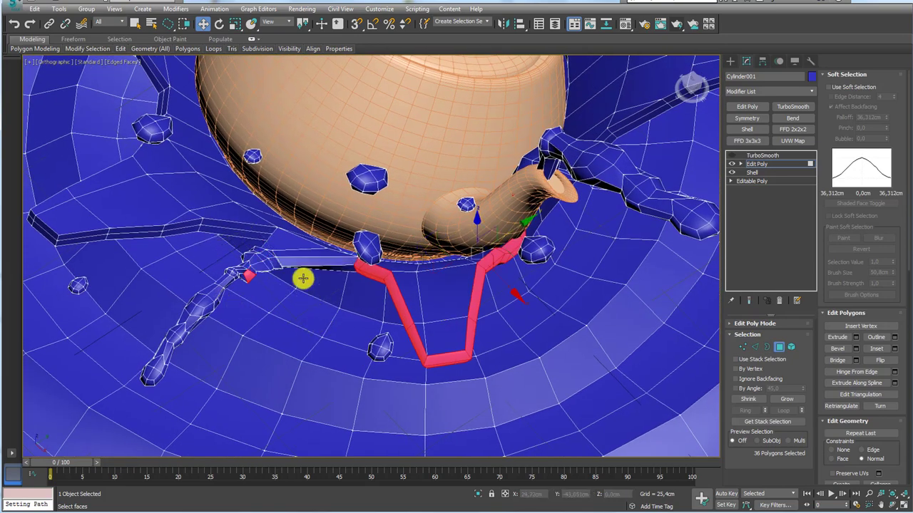
{"action": "left_click", "coordinate": [249, 276], "text": "alt"}
{"action": "left_click", "coordinate": [508, 234], "text": "alt"}
{"action": "middle_click_drag", "start_coordinate": [635, 265], "coordinate": [653, 295], "text": "alt"}
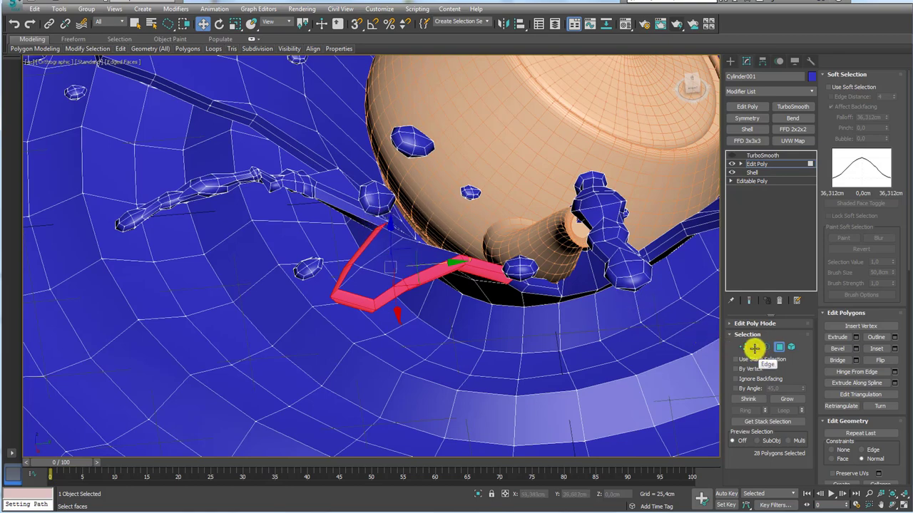
{"action": "left_click", "coordinate": [753, 348]}
{"action": "mouse_move", "coordinate": [436, 278]}
{"action": "middle_mouse_down", "text": "alt"}
{"action": "mouse_move", "coordinate": [363, 241]}
{"action": "mouse_move", "coordinate": [328, 203]}
{"action": "middle_mouse_up", "text": "alt"}
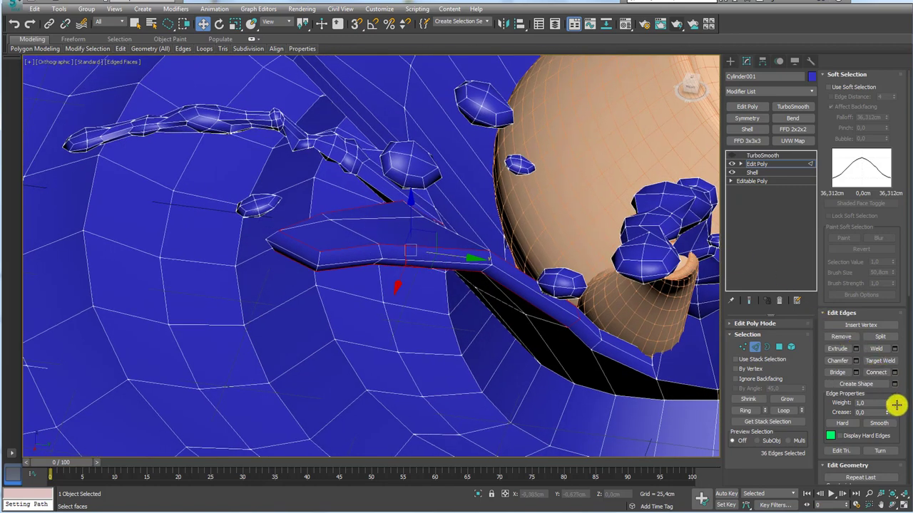
{"action": "left_click_drag", "start_coordinate": [894, 406], "coordinate": [884, 206]}
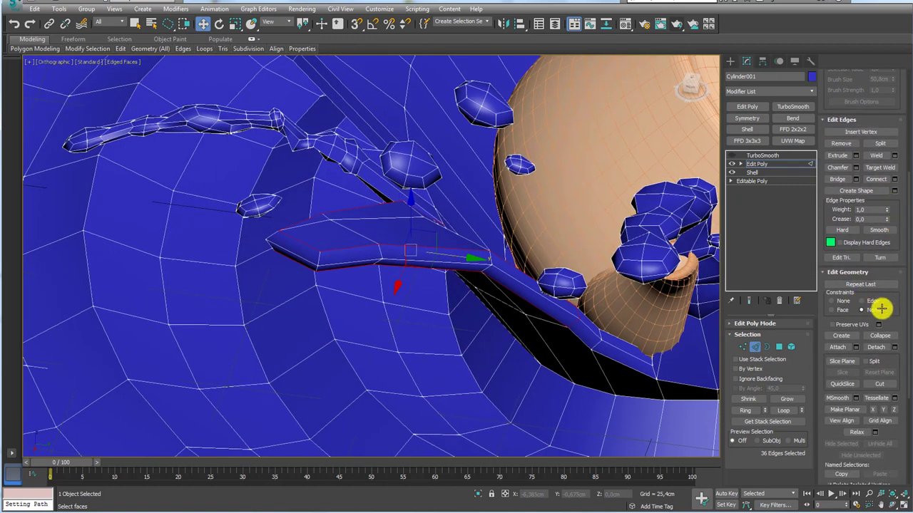
{"action": "left_click_drag", "start_coordinate": [413, 212], "coordinate": [411, 200]}
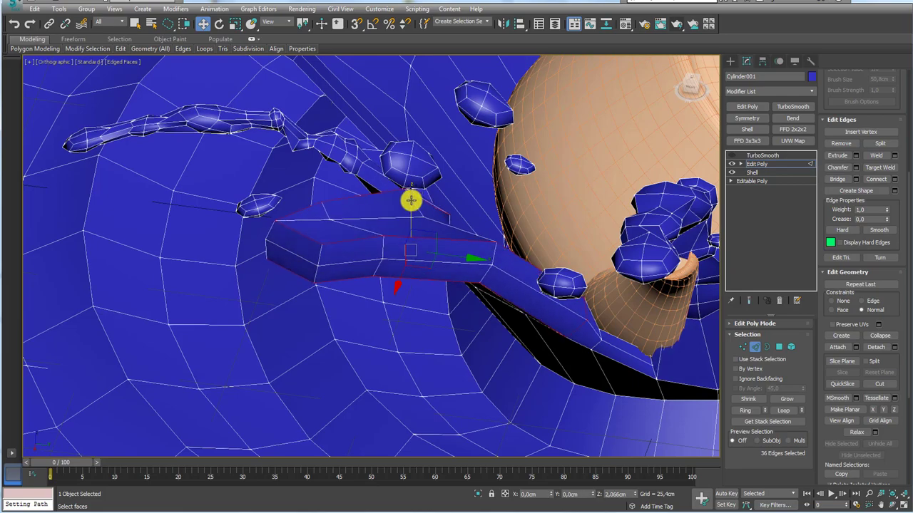
{"action": "mouse_move", "coordinate": [464, 221]}
{"action": "middle_mouse_down", "text": "alt"}
{"action": "mouse_move", "coordinate": [494, 248]}
{"action": "mouse_move", "coordinate": [418, 275]}
{"action": "mouse_move", "coordinate": [443, 245]}
{"action": "mouse_move", "coordinate": [512, 206]}
{"action": "mouse_move", "coordinate": [538, 226]}
{"action": "mouse_move", "coordinate": [493, 203]}
{"action": "mouse_move", "coordinate": [550, 236]}
{"action": "mouse_move", "coordinate": [569, 234]}
{"action": "middle_mouse_up", "text": "alt"}
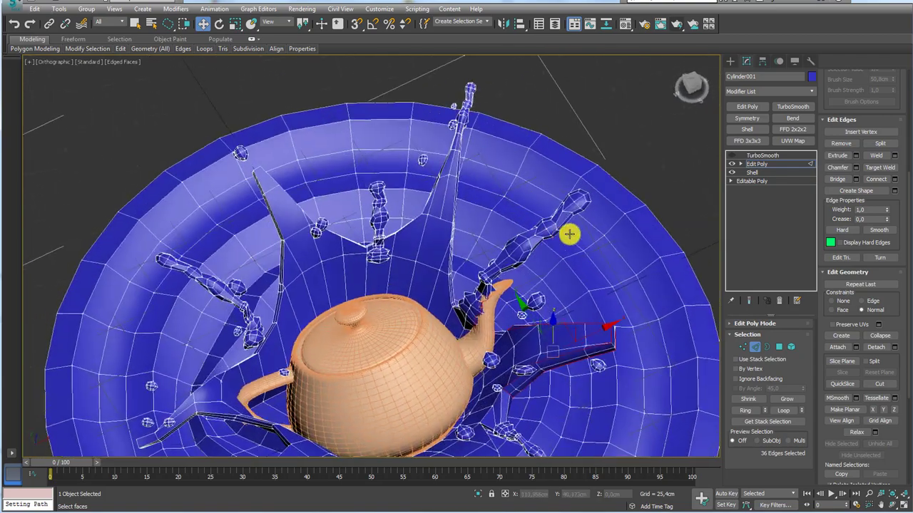
Select and frame the splash object, then return to its unsmoothed Edit Poly mesh
{"action": "left_click", "coordinate": [756, 163]}
{"action": "left_click", "coordinate": [756, 155]}
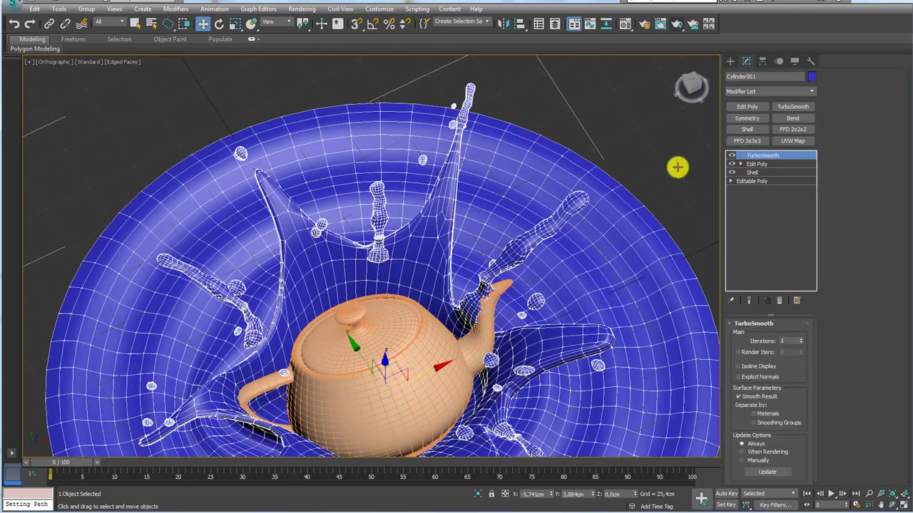
{"action": "scroll", "coordinate": [628, 178], "scroll_direction": "down", "scroll_amount": 4}
{"action": "scroll", "coordinate": [643, 230], "scroll_direction": "down", "scroll_amount": 3}
{"action": "left_click", "coordinate": [643, 230]}
{"action": "mouse_move", "coordinate": [642, 230]}
{"action": "middle_mouse_down", "text": "alt"}
{"action": "mouse_move", "coordinate": [526, 231]}
{"action": "mouse_move", "coordinate": [573, 159]}
{"action": "mouse_move", "coordinate": [487, 208]}
{"action": "mouse_move", "coordinate": [542, 206]}
{"action": "middle_mouse_up", "text": "alt"}
{"action": "left_click", "coordinate": [573, 159]}
{"action": "key", "text": "z"}
{"action": "scroll", "coordinate": [542, 206], "scroll_direction": "up", "scroll_amount": 4}
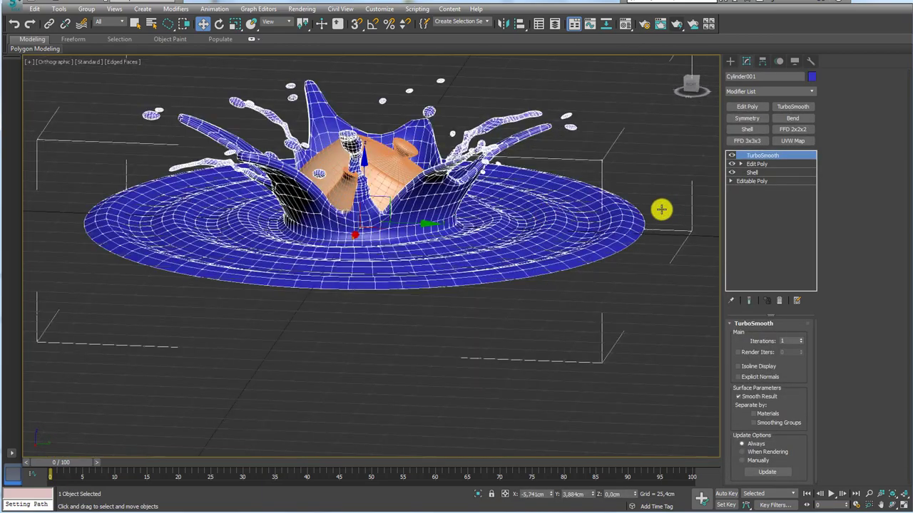
{"action": "left_click", "coordinate": [756, 164]}
{"action": "key", "text": "2"}
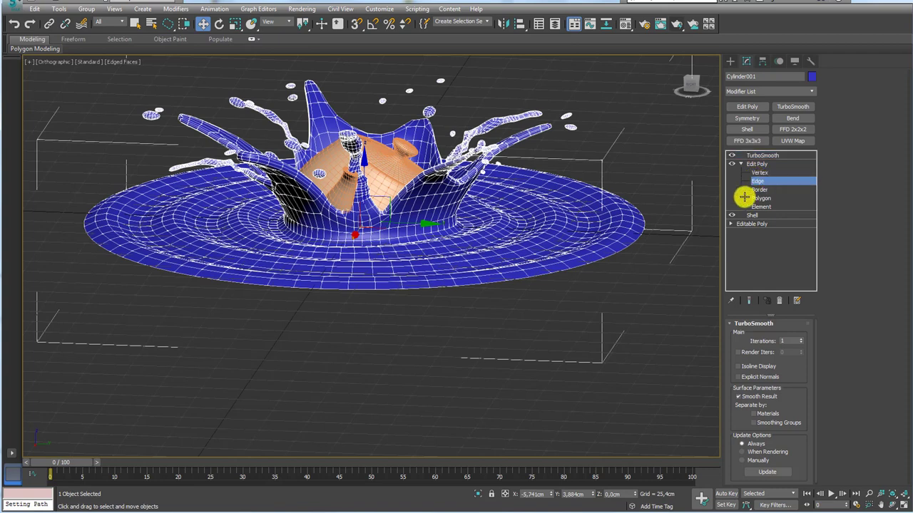
Shift+drag the disc's outer border down along Z into a tall cylinder wall
{"action": "left_click", "coordinate": [760, 189]}
{"action": "left_click", "coordinate": [627, 247]}
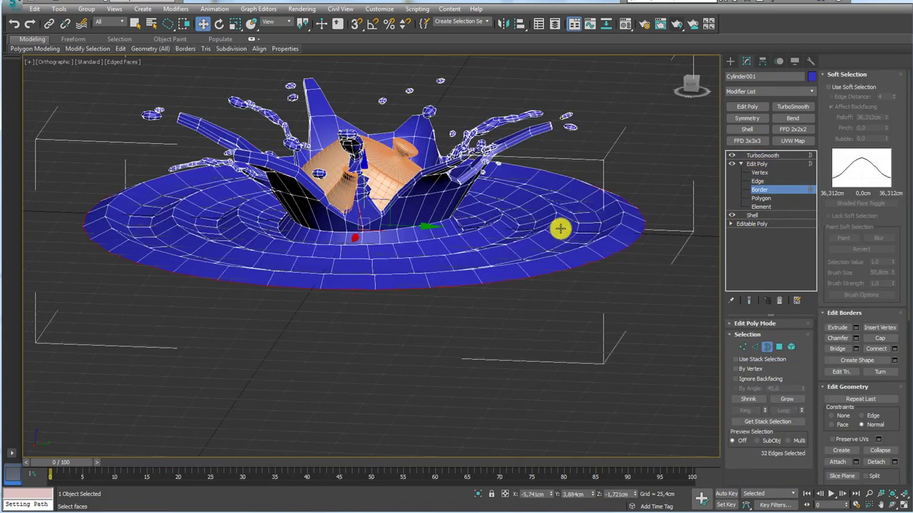
{"action": "mouse_move", "coordinate": [361, 168]}
{"action": "left_mouse_down", "text": "shift"}
{"action": "mouse_move", "coordinate": [362, 177]}
{"action": "mouse_move", "coordinate": [360, 143]}
{"action": "left_mouse_up", "text": "shift"}
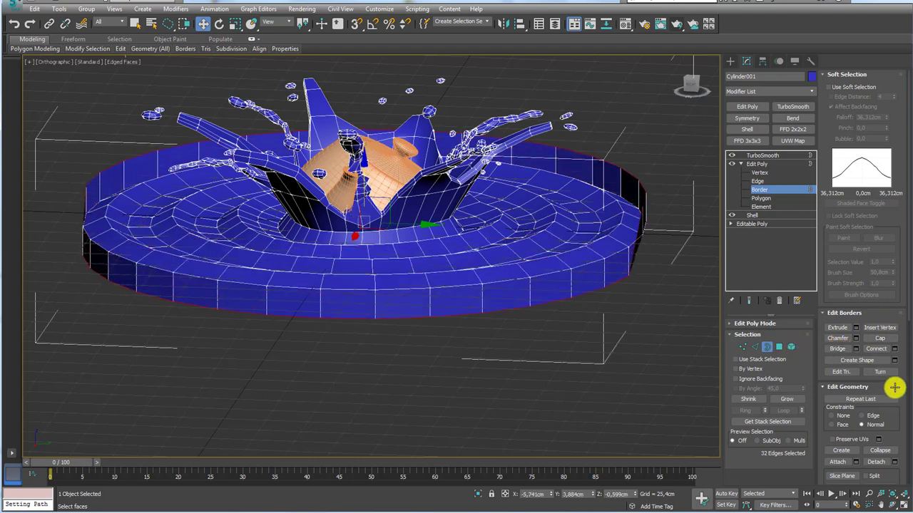
{"action": "key", "text": "ctrl+z"}
{"action": "left_click", "coordinate": [826, 77]}
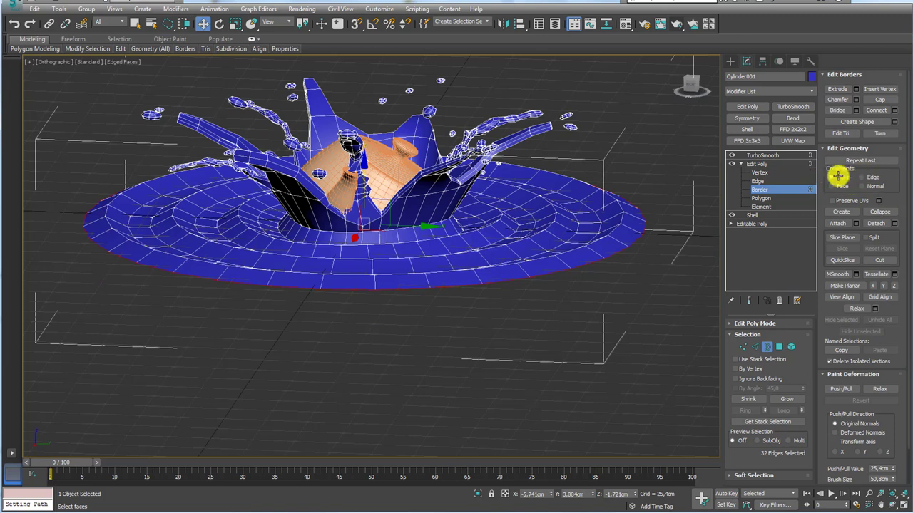
{"action": "mouse_move", "coordinate": [363, 168]}
{"action": "left_mouse_down", "text": "shift"}
{"action": "mouse_move", "coordinate": [358, 265]}
{"action": "mouse_move", "coordinate": [377, 375]}
{"action": "left_mouse_up", "text": "shift"}
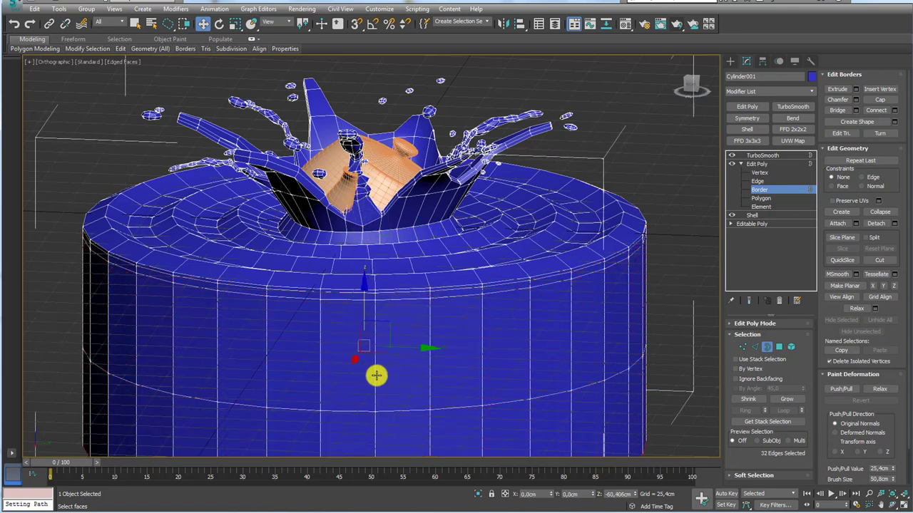
{"action": "scroll", "coordinate": [384, 235], "scroll_direction": "down", "scroll_amount": 3}
{"action": "left_click_drag", "start_coordinate": [366, 281], "coordinate": [364, 314]}
Scale the cylinder's bottom border inward until it converges to a central point
{"action": "middle_click_drag", "start_coordinate": [385, 322], "coordinate": [393, 288], "text": "alt"}
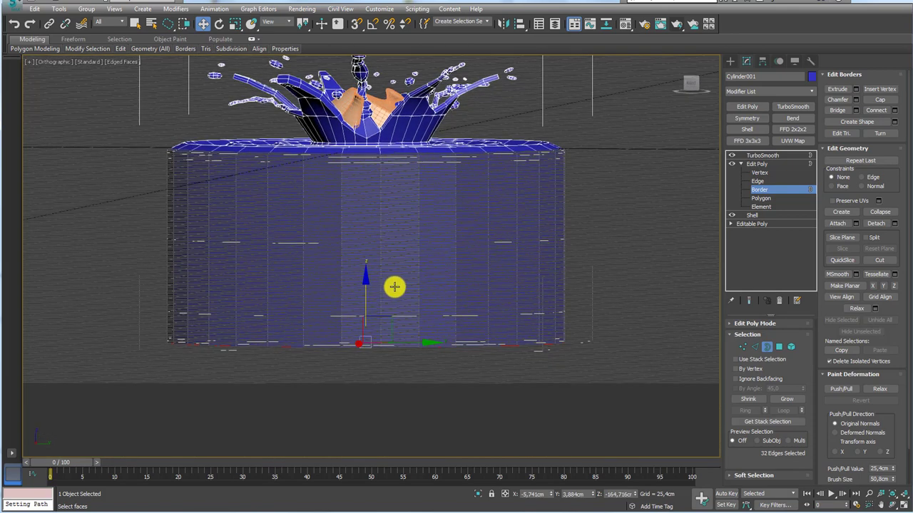
{"action": "key", "text": "r"}
{"action": "mouse_move", "coordinate": [363, 332]}
{"action": "middle_mouse_down", "text": "alt"}
{"action": "mouse_move", "coordinate": [386, 269]}
{"action": "mouse_move", "coordinate": [373, 337]}
{"action": "middle_mouse_up", "text": "alt"}
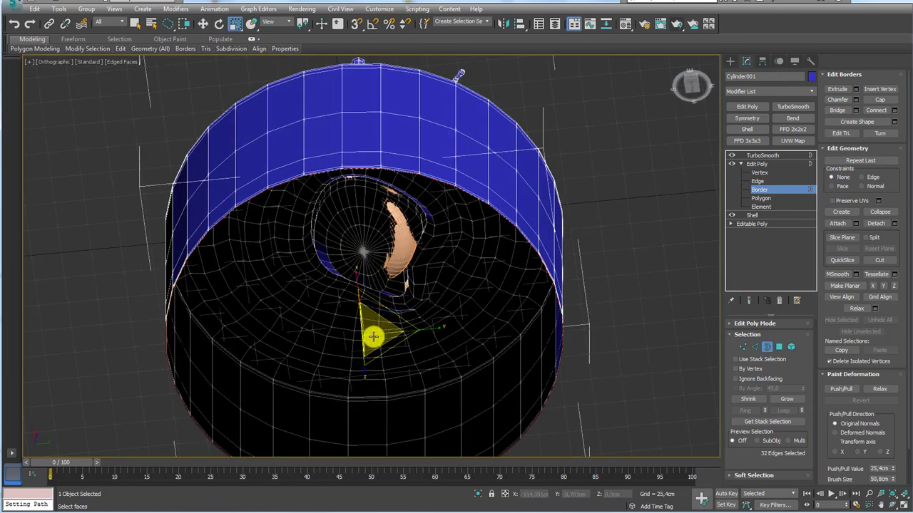
{"action": "left_click_drag", "start_coordinate": [373, 338], "coordinate": [371, 350]}
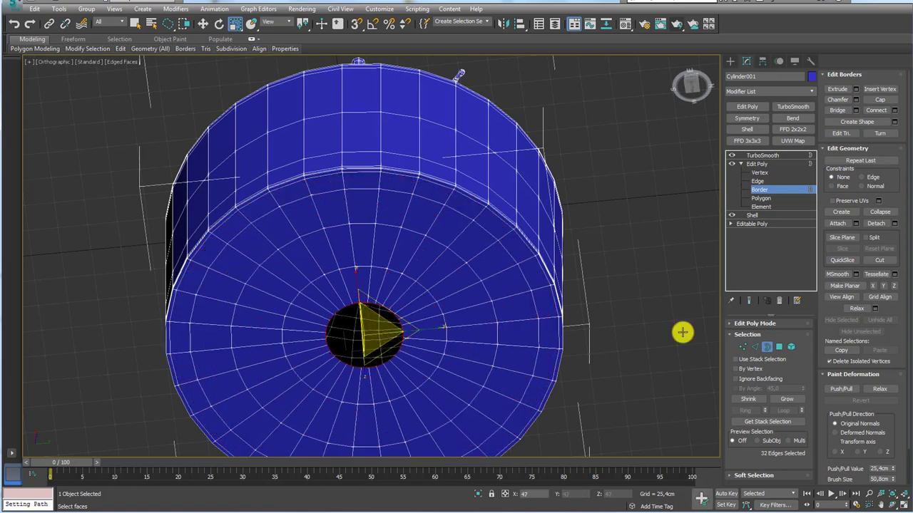
Show the smoothed splash again and select the teapot together with the liquid cylinder
{"action": "left_click", "coordinate": [757, 163]}
{"action": "left_click", "coordinate": [747, 155]}
{"action": "mouse_move", "coordinate": [450, 147]}
{"action": "middle_mouse_down", "text": "alt"}
{"action": "mouse_move", "coordinate": [443, 297]}
{"action": "mouse_move", "coordinate": [360, 229]}
{"action": "mouse_move", "coordinate": [393, 244]}
{"action": "mouse_move", "coordinate": [383, 247]}
{"action": "mouse_move", "coordinate": [423, 243]}
{"action": "middle_mouse_up", "text": "alt"}
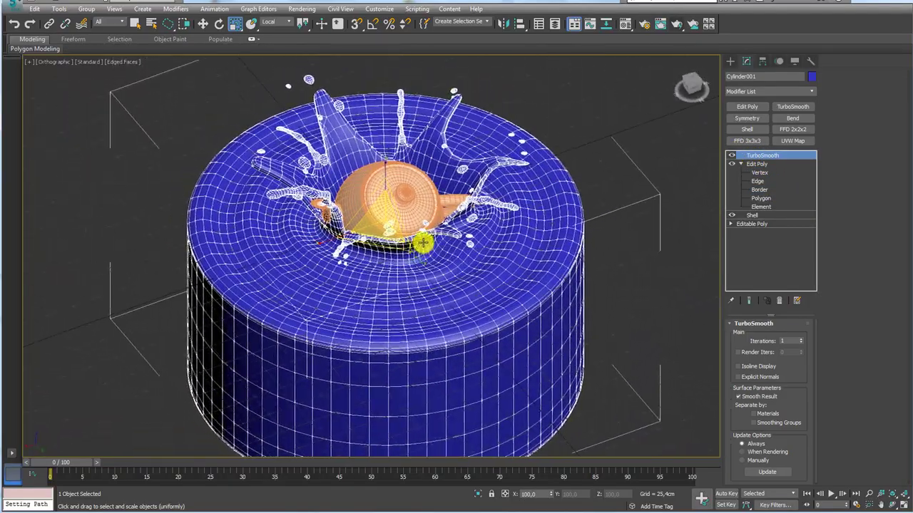
{"action": "scroll", "coordinate": [423, 243], "scroll_direction": "up", "scroll_amount": 3}
{"action": "left_click", "coordinate": [407, 188]}
{"action": "scroll", "coordinate": [534, 245], "scroll_direction": "down", "scroll_amount": 5}
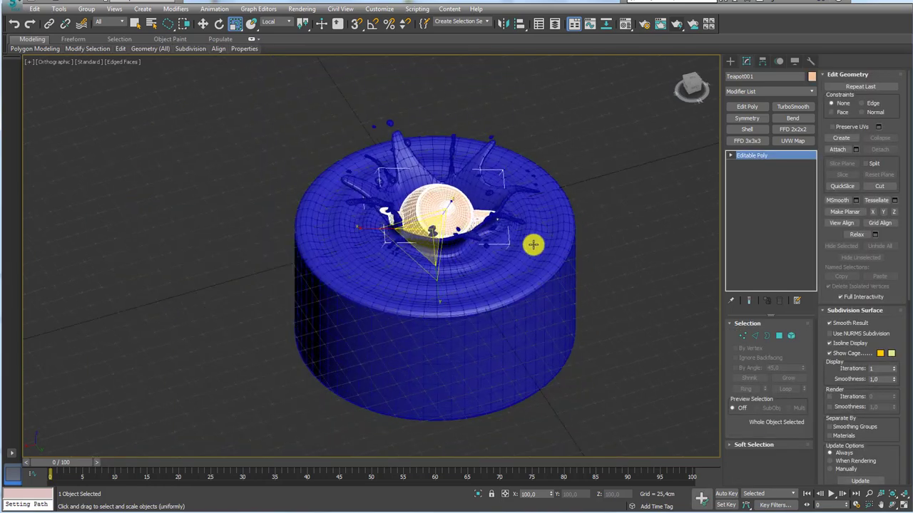
{"action": "left_click", "coordinate": [404, 300], "text": "ctrl"}
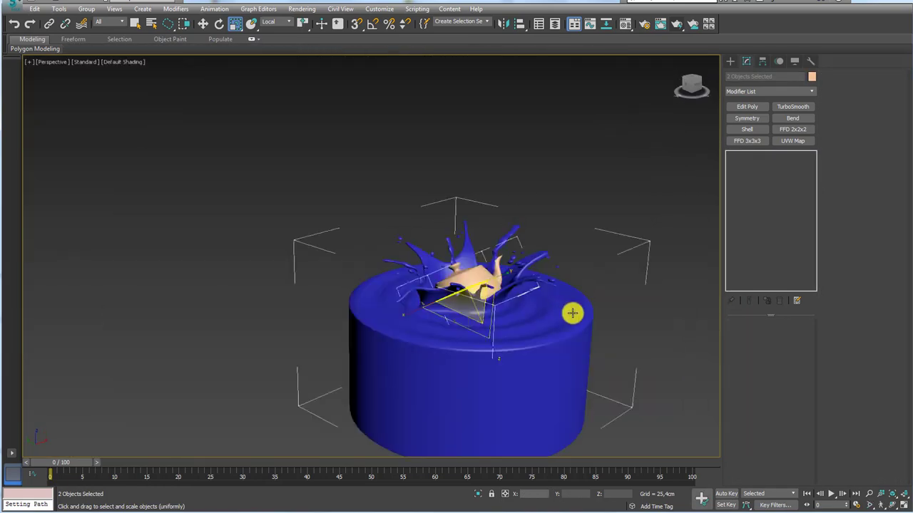
{"action": "middle_click_drag", "start_coordinate": [573, 313], "coordinate": [512, 200]}
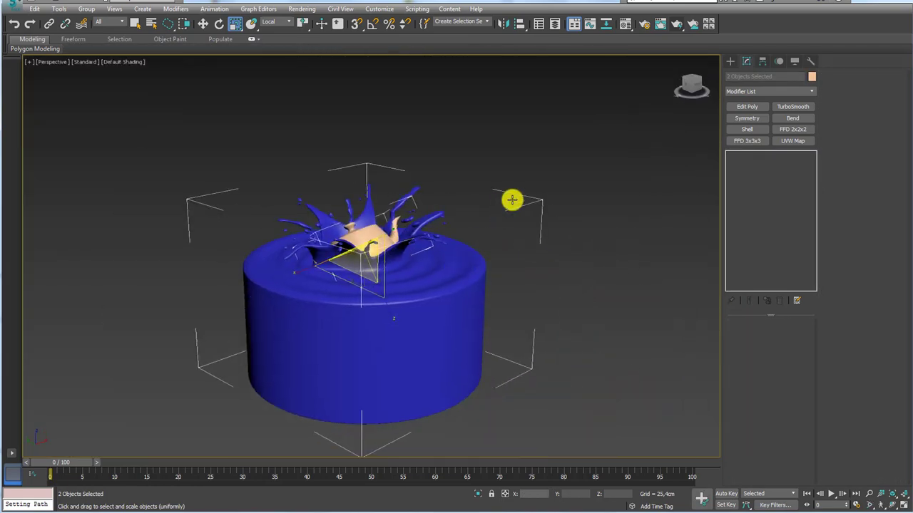
Switch the production renderer to V-Ray Adv 3.40.01, then clear the selection
{"action": "left_click", "coordinate": [644, 23]}
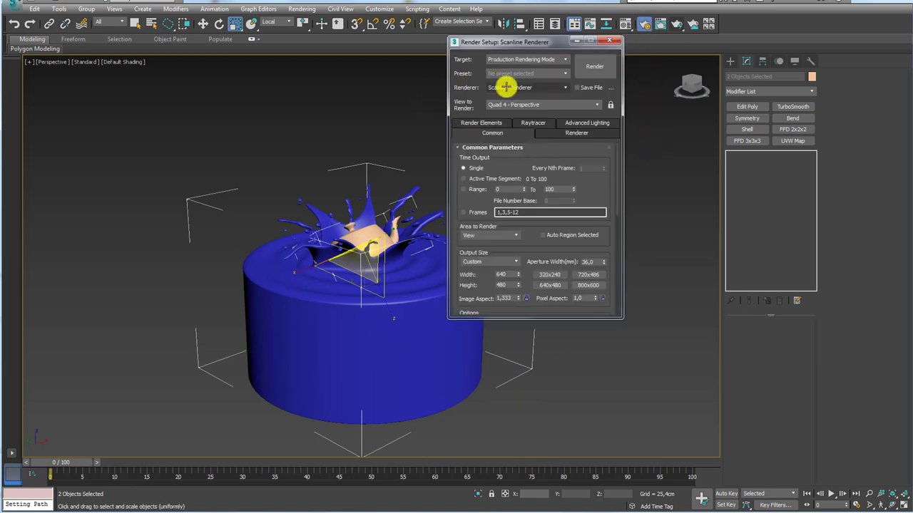
{"action": "left_click", "coordinate": [534, 86]}
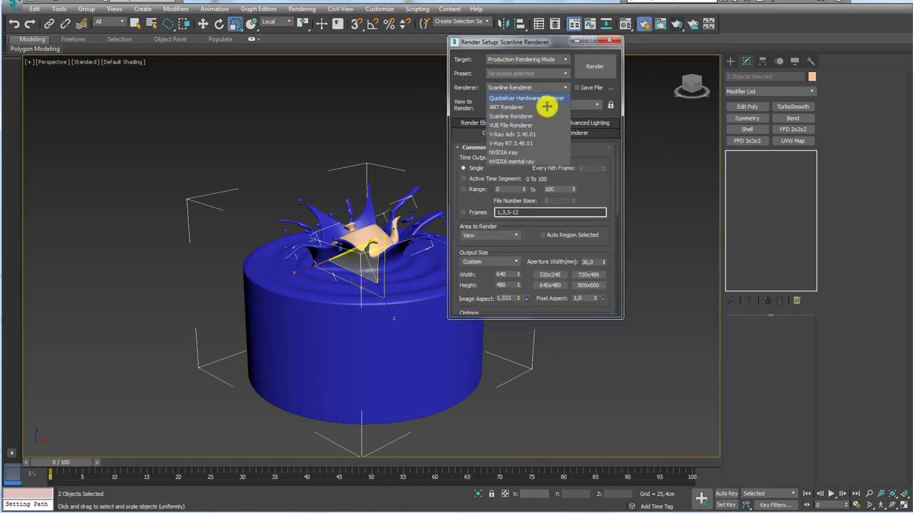
{"action": "left_click", "coordinate": [514, 134]}
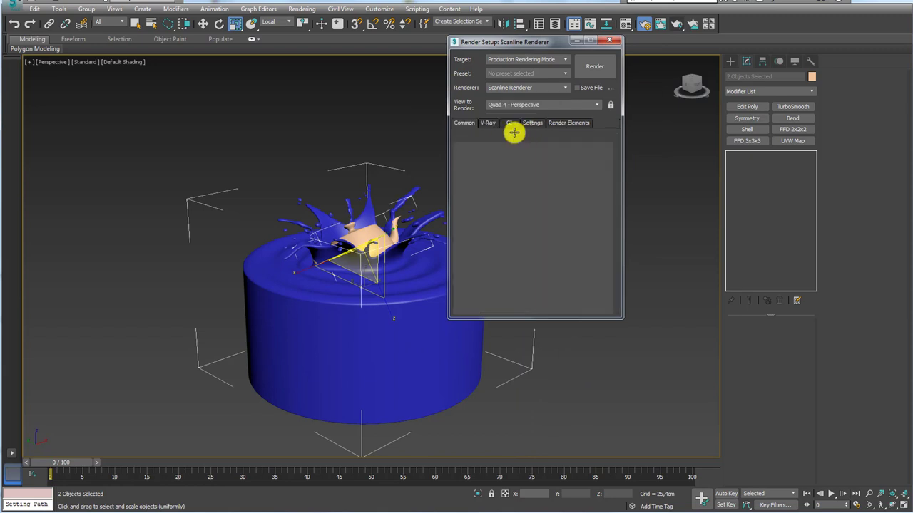
{"action": "left_click", "coordinate": [608, 41]}
{"action": "left_click", "coordinate": [497, 155]}
{"action": "middle_click_drag", "start_coordinate": [497, 156], "coordinate": [499, 195], "text": "alt"}
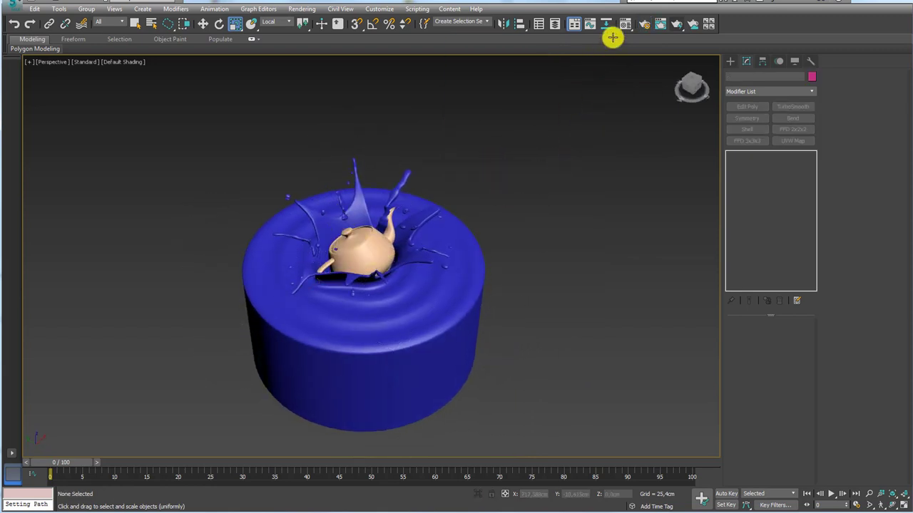
In the Material Editor, apply default materials to the cylinder and teapot, then select the splash
{"action": "key", "text": "m"}
{"action": "left_click_drag", "start_coordinate": [155, 59], "coordinate": [626, 70]}
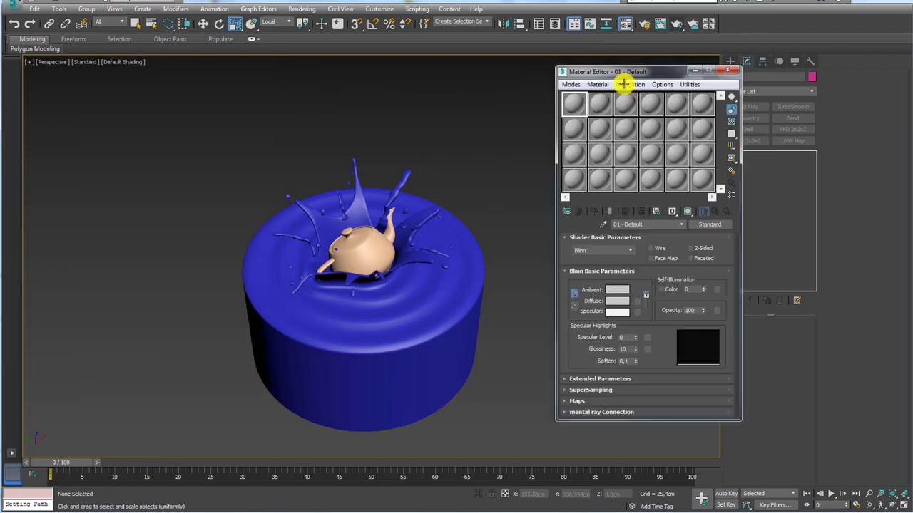
{"action": "left_click_drag", "start_coordinate": [577, 103], "coordinate": [445, 294]}
{"action": "left_click_drag", "start_coordinate": [593, 100], "coordinate": [365, 246]}
{"action": "left_click", "coordinate": [599, 105]}
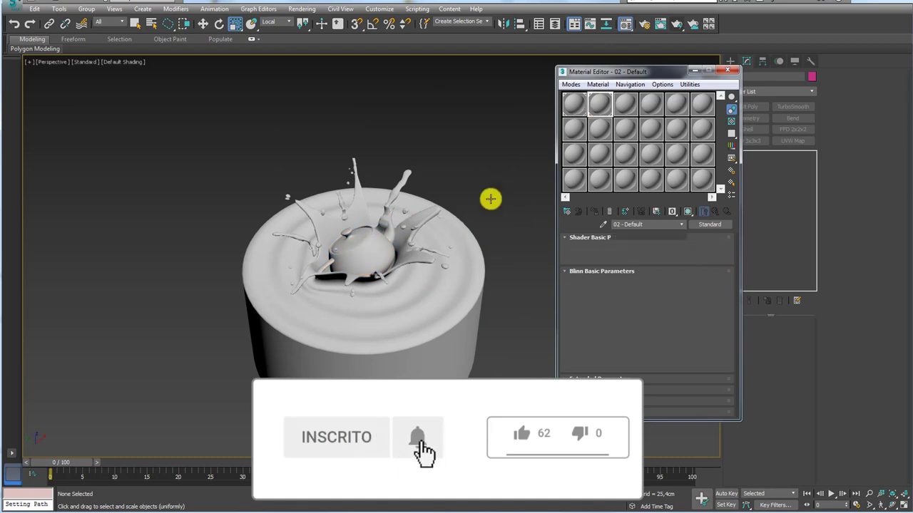
{"action": "left_click", "coordinate": [444, 256]}
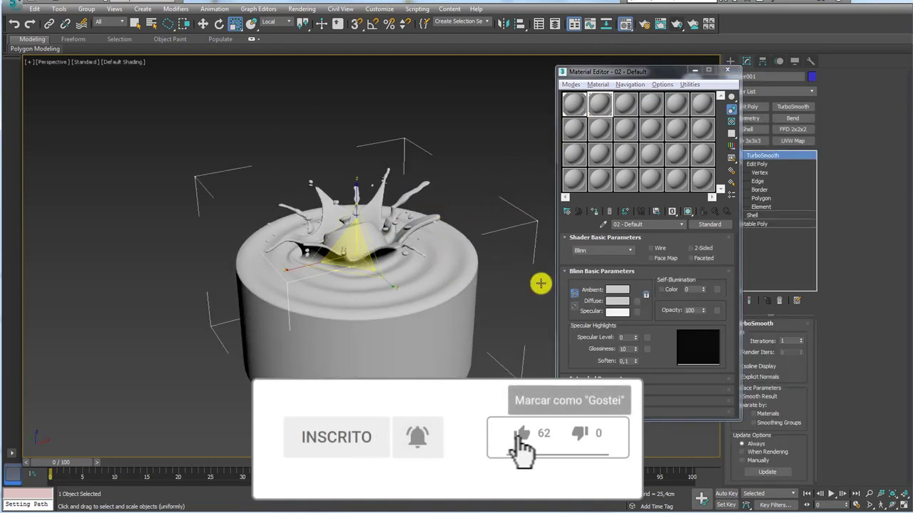
Convert sample slot 2 to a VRayMtl and apply it to the splash
{"action": "left_click", "coordinate": [712, 223]}
{"action": "scroll", "coordinate": [533, 242], "scroll_direction": "down", "scroll_amount": 3}
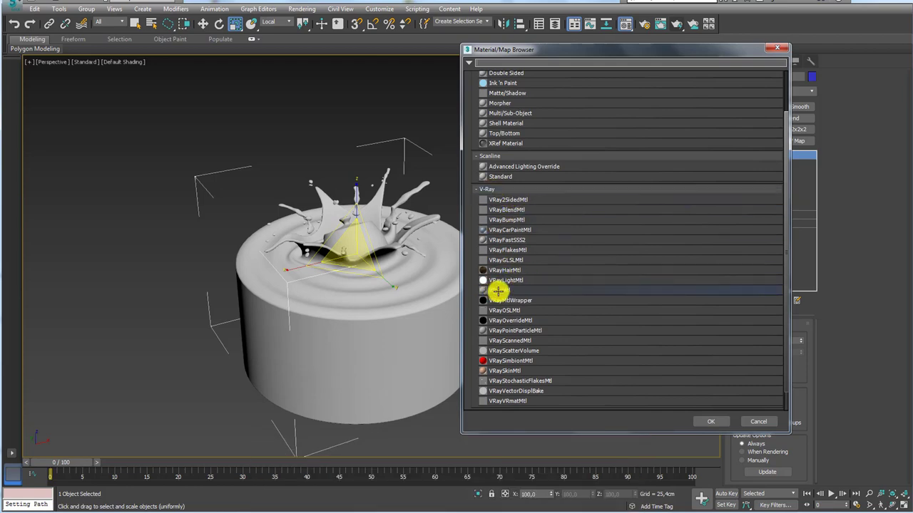
{"action": "double_click", "coordinate": [500, 290]}
{"action": "mouse_move", "coordinate": [393, 308]}
{"action": "middle_mouse_down", "text": "alt"}
{"action": "mouse_move", "coordinate": [388, 283]}
{"action": "mouse_move", "coordinate": [428, 278]}
{"action": "middle_mouse_up", "text": "alt"}
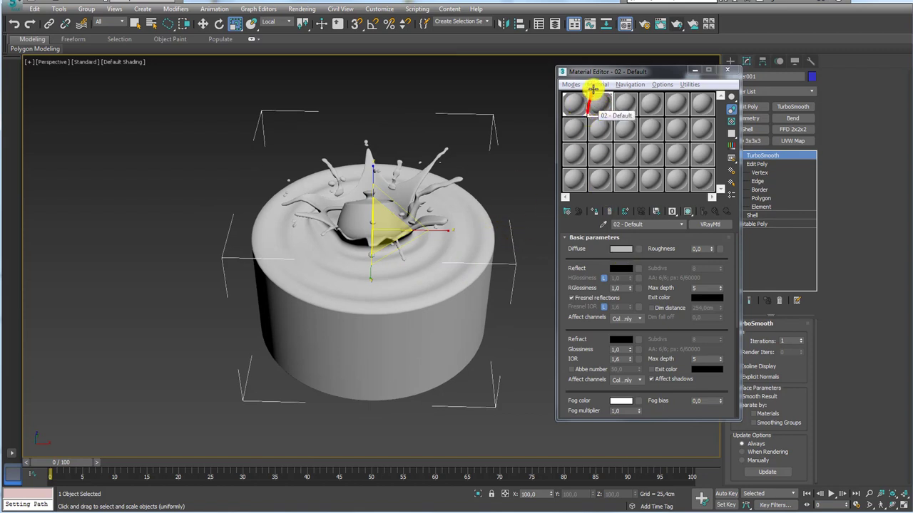
{"action": "left_click_drag", "start_coordinate": [593, 104], "coordinate": [509, 244]}
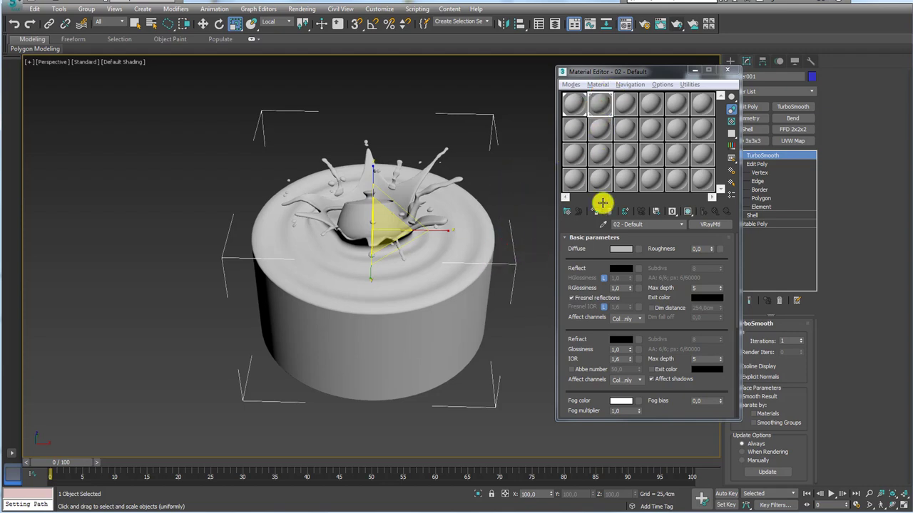
Set the VRayMtl diffuse value to 0 (black) and apply it to the cylinder
{"action": "left_click", "coordinate": [619, 251]}
{"action": "left_click_drag", "start_coordinate": [346, 104], "coordinate": [318, 103]}
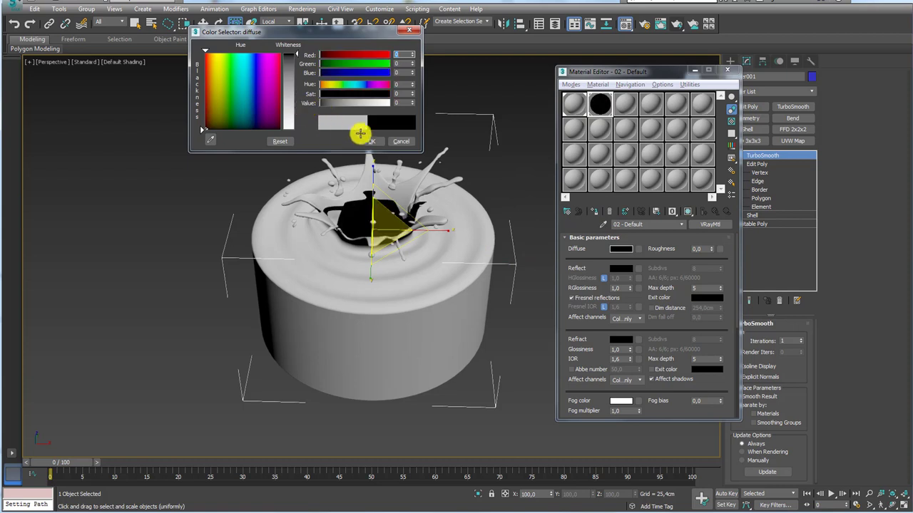
{"action": "left_click", "coordinate": [372, 142]}
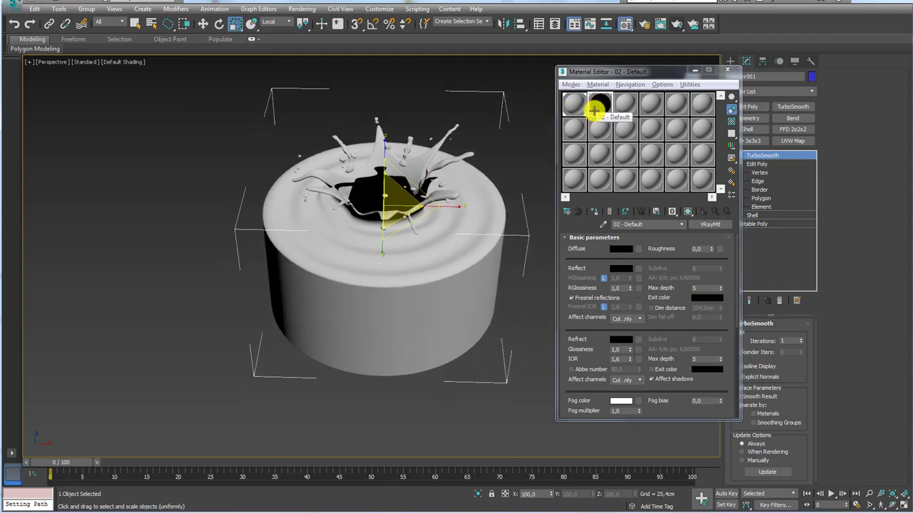
{"action": "left_click_drag", "start_coordinate": [603, 100], "coordinate": [498, 211]}
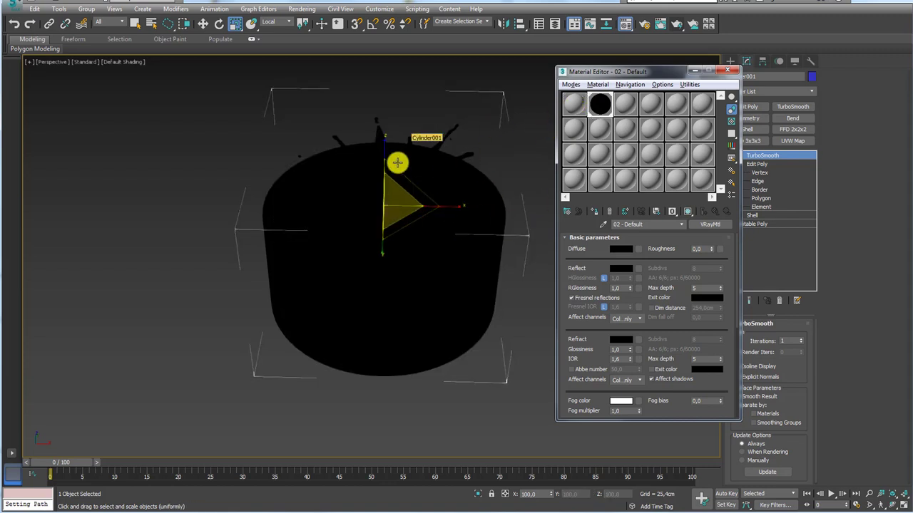
Give the teapot the plain default material and turn on Edged Faces with F4
{"action": "left_click_drag", "start_coordinate": [567, 107], "coordinate": [378, 179]}
{"action": "mouse_move", "coordinate": [536, 109]}
{"action": "middle_mouse_down", "text": "alt"}
{"action": "mouse_move", "coordinate": [506, 257]}
{"action": "mouse_move", "coordinate": [511, 192]}
{"action": "mouse_move", "coordinate": [469, 226]}
{"action": "mouse_move", "coordinate": [387, 235]}
{"action": "middle_mouse_up", "text": "alt"}
{"action": "key", "text": "F4"}
{"action": "scroll", "coordinate": [387, 234], "scroll_direction": "up", "scroll_amount": 2}
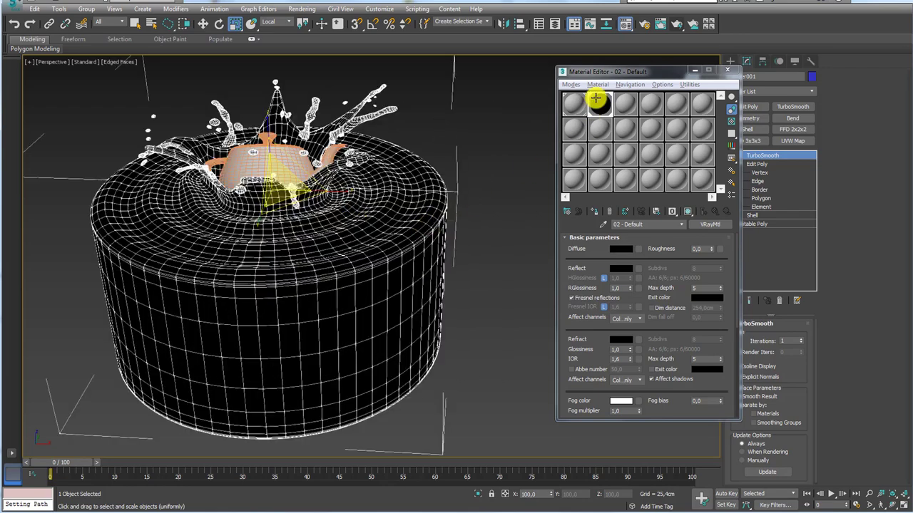
Set the liquid reflection colour to light grey (210) and preview the material on a checker background
{"action": "left_click", "coordinate": [629, 212]}
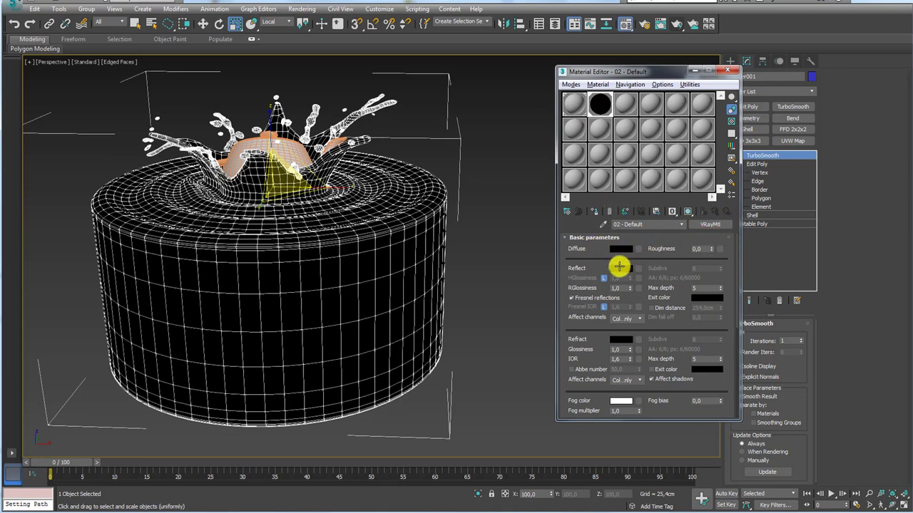
{"action": "left_click", "coordinate": [619, 268]}
{"action": "left_click_drag", "start_coordinate": [335, 104], "coordinate": [378, 106]}
{"action": "left_click", "coordinate": [375, 139]}
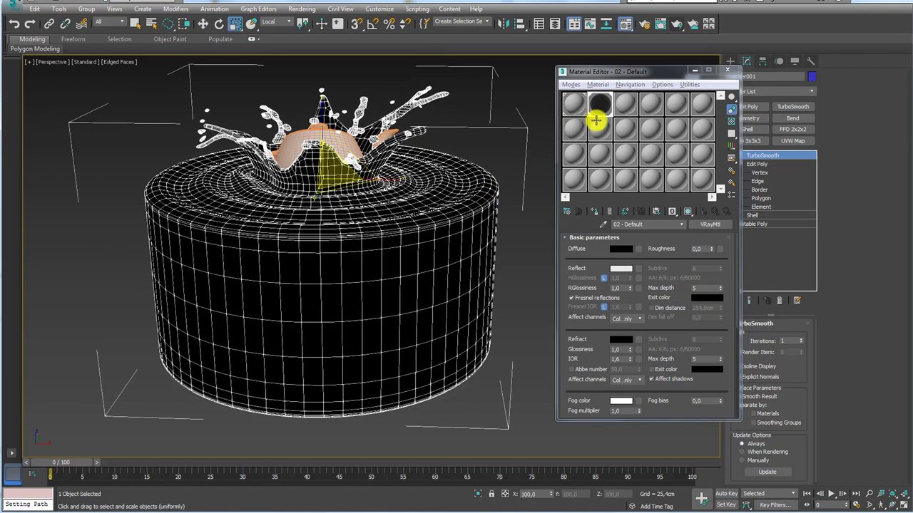
{"action": "double_click", "coordinate": [599, 105]}
{"action": "left_click_drag", "start_coordinate": [755, 46], "coordinate": [234, 41]}
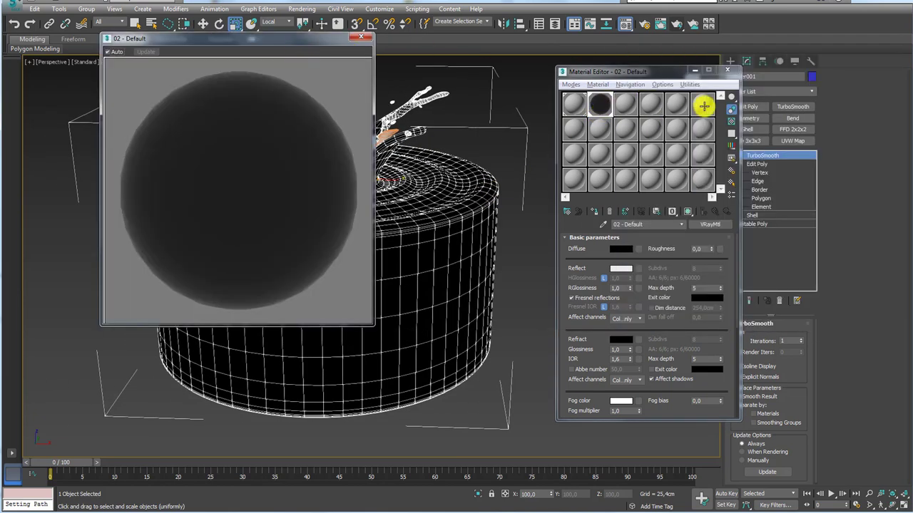
{"action": "left_click", "coordinate": [732, 121]}
{"action": "left_click_drag", "start_coordinate": [308, 39], "coordinate": [217, 50]}
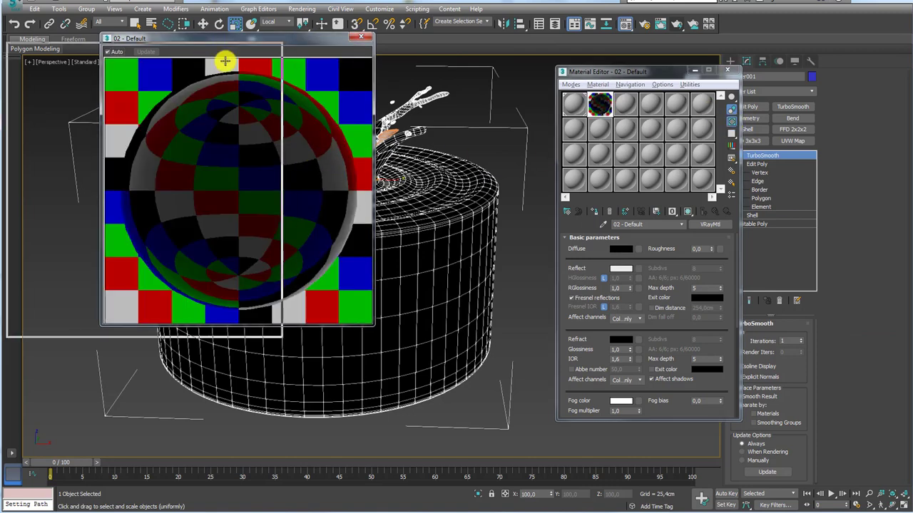
Set the liquid material's refraction colour to fully white (255)
{"action": "left_click", "coordinate": [621, 340]}
{"action": "left_click_drag", "start_coordinate": [325, 103], "coordinate": [402, 101]}
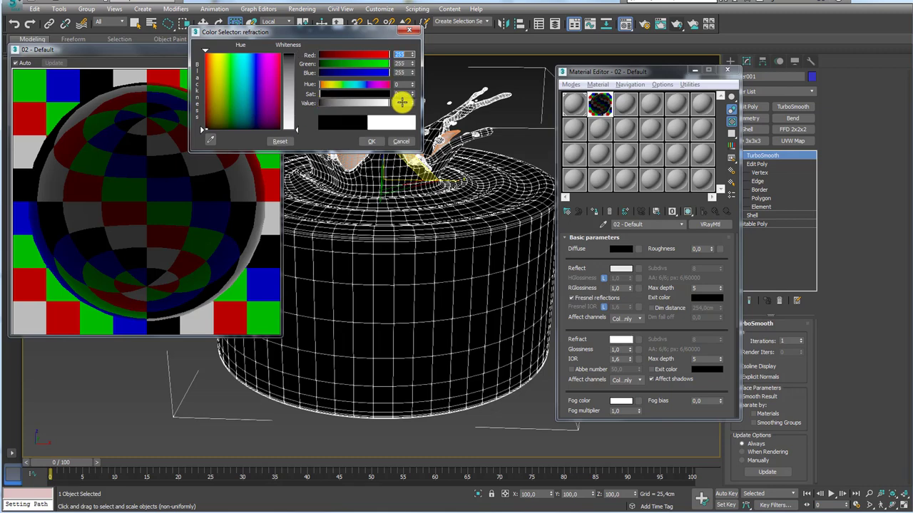
{"action": "left_click", "coordinate": [367, 142]}
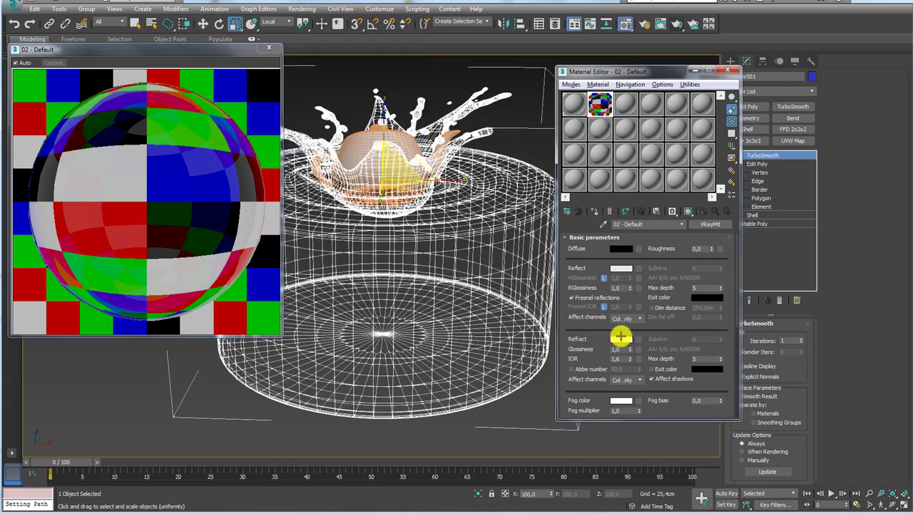
{"action": "left_click_drag", "start_coordinate": [596, 338], "coordinate": [597, 254]}
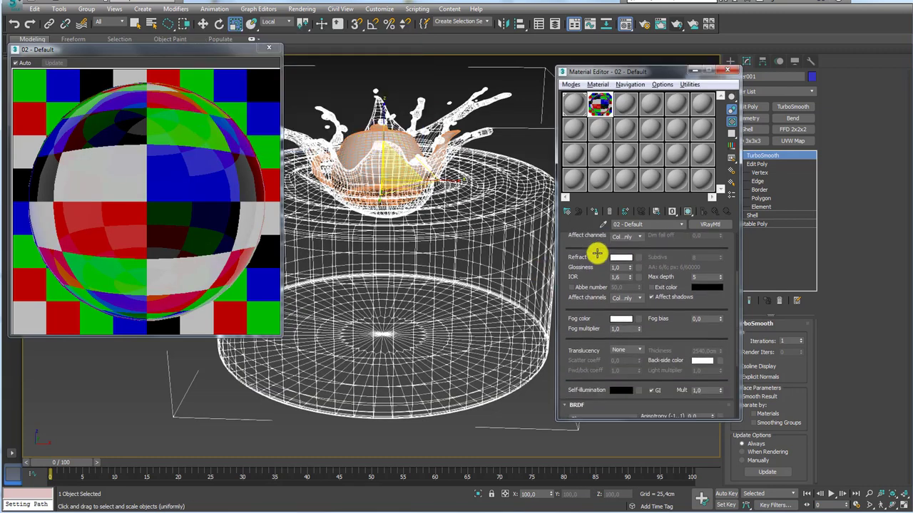
{"action": "middle_click_drag", "start_coordinate": [412, 276], "coordinate": [394, 269]}
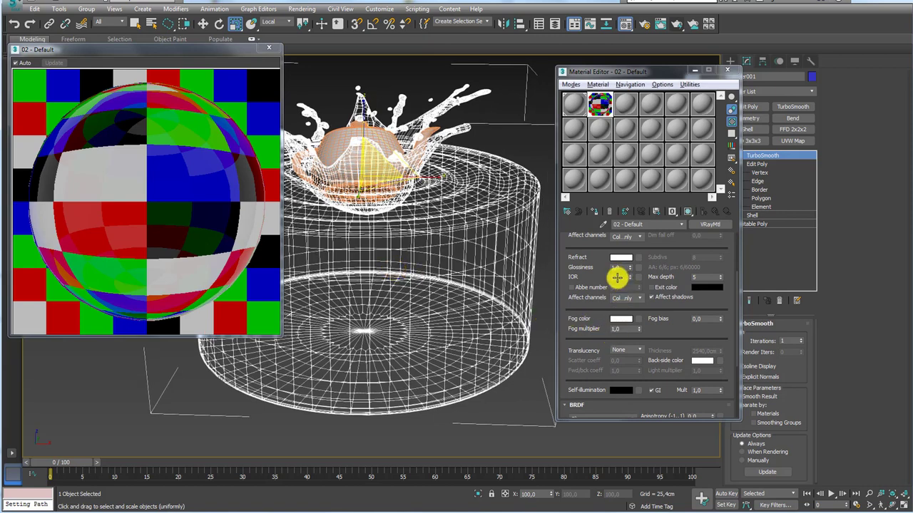
Lower the refraction IOR to 1,1, close the magnified preview and select the teapot
{"action": "double_click", "coordinate": [616, 277]}
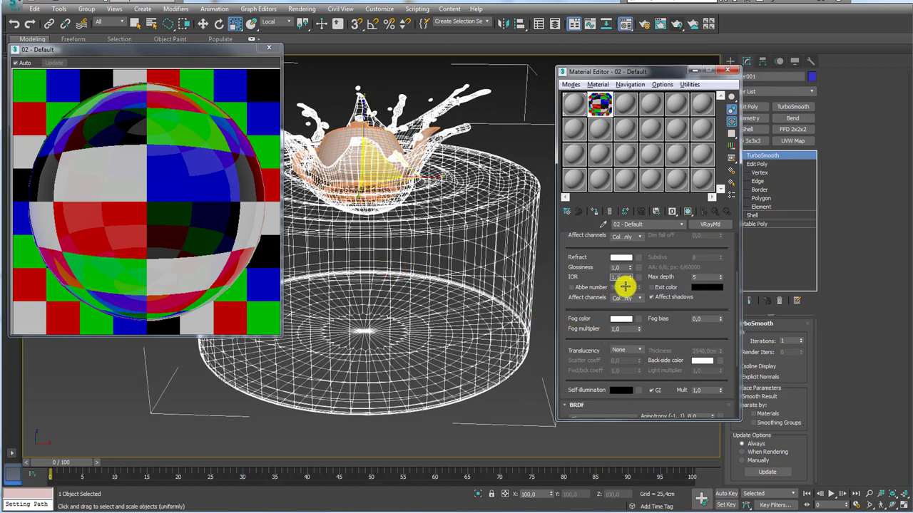
{"action": "type", "text": "1"}
{"action": "key", "text": "Return"}
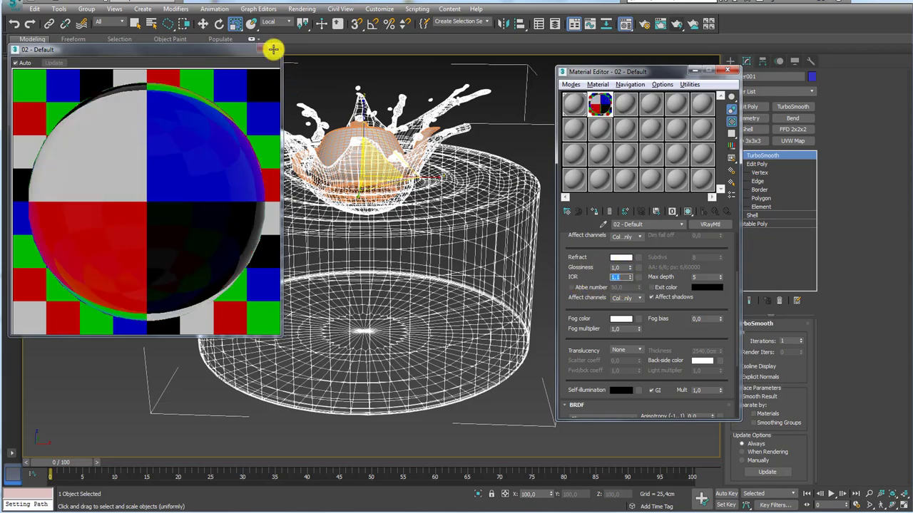
{"action": "left_click", "coordinate": [275, 48]}
{"action": "mouse_move", "coordinate": [397, 145]}
{"action": "middle_mouse_down", "text": "alt"}
{"action": "mouse_move", "coordinate": [404, 212]}
{"action": "mouse_move", "coordinate": [418, 240]}
{"action": "middle_mouse_up", "text": "alt"}
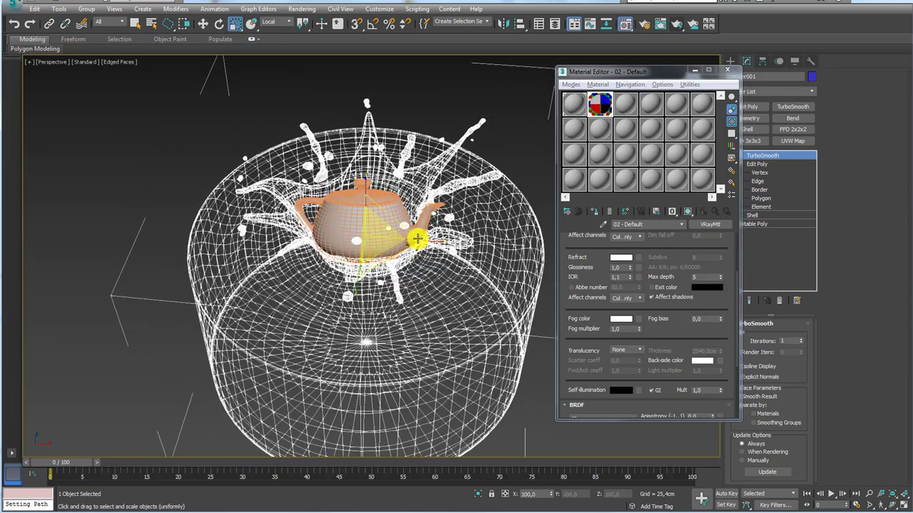
{"action": "left_click", "coordinate": [405, 206]}
{"action": "scroll", "coordinate": [408, 207], "scroll_direction": "up", "scroll_amount": 5}
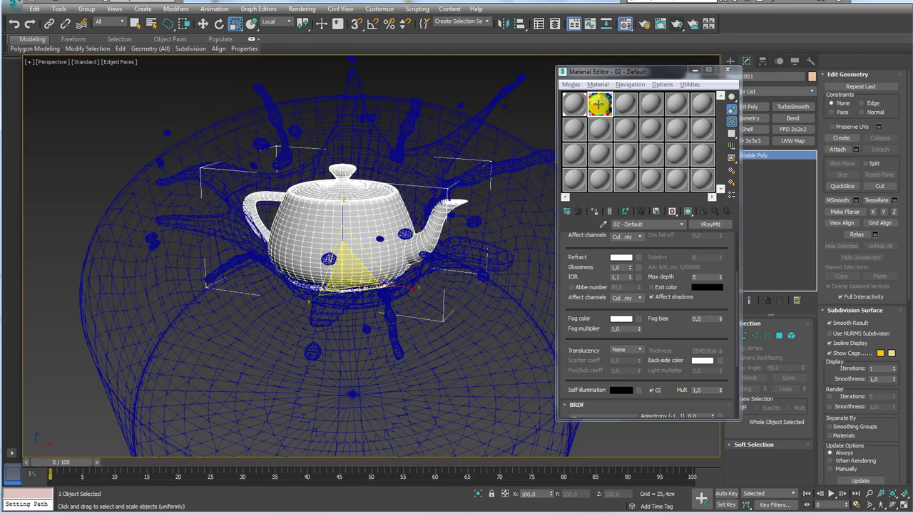
Make the teapot's 01 - Default material a VRayMtl with a red diffuse colour
{"action": "mouse_move", "coordinate": [574, 104]}
{"action": "left_mouse_down"}
{"action": "mouse_move", "coordinate": [579, 126]}
{"action": "mouse_move", "coordinate": [406, 233]}
{"action": "left_mouse_up"}
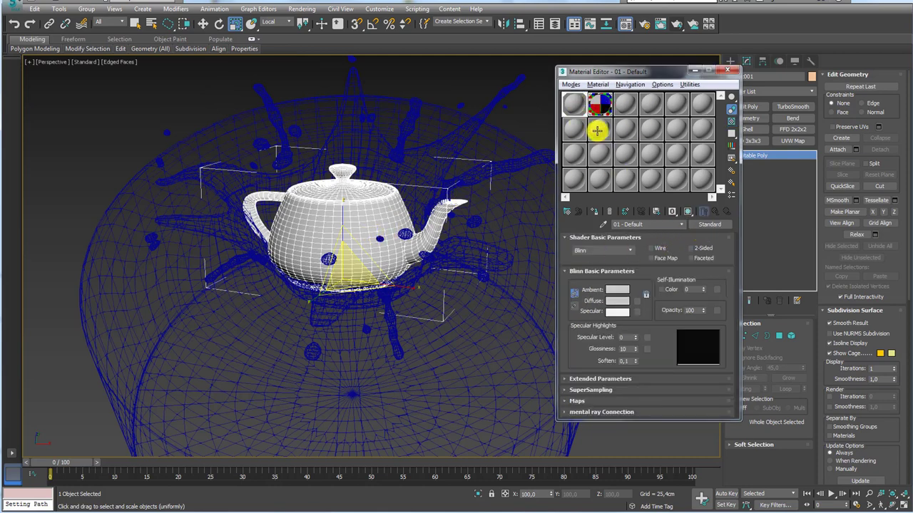
{"action": "left_click", "coordinate": [708, 223]}
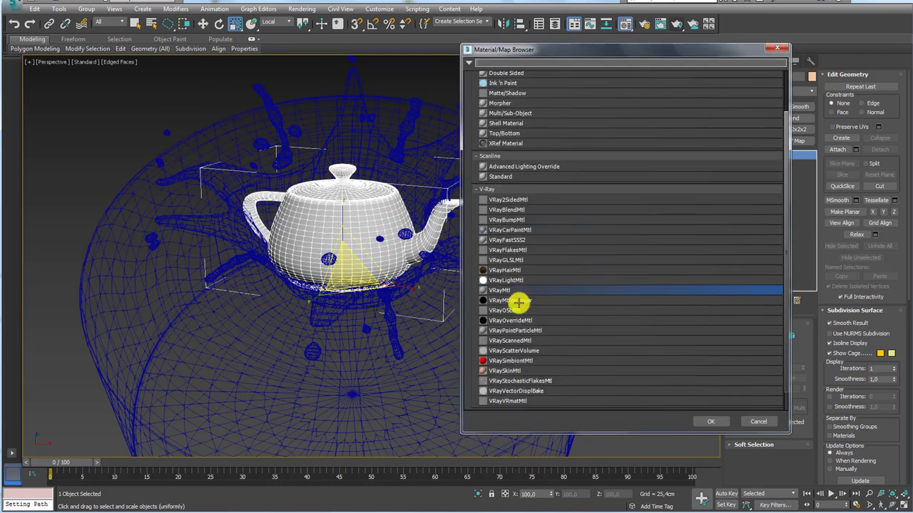
{"action": "double_click", "coordinate": [498, 291]}
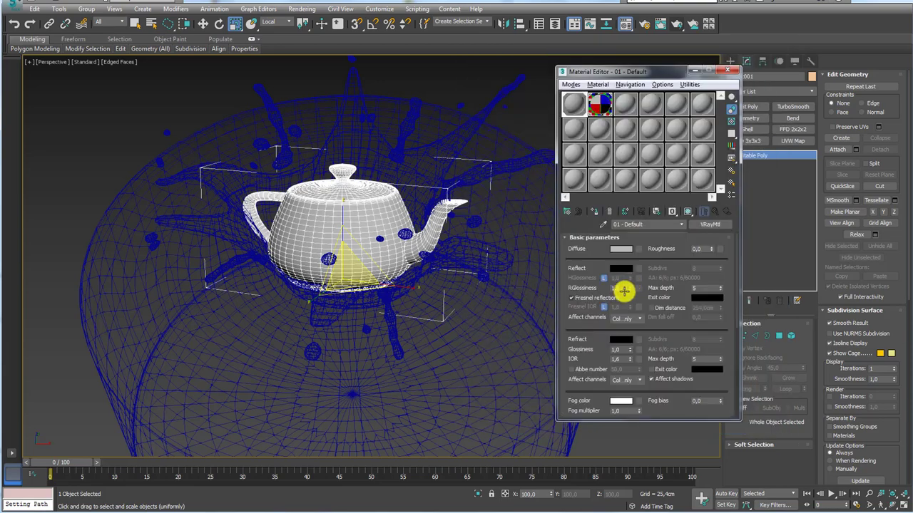
{"action": "left_click", "coordinate": [622, 248]}
{"action": "mouse_move", "coordinate": [363, 93]}
{"action": "left_mouse_down"}
{"action": "mouse_move", "coordinate": [415, 89]}
{"action": "mouse_move", "coordinate": [373, 102]}
{"action": "left_mouse_up"}
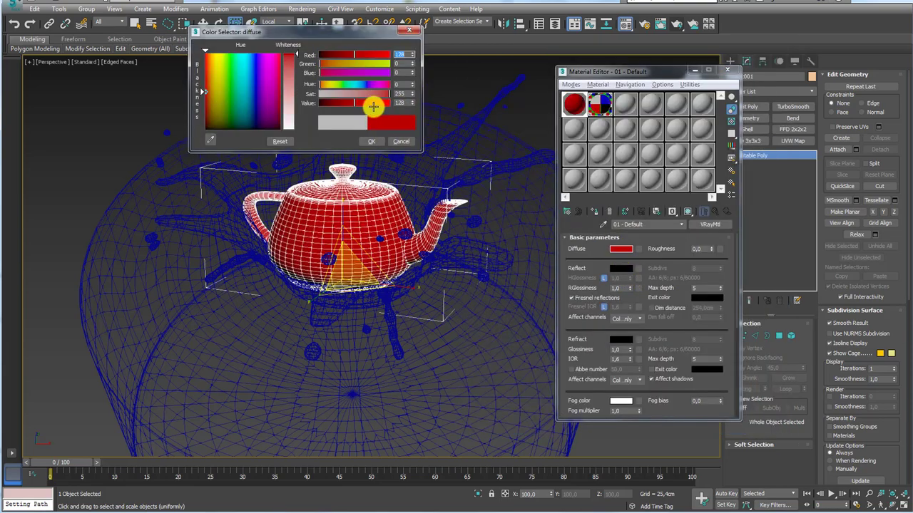
{"action": "left_click", "coordinate": [371, 141]}
Set the teapot material's reflection colour to light grey
{"action": "middle_click_drag", "start_coordinate": [447, 219], "coordinate": [438, 234], "text": "alt"}
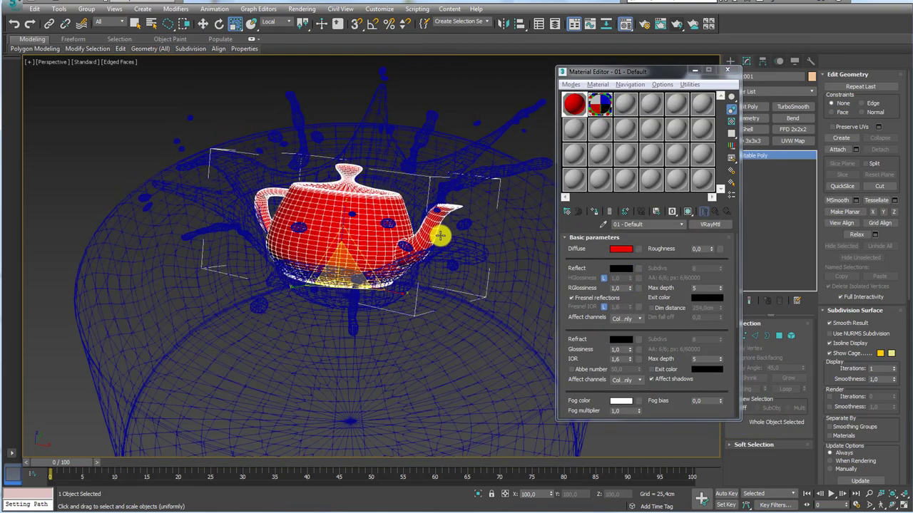
{"action": "left_click", "coordinate": [620, 269]}
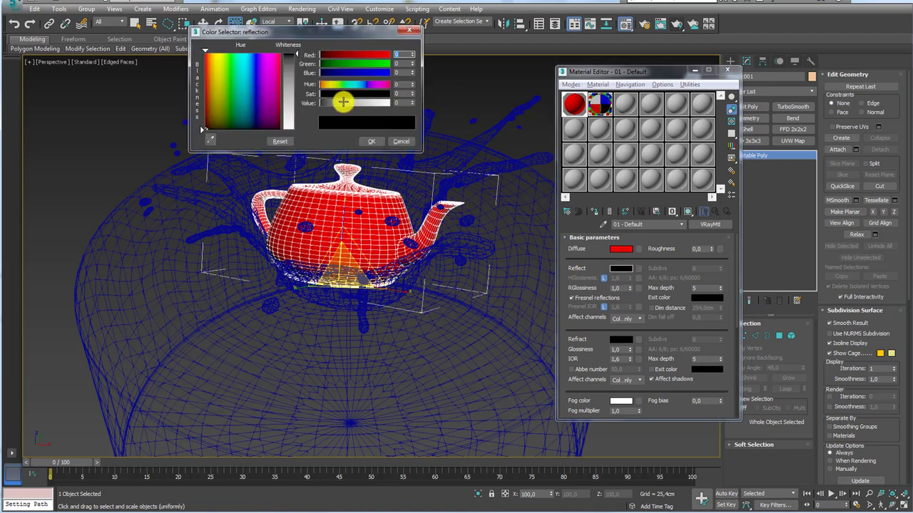
{"action": "left_click_drag", "start_coordinate": [343, 102], "coordinate": [371, 123]}
{"action": "left_click", "coordinate": [373, 141]}
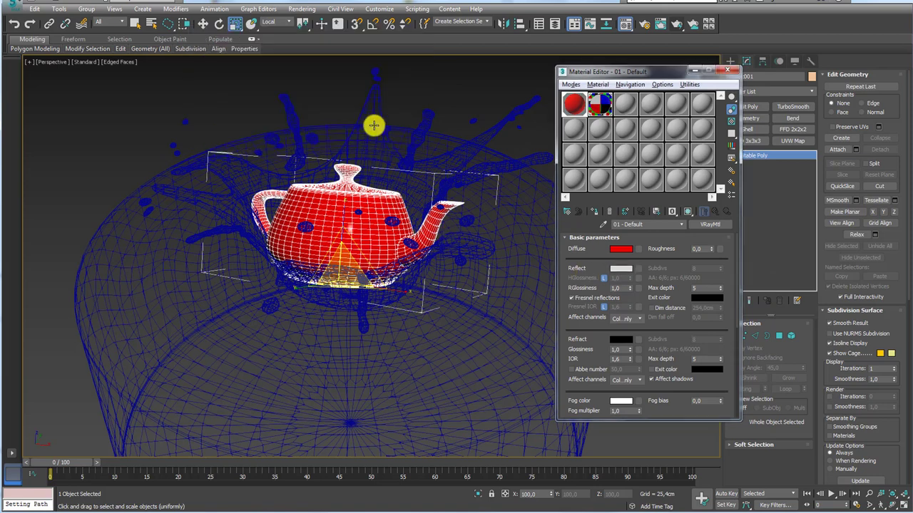
Check the red material on a checker background, then close the preview and Material Editor
{"action": "double_click", "coordinate": [581, 104]}
{"action": "left_click", "coordinate": [735, 122]}
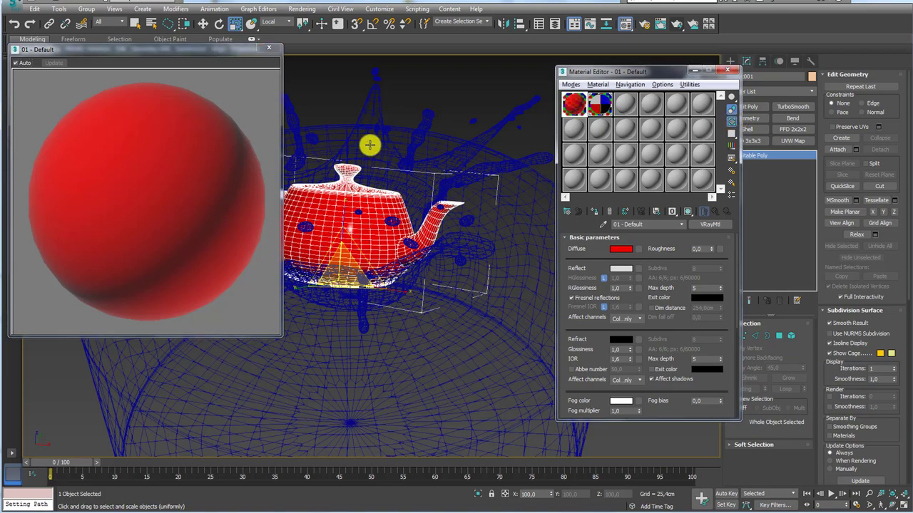
{"action": "middle_click_drag", "start_coordinate": [422, 216], "coordinate": [324, 194], "text": "alt"}
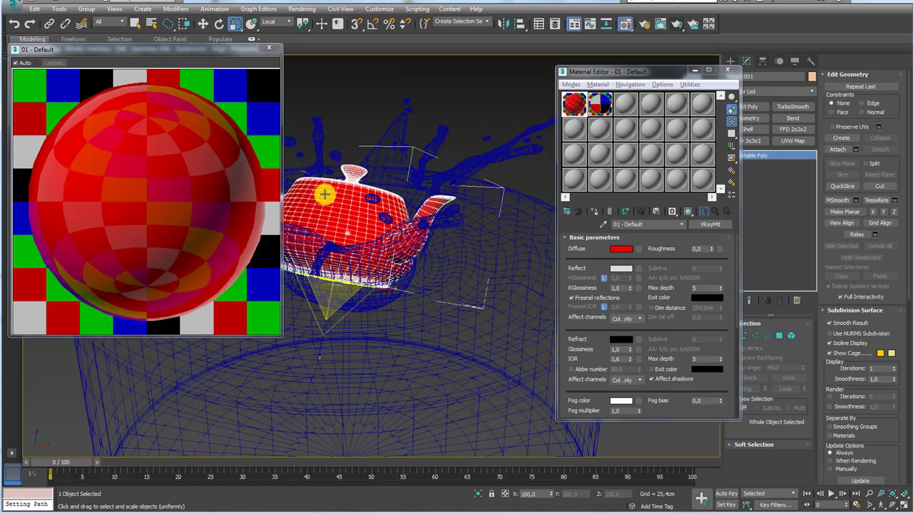
{"action": "left_click", "coordinate": [269, 47]}
{"action": "left_click", "coordinate": [719, 70]}
Frame the cylinder from the side and show safe frames with Shift+F
{"action": "scroll", "coordinate": [407, 238], "scroll_direction": "down", "scroll_amount": 5}
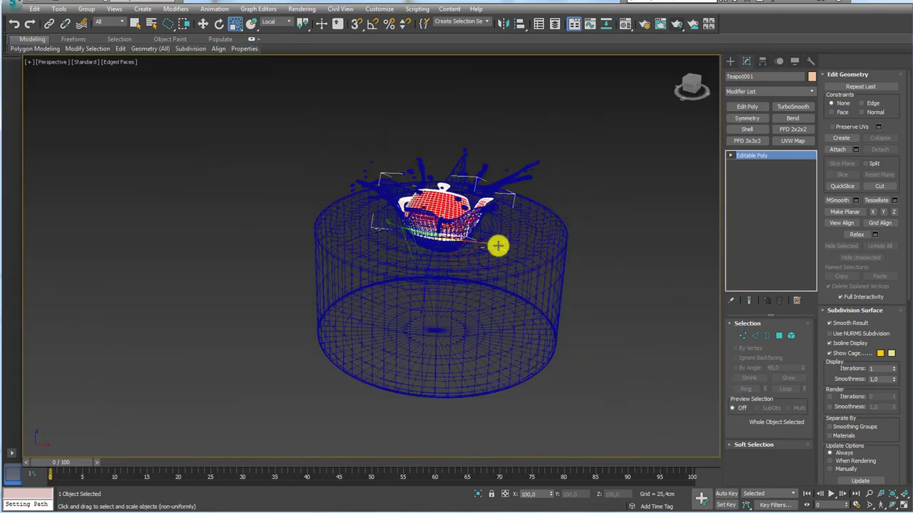
{"action": "mouse_move", "coordinate": [495, 247]}
{"action": "middle_mouse_down", "text": "alt"}
{"action": "mouse_move", "coordinate": [521, 273]}
{"action": "mouse_move", "coordinate": [479, 242]}
{"action": "mouse_move", "coordinate": [570, 238]}
{"action": "mouse_move", "coordinate": [523, 256]}
{"action": "mouse_move", "coordinate": [543, 288]}
{"action": "mouse_move", "coordinate": [464, 265]}
{"action": "mouse_move", "coordinate": [469, 283]}
{"action": "middle_mouse_up", "text": "alt"}
{"action": "scroll", "coordinate": [479, 242], "scroll_direction": "up", "scroll_amount": 4}
{"action": "scroll", "coordinate": [506, 284], "scroll_direction": "up", "scroll_amount": 3}
{"action": "key", "text": "shift+f"}
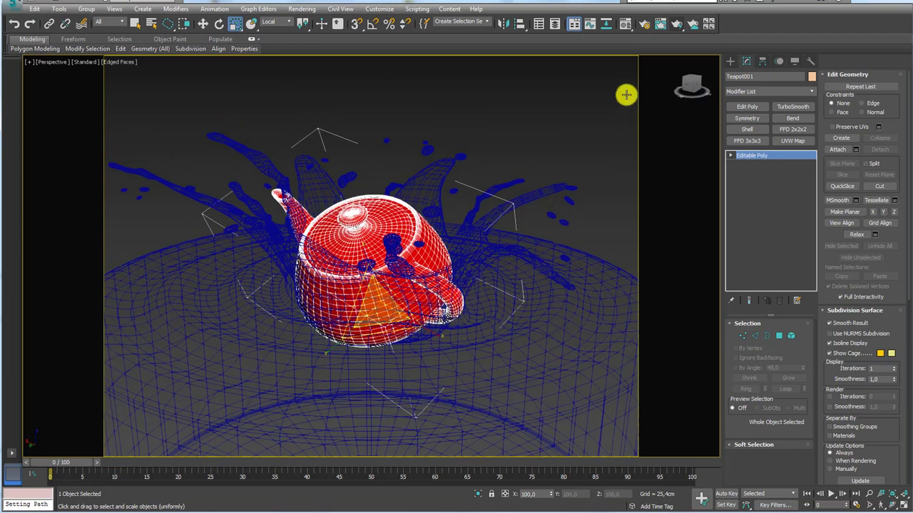
Launch a V-Ray test render, stop it, and close the render window
{"action": "left_click", "coordinate": [674, 24]}
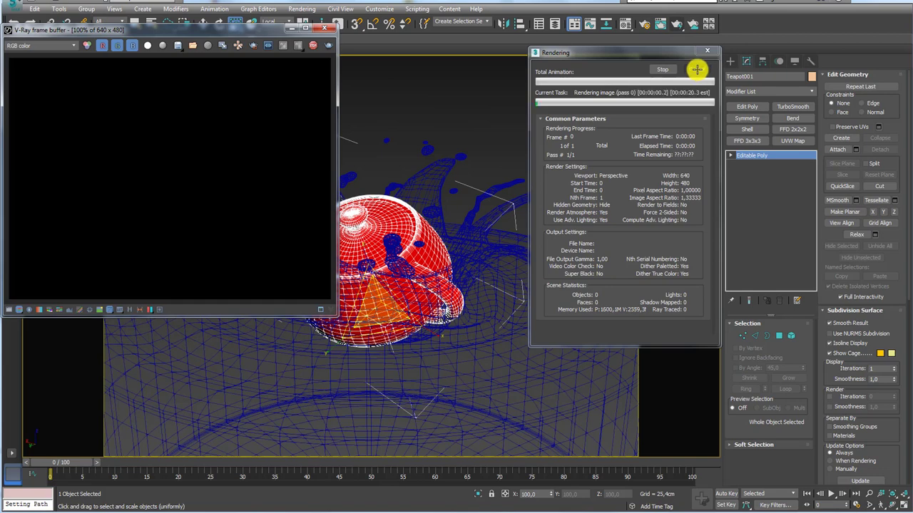
{"action": "left_click", "coordinate": [697, 68]}
{"action": "left_click", "coordinate": [324, 27]}
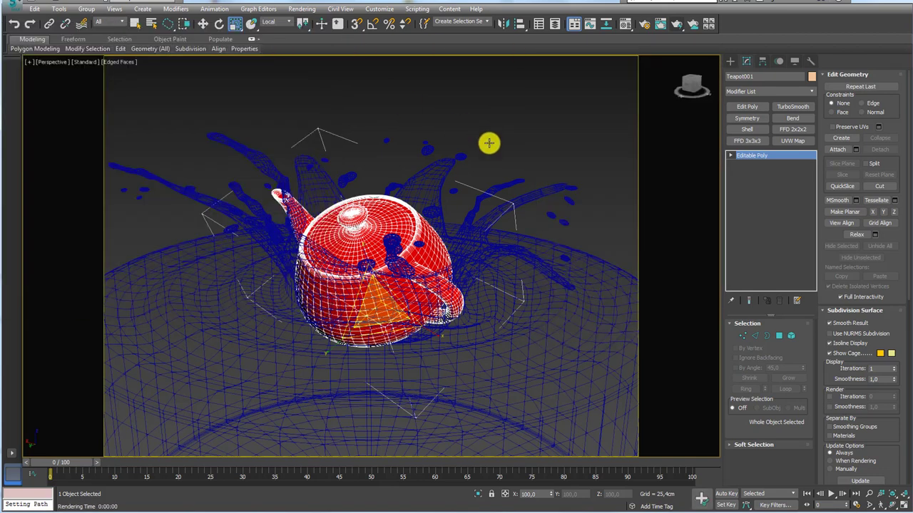
{"action": "scroll", "coordinate": [489, 143], "scroll_direction": "down", "scroll_amount": 10}
{"action": "scroll", "coordinate": [552, 145], "scroll_direction": "down", "scroll_amount": 2}
Draw a VRay plane light across the scene
{"action": "left_click", "coordinate": [730, 61]}
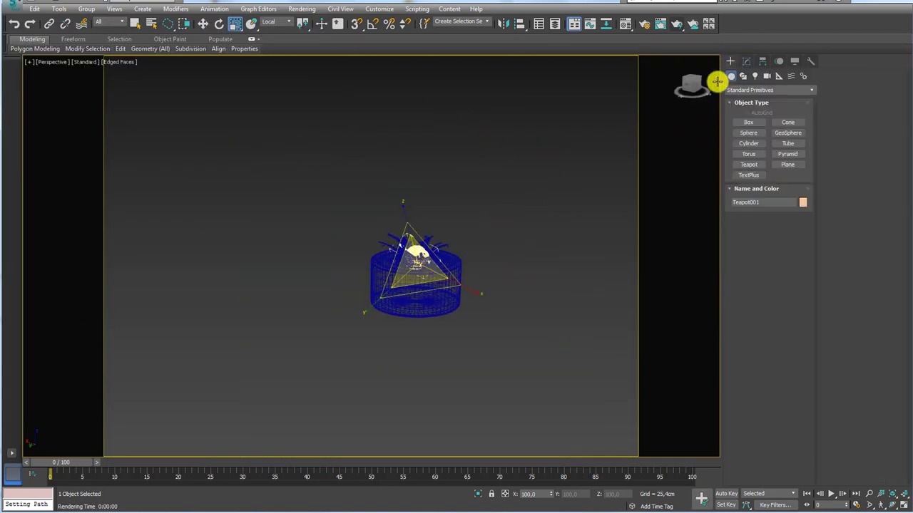
{"action": "left_click_drag", "start_coordinate": [717, 81], "coordinate": [710, 87]}
{"action": "left_click", "coordinate": [754, 75]}
{"action": "left_click", "coordinate": [750, 90]}
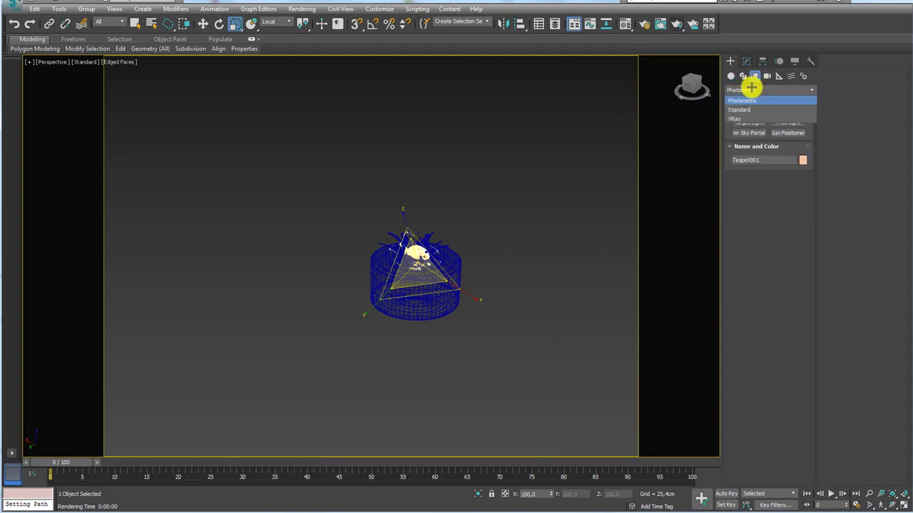
{"action": "left_click", "coordinate": [740, 112]}
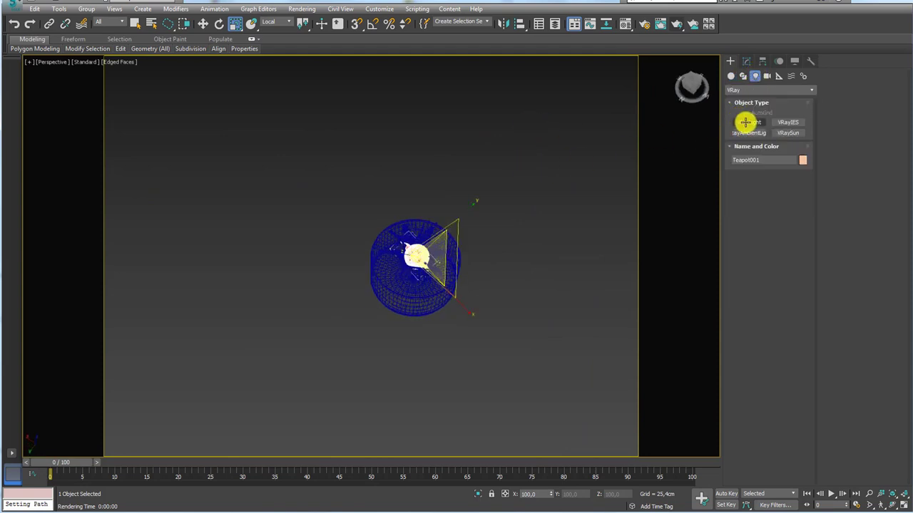
{"action": "left_click", "coordinate": [748, 122]}
{"action": "mouse_move", "coordinate": [278, 184]}
{"action": "left_mouse_down"}
{"action": "mouse_move", "coordinate": [515, 300]}
{"action": "mouse_move", "coordinate": [617, 229]}
{"action": "mouse_move", "coordinate": [536, 228]}
{"action": "left_mouse_up"}
{"action": "right_click", "coordinate": [535, 228]}
Raise the plane light well above the teapot and set its multiplier to 10
{"action": "middle_click_drag", "start_coordinate": [467, 210], "coordinate": [438, 271], "text": "alt"}
{"action": "scroll", "coordinate": [397, 228], "scroll_direction": "down", "scroll_amount": 4}
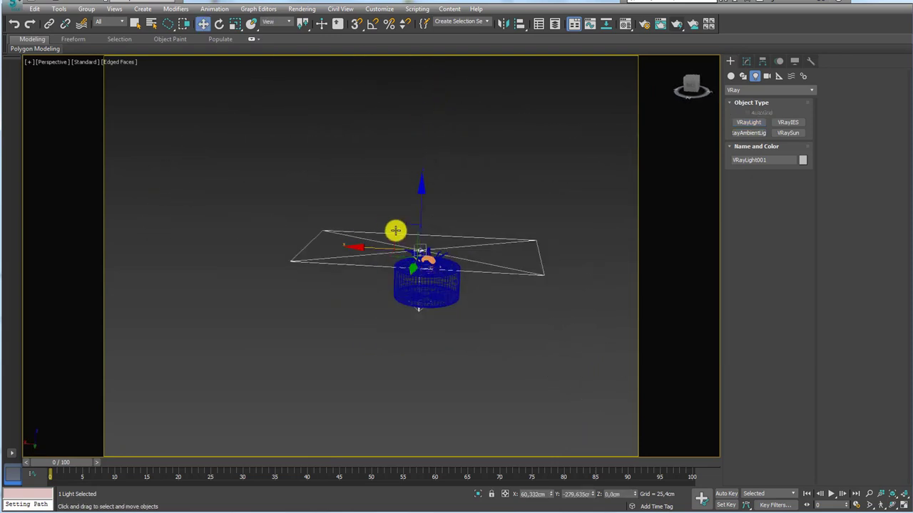
{"action": "left_click_drag", "start_coordinate": [403, 219], "coordinate": [420, 106]}
{"action": "mouse_move", "coordinate": [420, 107]}
{"action": "middle_mouse_down", "text": "alt"}
{"action": "mouse_move", "coordinate": [546, 157]}
{"action": "mouse_move", "coordinate": [535, 196]}
{"action": "mouse_move", "coordinate": [531, 179]}
{"action": "mouse_move", "coordinate": [520, 210]}
{"action": "mouse_move", "coordinate": [550, 218]}
{"action": "mouse_move", "coordinate": [521, 135]}
{"action": "middle_mouse_up", "text": "alt"}
{"action": "mouse_move", "coordinate": [522, 135]}
{"action": "left_mouse_down"}
{"action": "mouse_move", "coordinate": [567, 128]}
{"action": "mouse_move", "coordinate": [573, 152]}
{"action": "left_mouse_up"}
{"action": "key", "text": "e"}
{"action": "mouse_move", "coordinate": [573, 152]}
{"action": "middle_mouse_down", "text": "alt"}
{"action": "mouse_move", "coordinate": [499, 156]}
{"action": "mouse_move", "coordinate": [546, 130]}
{"action": "mouse_move", "coordinate": [547, 149]}
{"action": "mouse_move", "coordinate": [506, 183]}
{"action": "mouse_move", "coordinate": [485, 171]}
{"action": "middle_mouse_up", "text": "alt"}
{"action": "key", "text": "w"}
{"action": "left_click", "coordinate": [745, 63]}
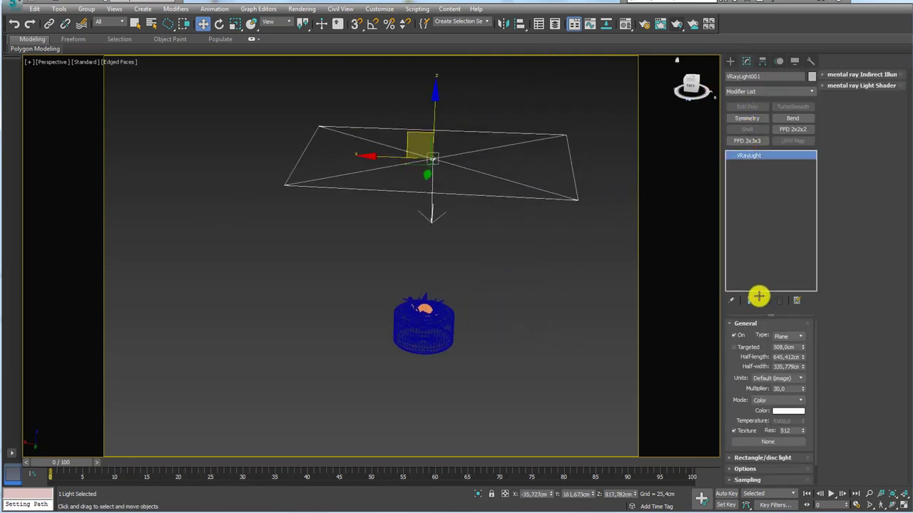
{"action": "double_click", "coordinate": [785, 388]}
{"action": "type", "text": "10"}
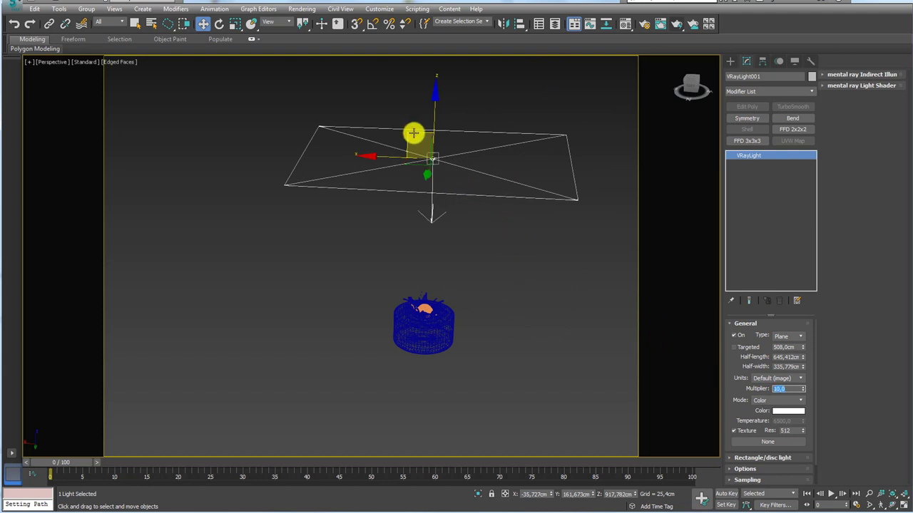
Copy the light to the lower left, rotating it upright to face the splash
{"action": "left_click_drag", "start_coordinate": [413, 133], "coordinate": [196, 241], "text": "shift"}
{"action": "left_click", "coordinate": [473, 295]}
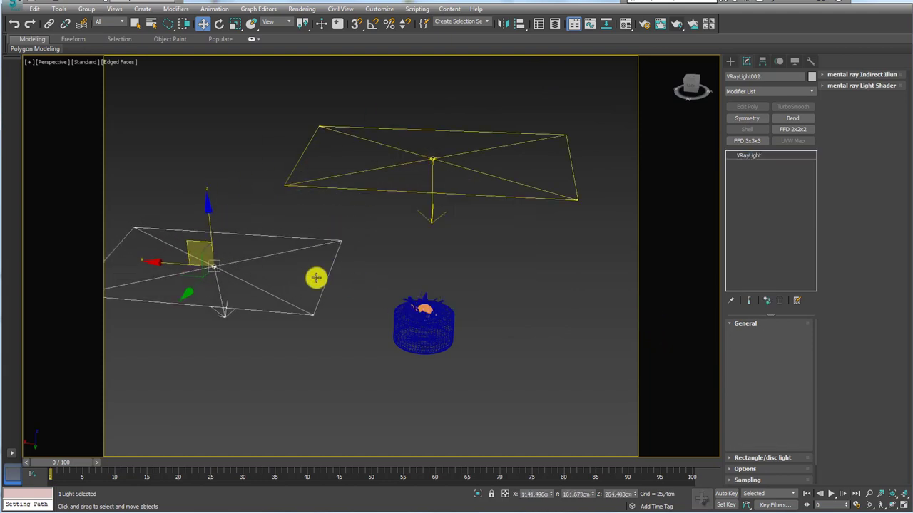
{"action": "key", "text": "e"}
{"action": "mouse_move", "coordinate": [275, 250]}
{"action": "left_mouse_down"}
{"action": "mouse_move", "coordinate": [202, 187]}
{"action": "mouse_move", "coordinate": [265, 266]}
{"action": "mouse_move", "coordinate": [252, 264]}
{"action": "left_mouse_up"}
{"action": "key", "text": "w"}
{"action": "mouse_move", "coordinate": [253, 264]}
{"action": "middle_mouse_down", "text": "alt"}
{"action": "mouse_move", "coordinate": [262, 321]}
{"action": "mouse_move", "coordinate": [214, 316]}
{"action": "middle_mouse_up", "text": "alt"}
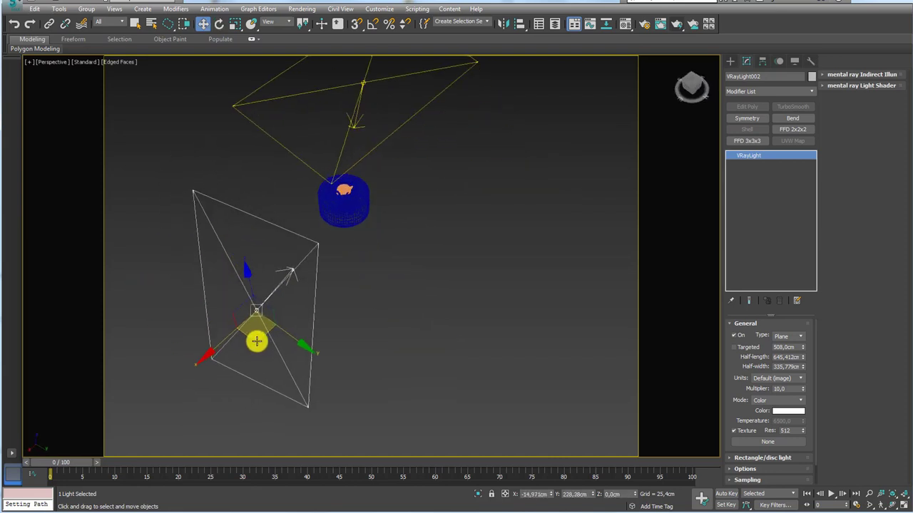
{"action": "middle_click_drag", "start_coordinate": [257, 342], "coordinate": [449, 317], "text": "alt"}
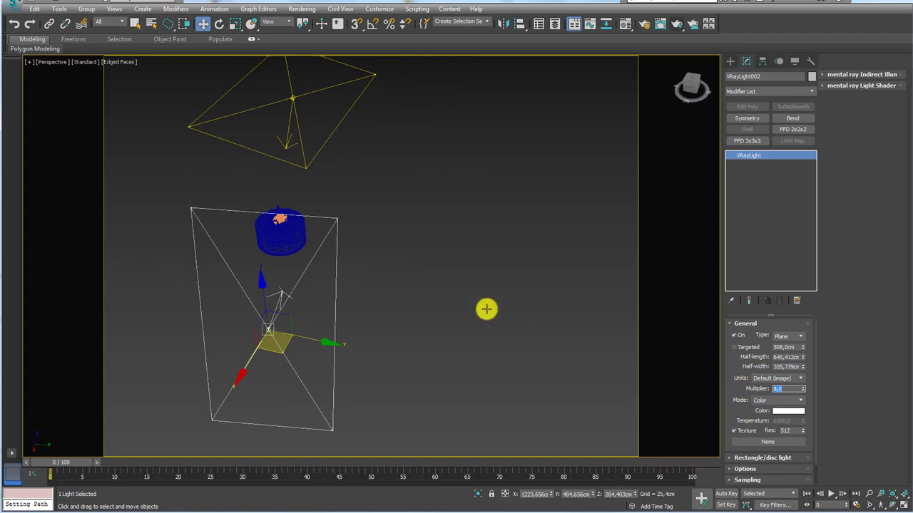
{"action": "mouse_move", "coordinate": [486, 309]}
{"action": "middle_mouse_down", "text": "alt"}
{"action": "mouse_move", "coordinate": [408, 251]}
{"action": "mouse_move", "coordinate": [521, 356]}
{"action": "middle_mouse_up", "text": "alt"}
{"action": "scroll", "coordinate": [434, 261], "scroll_direction": "up", "scroll_amount": 5}
{"action": "mouse_move", "coordinate": [435, 261]}
{"action": "middle_mouse_down", "text": "alt"}
{"action": "mouse_move", "coordinate": [525, 283]}
{"action": "mouse_move", "coordinate": [430, 257]}
{"action": "mouse_move", "coordinate": [418, 287]}
{"action": "mouse_move", "coordinate": [455, 215]}
{"action": "middle_mouse_up", "text": "alt"}
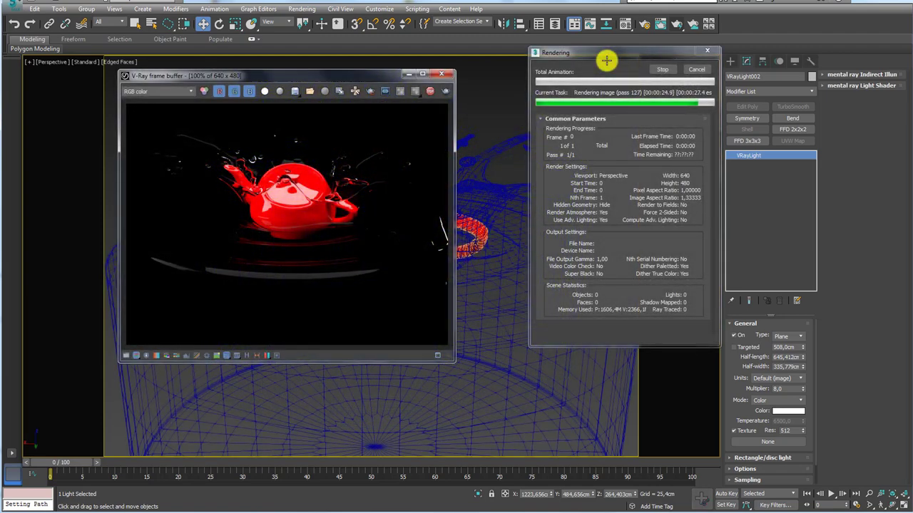
Dismiss the render progress and close the V-Ray frame buffer after reviewing it
{"action": "left_click", "coordinate": [697, 69]}
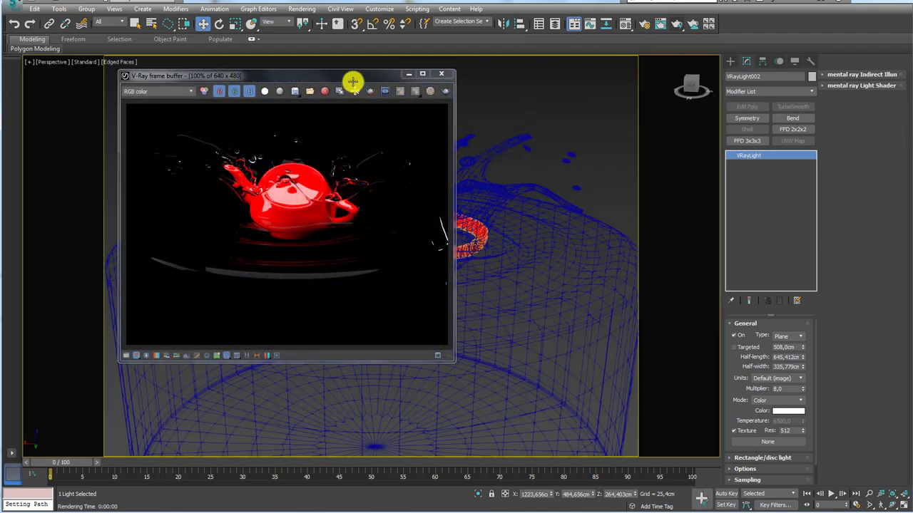
{"action": "left_click_drag", "start_coordinate": [352, 80], "coordinate": [407, 77]}
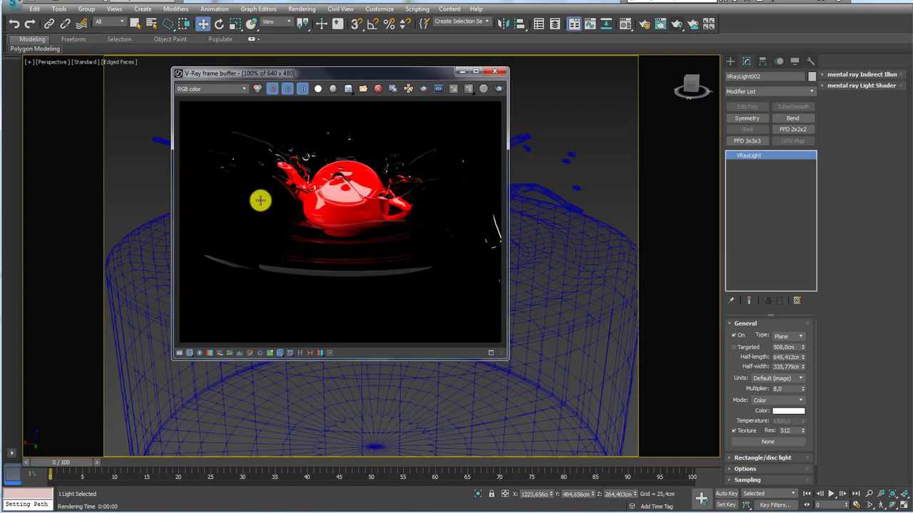
{"action": "middle_click_drag", "start_coordinate": [562, 221], "coordinate": [542, 263], "text": "alt"}
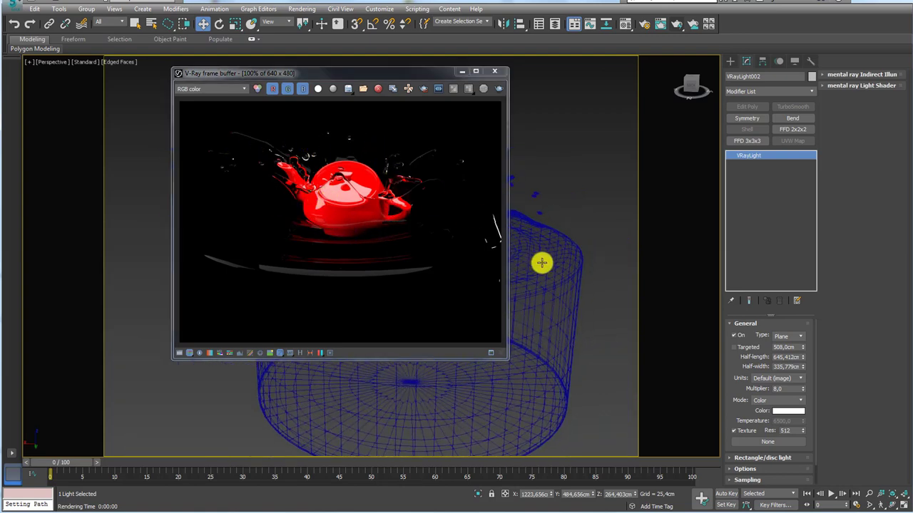
{"action": "scroll", "coordinate": [542, 263], "scroll_direction": "down", "scroll_amount": 3}
{"action": "left_click", "coordinate": [475, 72]}
{"action": "middle_click_drag", "start_coordinate": [552, 216], "coordinate": [536, 264], "text": "alt"}
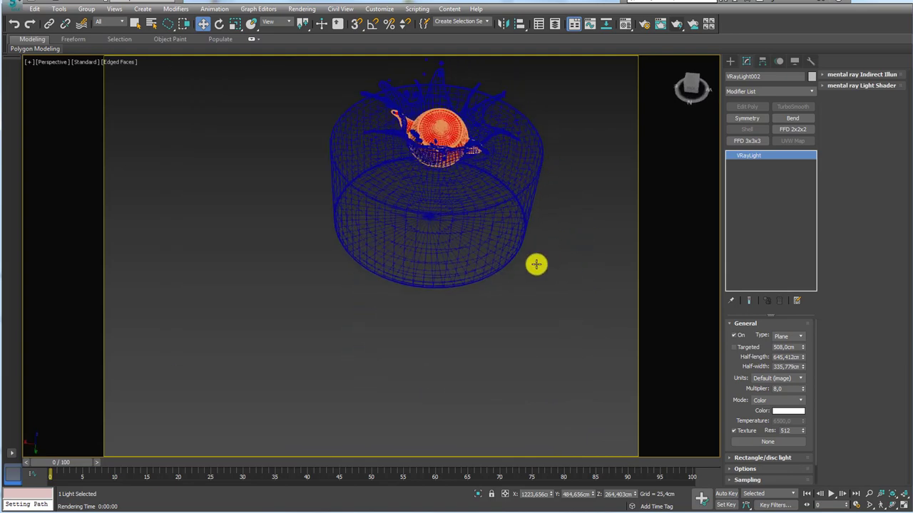
{"action": "scroll", "coordinate": [496, 280], "scroll_direction": "down", "scroll_amount": 3}
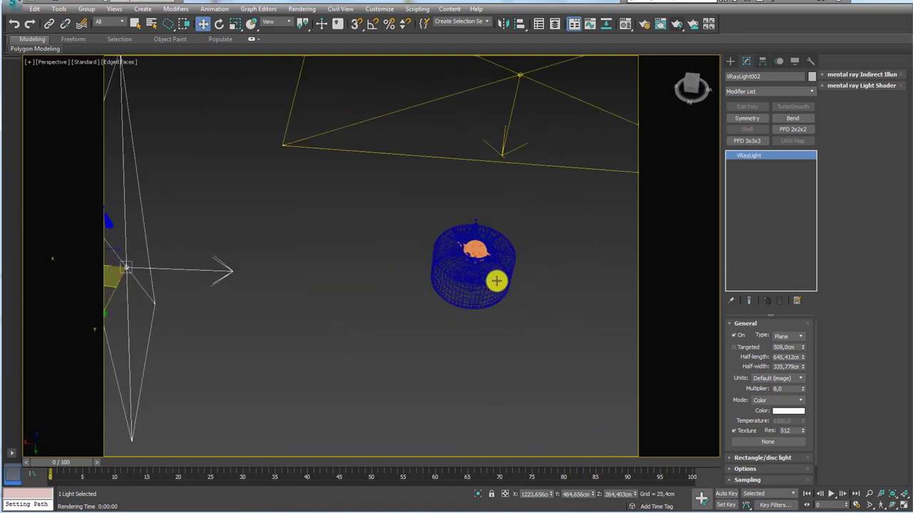
Open and close the Rendered Frame Window, then select Cylinder001
{"action": "left_click", "coordinate": [659, 23]}
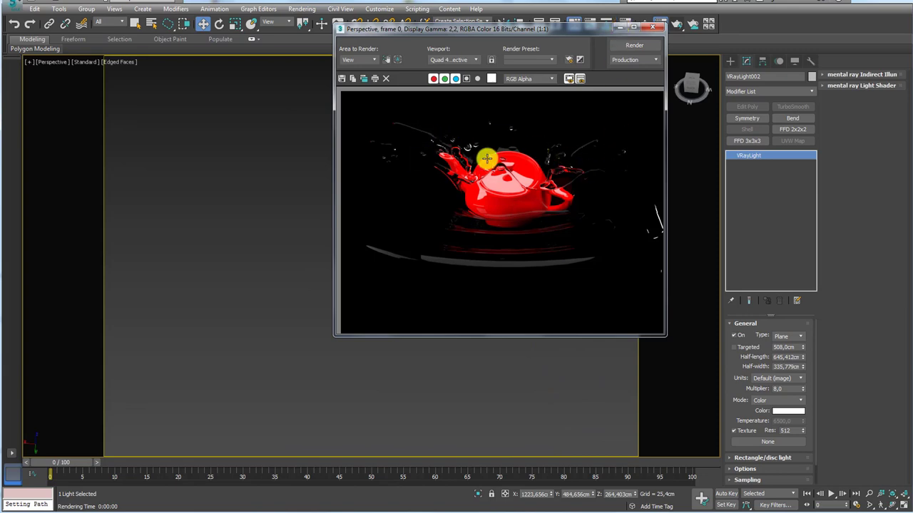
{"action": "left_click", "coordinate": [629, 30]}
{"action": "scroll", "coordinate": [503, 184], "scroll_direction": "up", "scroll_amount": 1}
{"action": "scroll", "coordinate": [369, 241], "scroll_direction": "up", "scroll_amount": 3}
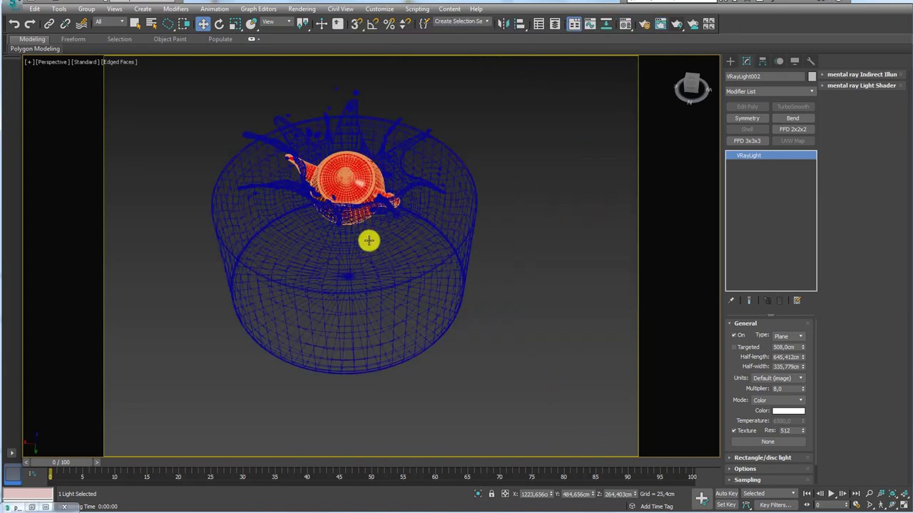
{"action": "left_click", "coordinate": [403, 224]}
{"action": "scroll", "coordinate": [445, 204], "scroll_direction": "down", "scroll_amount": 4}
{"action": "scroll", "coordinate": [390, 199], "scroll_direction": "up", "scroll_amount": 5}
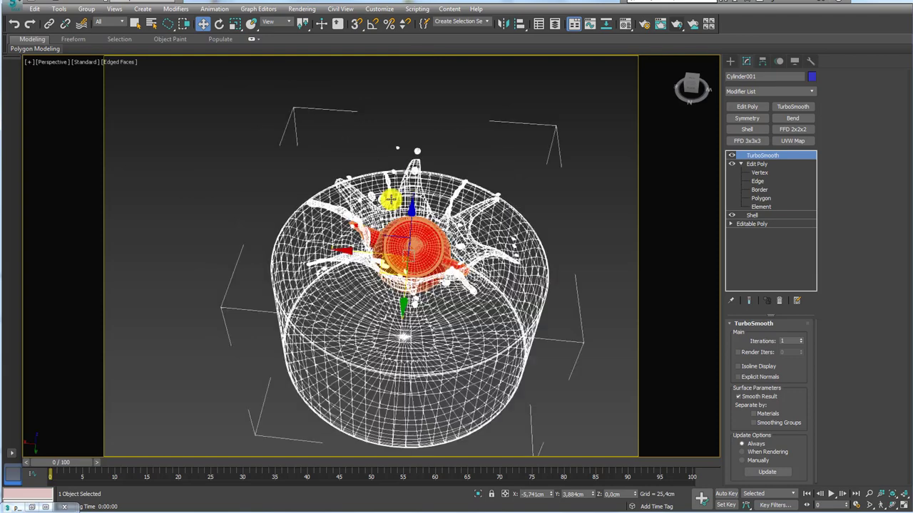
Change the Environment background colour from black to dark gray
{"action": "left_click", "coordinate": [296, 9]}
{"action": "left_click", "coordinate": [334, 152]}
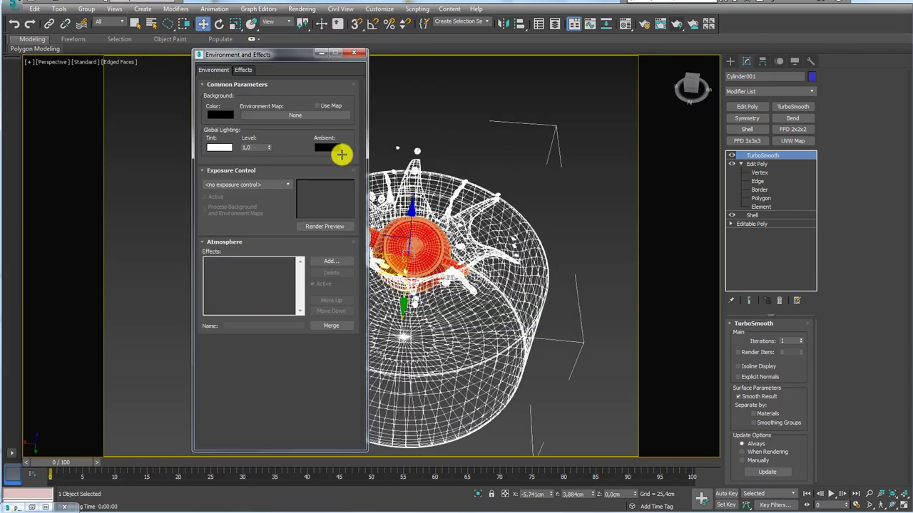
{"action": "left_click", "coordinate": [220, 116]}
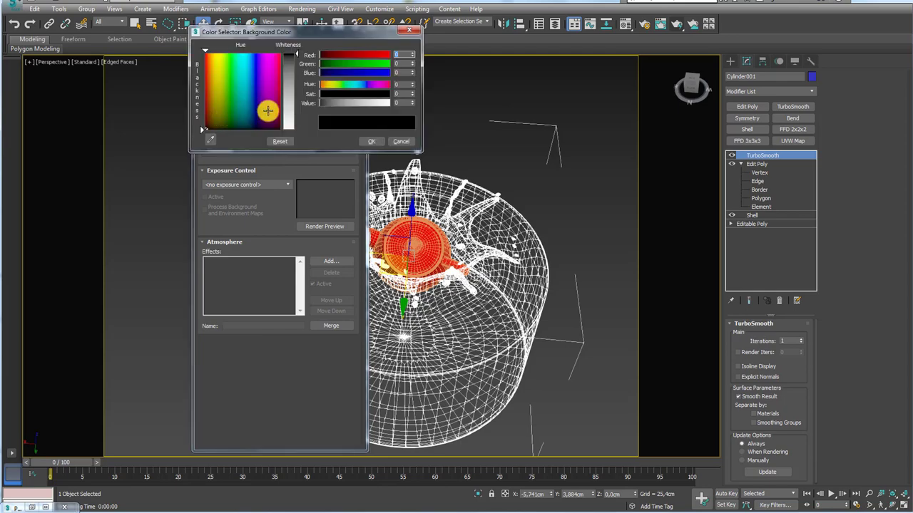
{"action": "left_click_drag", "start_coordinate": [292, 64], "coordinate": [295, 64]}
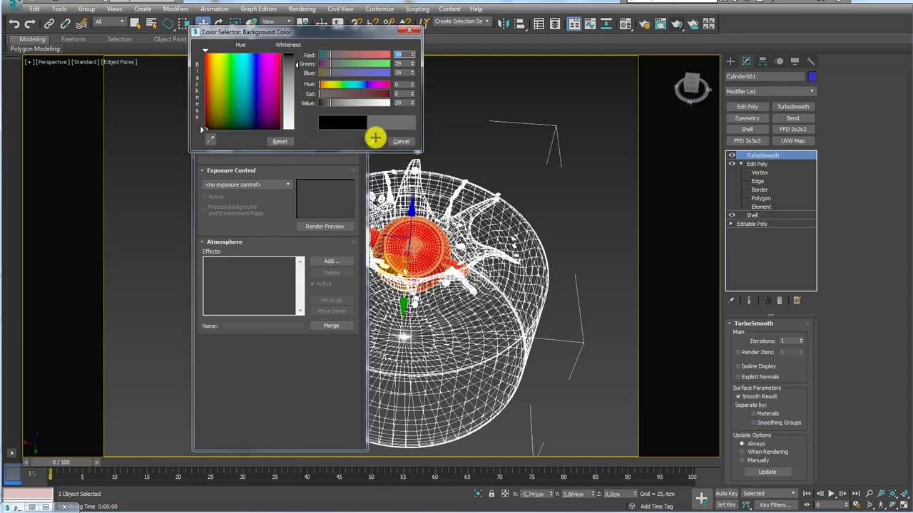
{"action": "left_click", "coordinate": [370, 141]}
{"action": "left_click", "coordinate": [361, 54]}
Render the teapot splash against the new gray background
{"action": "scroll", "coordinate": [477, 171], "scroll_direction": "down", "scroll_amount": 1}
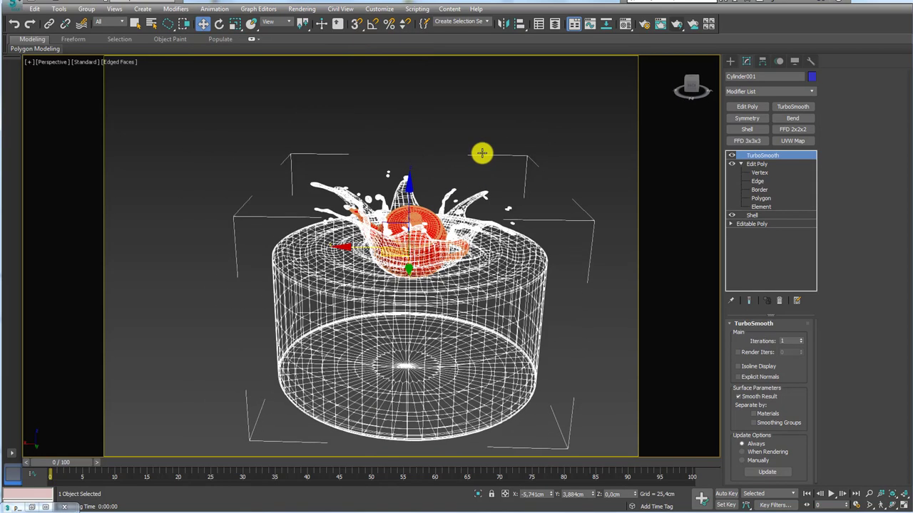
{"action": "scroll", "coordinate": [471, 175], "scroll_direction": "up", "scroll_amount": 4}
{"action": "scroll", "coordinate": [471, 174], "scroll_direction": "up", "scroll_amount": 2}
{"action": "left_click", "coordinate": [674, 24]}
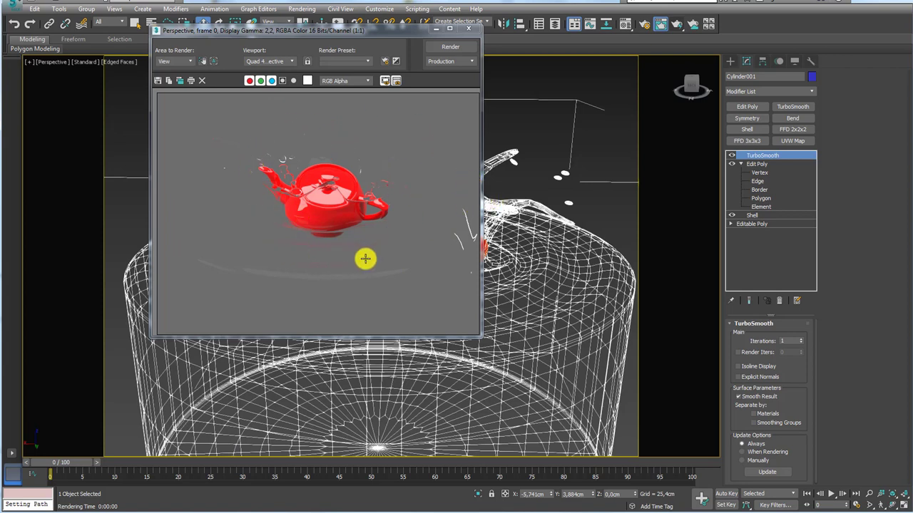
Shift the Fog color hue of the liquid's VRayMtl (slot 02 - Default) to deep blue
{"action": "left_click", "coordinate": [625, 24]}
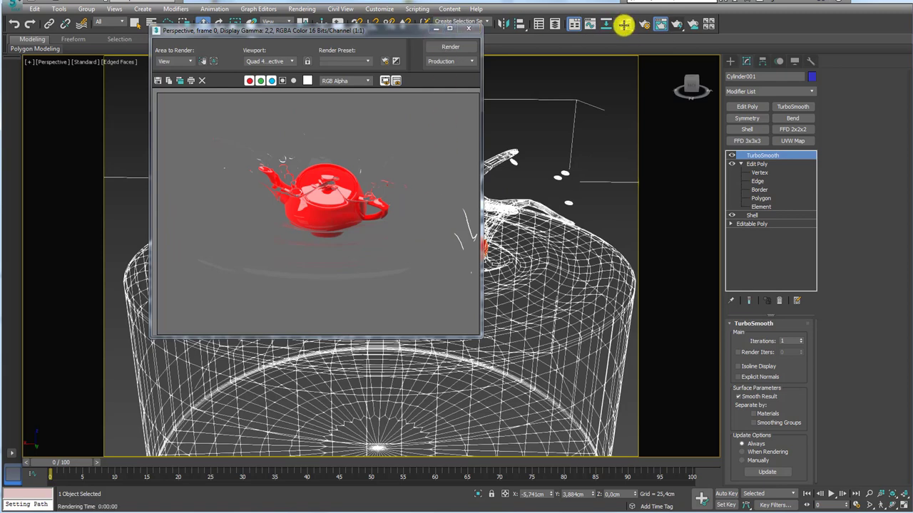
{"action": "left_click", "coordinate": [601, 102]}
{"action": "left_click_drag", "start_coordinate": [617, 71], "coordinate": [576, 25]}
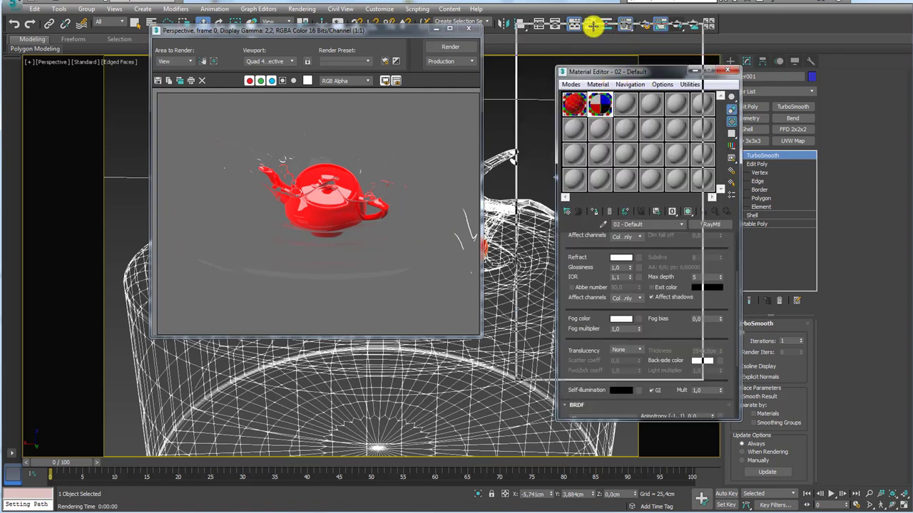
{"action": "scroll", "coordinate": [661, 217], "scroll_direction": "down", "scroll_amount": 3}
{"action": "scroll", "coordinate": [687, 228], "scroll_direction": "down", "scroll_amount": 2}
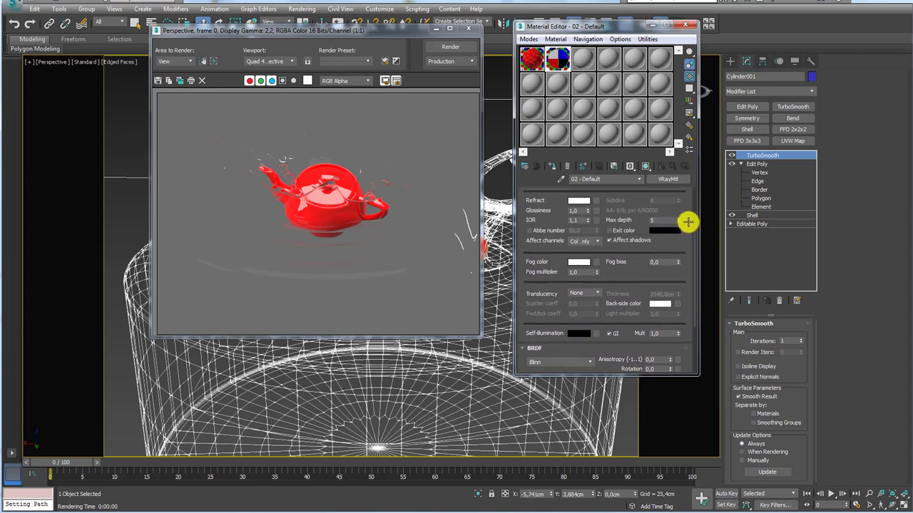
{"action": "left_click", "coordinate": [578, 262]}
{"action": "left_click_drag", "start_coordinate": [317, 85], "coordinate": [349, 80]}
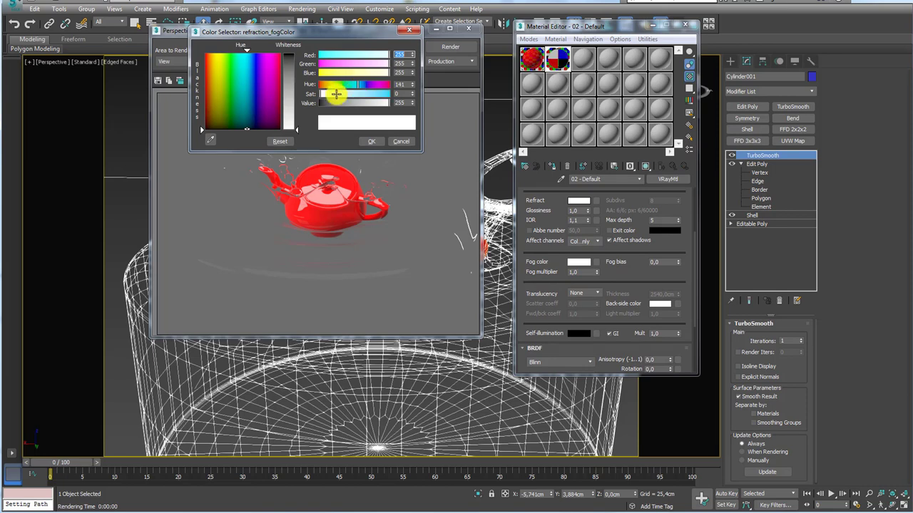
{"action": "left_click", "coordinate": [401, 141]}
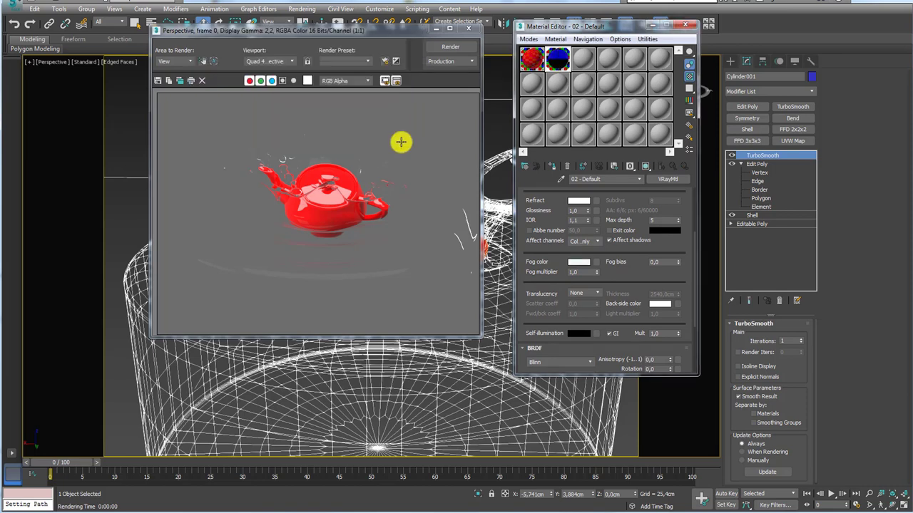
Preview the liquid material enlarged, then render the scene with the blue liquid
{"action": "double_click", "coordinate": [556, 64]}
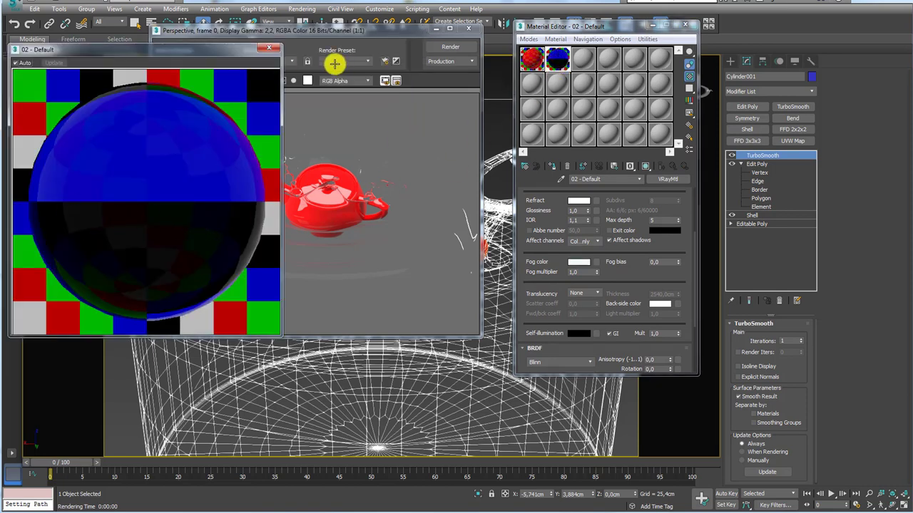
{"action": "left_click", "coordinate": [268, 47]}
{"action": "left_click", "coordinate": [447, 48]}
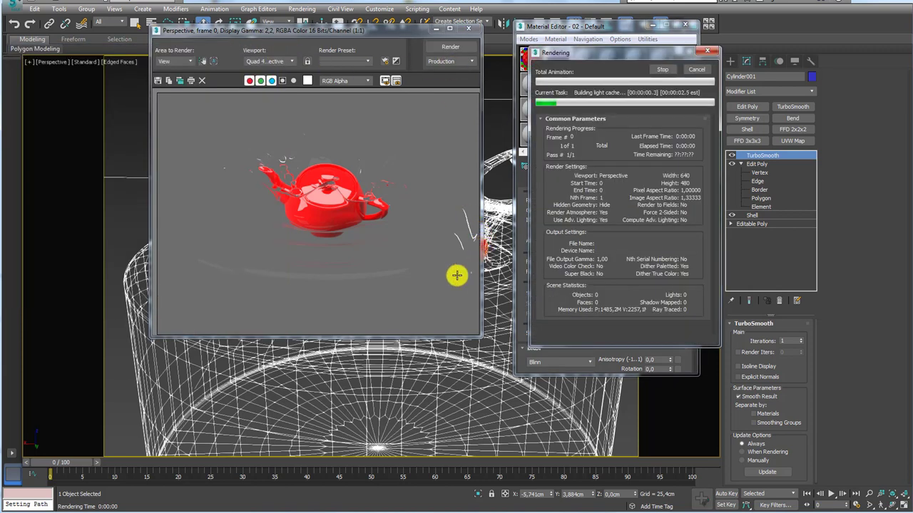
{"action": "left_click", "coordinate": [698, 68]}
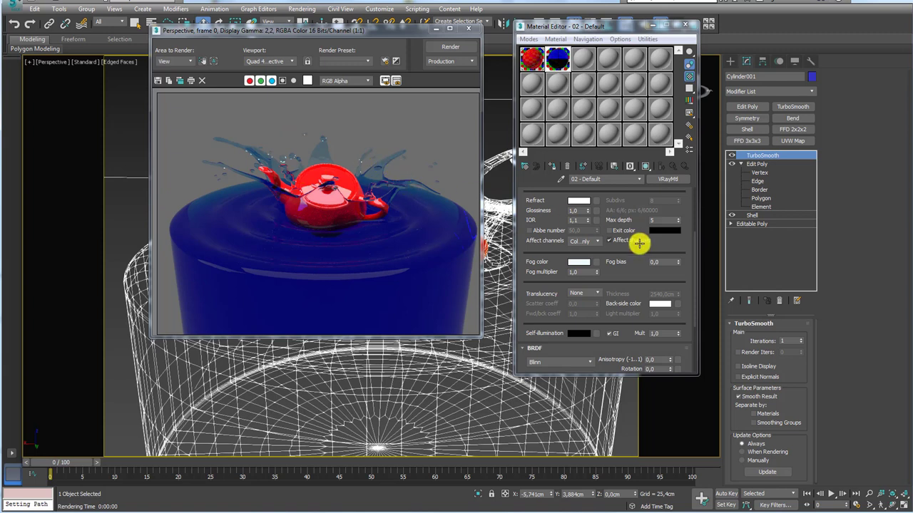
Set the liquid's Fog multiplier to 0,1 and re-render the scene
{"action": "scroll", "coordinate": [688, 271], "scroll_direction": "down", "scroll_amount": 2}
{"action": "scroll", "coordinate": [688, 228], "scroll_direction": "up", "scroll_amount": 1}
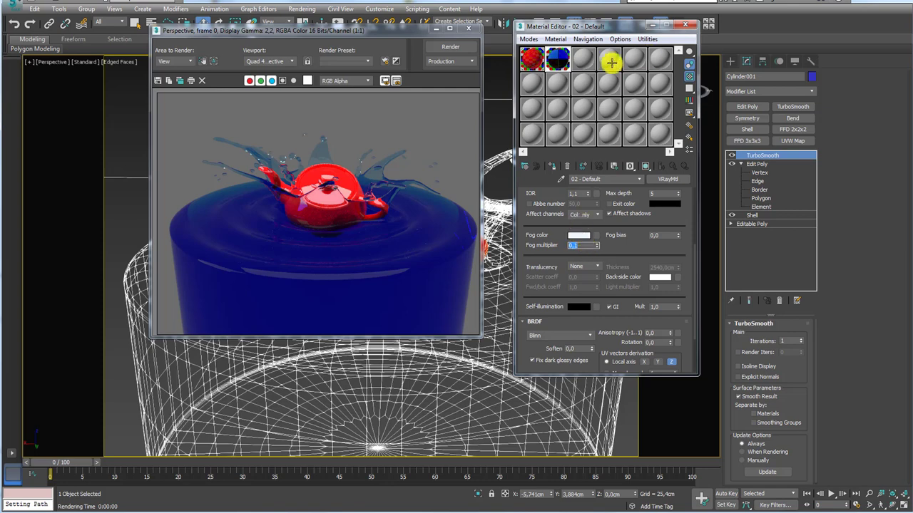
{"action": "left_click_drag", "start_coordinate": [603, 25], "coordinate": [605, 49]}
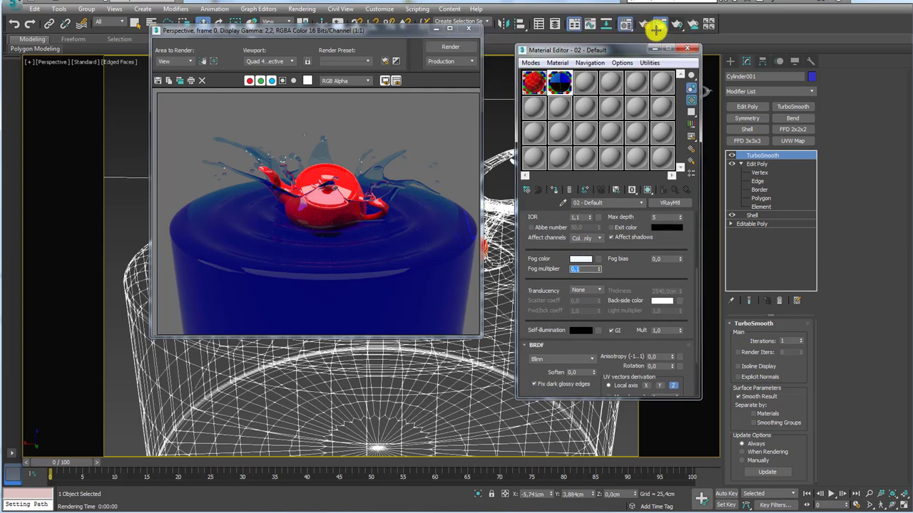
{"action": "left_click", "coordinate": [676, 23]}
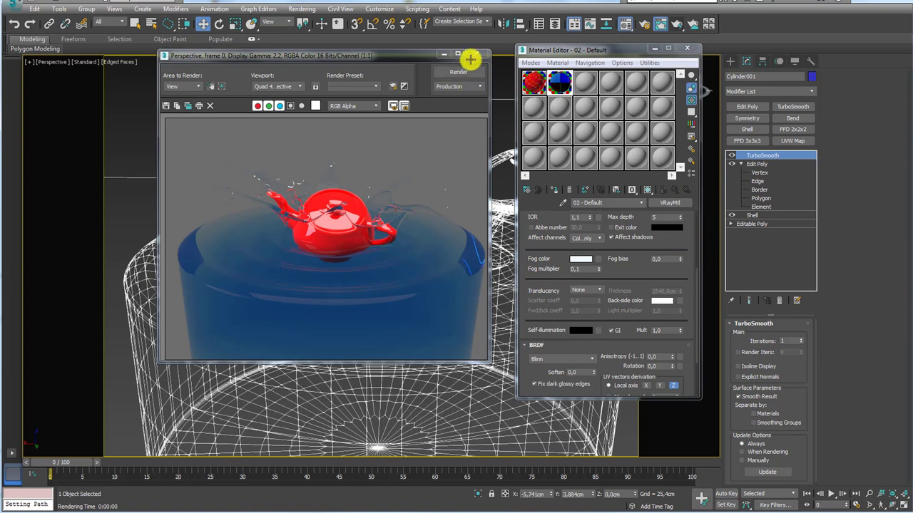
Close the Material Editor and rendered frame window, then orbit to a higher view
{"action": "left_click_drag", "start_coordinate": [672, 273], "coordinate": [684, 185]}
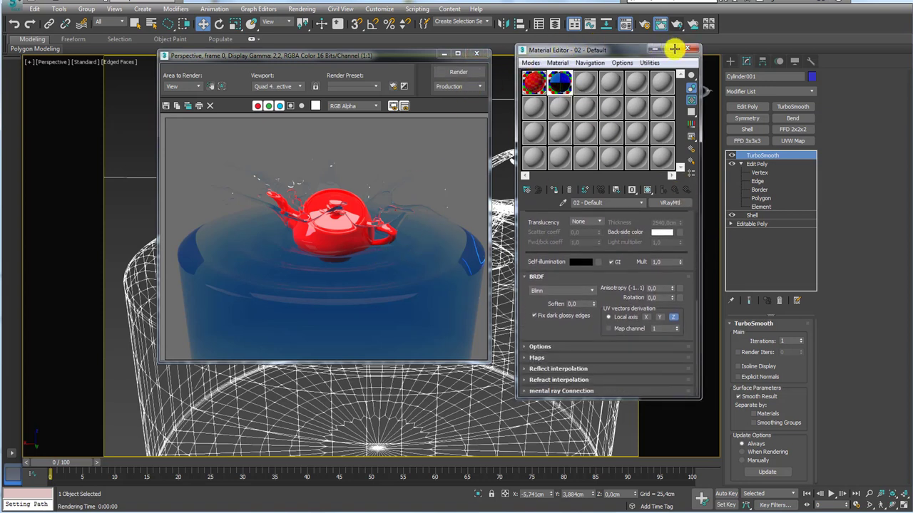
{"action": "left_click", "coordinate": [687, 49]}
{"action": "left_click", "coordinate": [480, 53]}
{"action": "mouse_move", "coordinate": [514, 287]}
{"action": "middle_mouse_down", "text": "alt"}
{"action": "mouse_move", "coordinate": [492, 264]}
{"action": "mouse_move", "coordinate": [477, 320]}
{"action": "mouse_move", "coordinate": [446, 330]}
{"action": "middle_mouse_up", "text": "alt"}
{"action": "scroll", "coordinate": [445, 330], "scroll_direction": "down", "scroll_amount": 2}
In the cylinder's Edit Poly polygon level, select all polygons and grow the selection
{"action": "scroll", "coordinate": [446, 292], "scroll_direction": "down", "scroll_amount": 3}
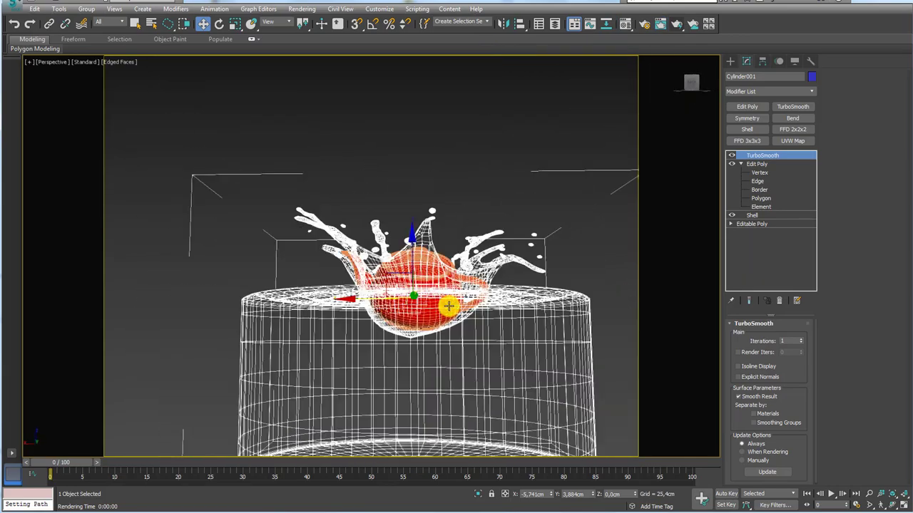
{"action": "scroll", "coordinate": [442, 302], "scroll_direction": "down", "scroll_amount": 5}
{"action": "scroll", "coordinate": [471, 321], "scroll_direction": "down", "scroll_amount": 1}
{"action": "left_click", "coordinate": [761, 155]}
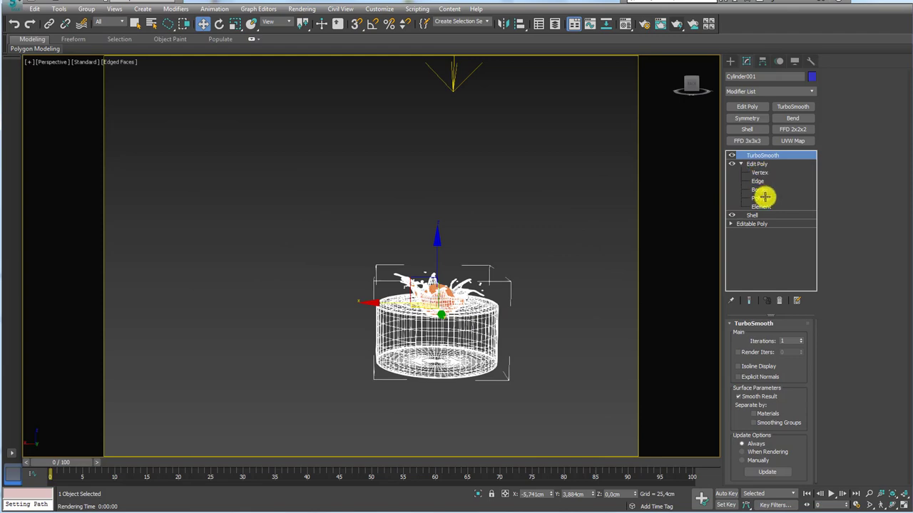
{"action": "left_click", "coordinate": [761, 198]}
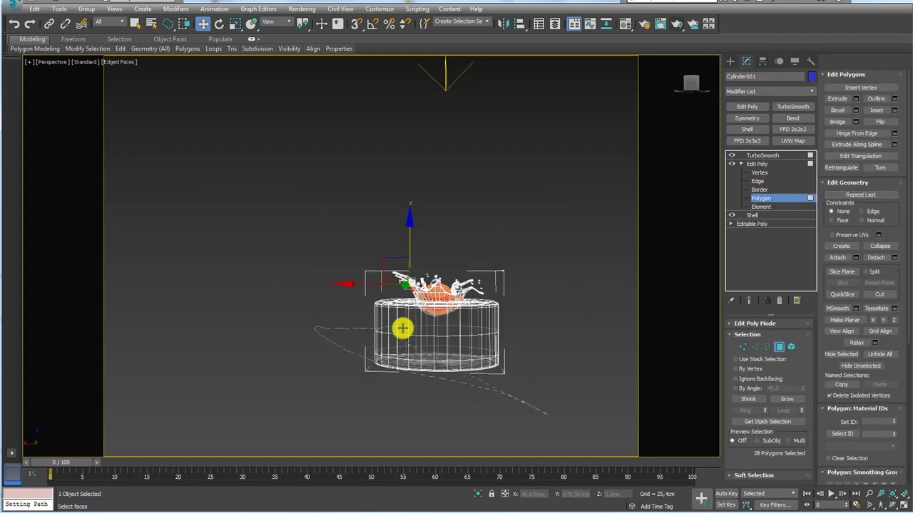
{"action": "key", "text": "ctrl+a"}
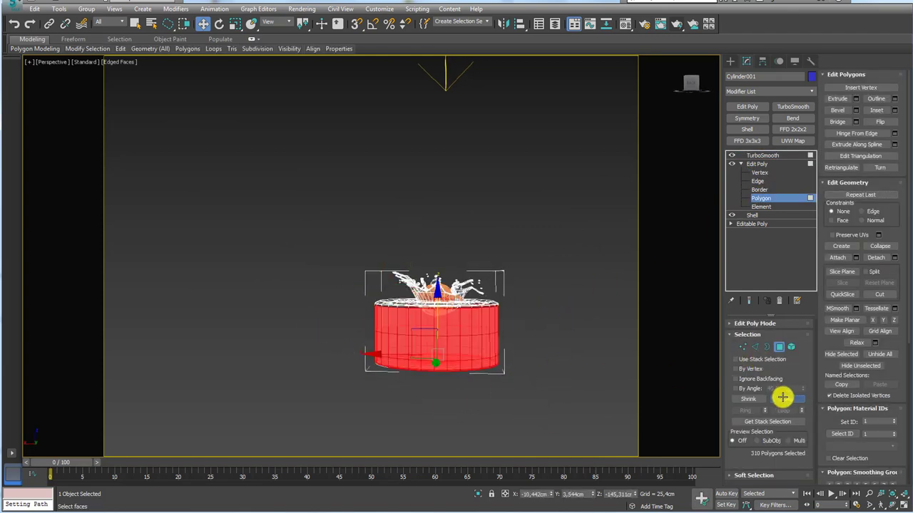
{"action": "left_click", "coordinate": [782, 398]}
Grow the selection further and scale it to 175% in X and Y
{"action": "mouse_move", "coordinate": [472, 340]}
{"action": "middle_mouse_down", "text": "alt"}
{"action": "mouse_move", "coordinate": [577, 316]}
{"action": "mouse_move", "coordinate": [452, 320]}
{"action": "middle_mouse_up", "text": "alt"}
{"action": "scroll", "coordinate": [436, 342], "scroll_direction": "up", "scroll_amount": 4}
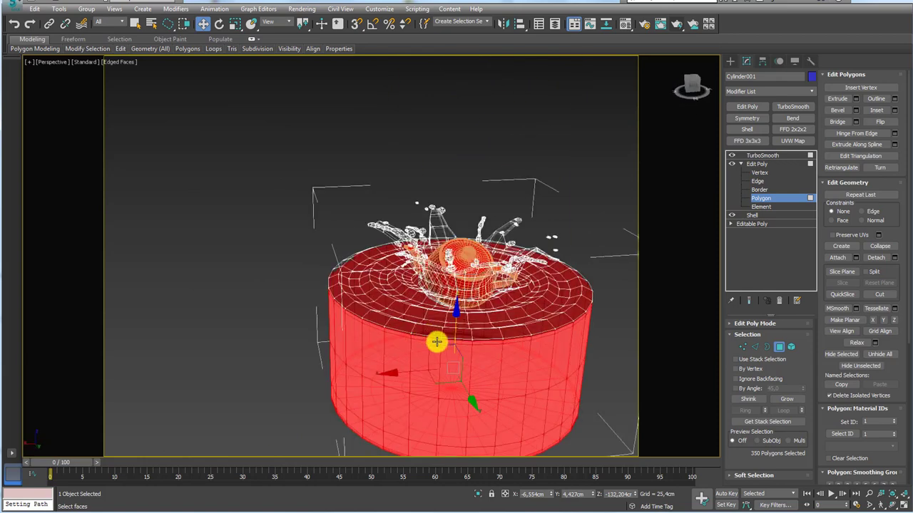
{"action": "key", "text": "e"}
{"action": "key", "text": "r"}
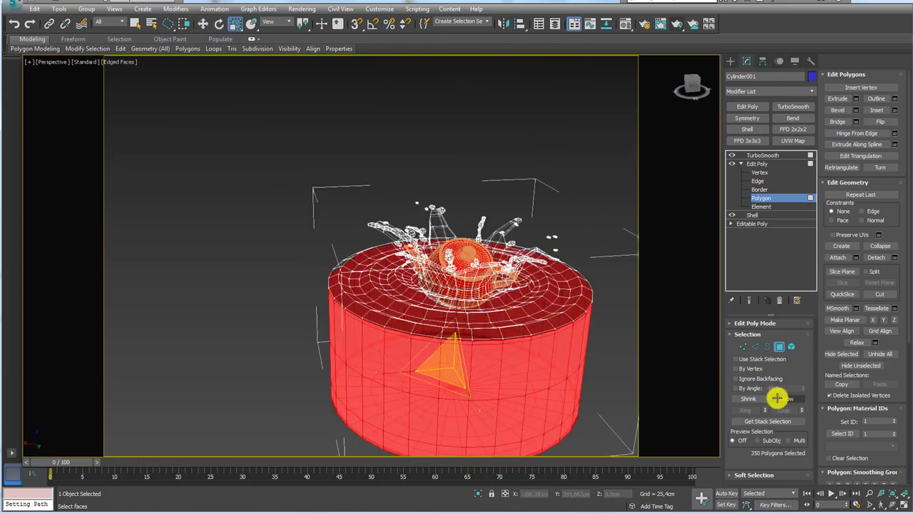
{"action": "left_click", "coordinate": [778, 399]}
{"action": "middle_click_drag", "start_coordinate": [613, 357], "coordinate": [585, 358], "text": "alt"}
{"action": "left_click", "coordinate": [786, 398]}
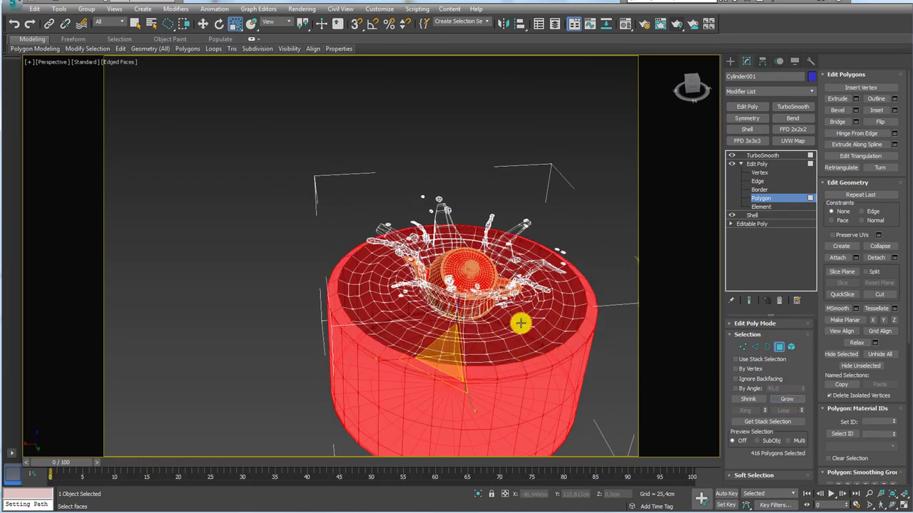
{"action": "mouse_move", "coordinate": [521, 322]}
{"action": "middle_mouse_down", "text": "alt"}
{"action": "mouse_move", "coordinate": [432, 286]}
{"action": "mouse_move", "coordinate": [414, 373]}
{"action": "middle_mouse_up", "text": "alt"}
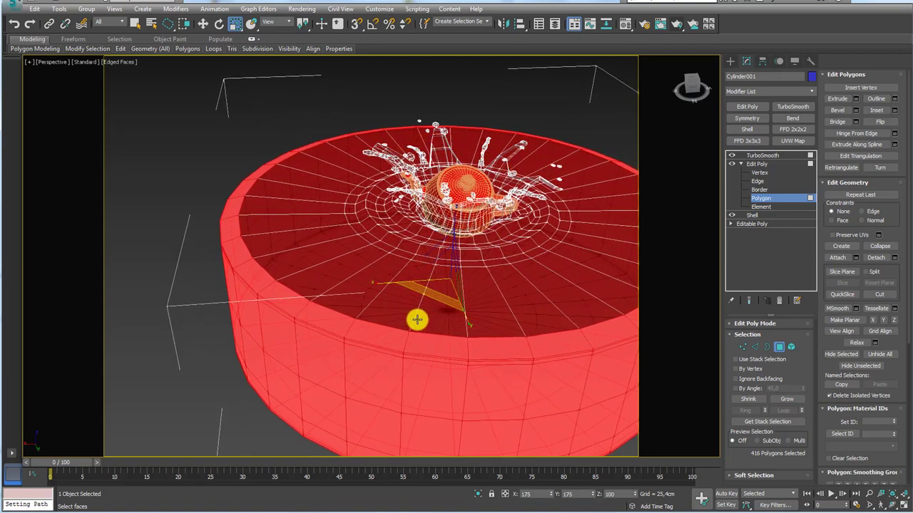
{"action": "scroll", "coordinate": [418, 377], "scroll_direction": "up", "scroll_amount": 3}
Return to the TurboSmooth level and orbit to a low side view of the splash
{"action": "left_click", "coordinate": [756, 164]}
{"action": "left_click", "coordinate": [761, 155]}
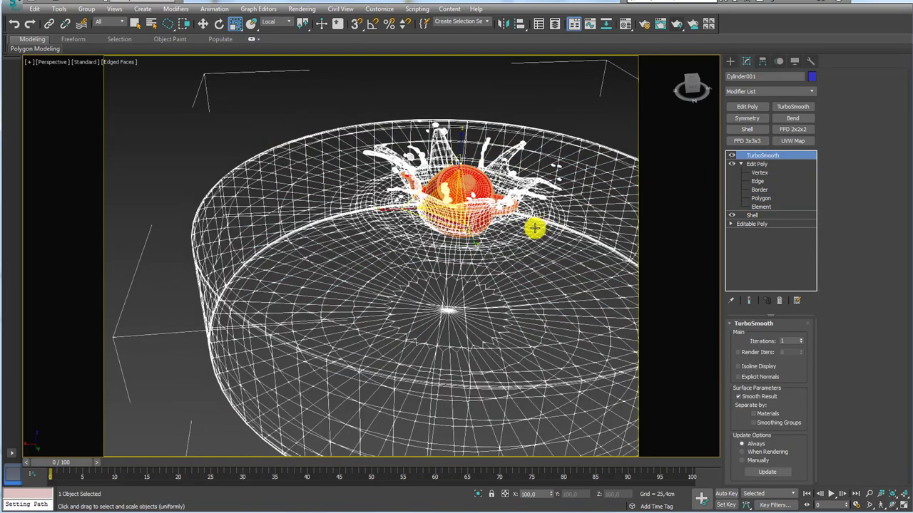
{"action": "mouse_move", "coordinate": [534, 226]}
{"action": "middle_mouse_down", "text": "alt"}
{"action": "mouse_move", "coordinate": [464, 242]}
{"action": "mouse_move", "coordinate": [452, 204]}
{"action": "middle_mouse_up", "text": "alt"}
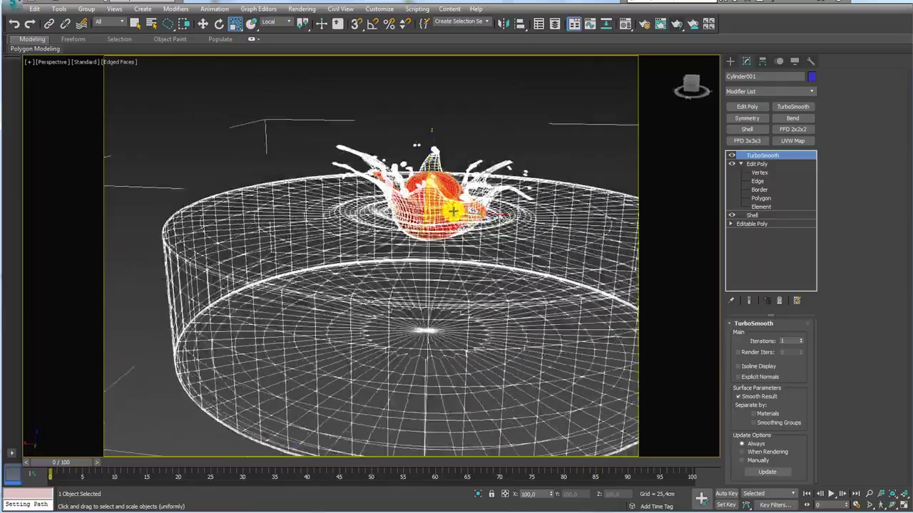
{"action": "scroll", "coordinate": [450, 249], "scroll_direction": "up", "scroll_amount": 4}
{"action": "mouse_move", "coordinate": [444, 295]}
{"action": "middle_mouse_down", "text": "alt"}
{"action": "mouse_move", "coordinate": [463, 271]}
{"action": "mouse_move", "coordinate": [387, 278]}
{"action": "mouse_move", "coordinate": [438, 285]}
{"action": "mouse_move", "coordinate": [302, 292]}
{"action": "mouse_move", "coordinate": [402, 275]}
{"action": "mouse_move", "coordinate": [387, 285]}
{"action": "mouse_move", "coordinate": [417, 268]}
{"action": "middle_mouse_up", "text": "alt"}
Render the current low side view of the teapot splash
{"action": "left_click", "coordinate": [676, 25]}
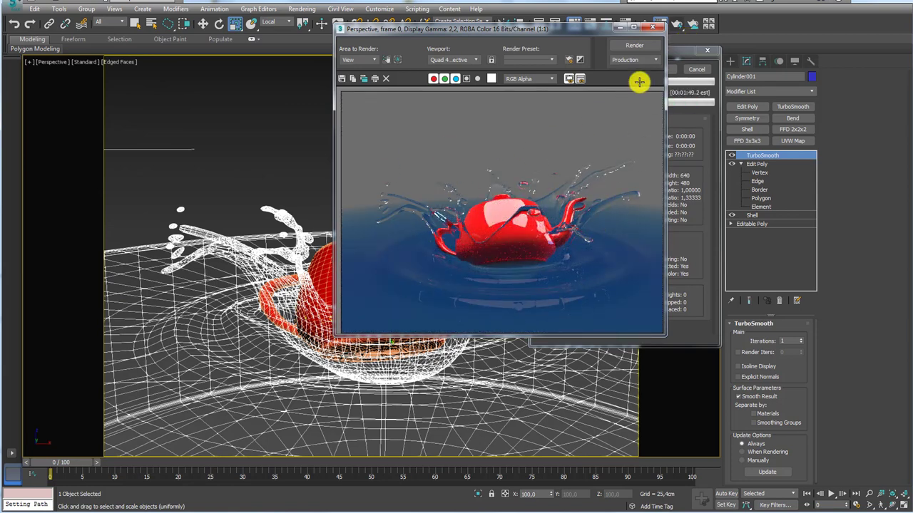
{"action": "left_click", "coordinate": [693, 69]}
{"action": "left_click_drag", "start_coordinate": [587, 30], "coordinate": [551, 54]}
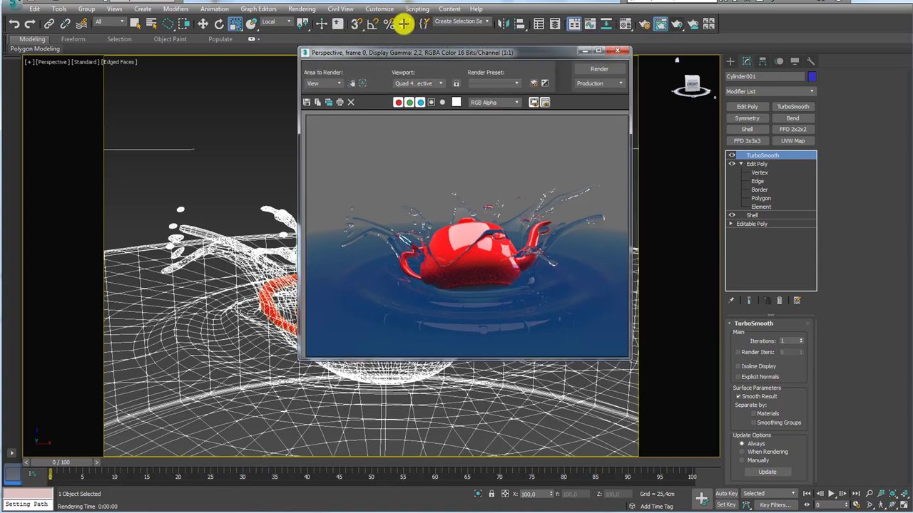
Copy black onto the Environment Background Color and re-render against black
{"action": "left_click", "coordinate": [305, 9]}
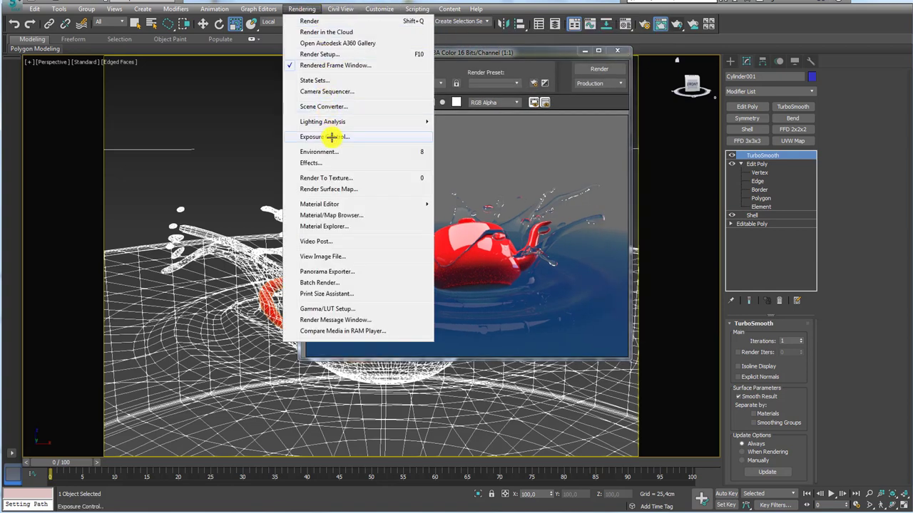
{"action": "left_click", "coordinate": [330, 152]}
{"action": "left_click_drag", "start_coordinate": [234, 116], "coordinate": [267, 184]}
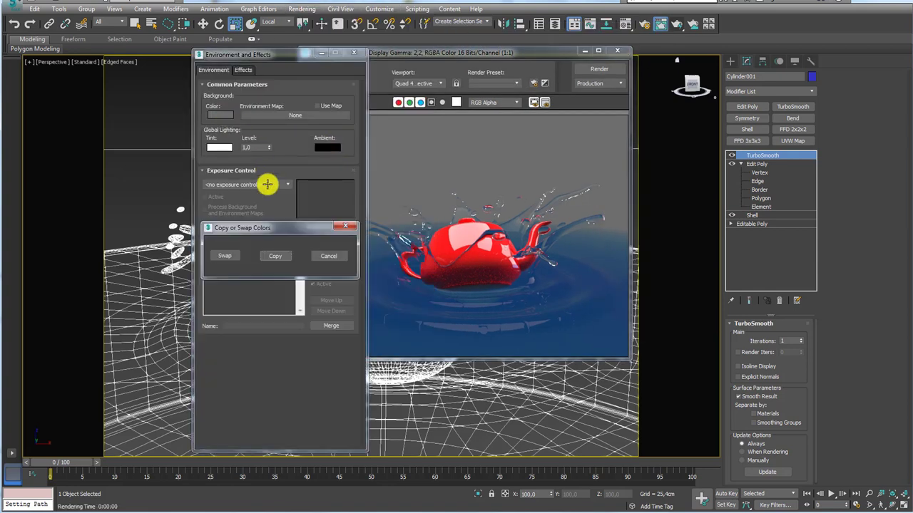
{"action": "left_click", "coordinate": [283, 256]}
{"action": "left_click", "coordinate": [362, 54]}
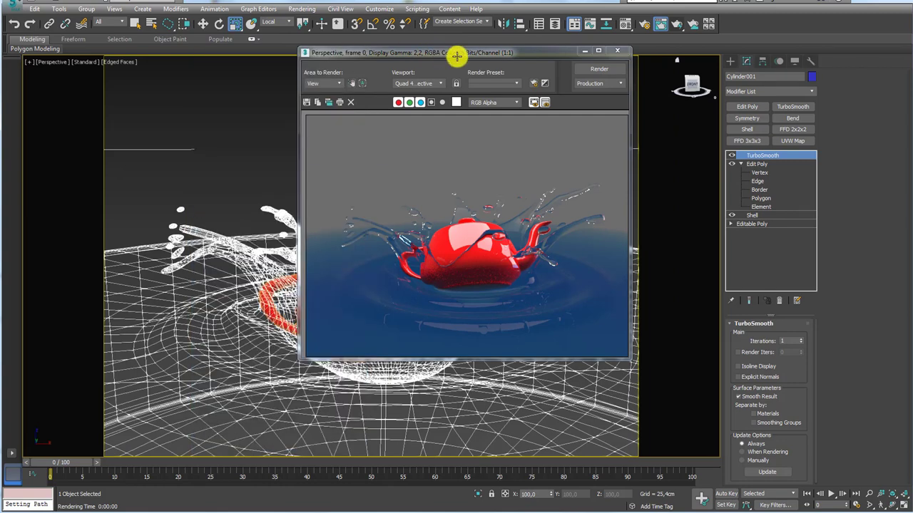
{"action": "left_click_drag", "start_coordinate": [456, 55], "coordinate": [485, 70]}
{"action": "left_click", "coordinate": [532, 70]}
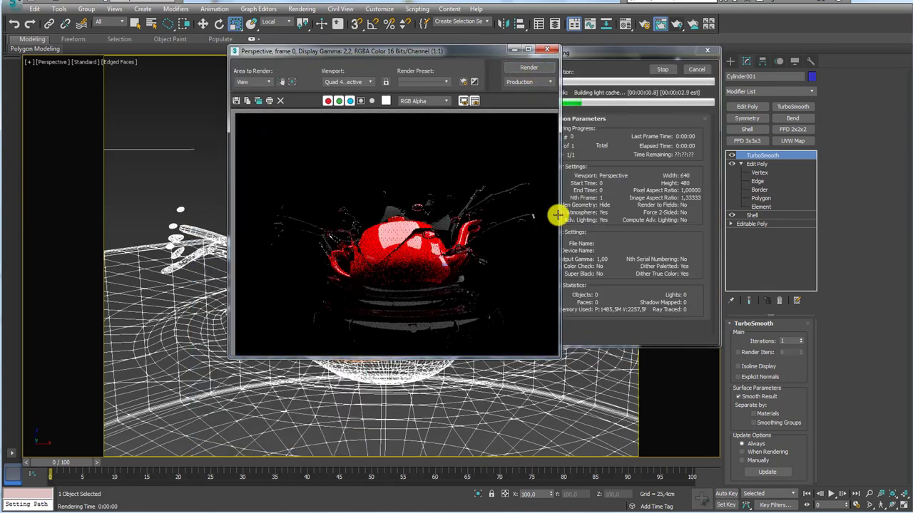